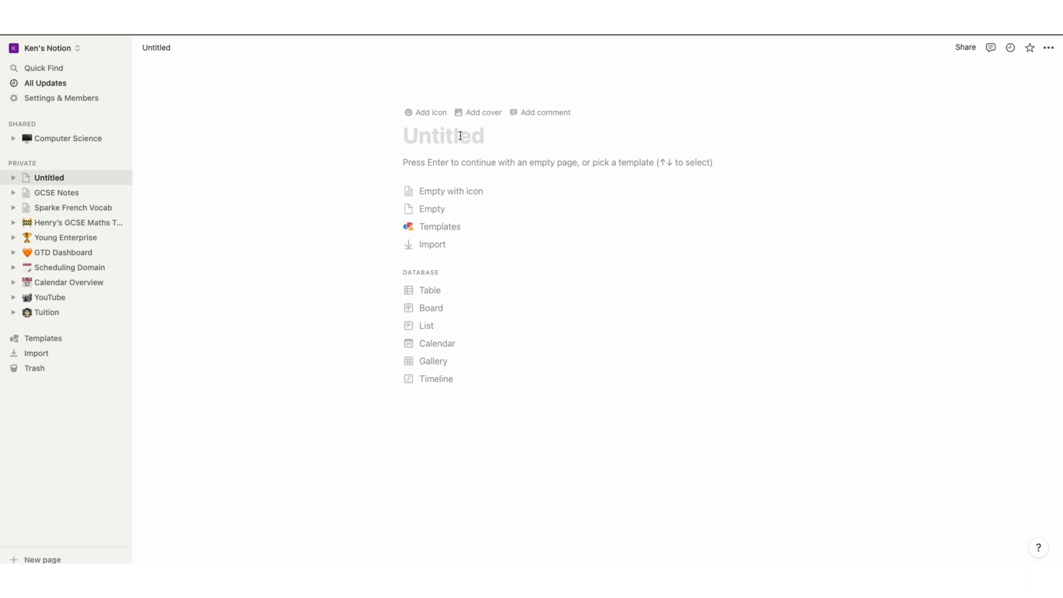
# - Enter the placeholder text "mjhfgkghjjkgk" in the untitled page's body and title the page "title"
pyautogui.click(488, 163)
pyautogui.write('mjhfgkghjjkgk')
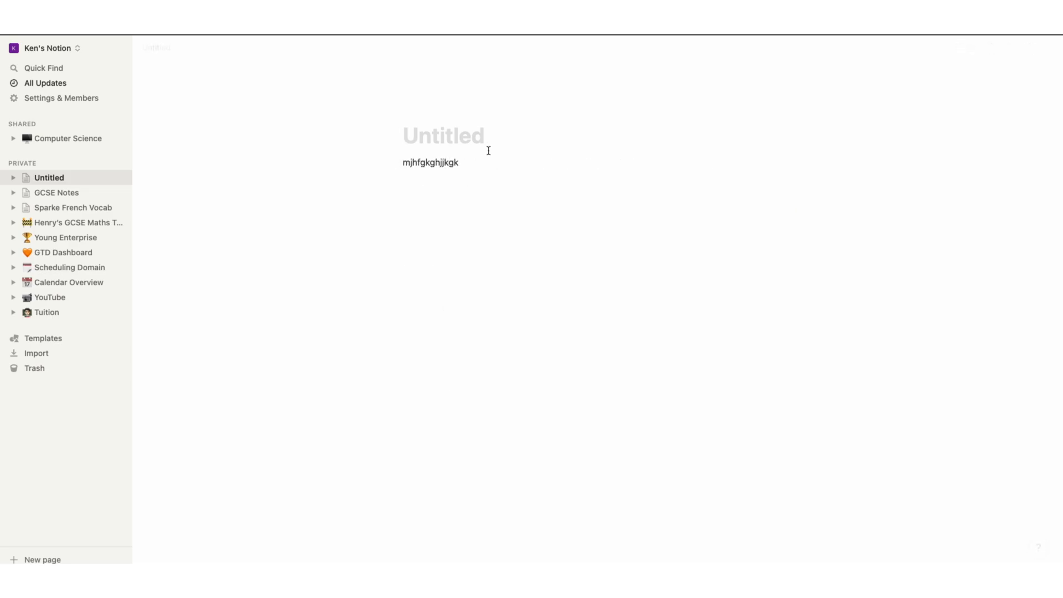
pyautogui.click(477, 137)
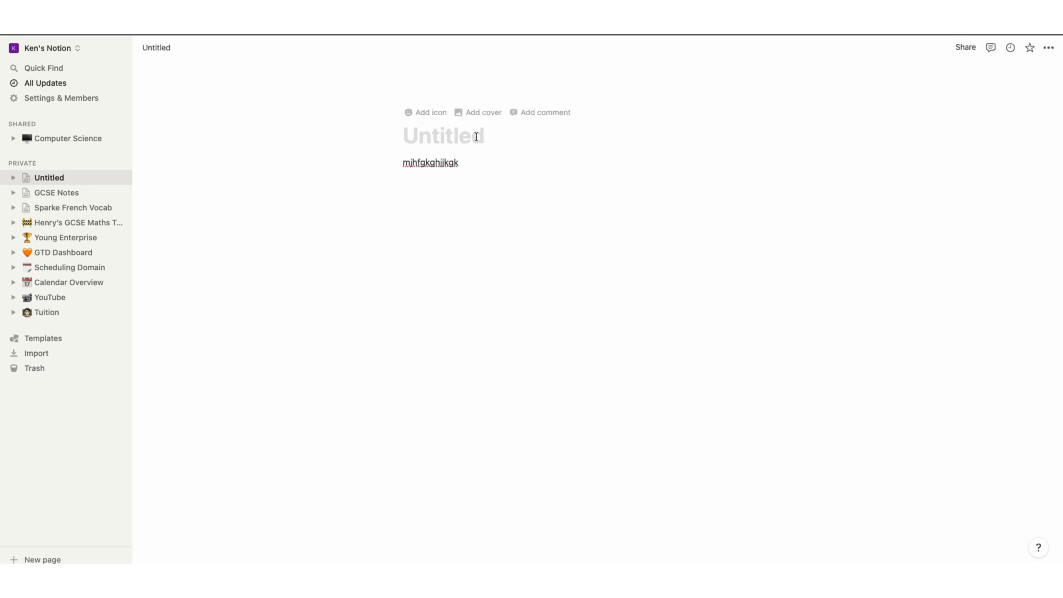
pyautogui.write('title')
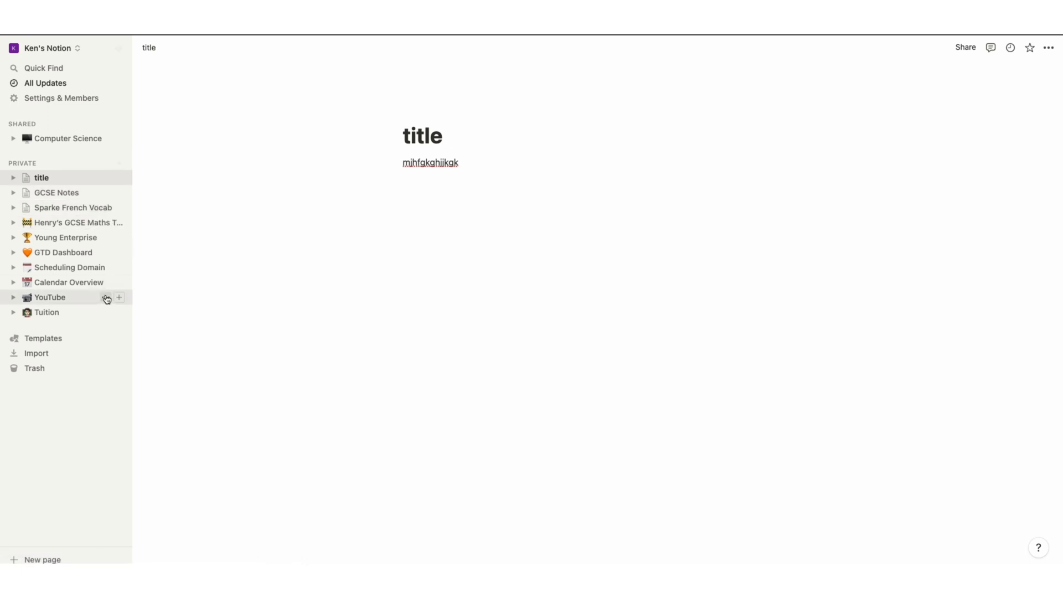
# - Look over the Calendar Overview, Scheduling Domain and GTD Dashboard pages, highlight the dashboard's title, and return to Scheduling Domain
pyautogui.click(85, 286)
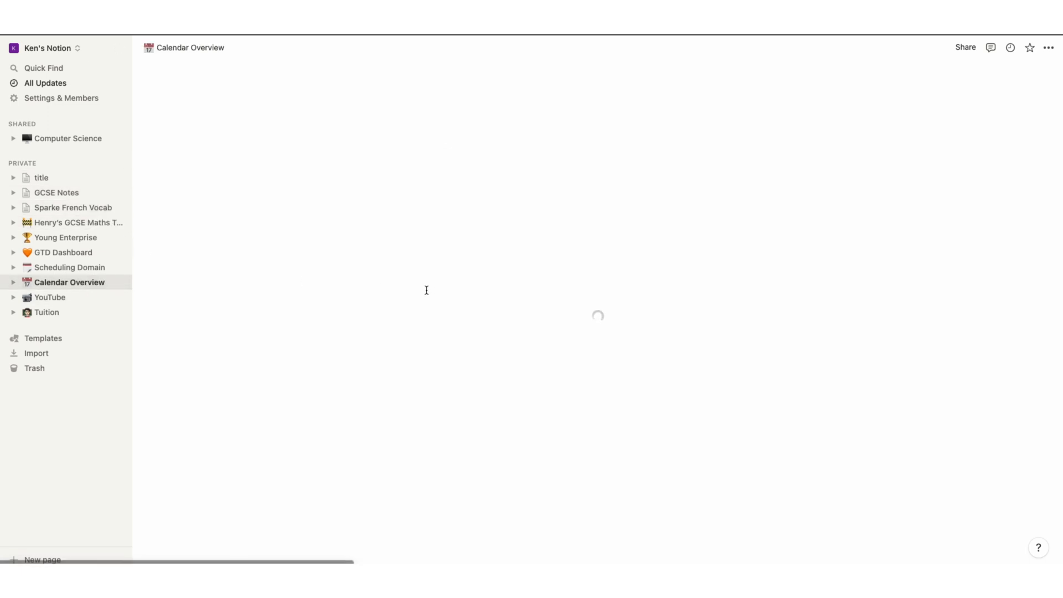
pyautogui.click(83, 268)
pyautogui.click(83, 253)
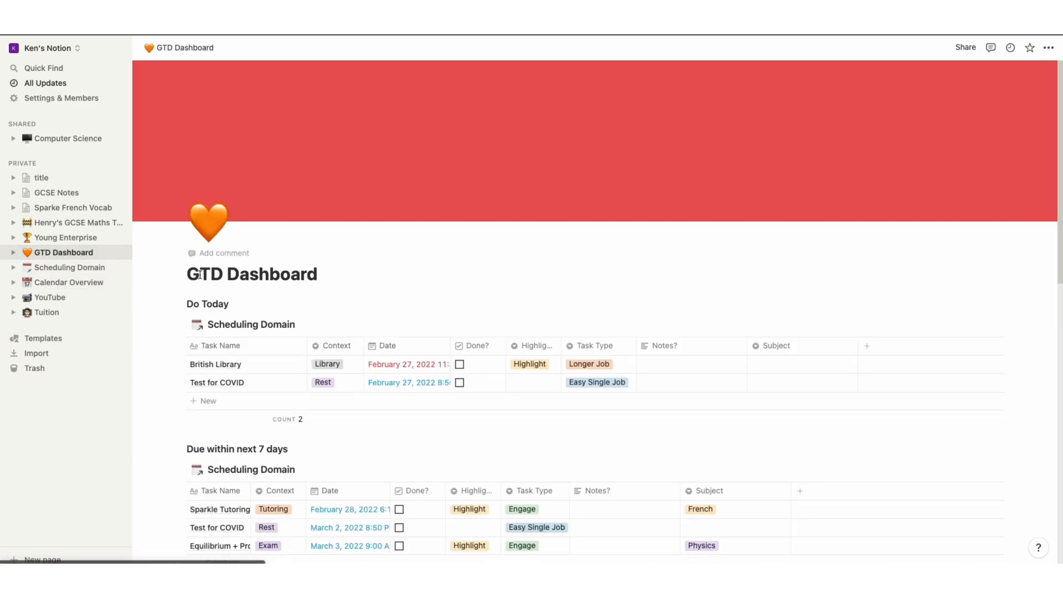
pyautogui.moveTo(230, 274); pyautogui.dragTo(318, 275)
pyautogui.click(320, 277)
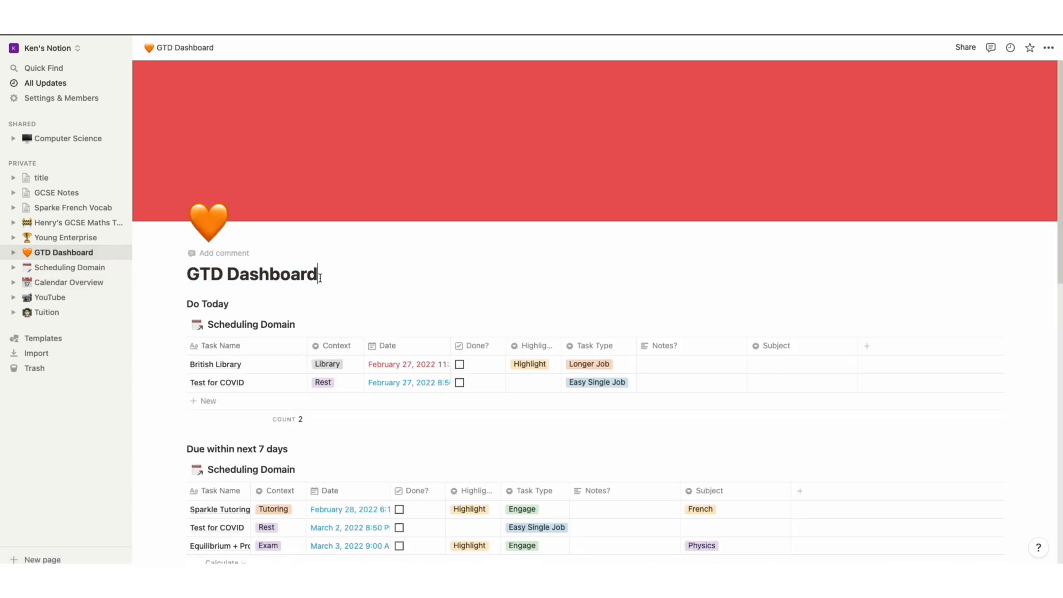
pyautogui.click(42, 268)
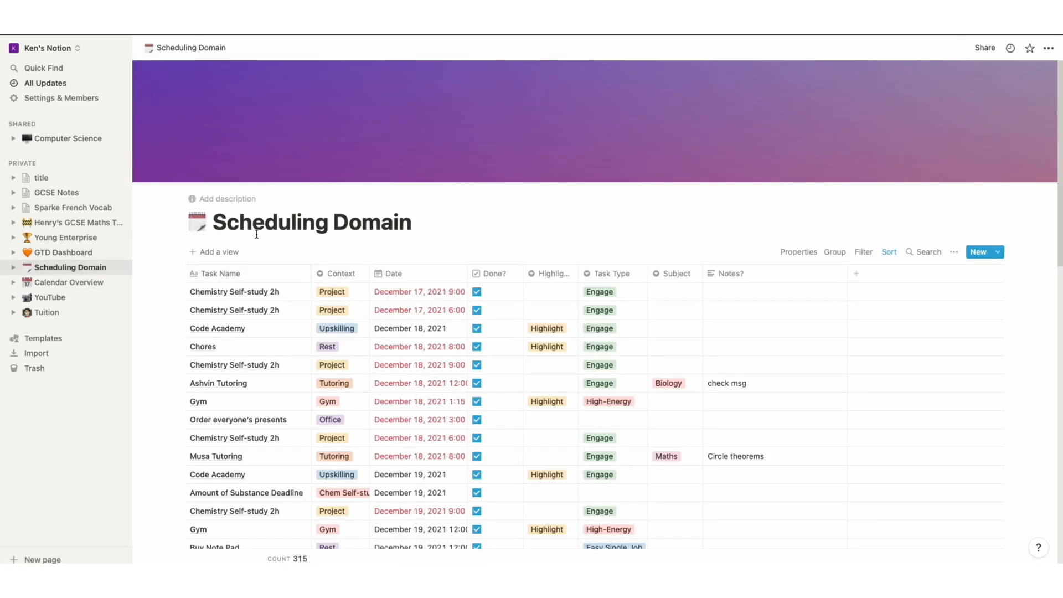
# - Open the Calendar Overview page and examine the scheduled entries for January 2022 week by week
pyautogui.click(57, 283)
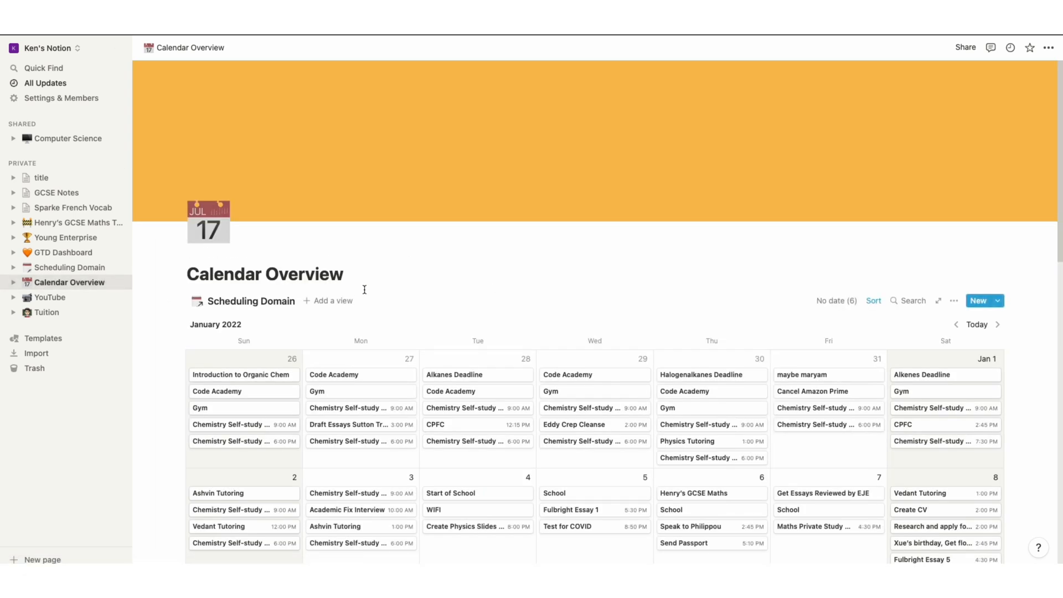
pyautogui.scroll(-5, 732, 268)
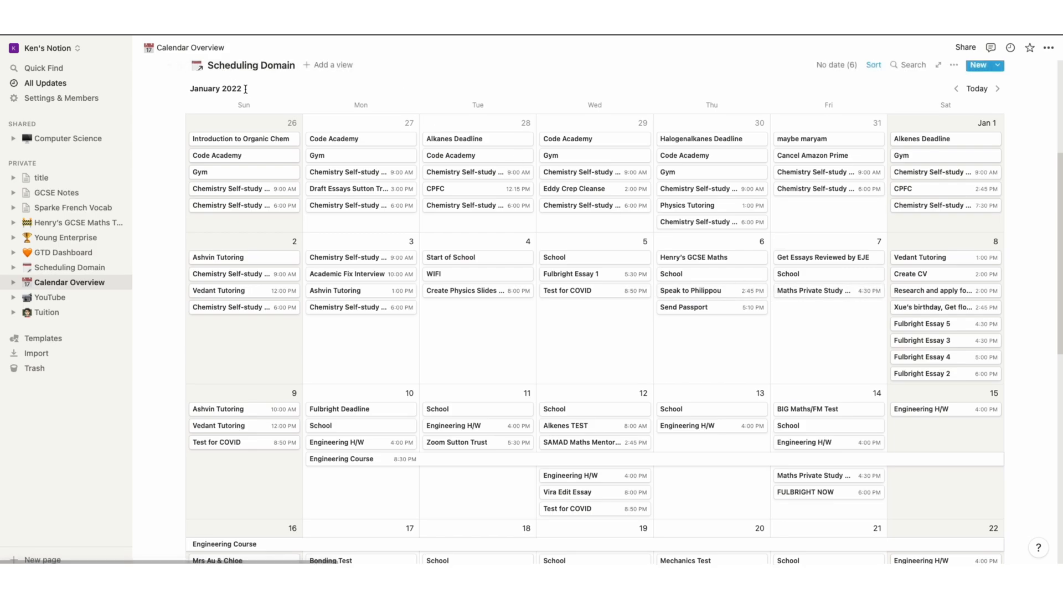
pyautogui.scroll(2, 297, 81)
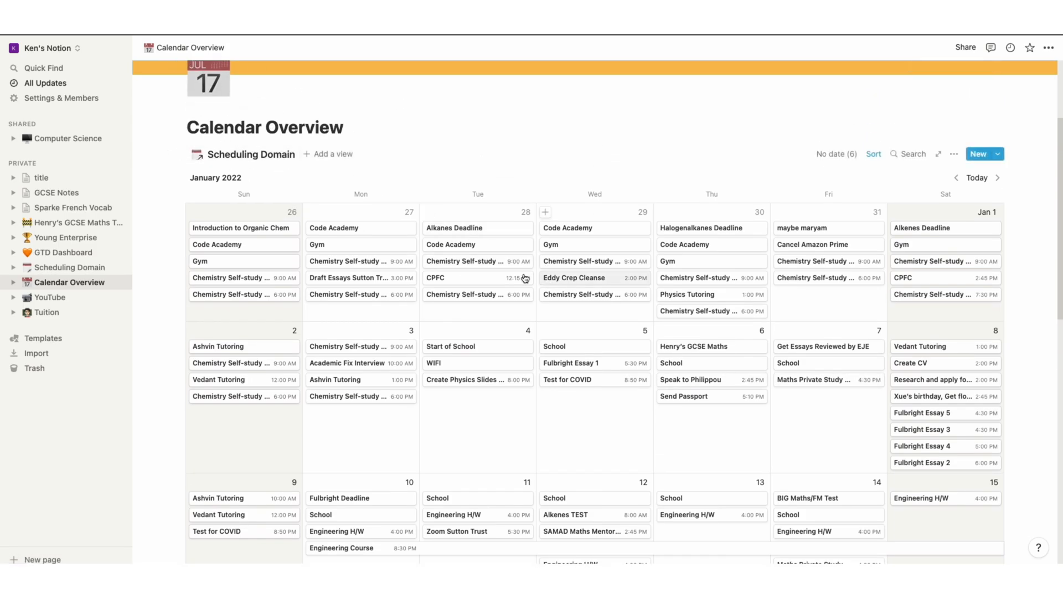
pyautogui.scroll(-1, 557, 332)
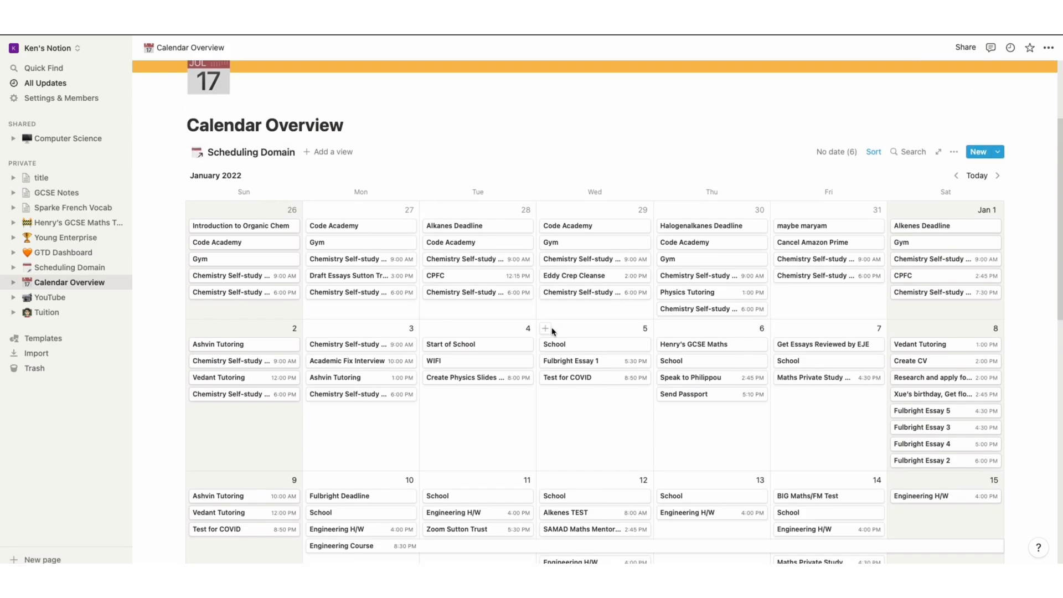
pyautogui.scroll(-1, 517, 375)
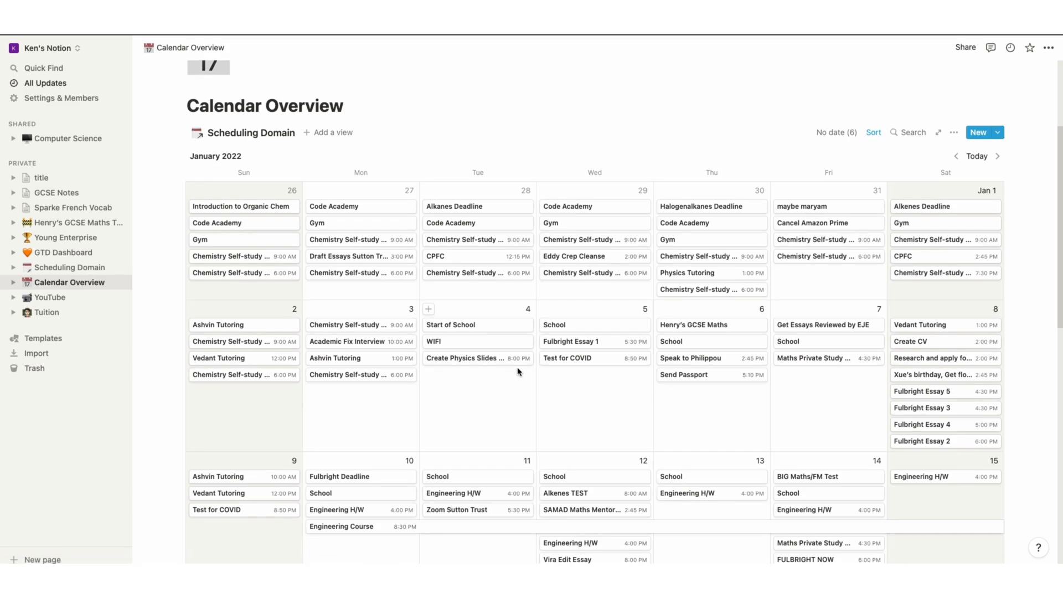
pyautogui.scroll(-3, 487, 219)
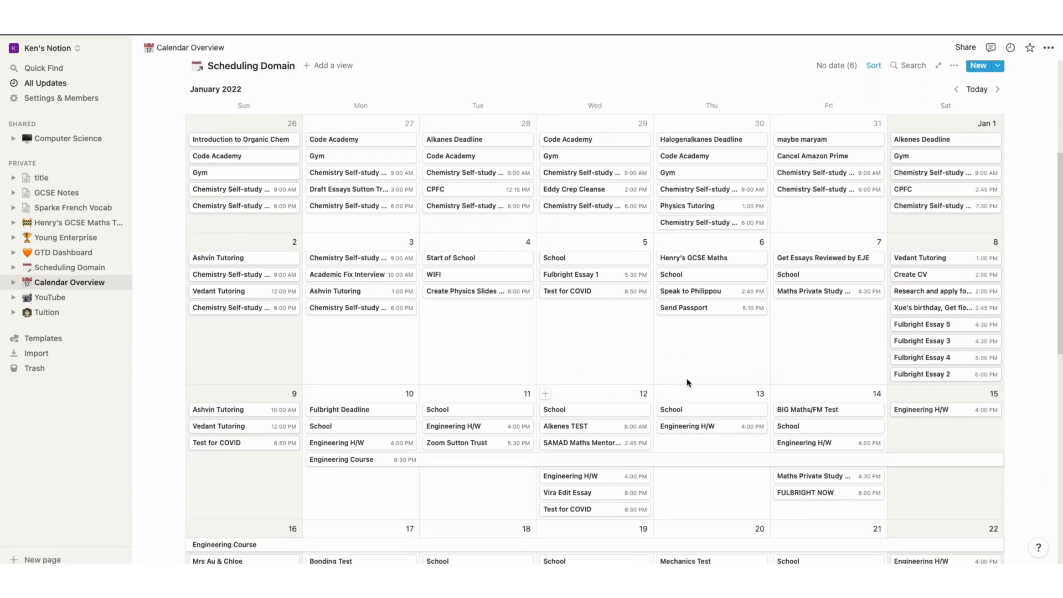
pyautogui.scroll(-3, 767, 383)
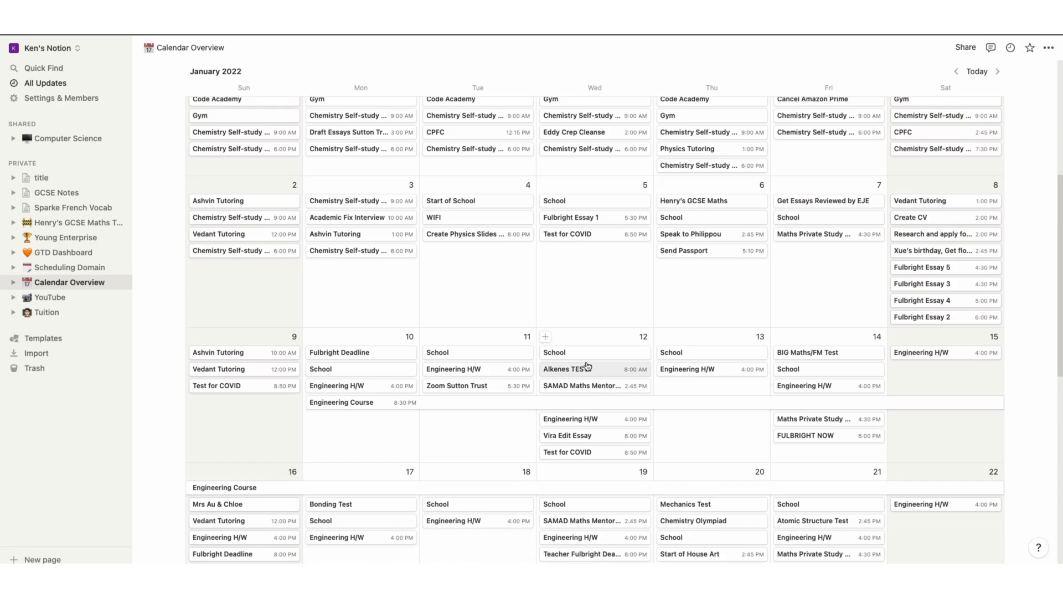
pyautogui.scroll(-3, 610, 367)
pyautogui.scroll(-3, 610, 347)
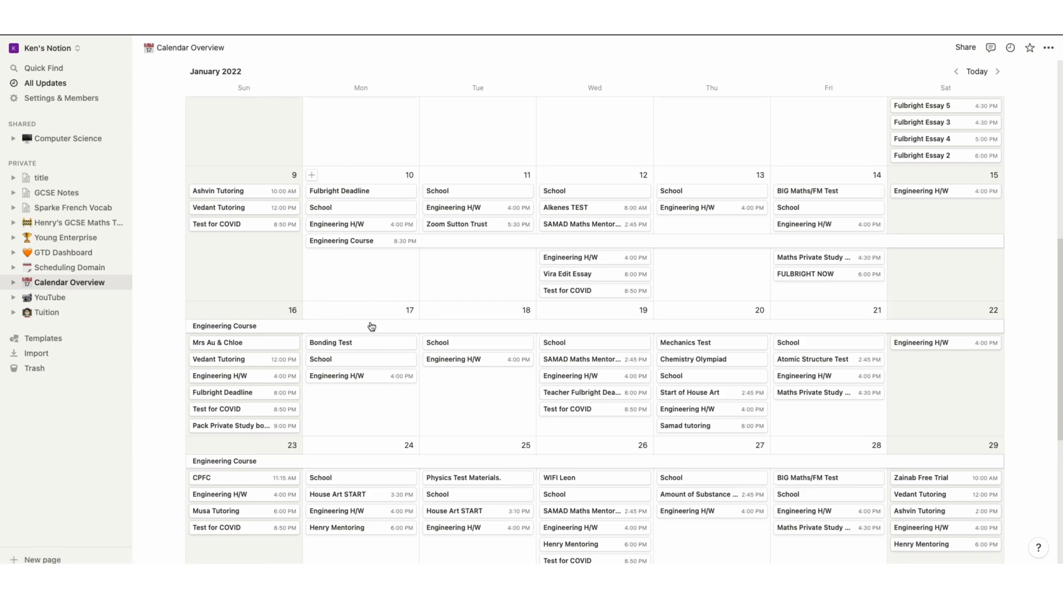
# - Highlight the Engineering H/W entry on 17 January and the Atomic Structure Test on 21 January, and review the surrounding weeks
pyautogui.moveTo(395, 347); pyautogui.dragTo(371, 379)
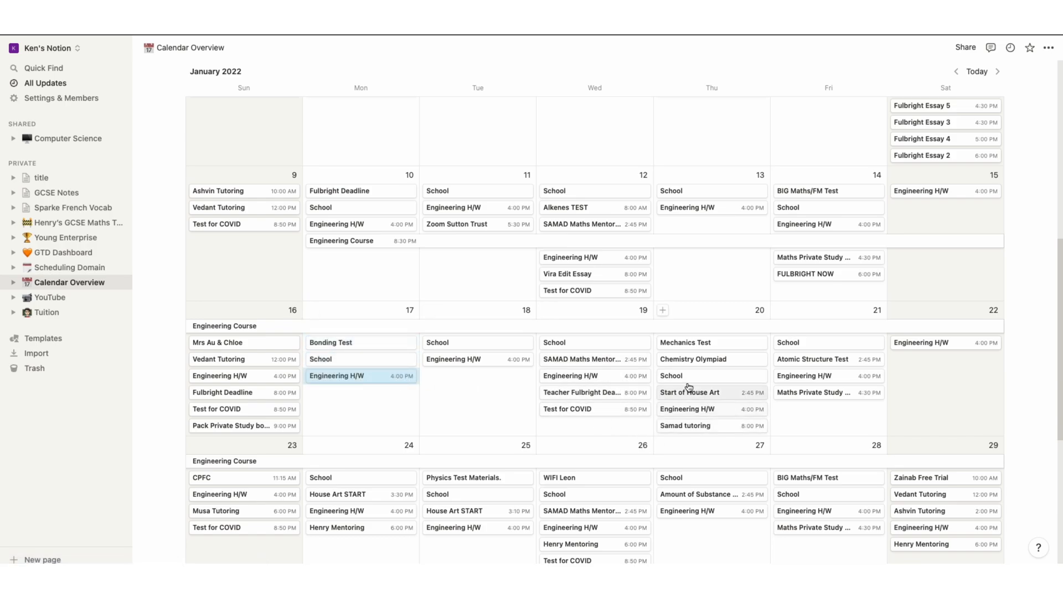
pyautogui.moveTo(797, 360); pyautogui.dragTo(789, 370)
pyautogui.scroll(-3, 473, 458)
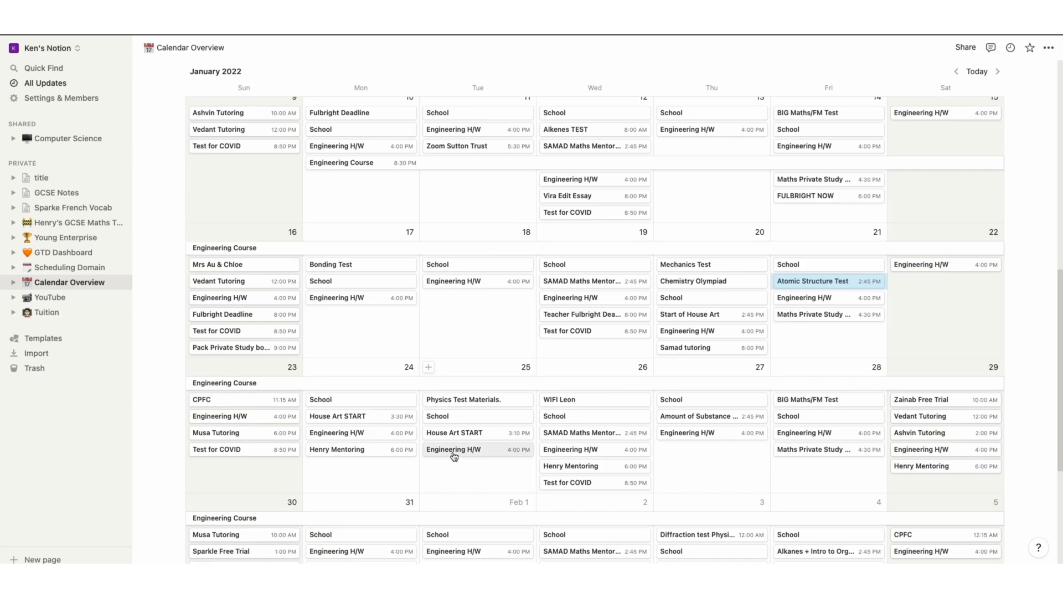
pyautogui.scroll(3, 581, 449)
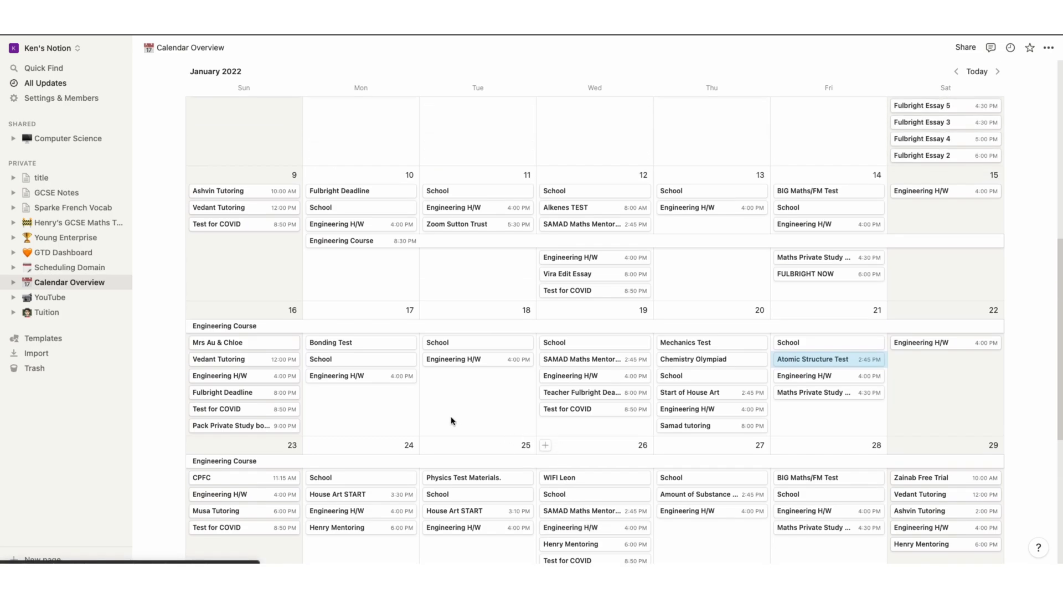
pyautogui.scroll(1, 329, 328)
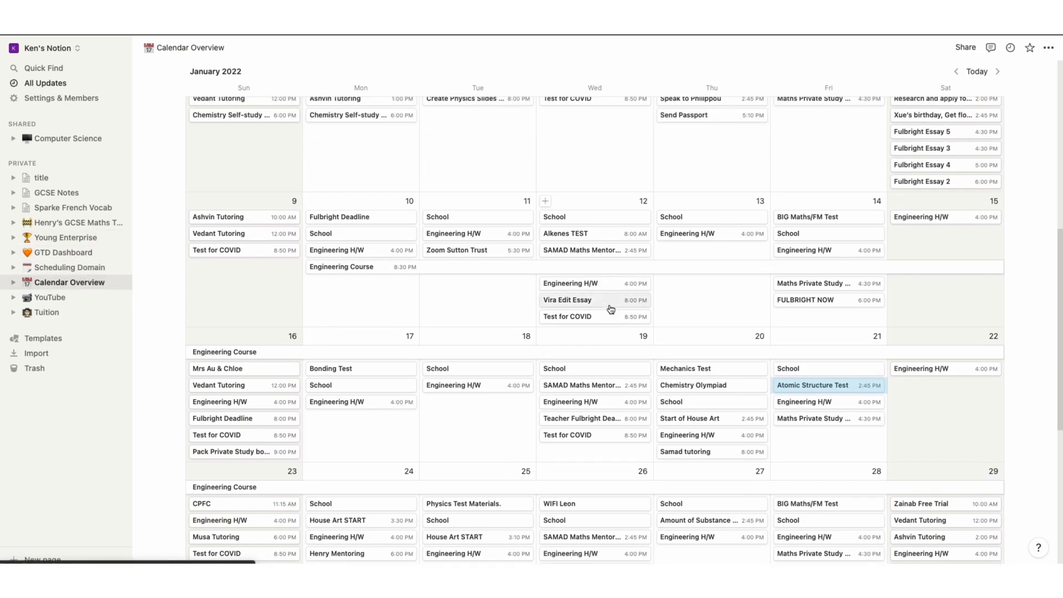
pyautogui.scroll(-8, 605, 305)
# - Open the GTD Dashboard, Scheduling Domain and Calendar Overview pages in turn
pyautogui.click(64, 253)
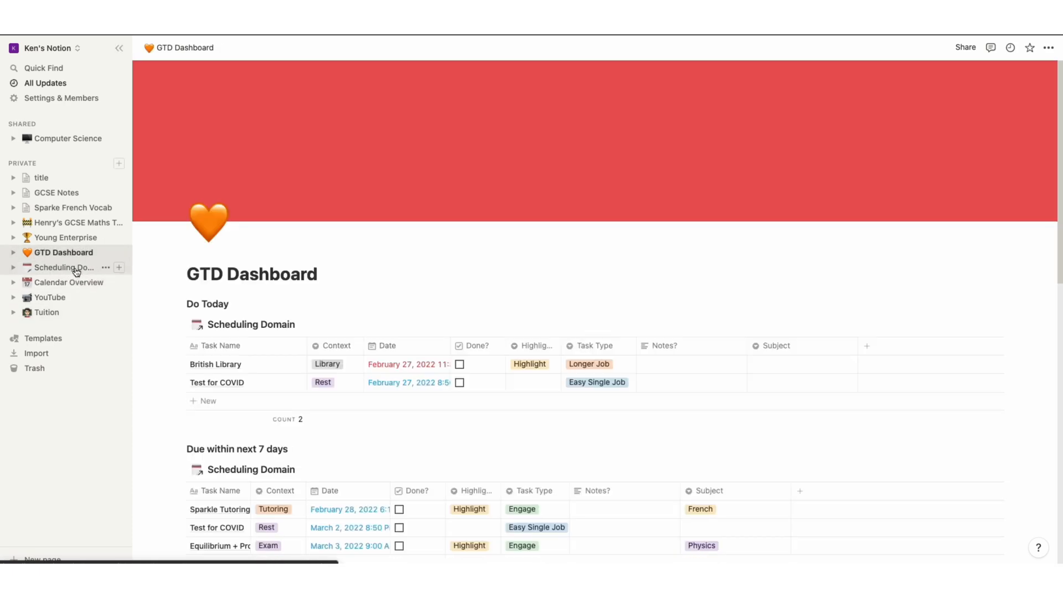
pyautogui.click(78, 270)
pyautogui.click(82, 283)
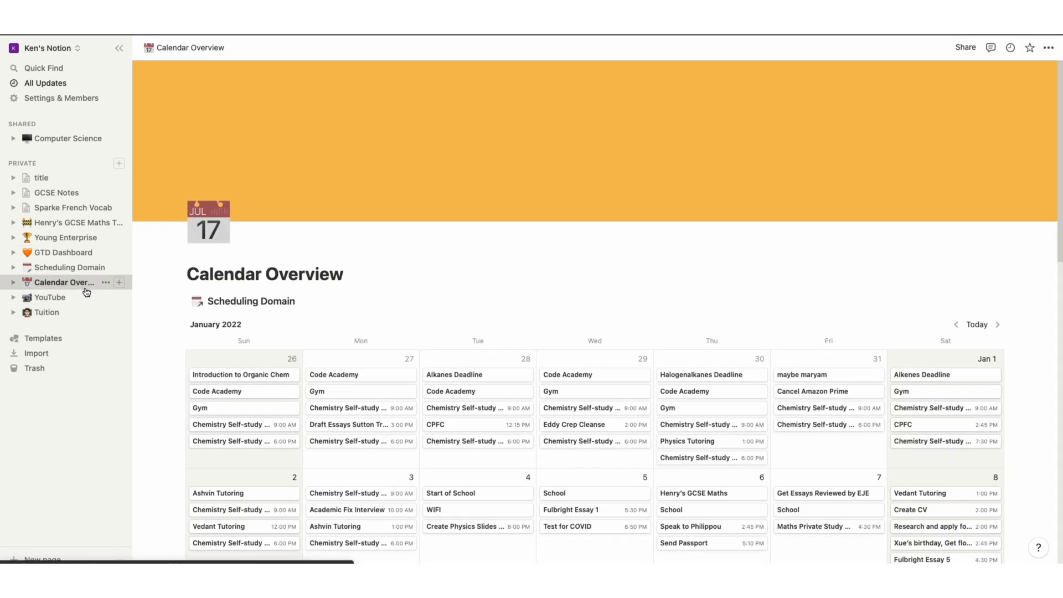
# - Advance the calendar by one month to February 2022 and look through its scheduled entries
pyautogui.scroll(-3, 813, 303)
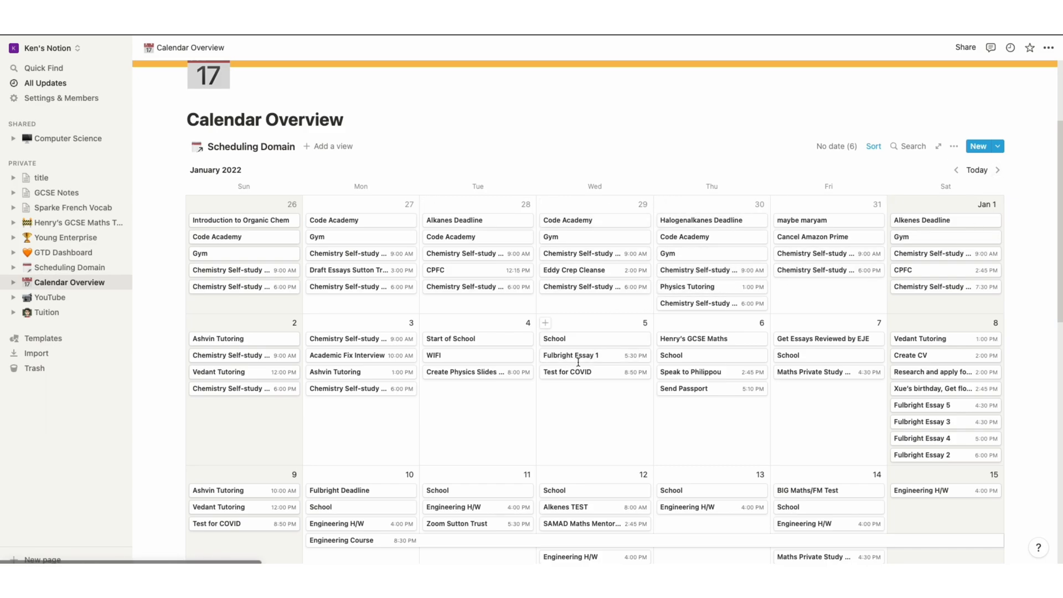
pyautogui.scroll(-1, 943, 226)
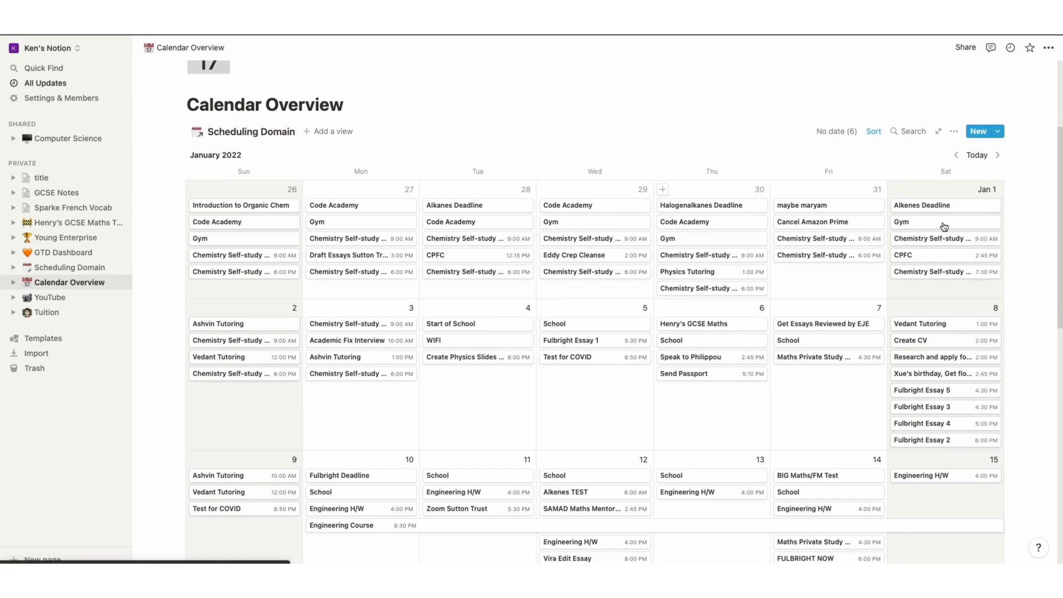
pyautogui.click(997, 155)
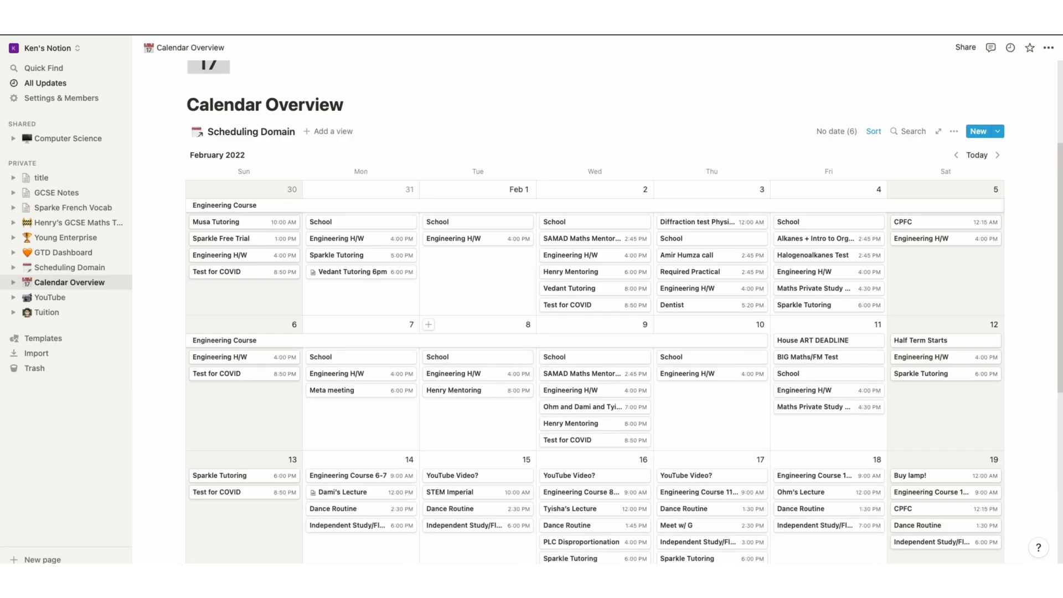
pyautogui.scroll(-1, 540, 357)
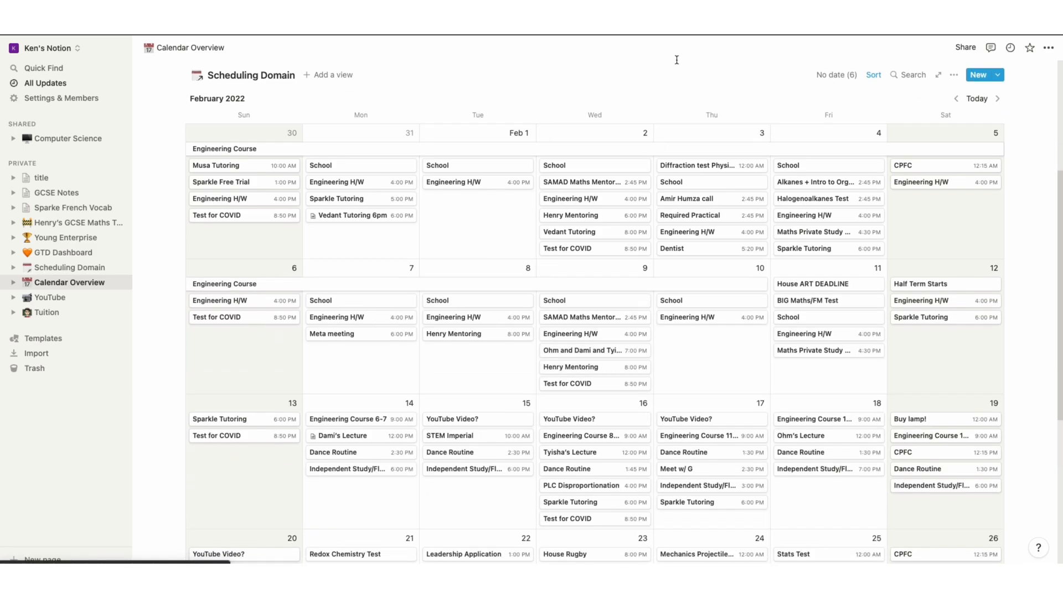
pyautogui.scroll(-1, 510, 349)
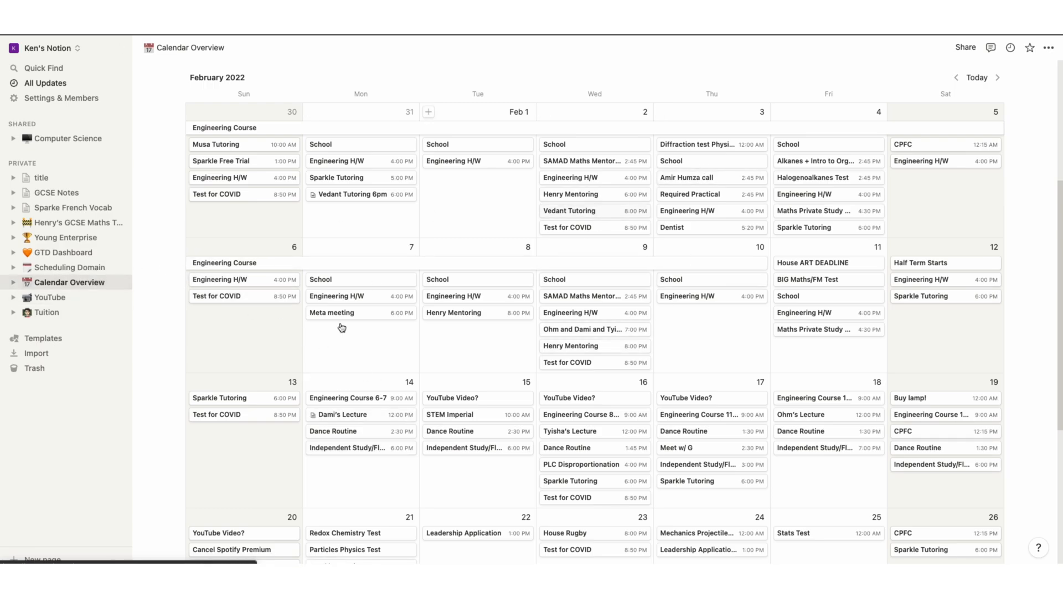
# - Open the Scheduling Domain database, look over its first task rows, and highlight its title
pyautogui.click(70, 267)
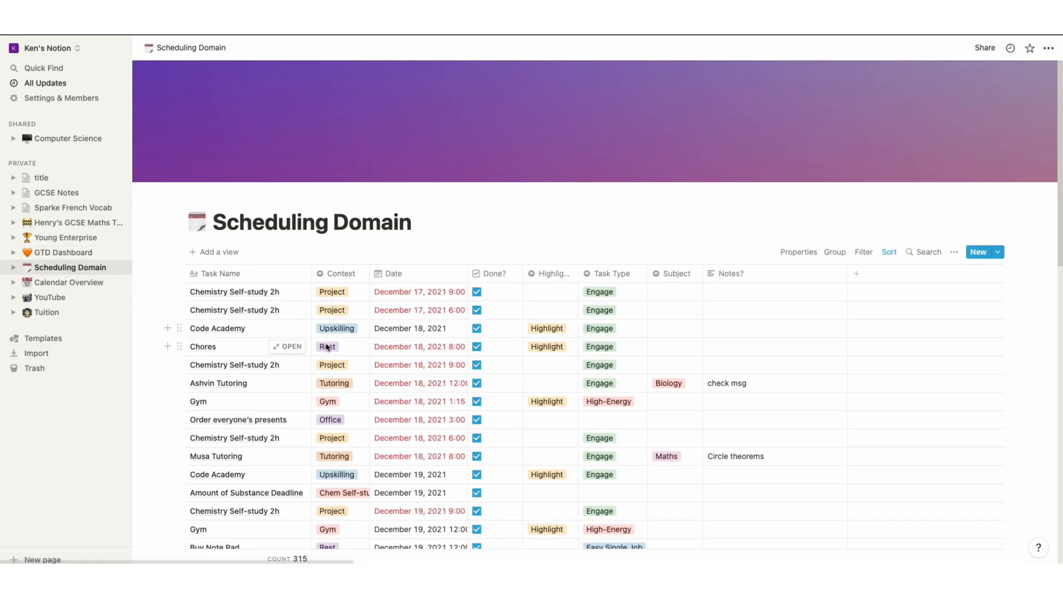
pyautogui.scroll(-5, 392, 375)
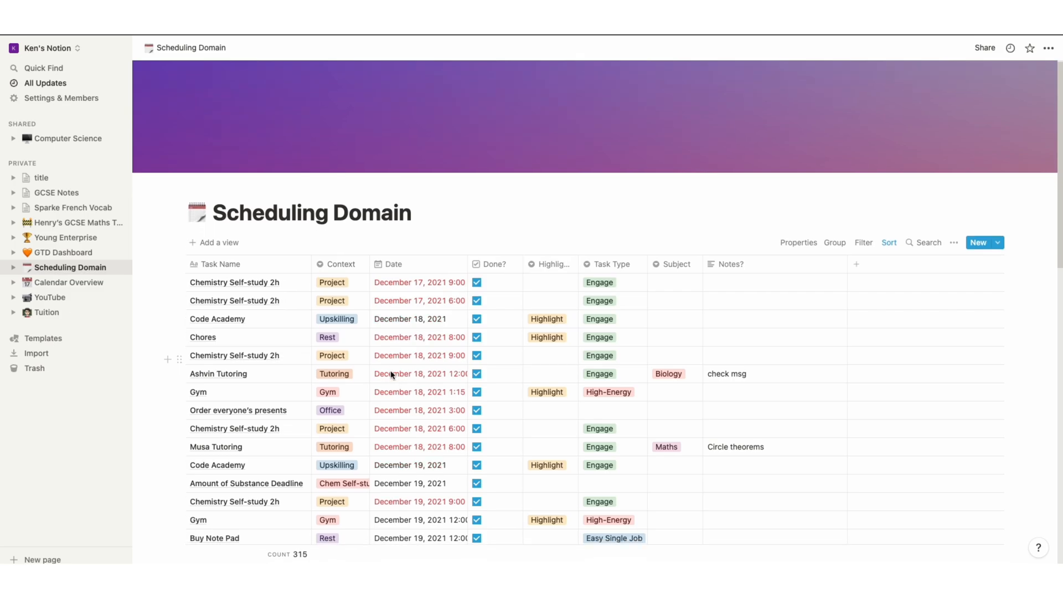
pyautogui.scroll(-3, 377, 377)
pyautogui.scroll(8, 288, 265)
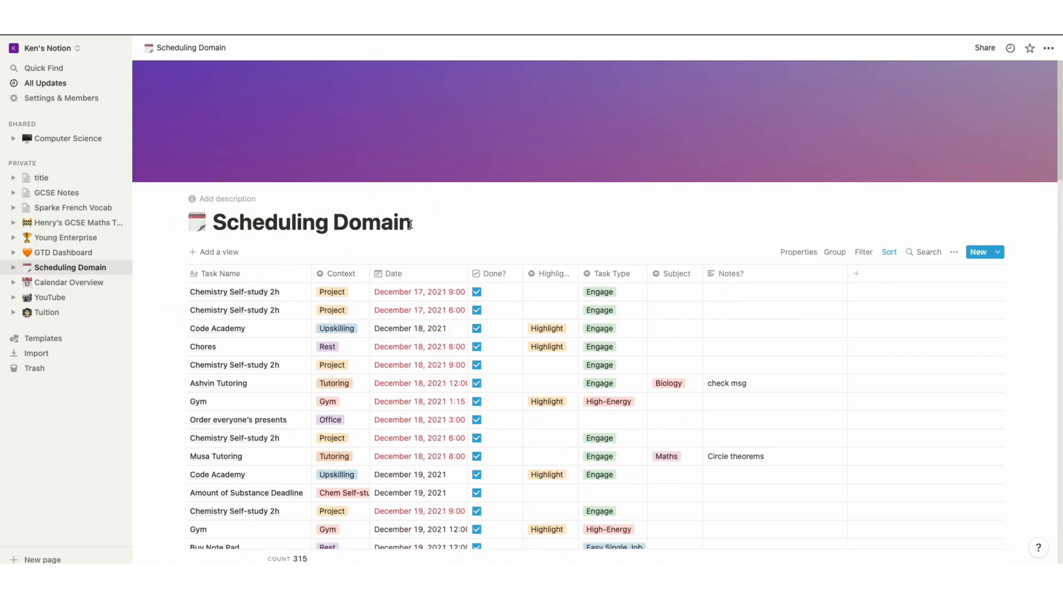
pyautogui.moveTo(410, 224); pyautogui.dragTo(245, 222)
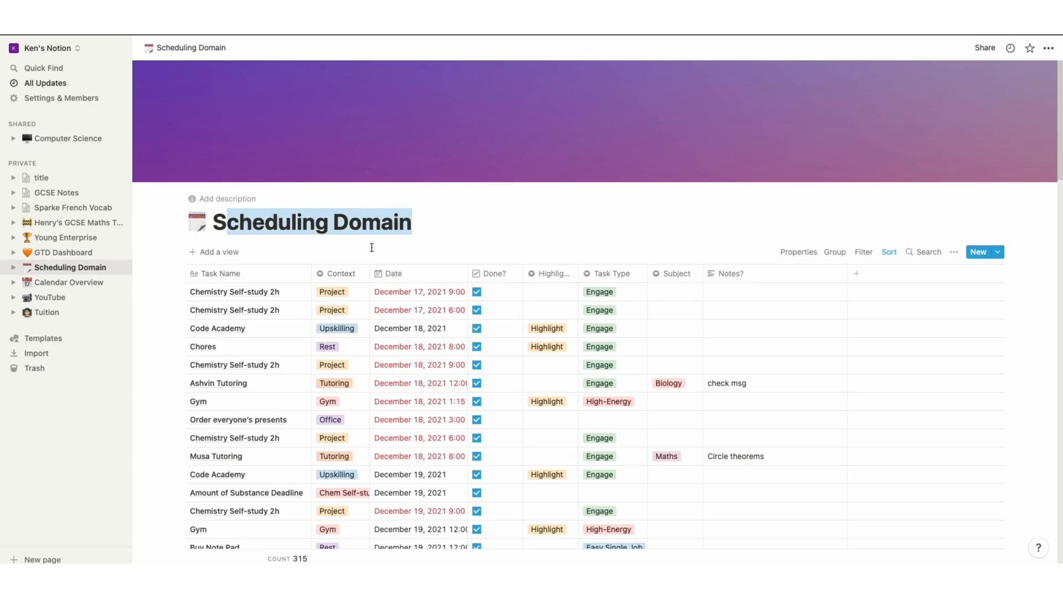
pyautogui.click(221, 223)
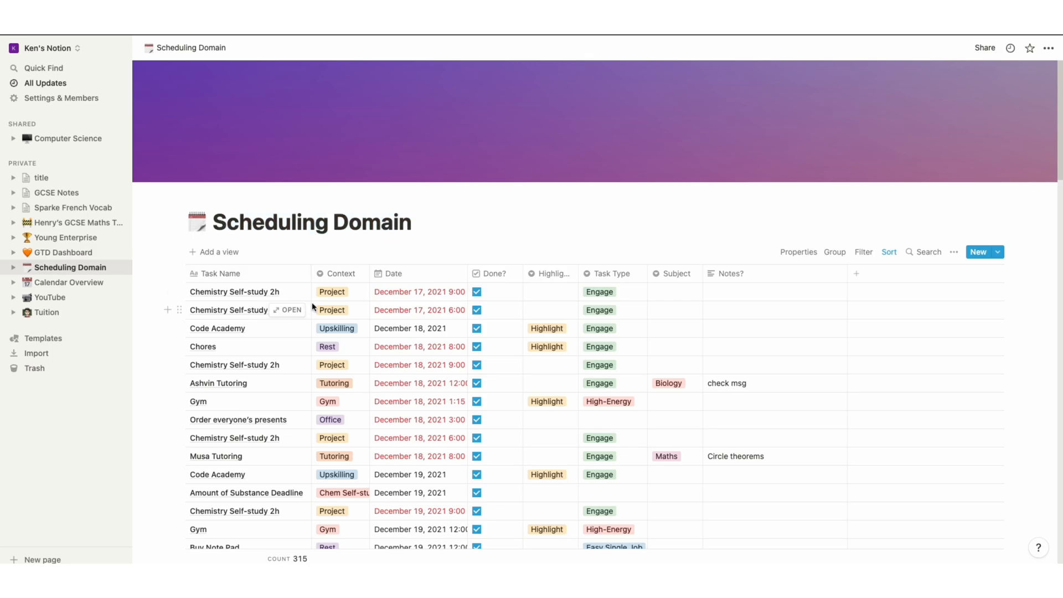
# - Examine the January 2022 tasks in the Scheduling Domain table, including their contexts, dates and task types
pyautogui.scroll(-20, 290, 327)
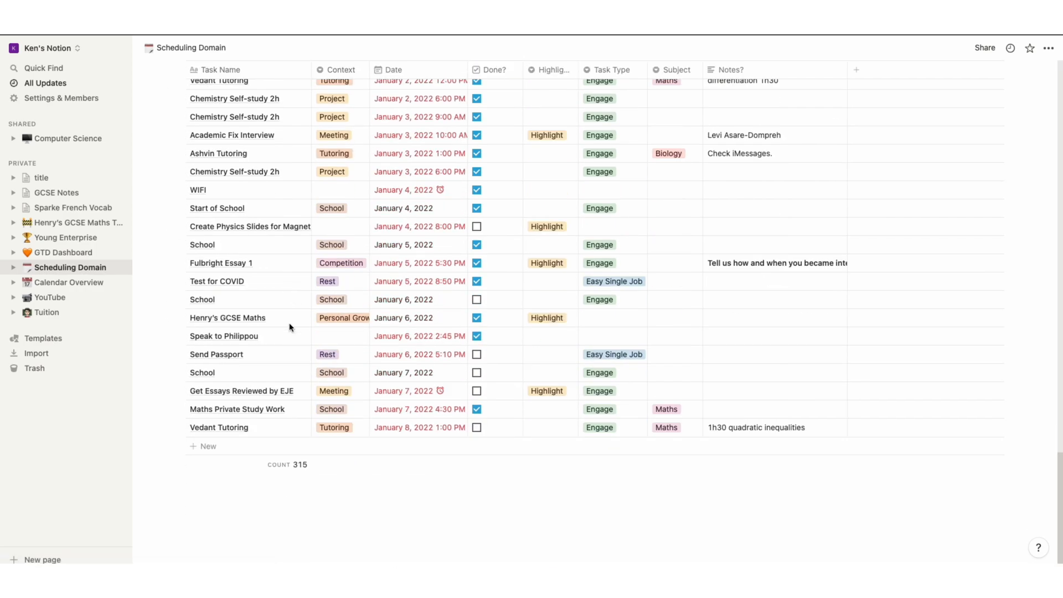
pyautogui.scroll(-12, 249, 403)
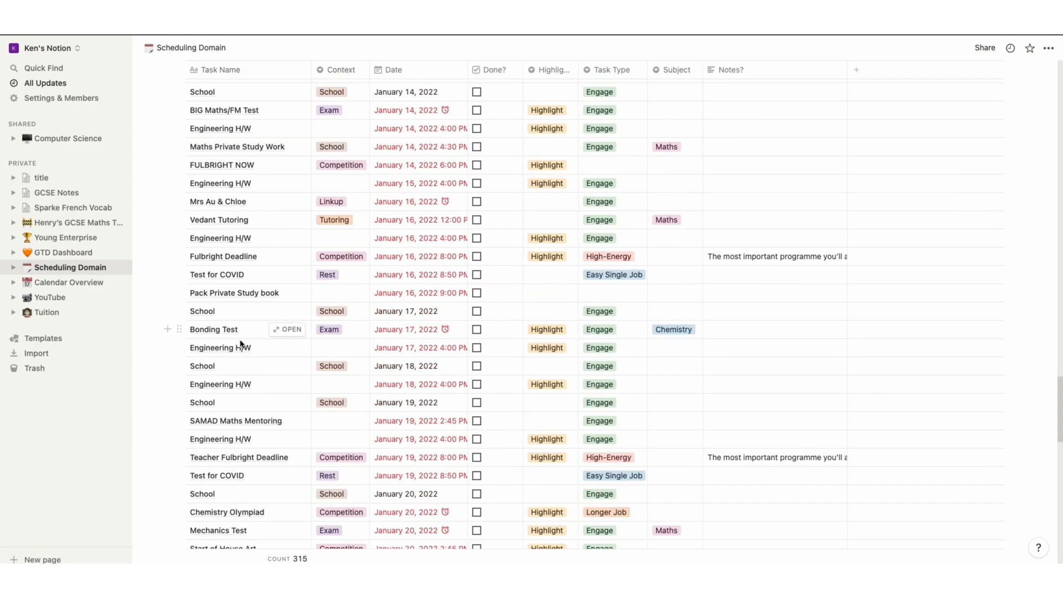
pyautogui.scroll(-4, 231, 332)
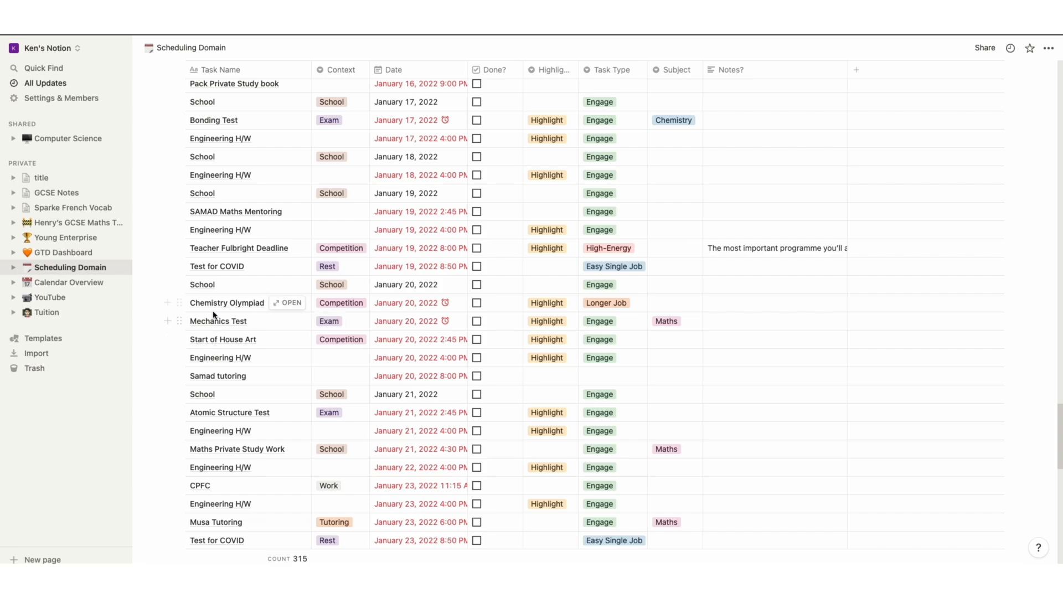
pyautogui.scroll(-4, 309, 337)
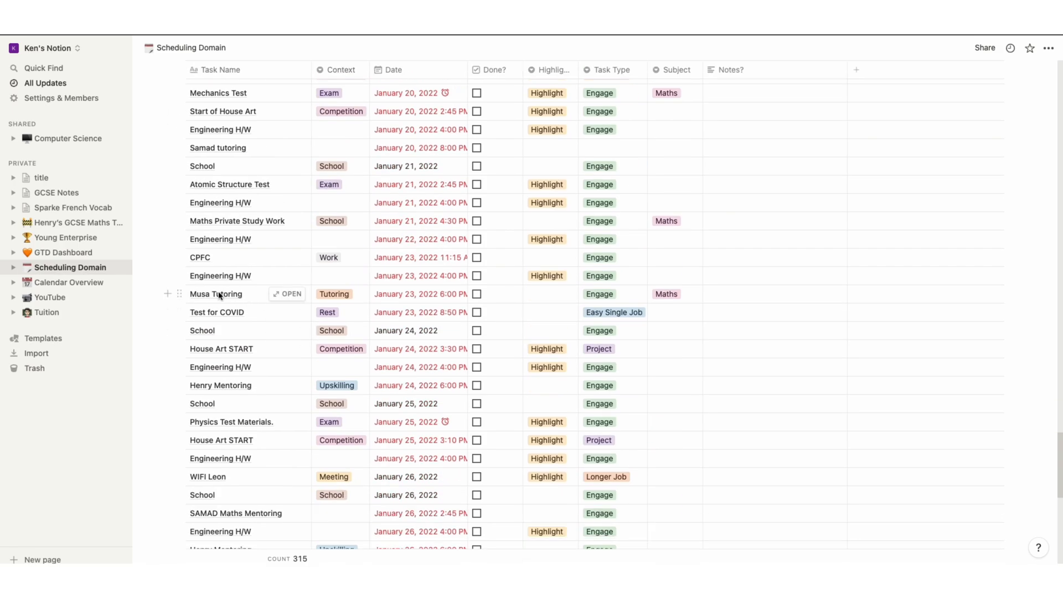
# - Open the GTD Dashboard page and look over its title and the Do Today table
pyautogui.click(105, 252)
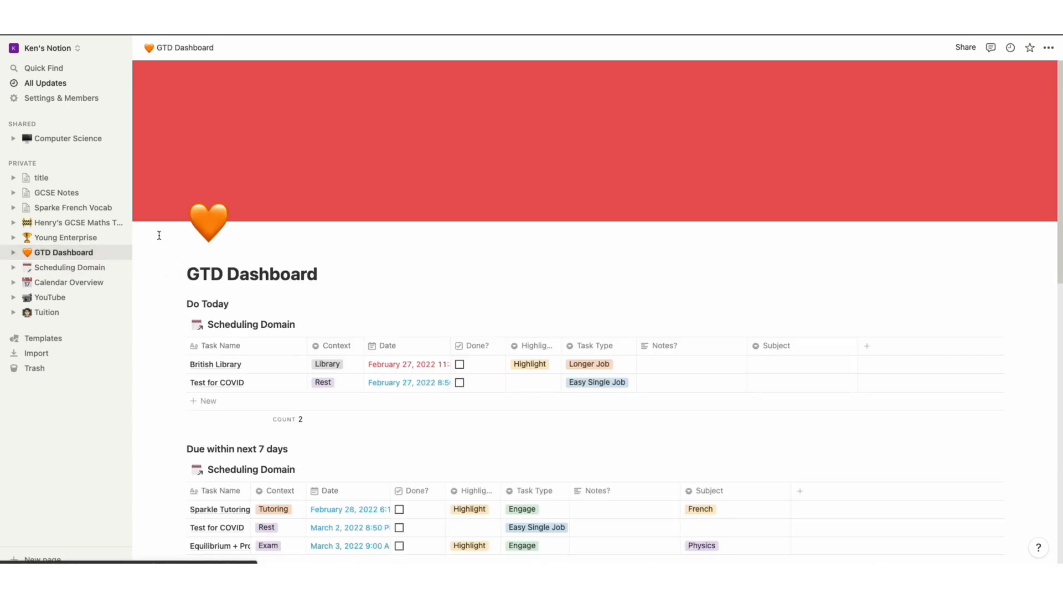
pyautogui.moveTo(189, 275); pyautogui.dragTo(276, 277)
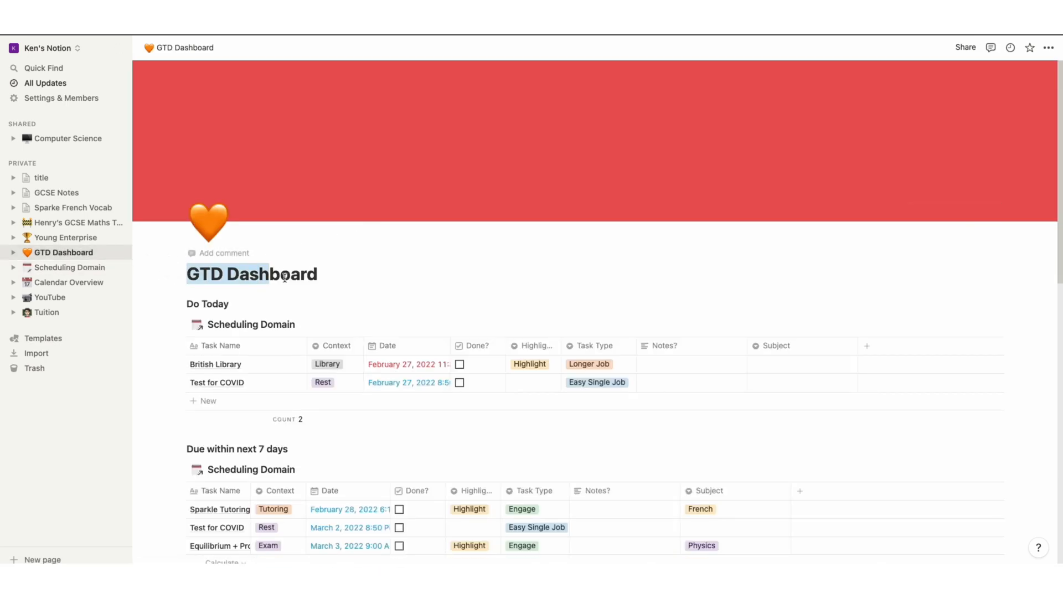
pyautogui.click(324, 279)
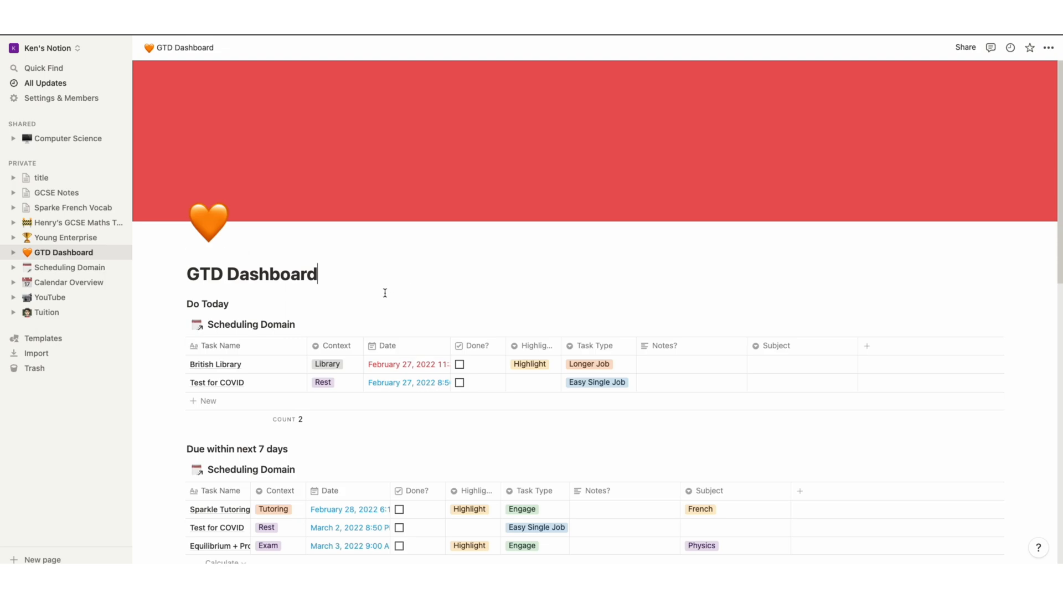
pyautogui.scroll(-1, 311, 340)
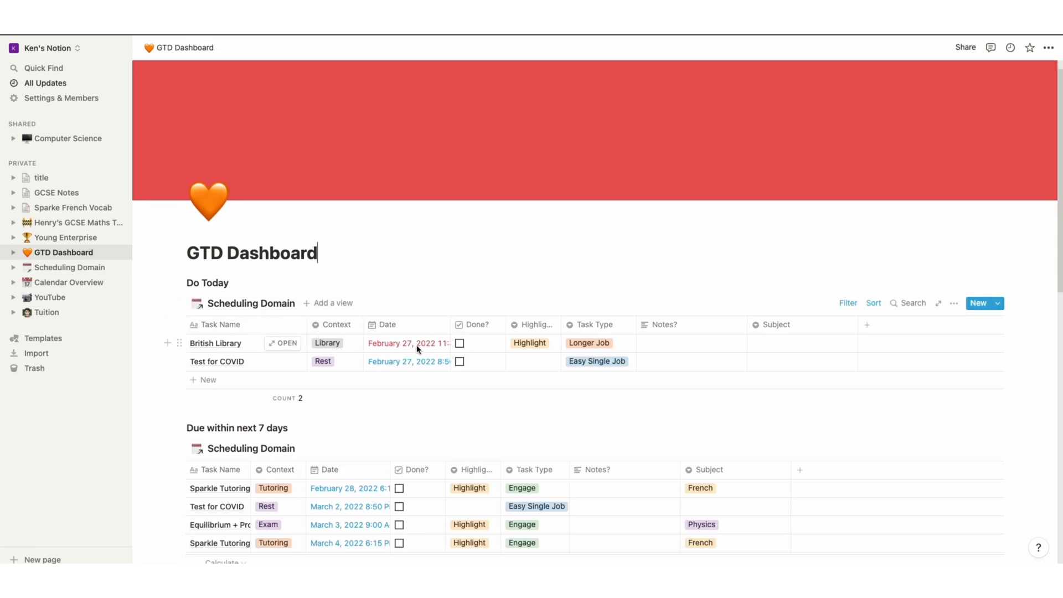
pyautogui.click(229, 344)
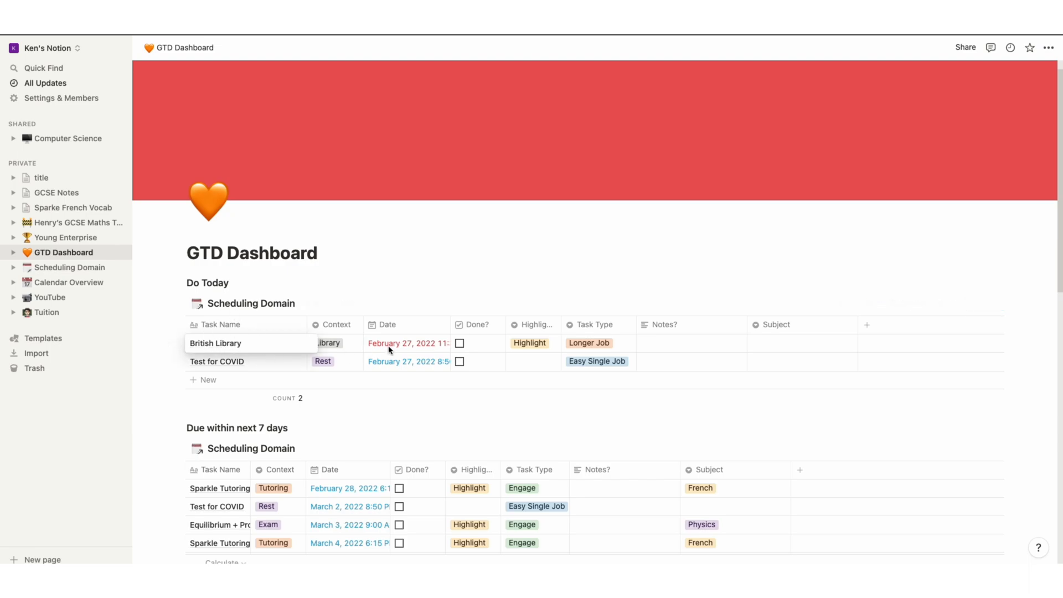
pyautogui.press('Escape')
# - Look through the dashboard's sections for tasks due within 7 days, within the next month and after a month
pyautogui.scroll(-4, 387, 388)
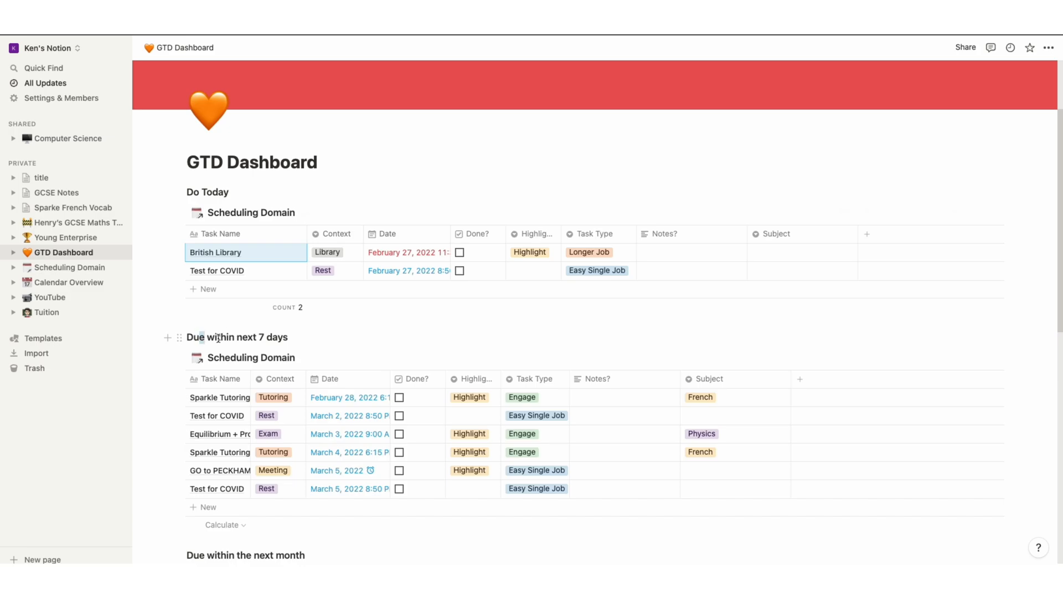
pyautogui.moveTo(207, 337); pyautogui.dragTo(301, 337)
pyautogui.scroll(-10, 366, 339)
pyautogui.moveTo(207, 329); pyautogui.dragTo(304, 332)
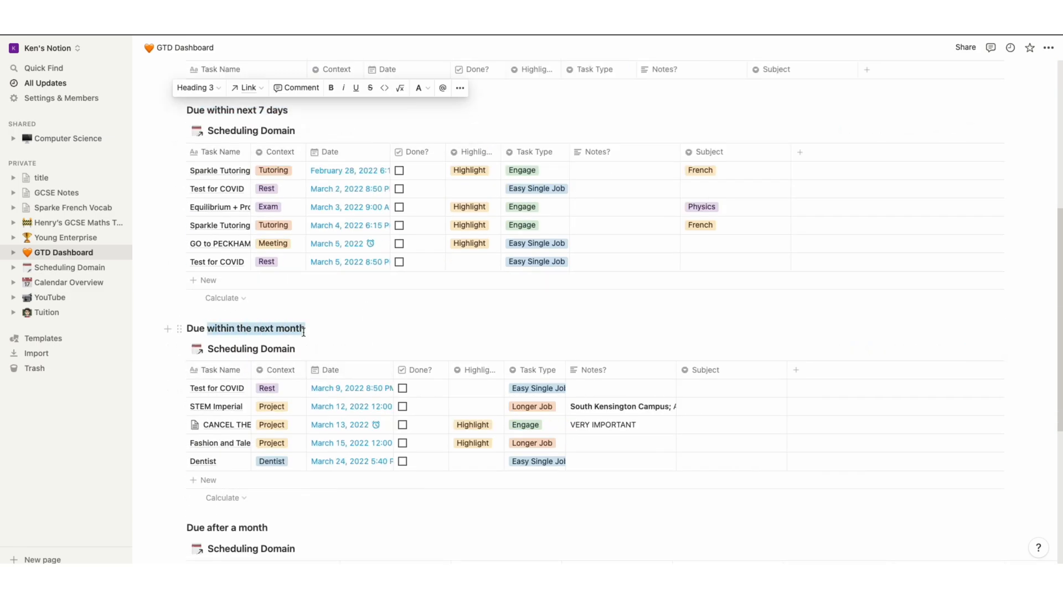
pyautogui.scroll(-10, 311, 369)
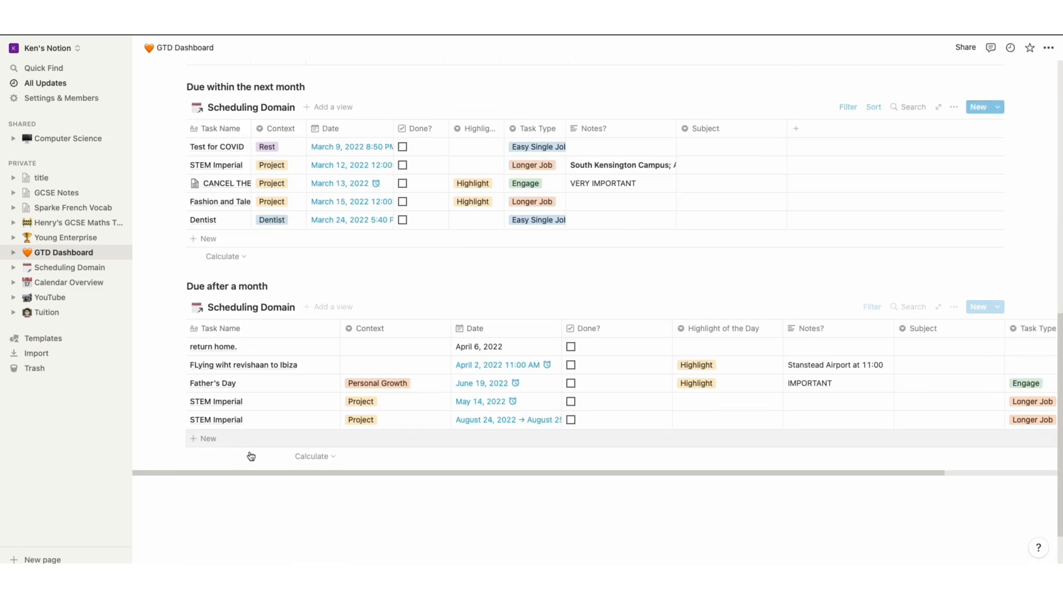
pyautogui.scroll(20, 264, 322)
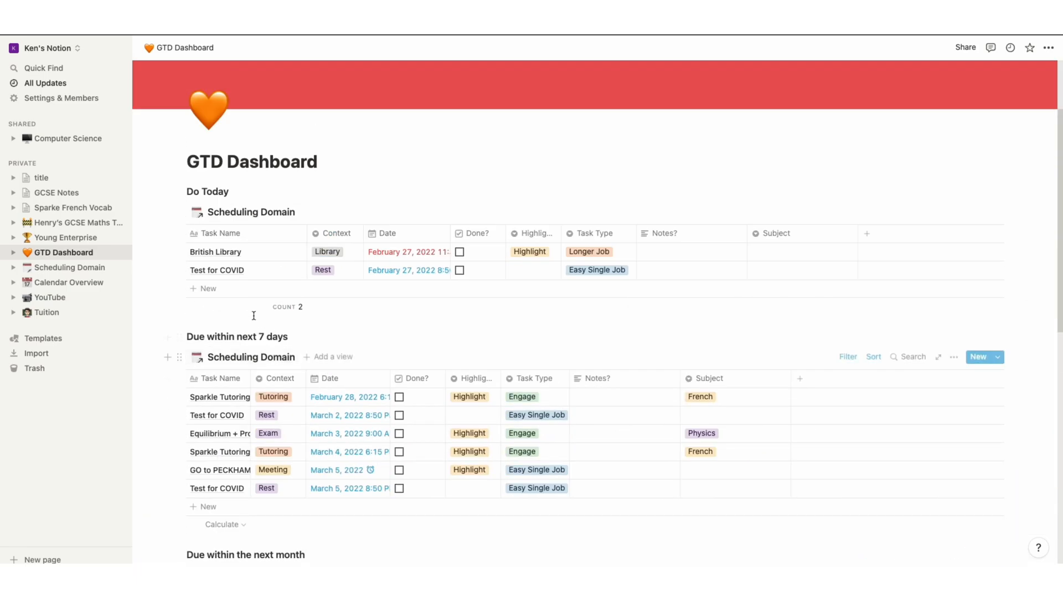
# - Open the Calendar Overview page and examine the February 2022 entries across its weeks
pyautogui.click(73, 284)
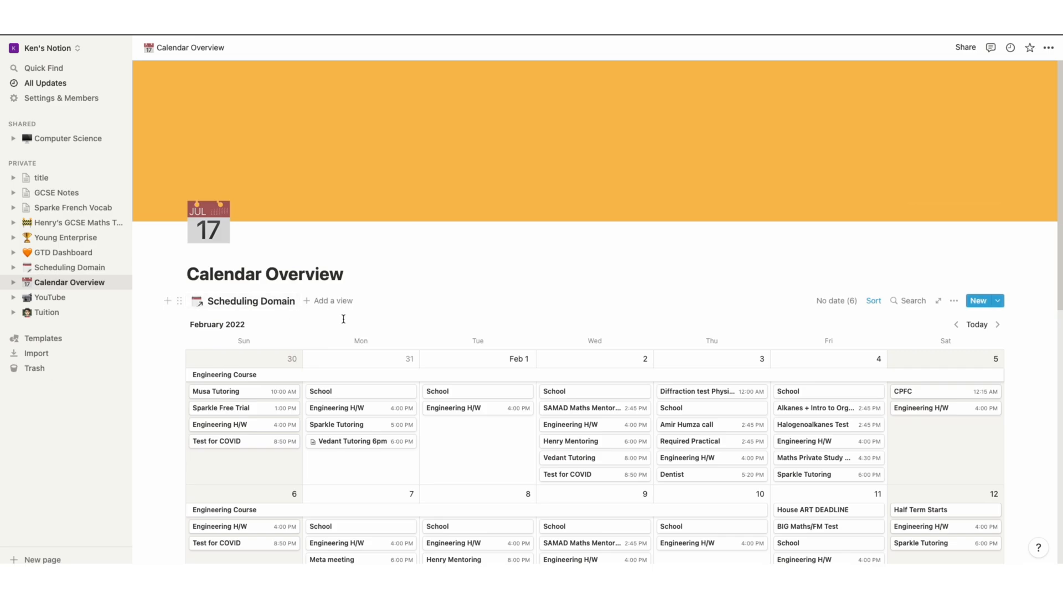
pyautogui.scroll(-7, 557, 316)
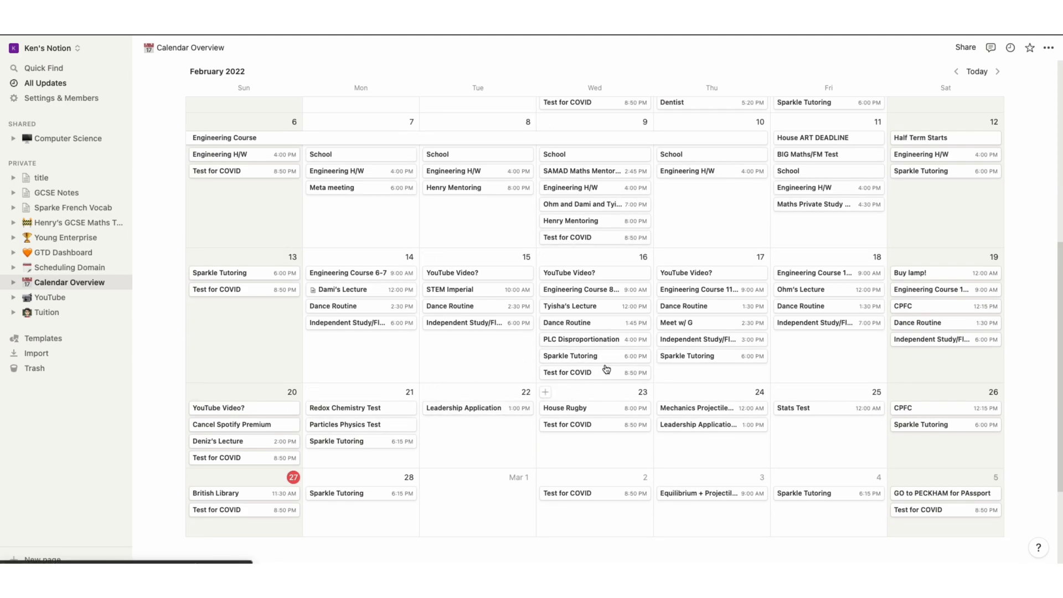
pyautogui.scroll(4, 419, 375)
pyautogui.scroll(-7, 419, 376)
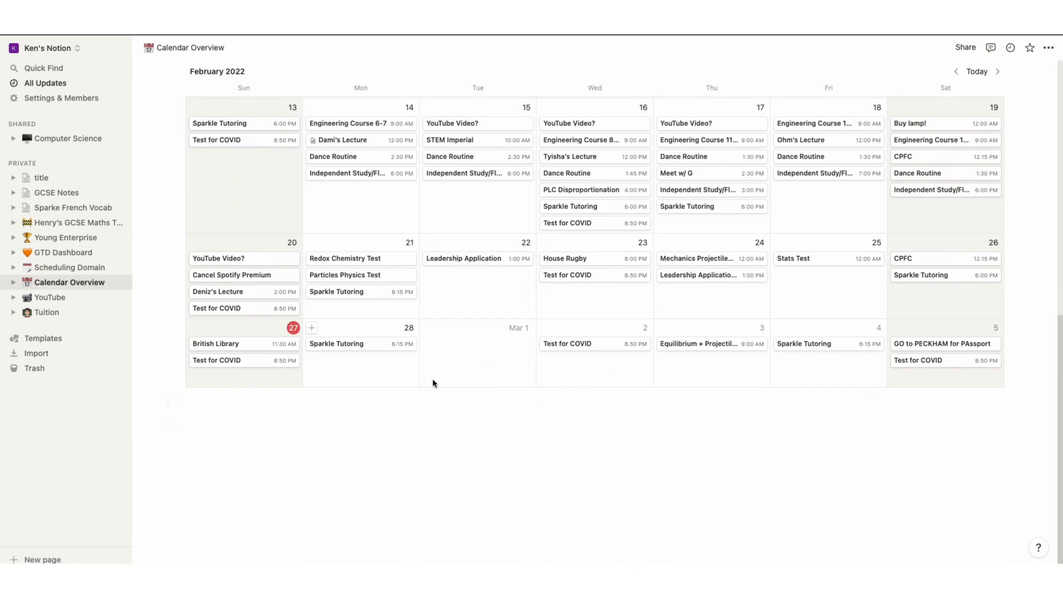
pyautogui.scroll(1, 546, 337)
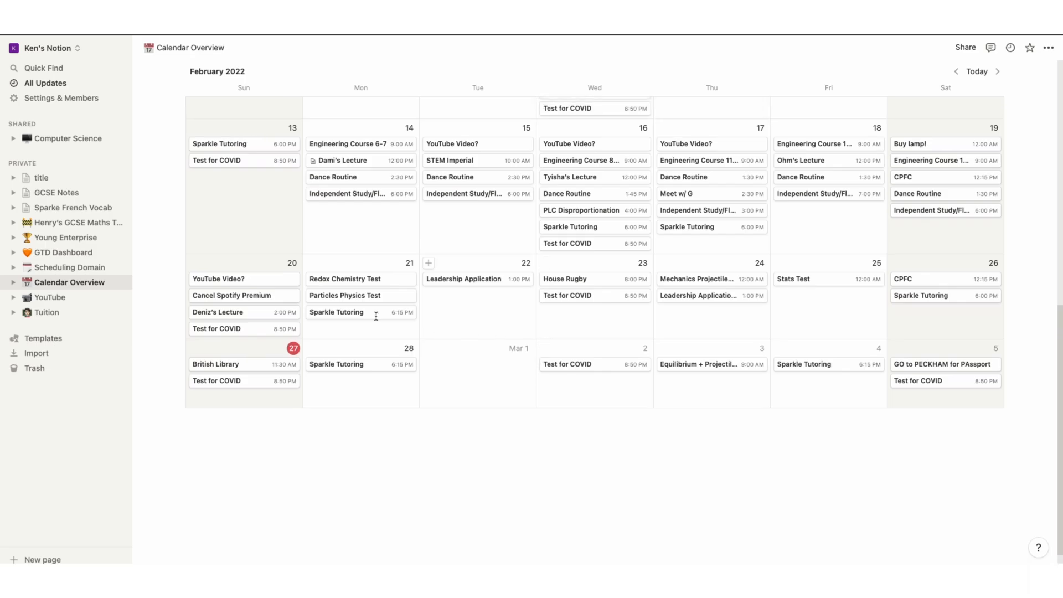
pyautogui.scroll(2, 429, 323)
pyautogui.scroll(2, 436, 298)
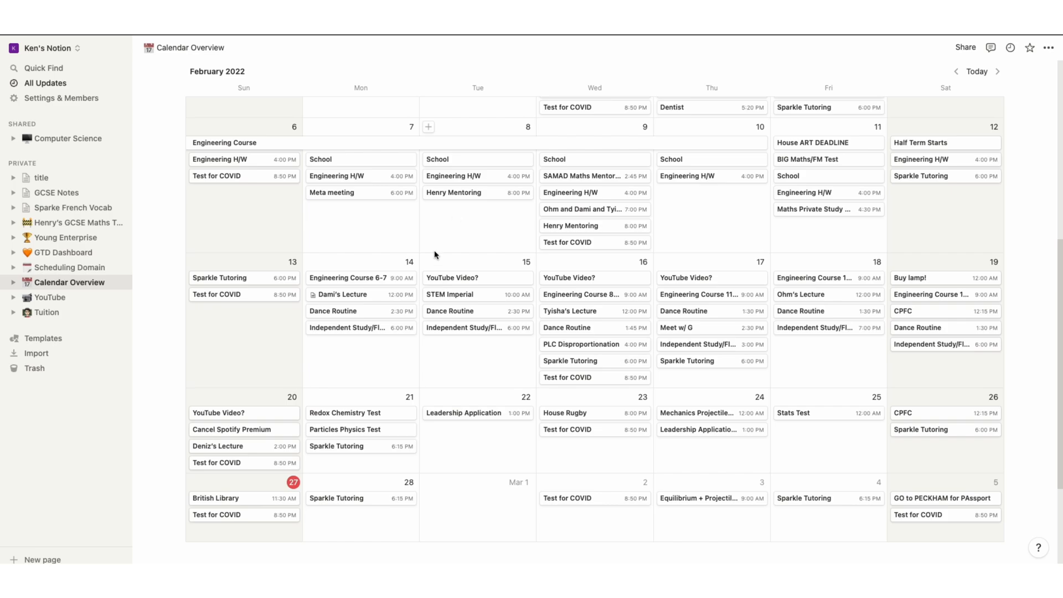
pyautogui.scroll(1, 425, 246)
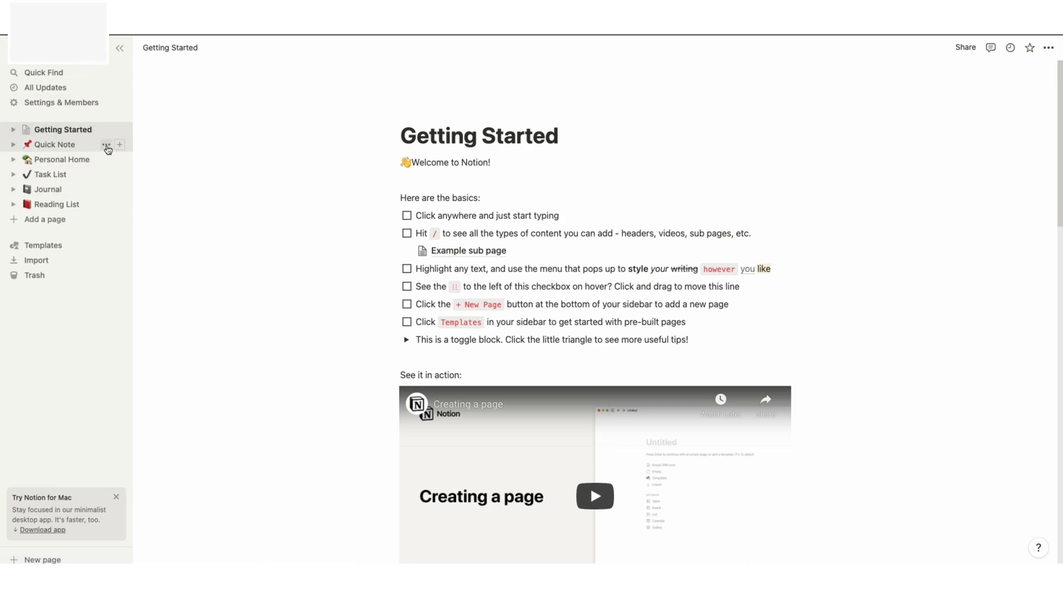
# - Delete the Getting Started, Quick Note, Personal Home, Task List, Journal and Reading List pages from the workspace
pyautogui.click(106, 130)
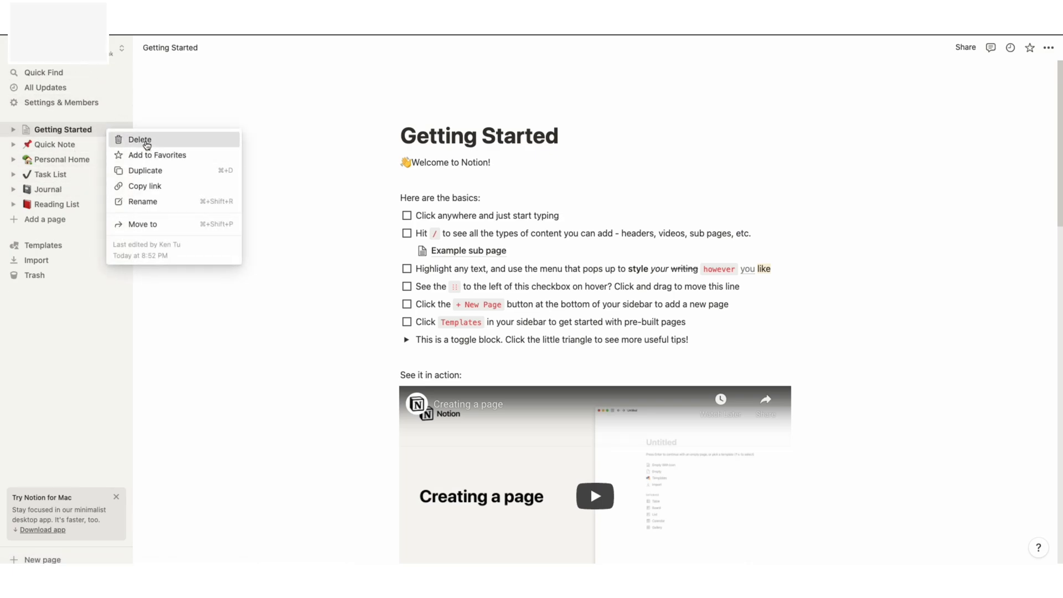
pyautogui.click(135, 139)
pyautogui.click(106, 130)
pyautogui.click(116, 141)
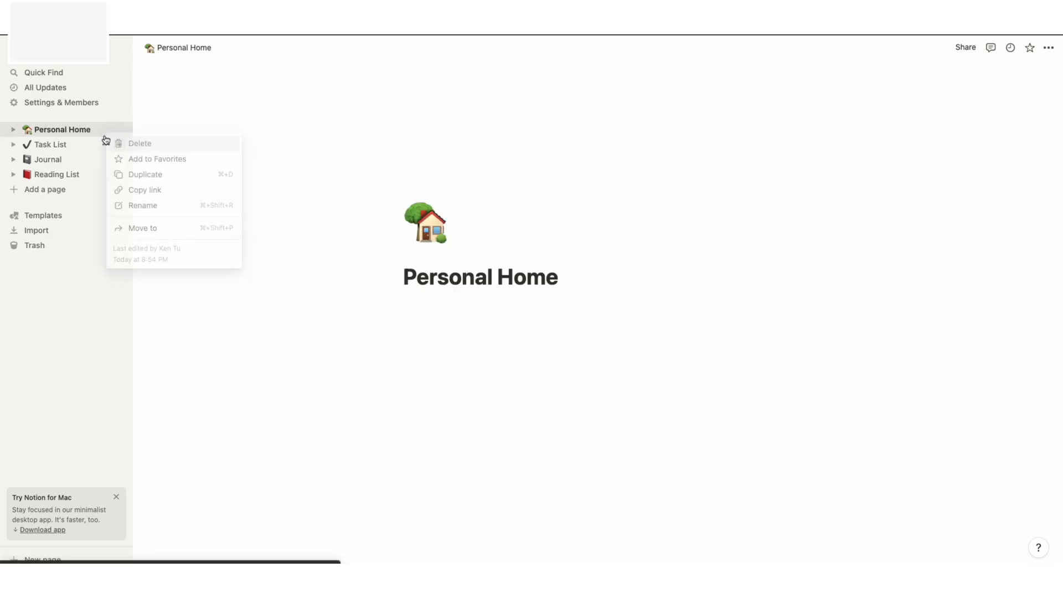
pyautogui.click(106, 130)
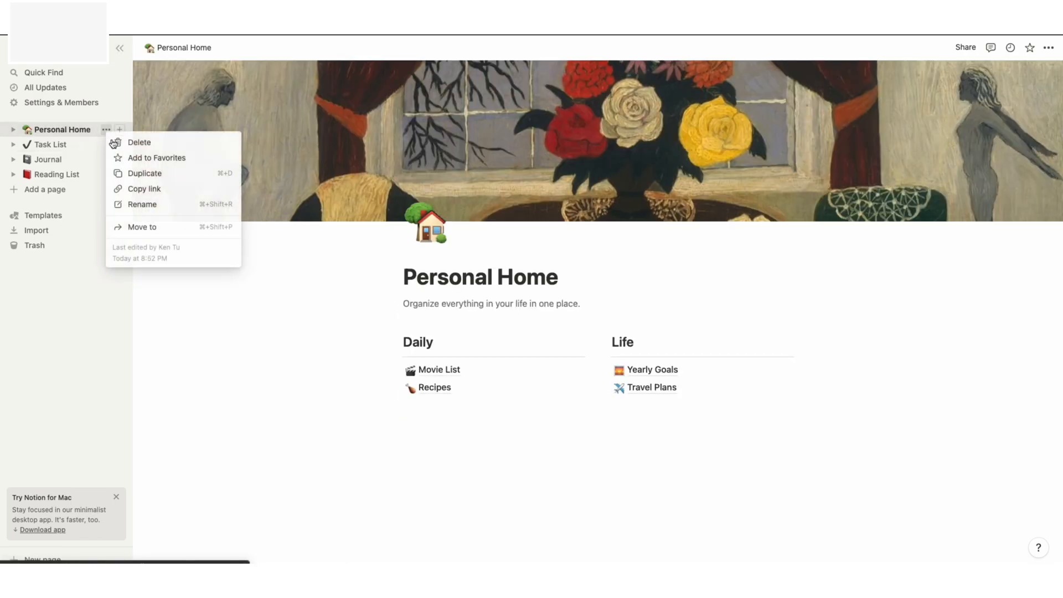
pyautogui.click(118, 142)
pyautogui.click(106, 130)
pyautogui.click(117, 142)
pyautogui.click(106, 130)
pyautogui.click(117, 142)
pyautogui.click(105, 130)
pyautogui.click(105, 130)
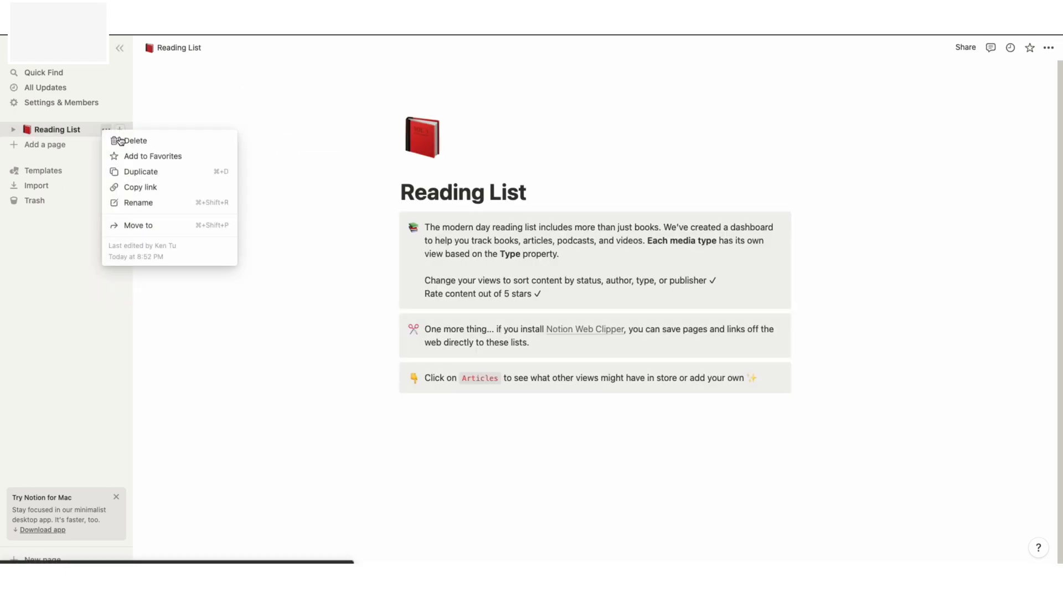
pyautogui.click(115, 140)
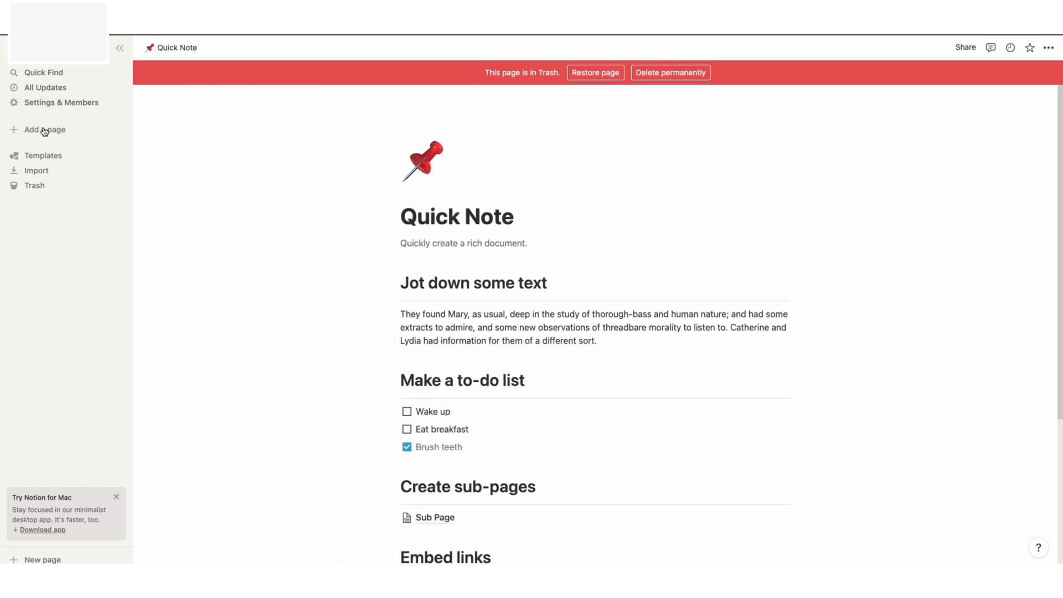
# - Add a new page and title it "Scheduling Domain"
pyautogui.click(55, 130)
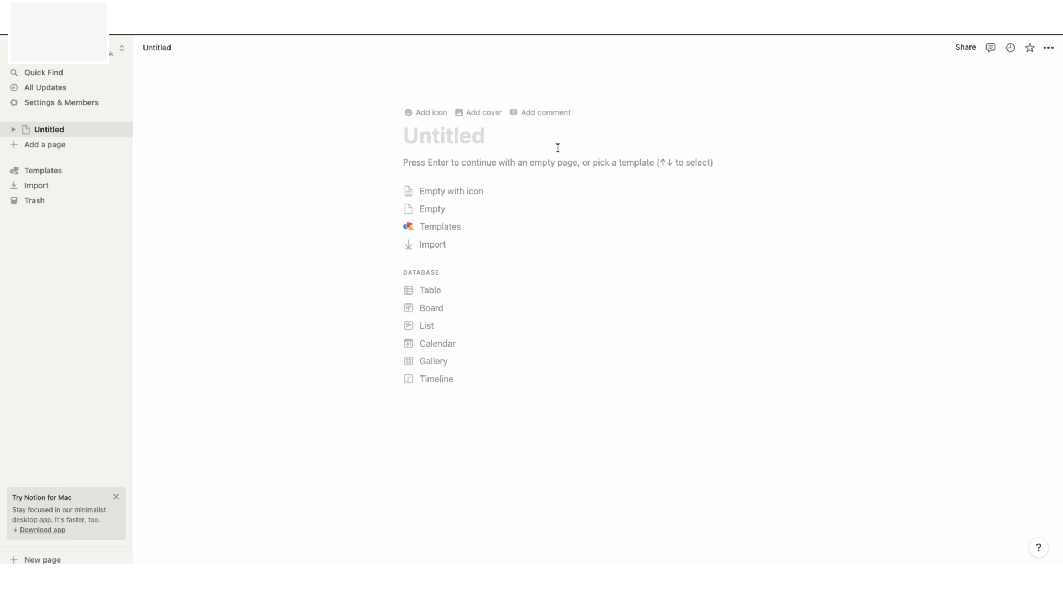
pyautogui.write('Sc')
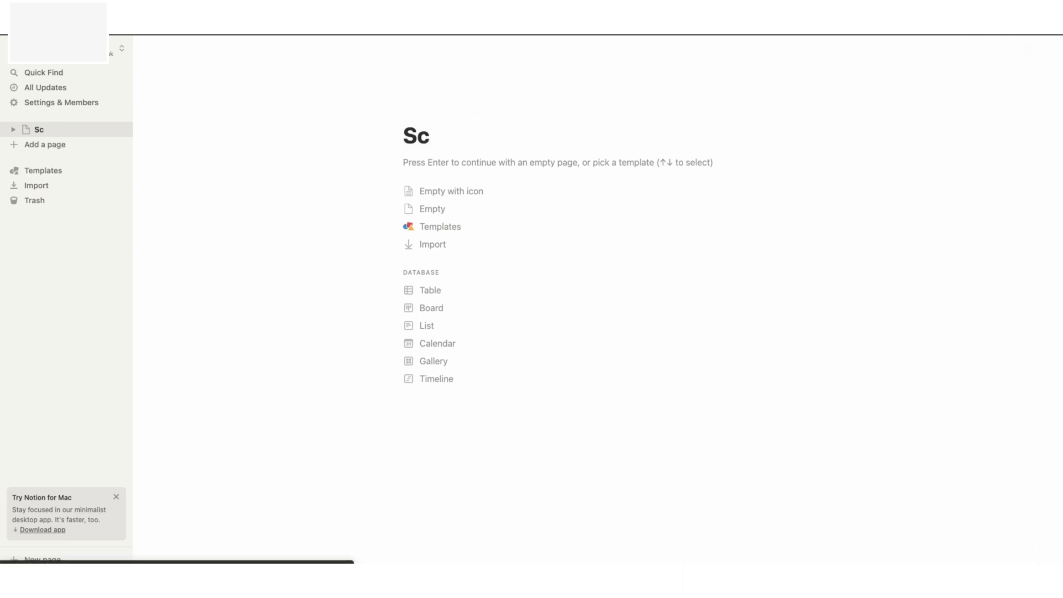
pyautogui.write('h')
pyautogui.press('BackSpace')
pyautogui.press('BackSpace')
pyautogui.press('BackSpace')
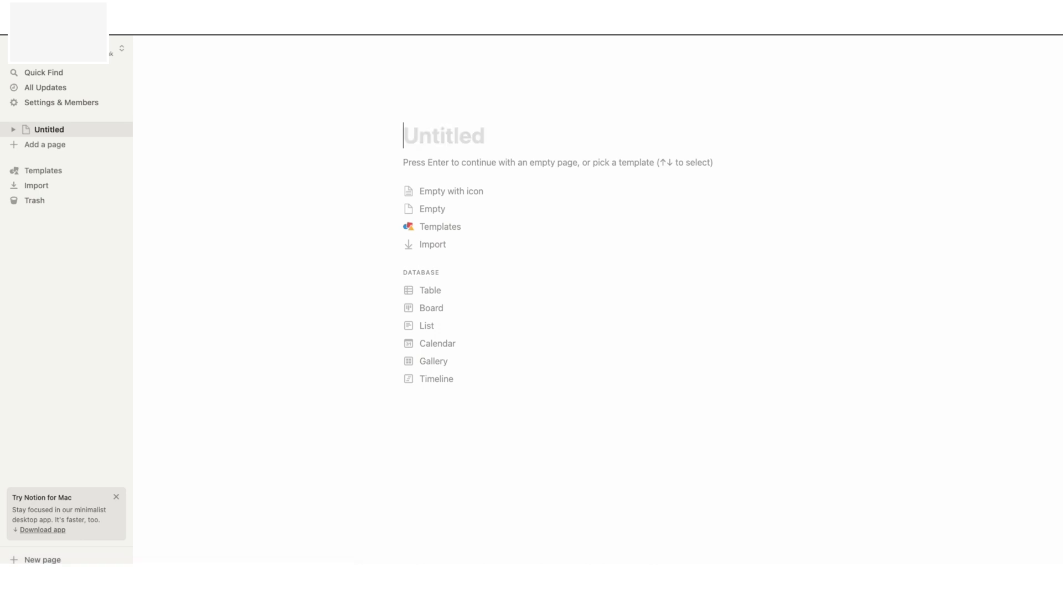
pyautogui.write('Sc')
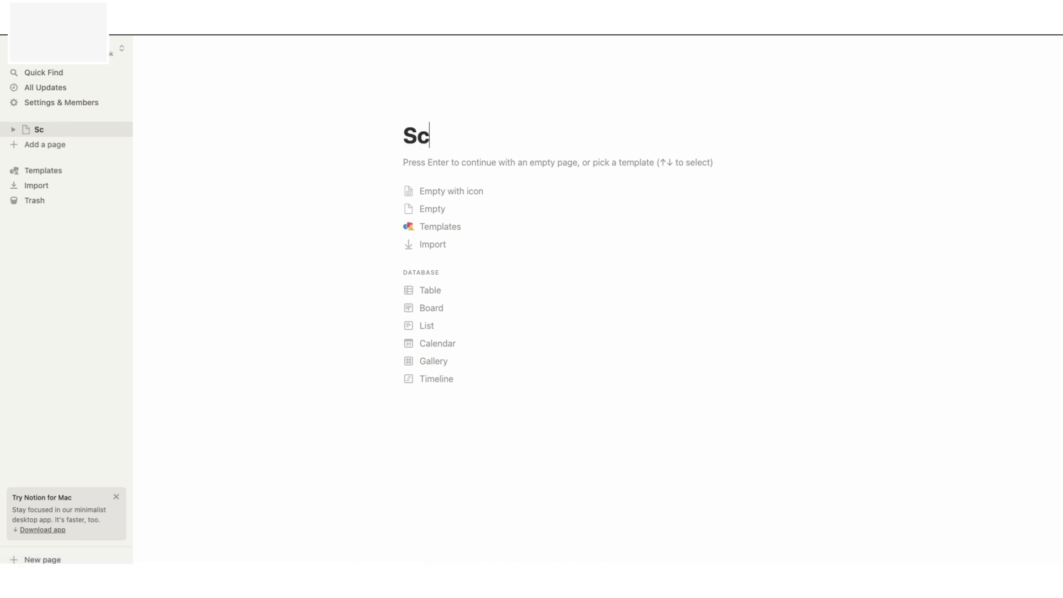
pyautogui.write('hdue')
pyautogui.press('BackSpace')
pyautogui.press('BackSpace')
pyautogui.press('BackSpace')
pyautogui.write('e')
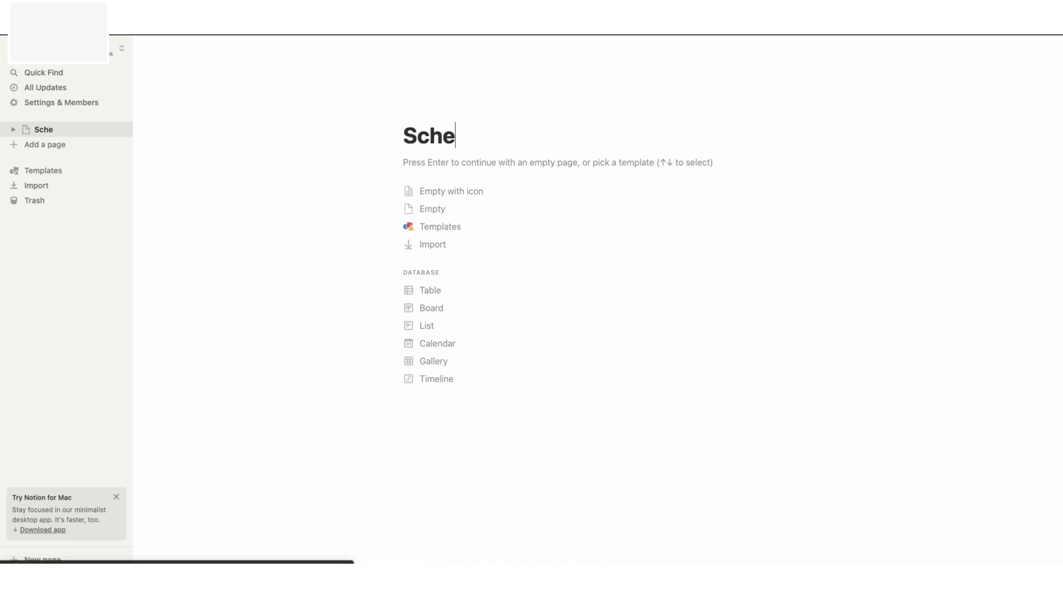
pyautogui.write('duling Domain')
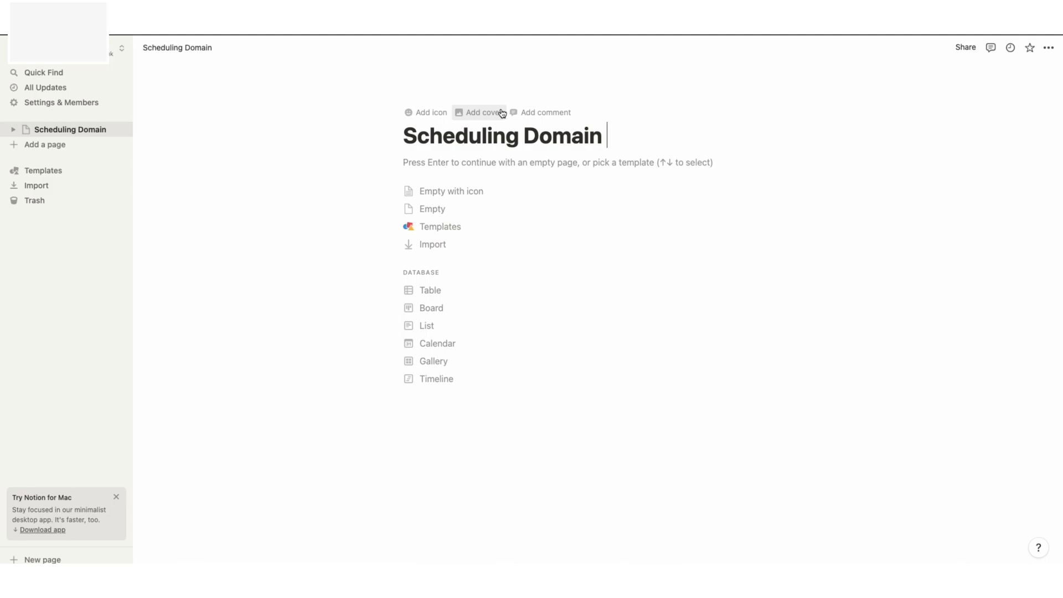
# - Add an icon to the Scheduling Domain page and browse the available emojis
pyautogui.click(431, 114)
pyautogui.click(431, 135)
pyautogui.scroll(-15, 463, 250)
pyautogui.scroll(-10, 459, 261)
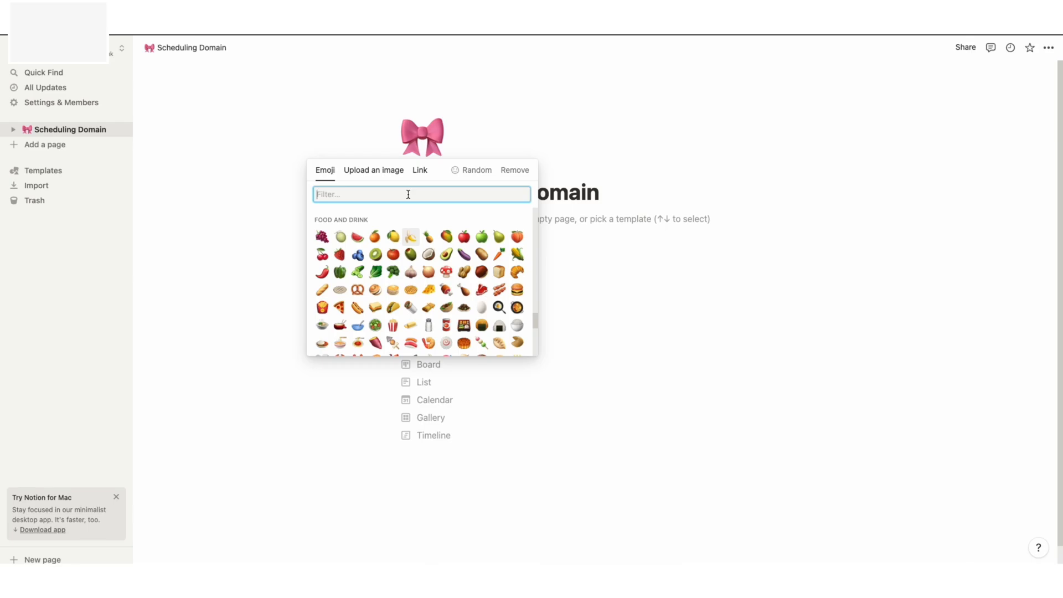
pyautogui.click(626, 194)
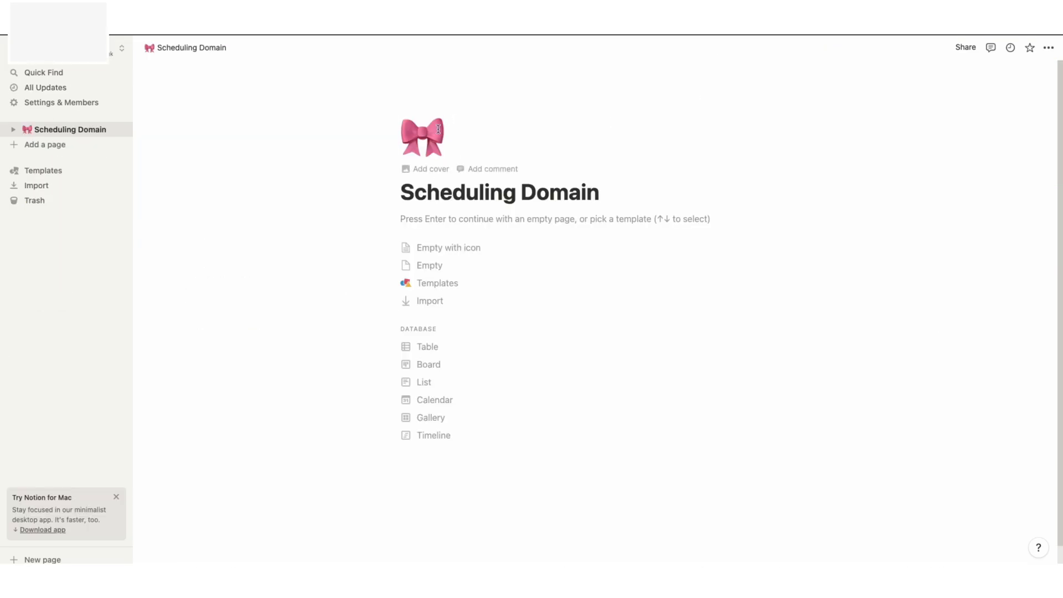
# - Filter the emojis by "cal" and change the page icon to the spiral calendar
pyautogui.click(438, 129)
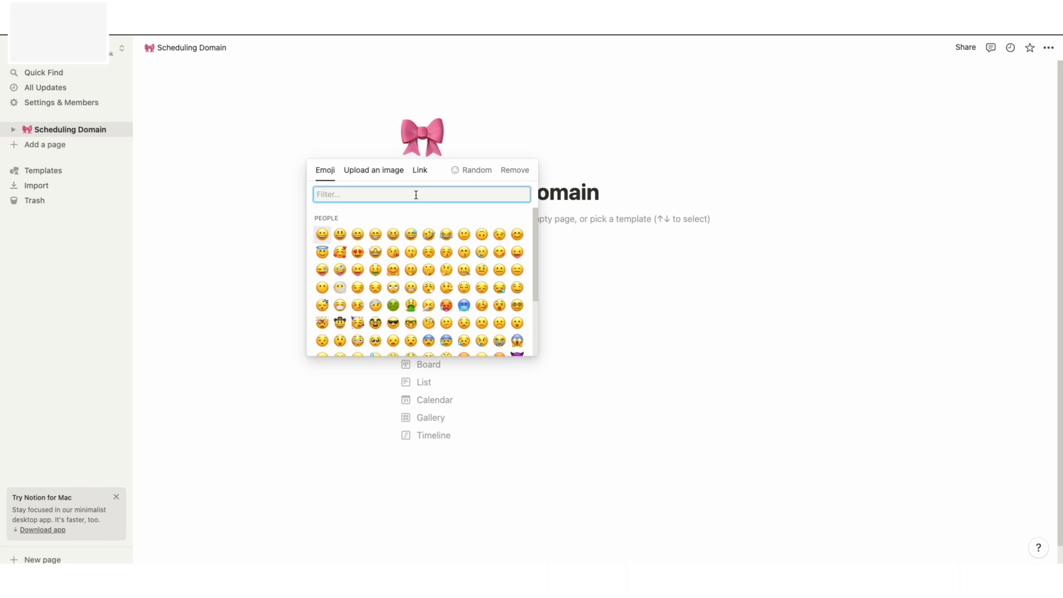
pyautogui.write('ca')
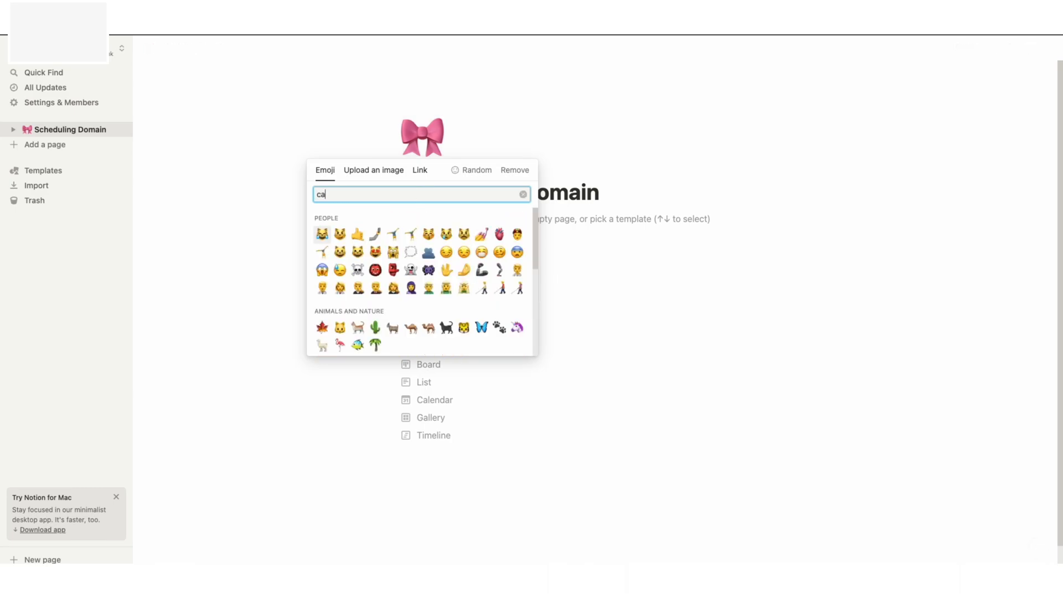
pyautogui.write('l')
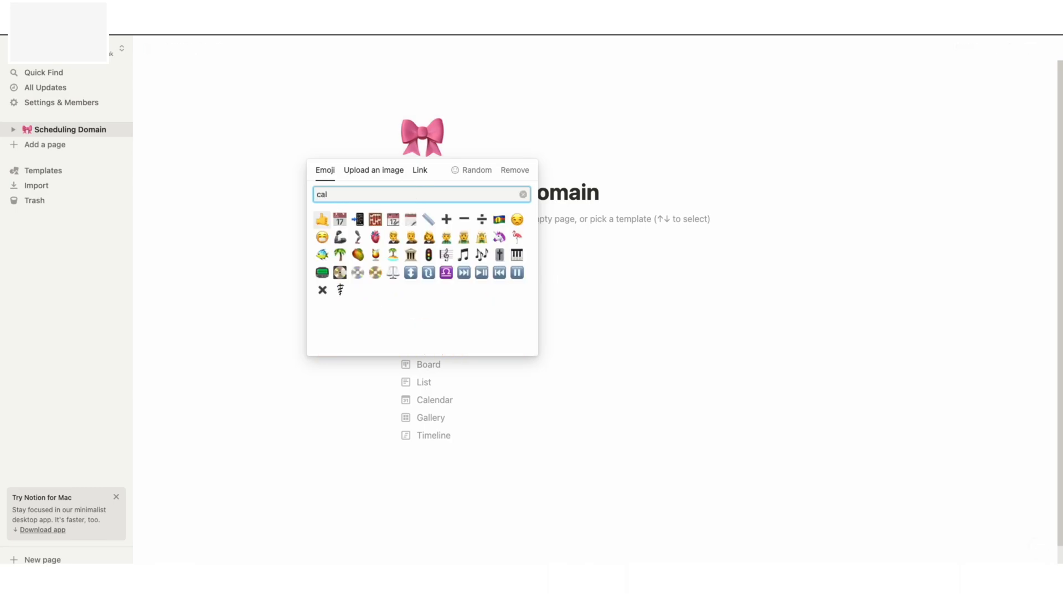
pyautogui.click(413, 224)
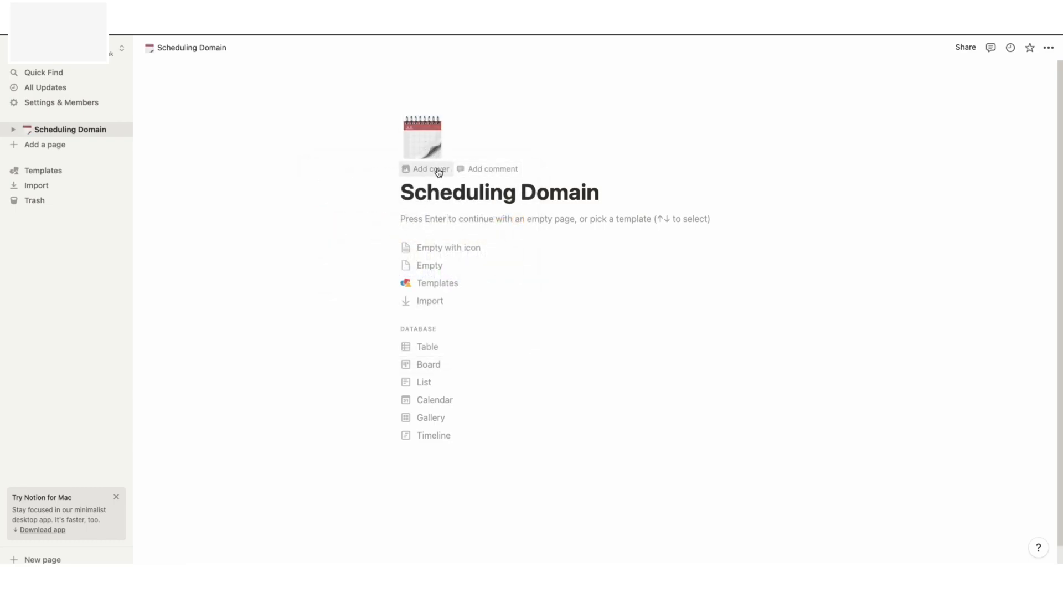
# - Add a cover to the Scheduling Domain page and change it to the solid yellow-orange colour
pyautogui.click(435, 169)
pyautogui.moveTo(383, 150)
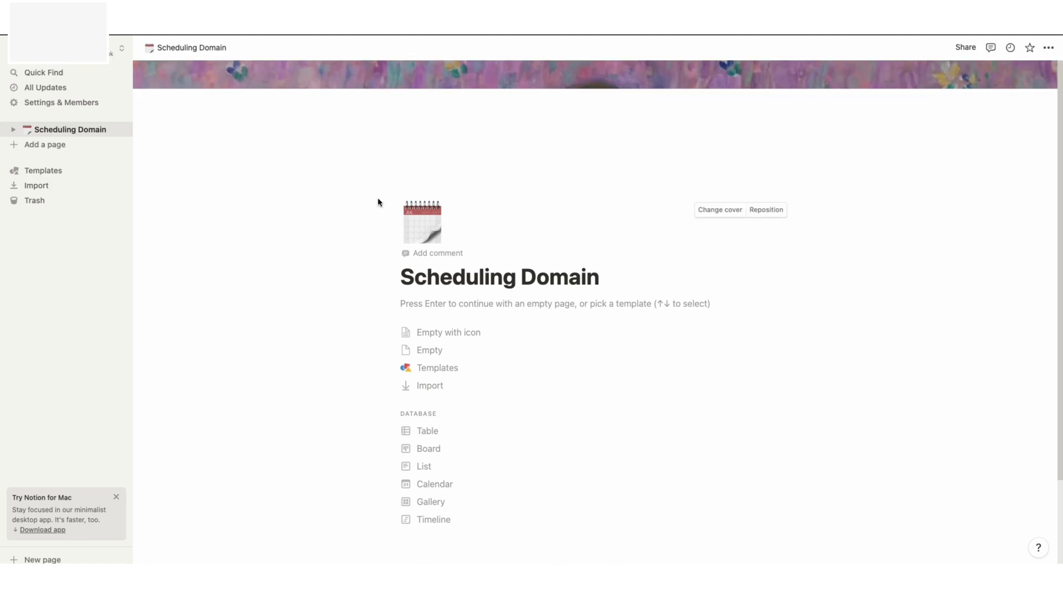
pyautogui.click(713, 211)
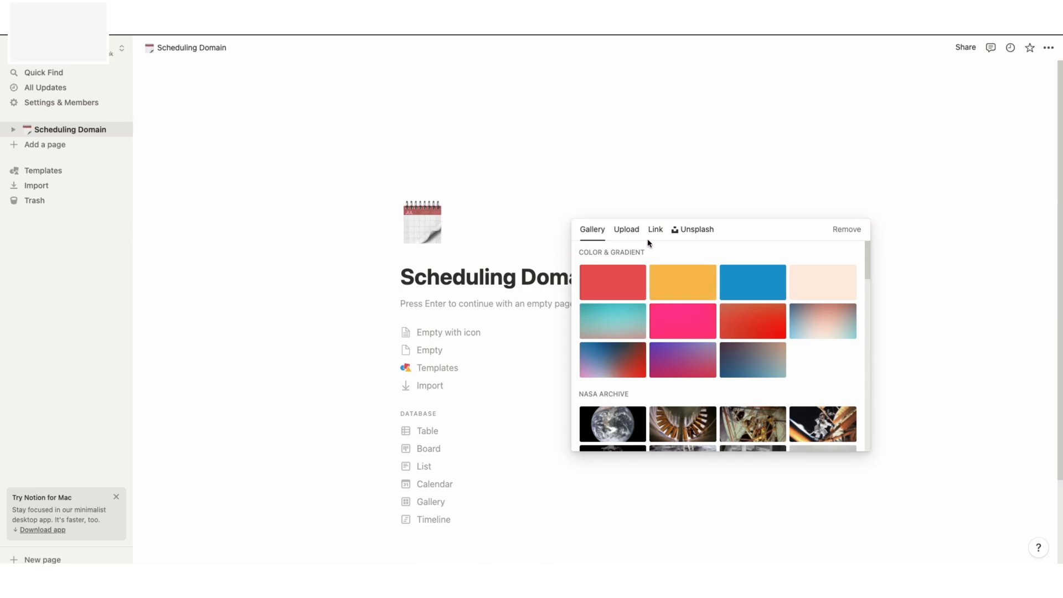
pyautogui.click(674, 285)
pyautogui.click(532, 239)
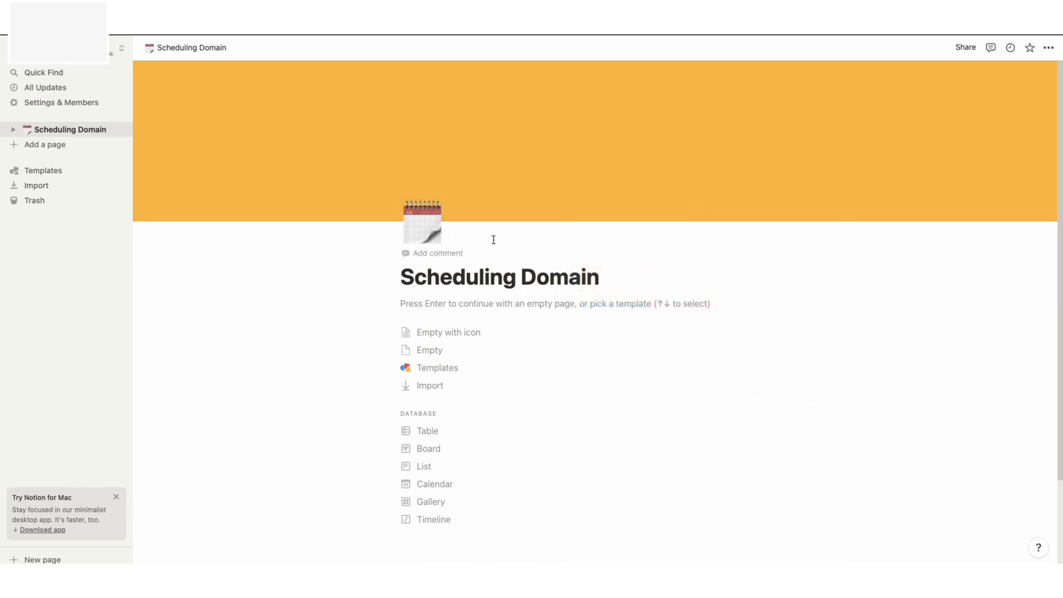
# - Turn on small text and full width for the Scheduling Domain page
pyautogui.click(1047, 51)
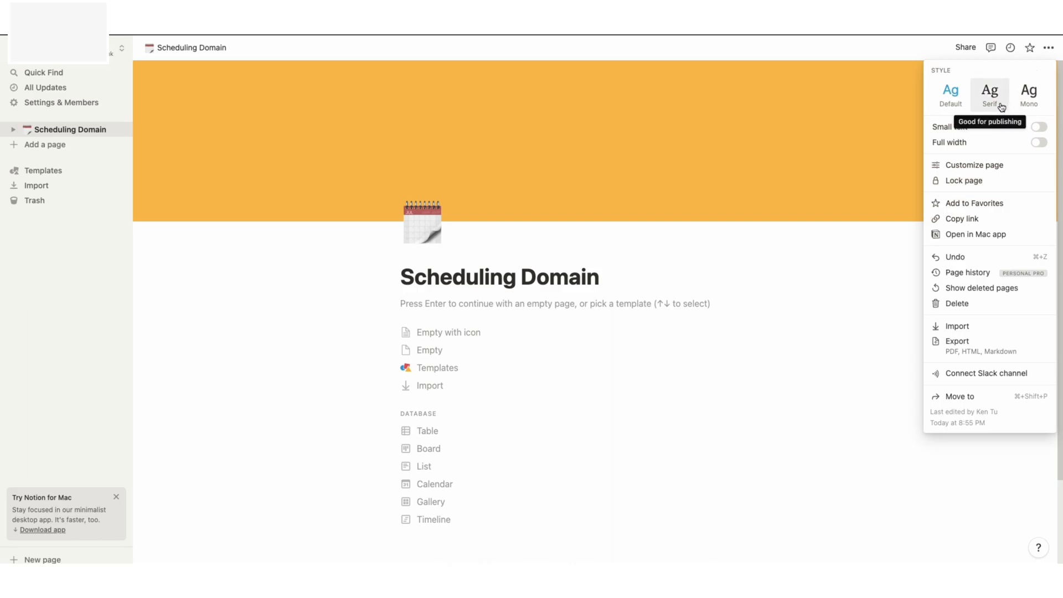
pyautogui.click(1039, 128)
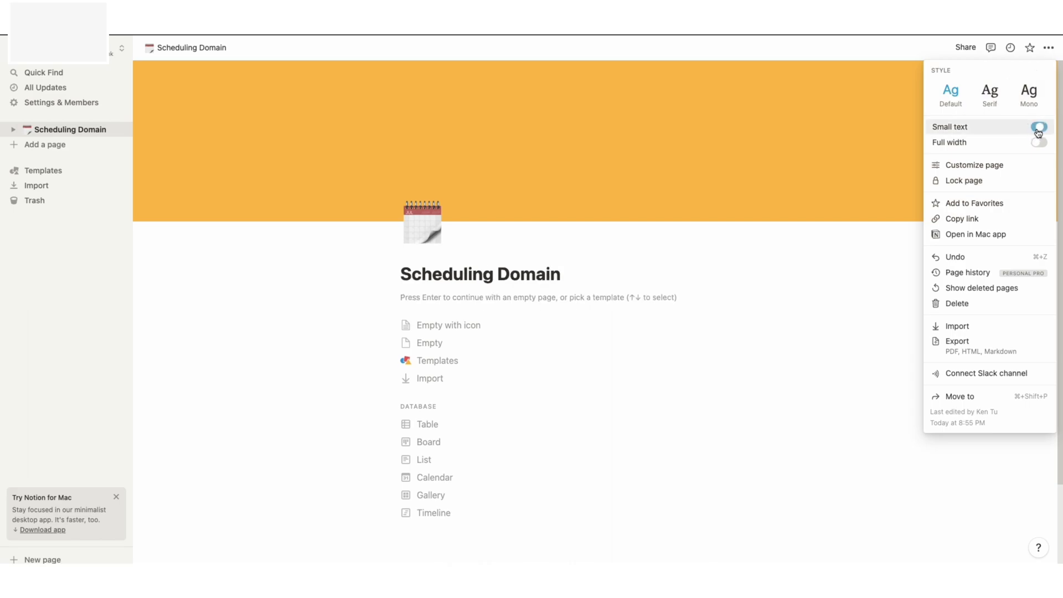
pyautogui.click(1040, 143)
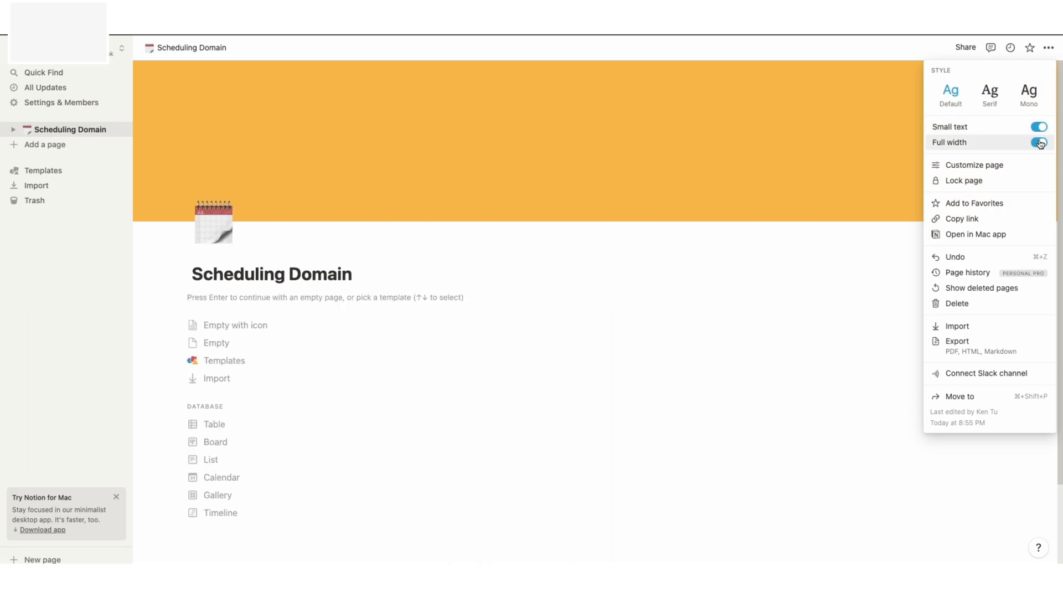
pyautogui.click(773, 178)
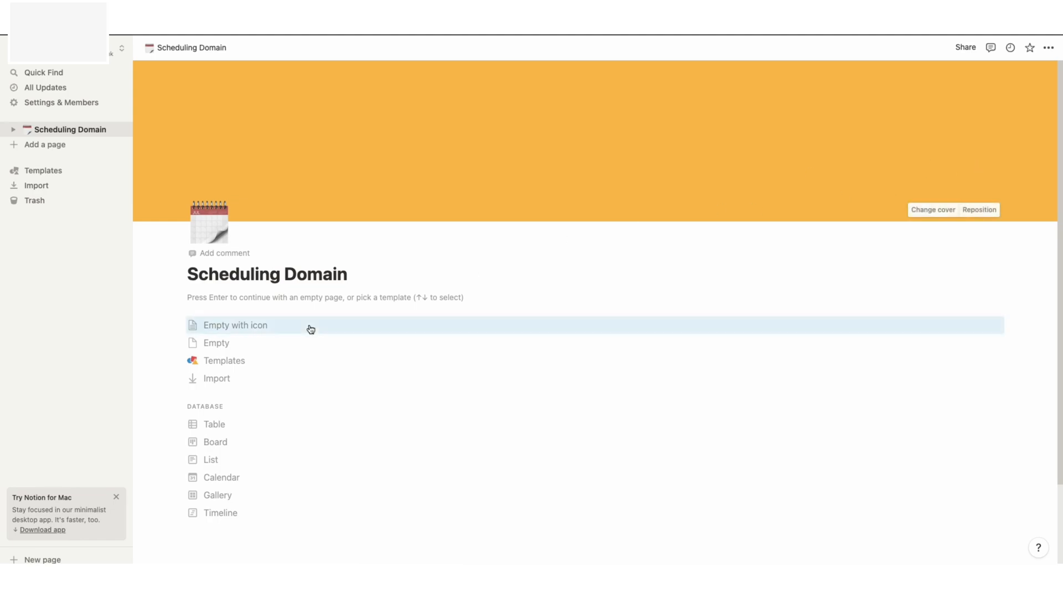
# - Make the Scheduling Domain page a table database and rename its Name column to "Name of Task"
pyautogui.click(218, 426)
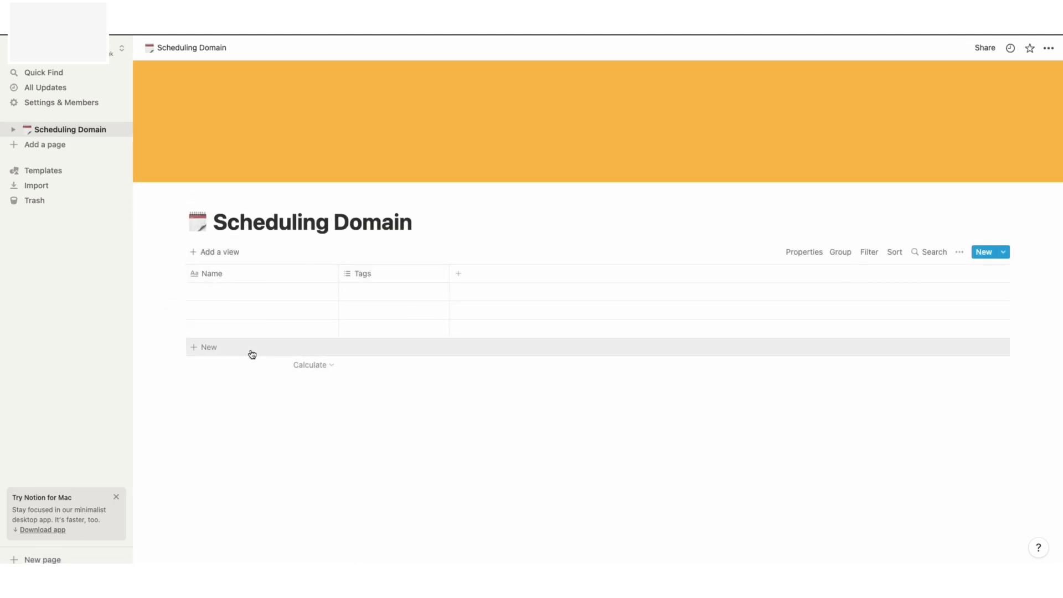
pyautogui.click(256, 277)
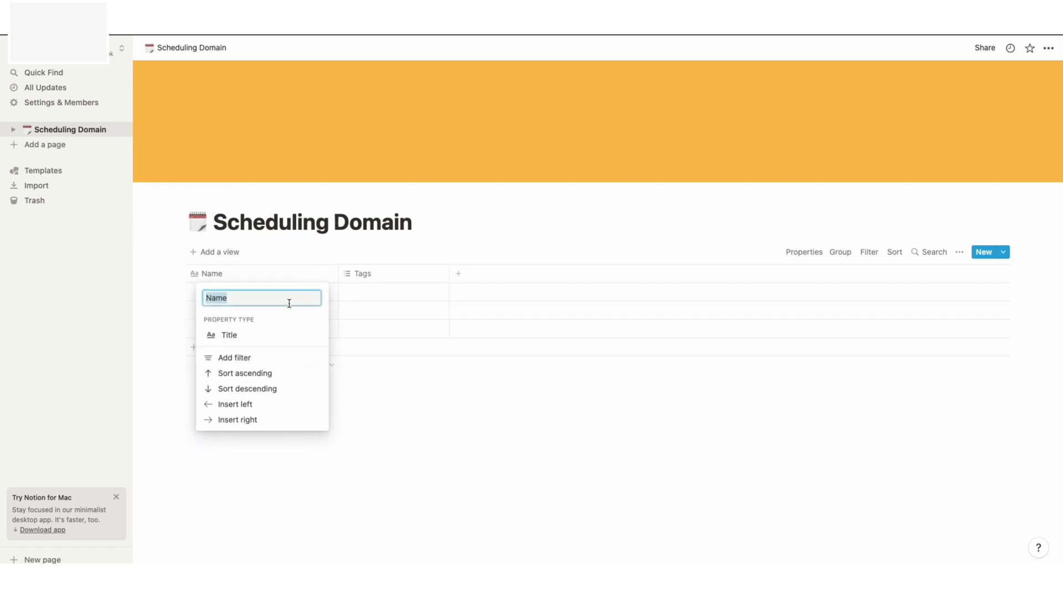
pyautogui.click(289, 303)
pyautogui.click(395, 392)
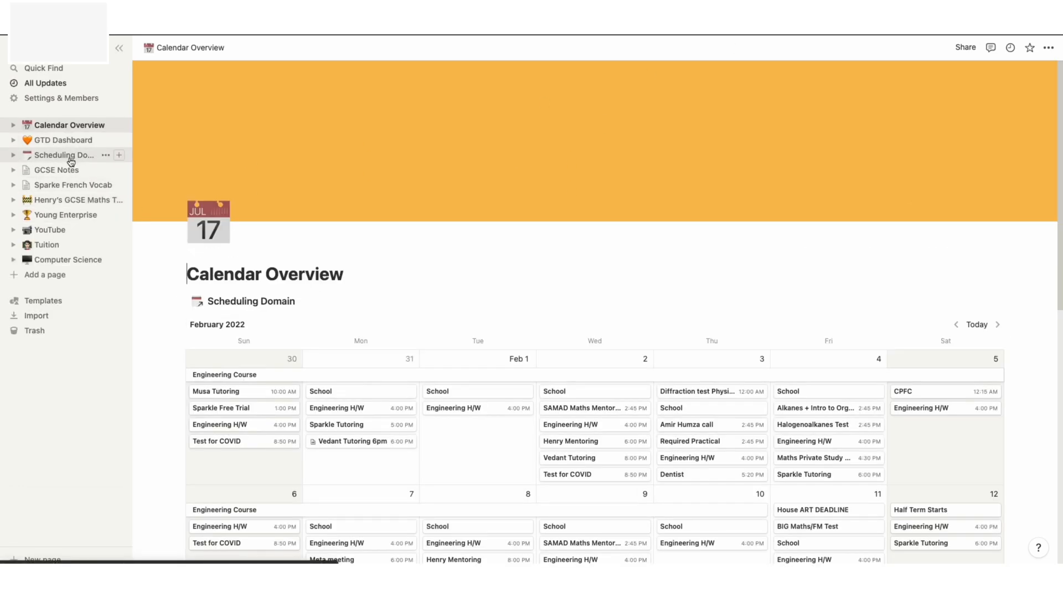
# - Open the Scheduling Domain table in the original workspace and examine the Context column's property type and its available options
pyautogui.click(70, 159)
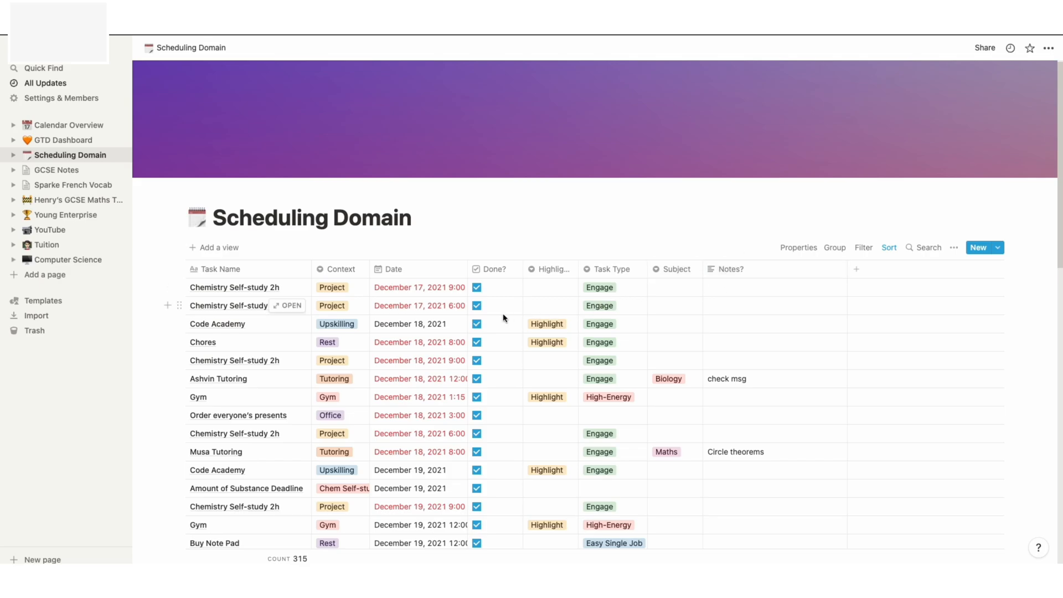
pyautogui.moveTo(498, 35)
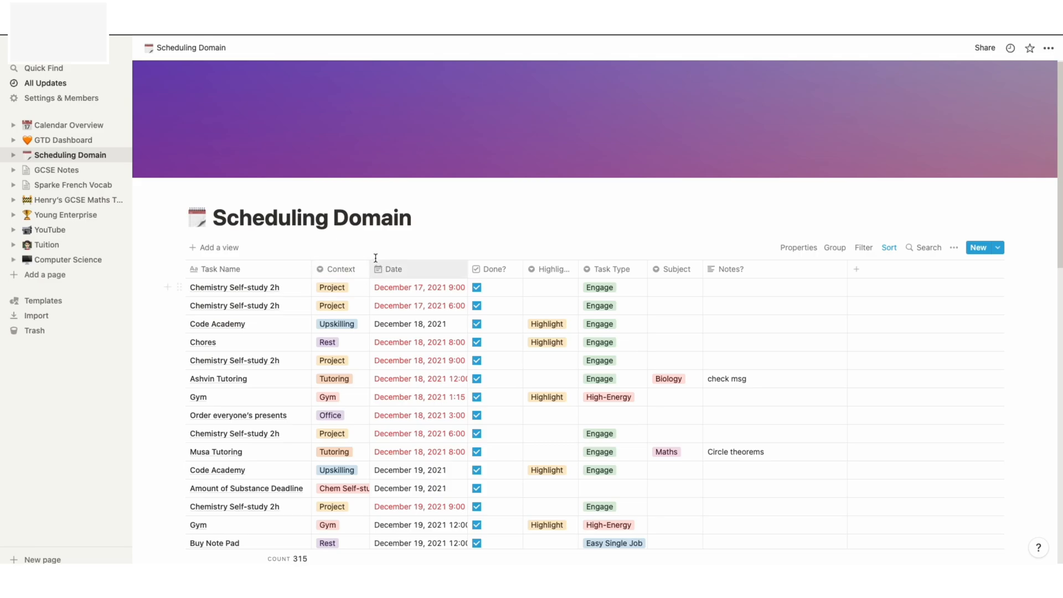
pyautogui.click(339, 271)
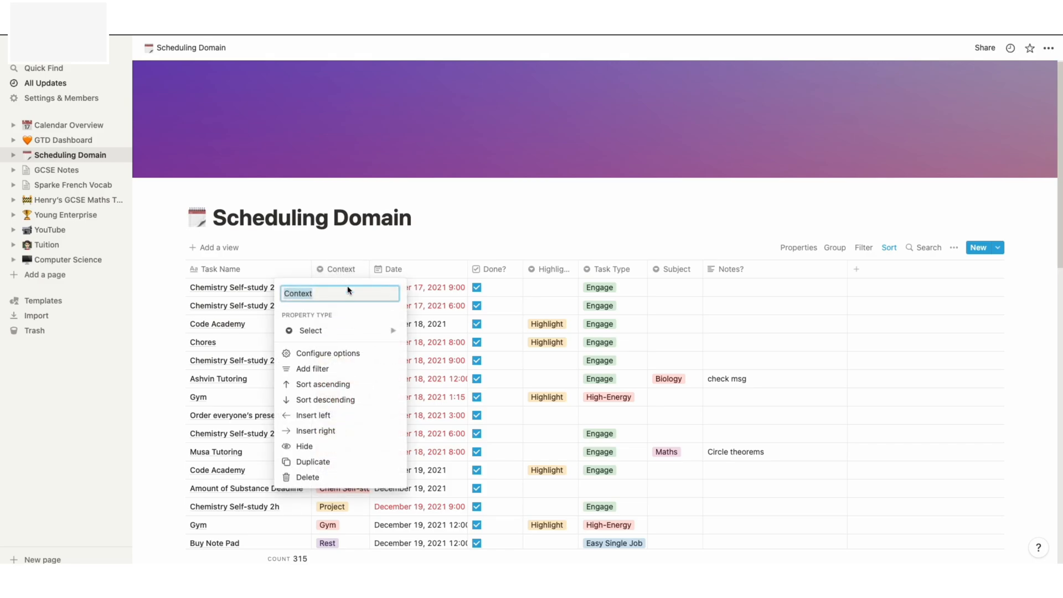
pyautogui.press('Escape')
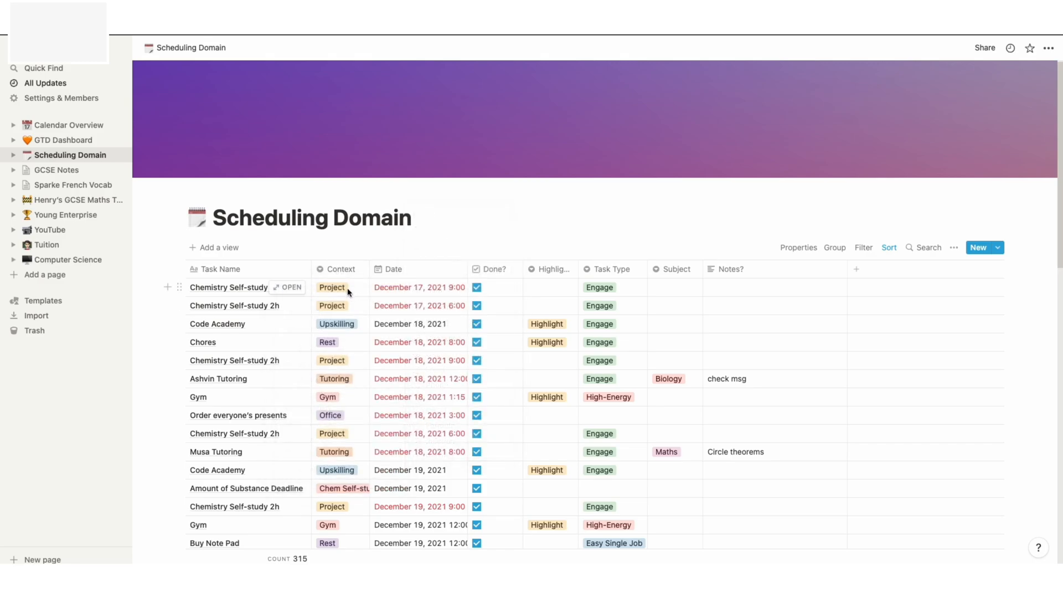
pyautogui.click(348, 293)
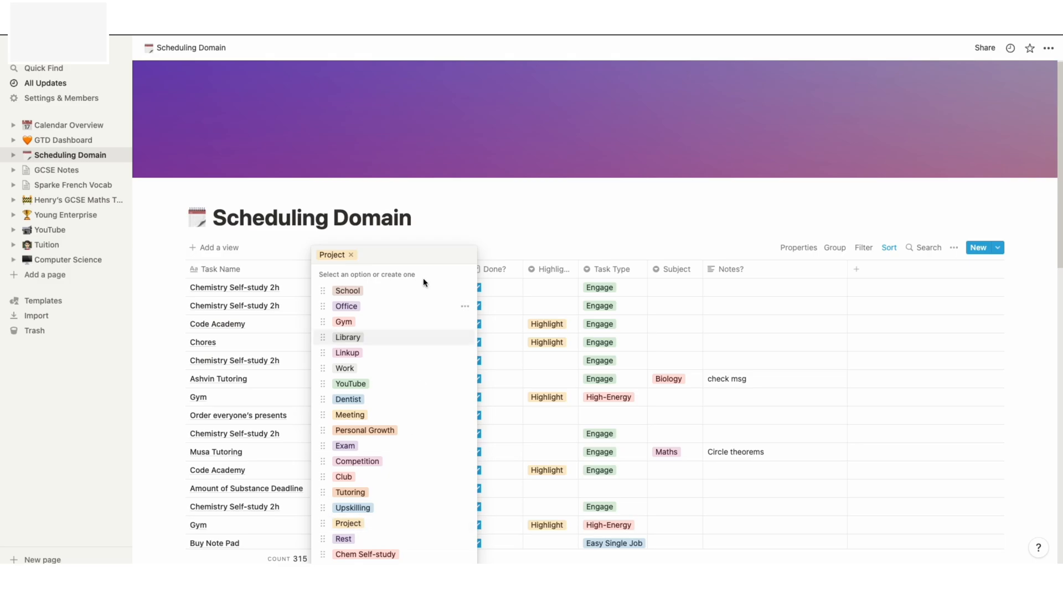
pyautogui.click(545, 223)
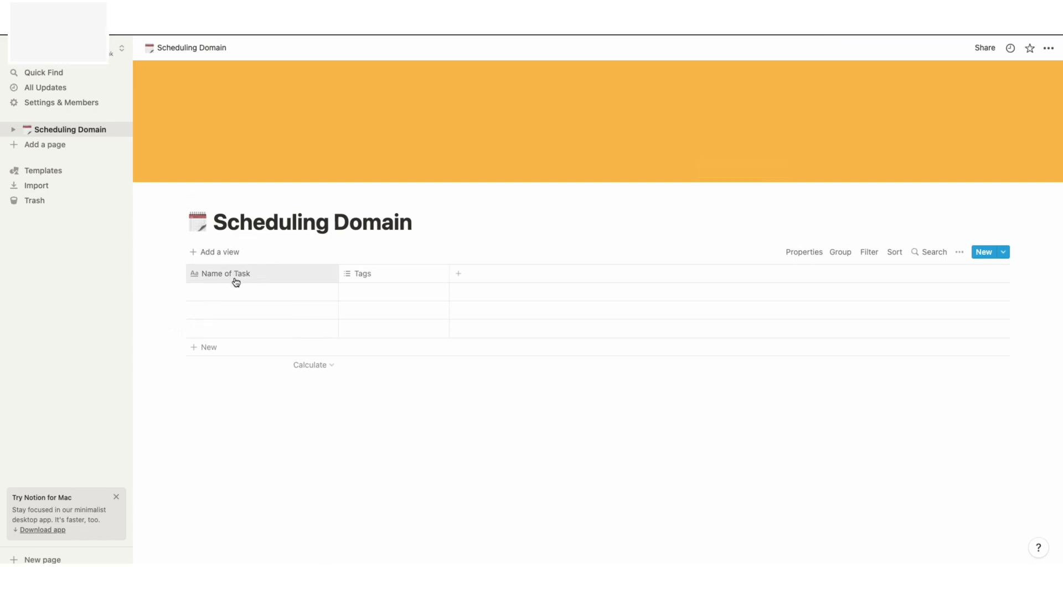
# - Change the Tags column in the new table to the Select property type and rename it "Context"
pyautogui.click(368, 276)
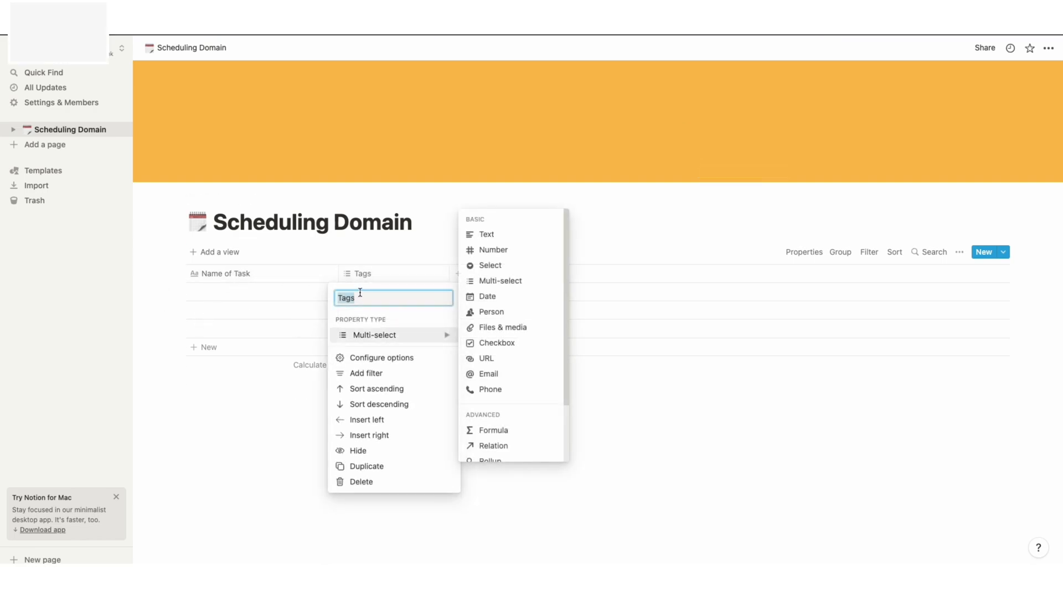
pyautogui.click(378, 274)
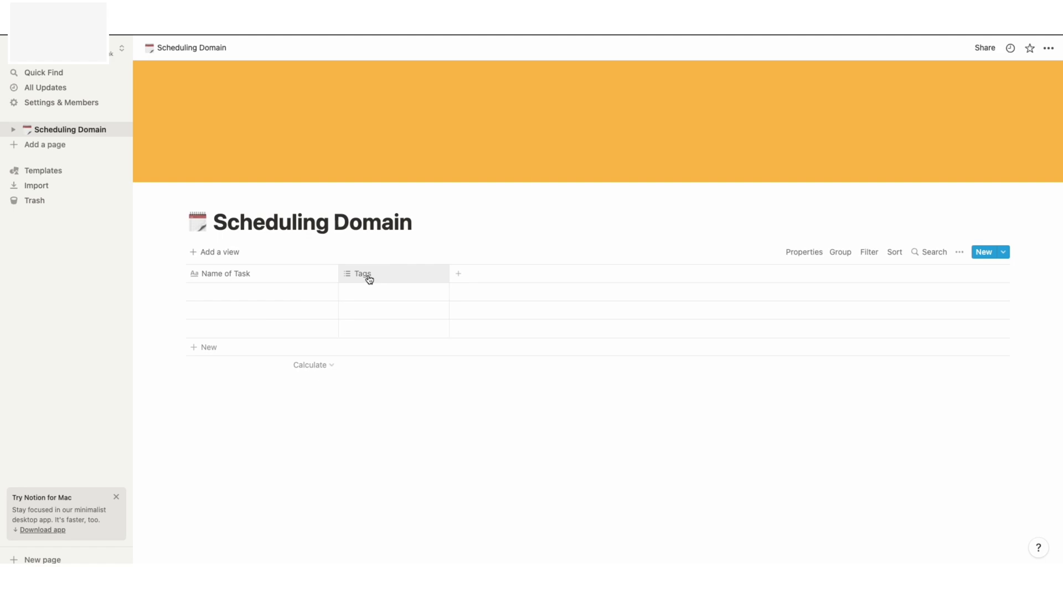
pyautogui.click(370, 277)
pyautogui.moveTo(376, 341)
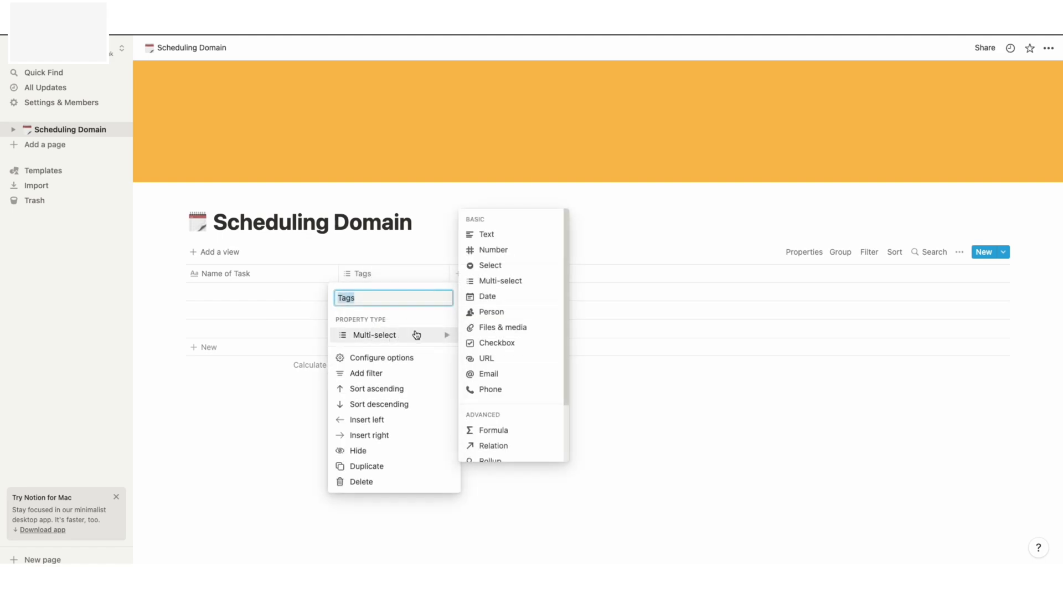
pyautogui.click(504, 269)
pyautogui.click(385, 279)
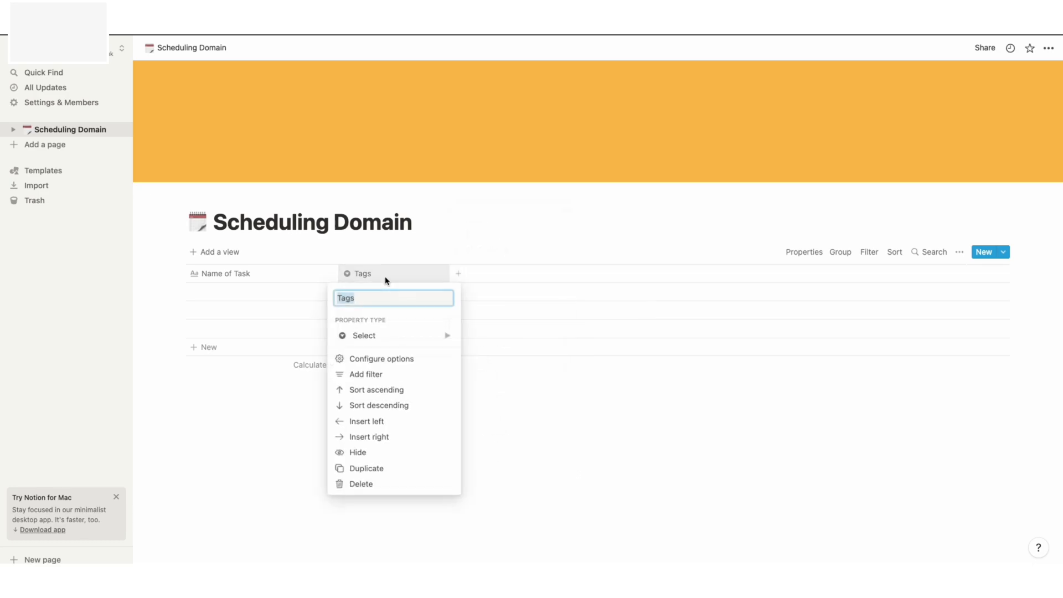
pyautogui.press('BackSpace')
pyautogui.write('C')
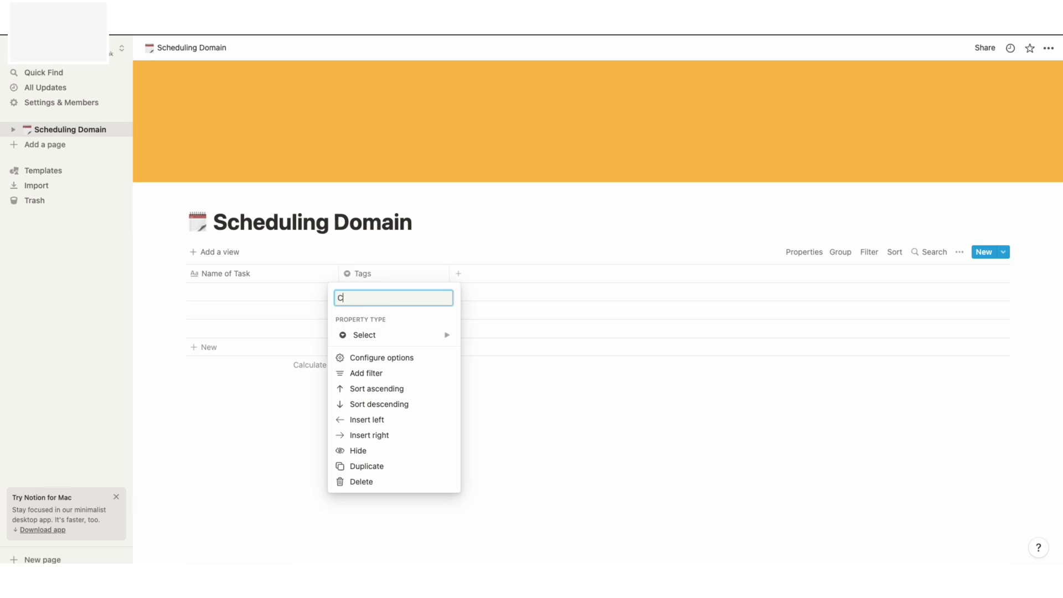
pyautogui.write('ontext')
pyautogui.press('Return')
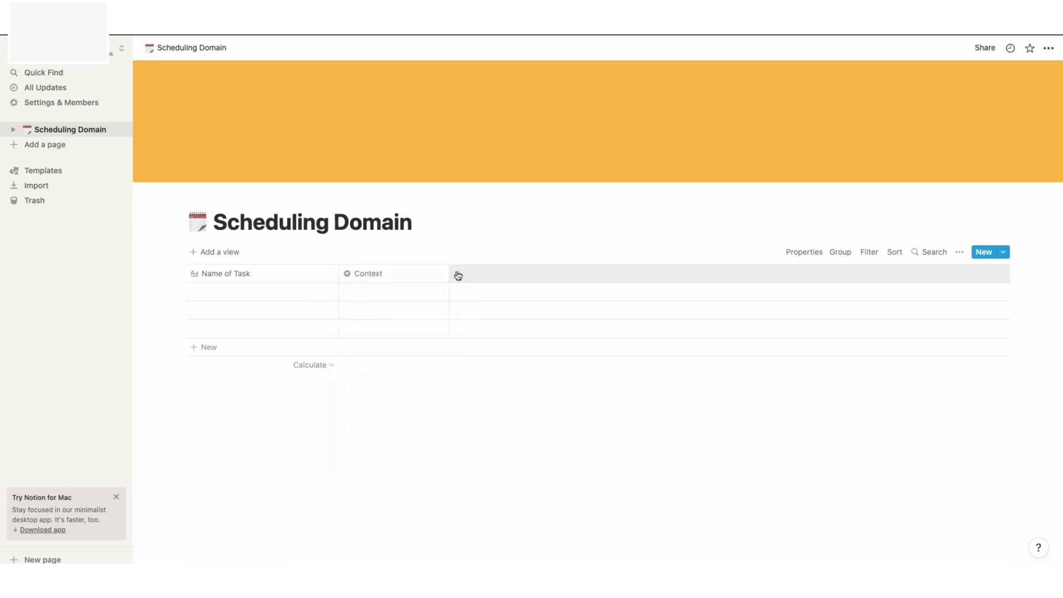
# - Add a column with the Date property type after Context and name it "Date"
pyautogui.click(458, 275)
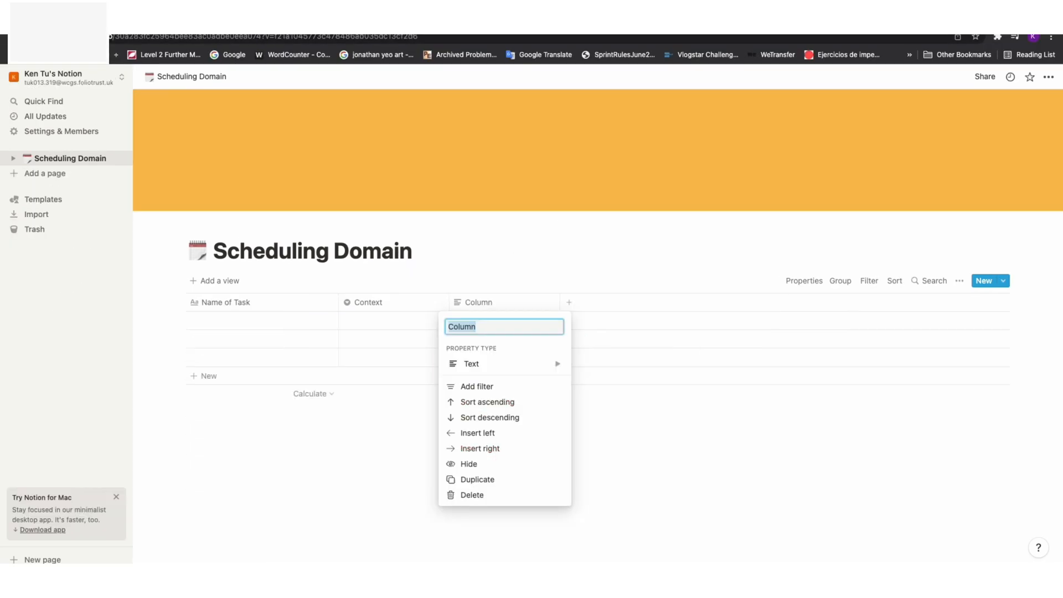
pyautogui.moveTo(487, 337)
pyautogui.click(516, 266)
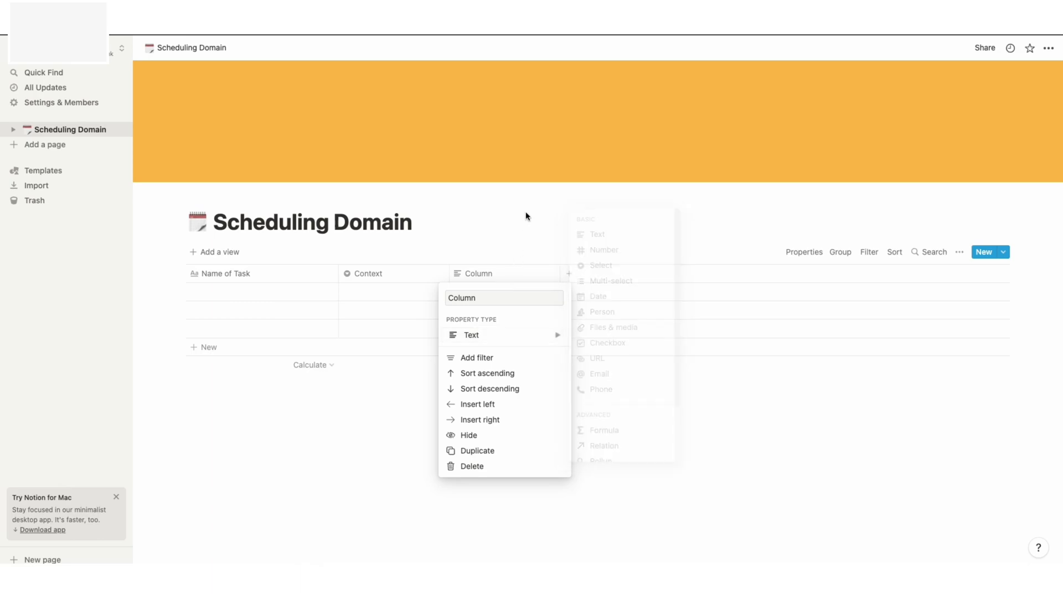
pyautogui.click(514, 279)
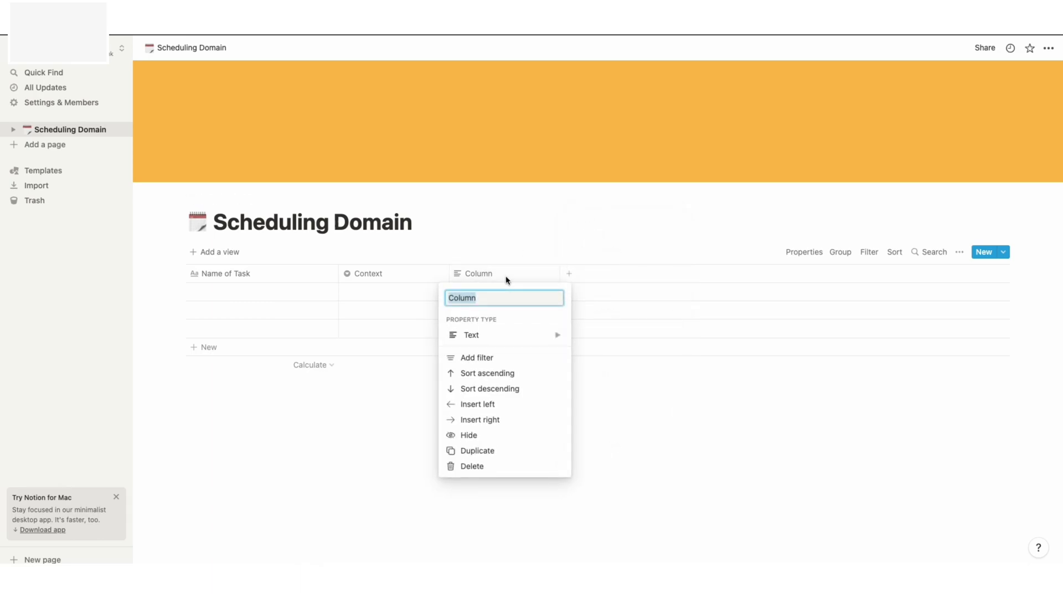
pyautogui.moveTo(495, 334)
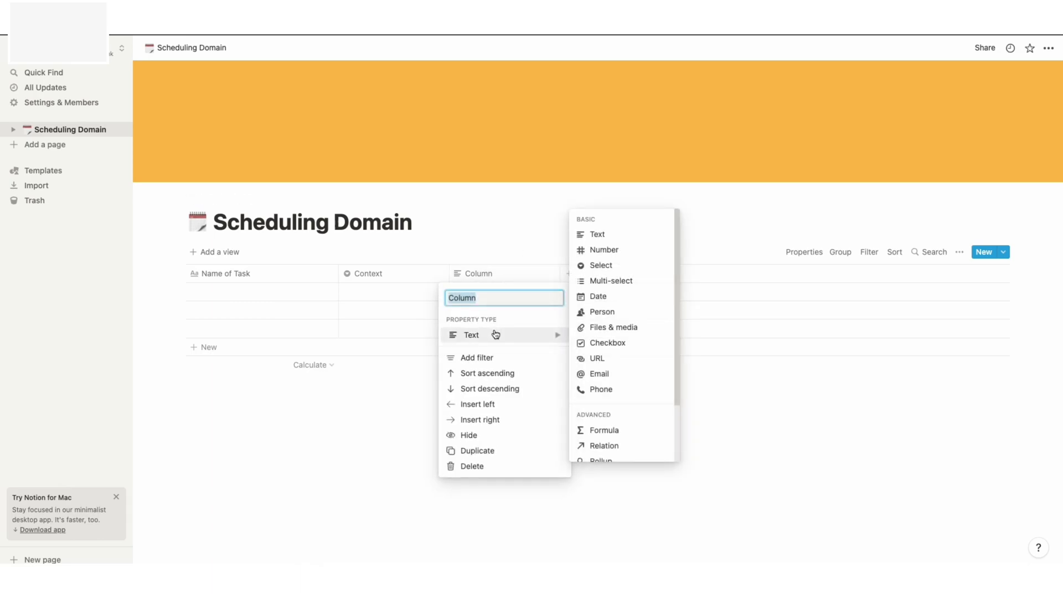
pyautogui.click(597, 297)
pyautogui.click(493, 280)
pyautogui.press('BackSpace')
pyautogui.write('Date')
pyautogui.press('Return')
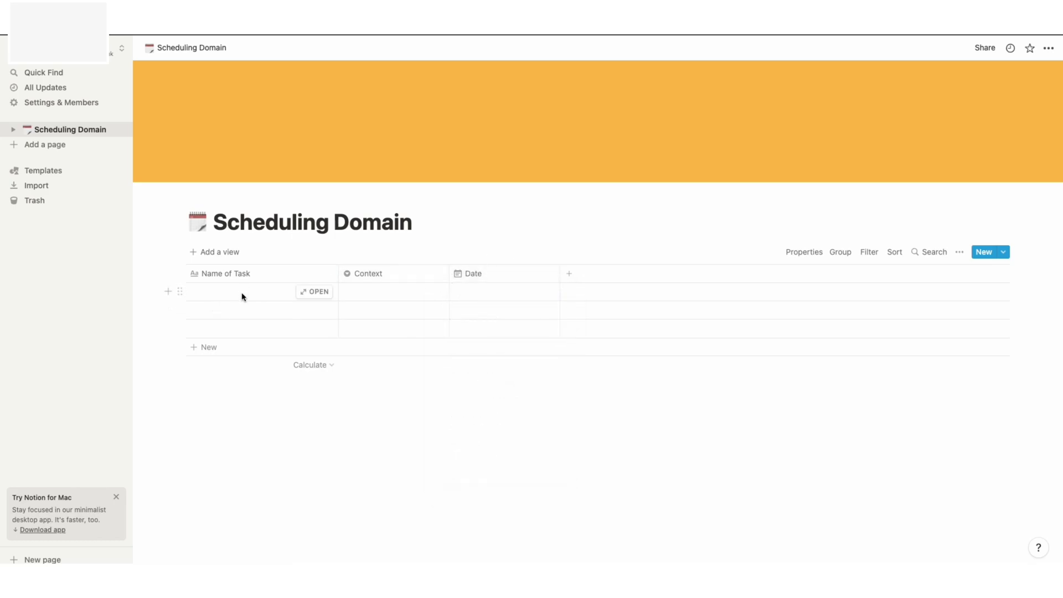
# - Look at the Context option list and the Date picker in the first row without setting values
pyautogui.click(218, 292)
pyautogui.click(361, 292)
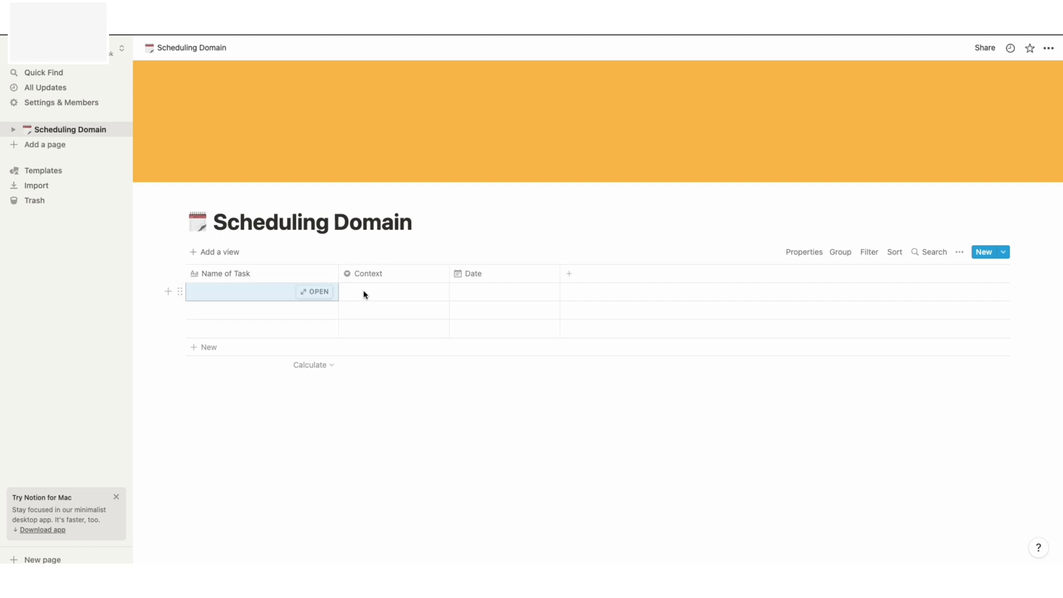
pyautogui.click(370, 292)
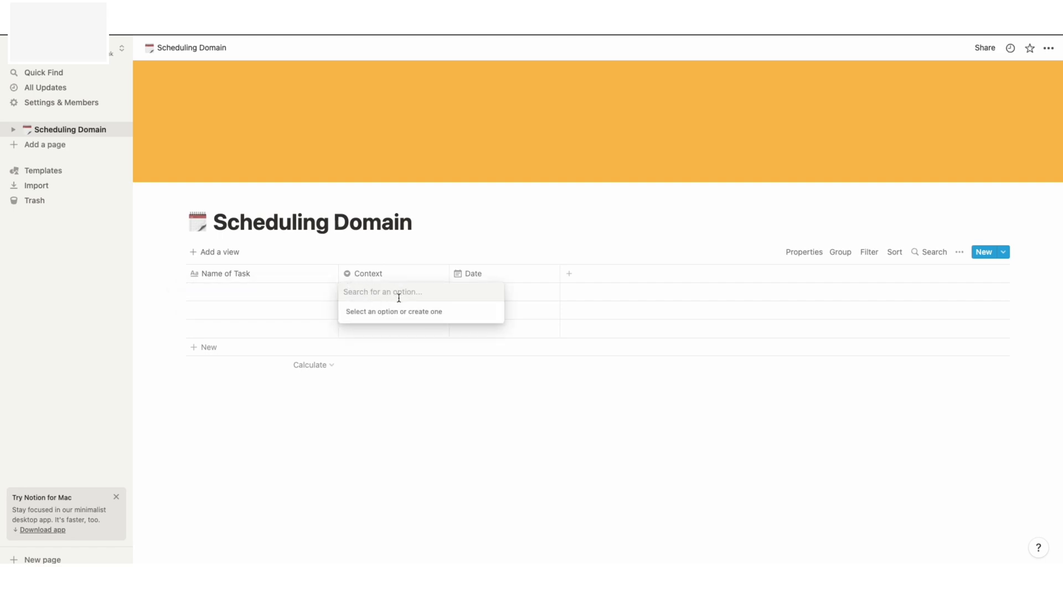
pyautogui.press('Escape')
pyautogui.click(505, 297)
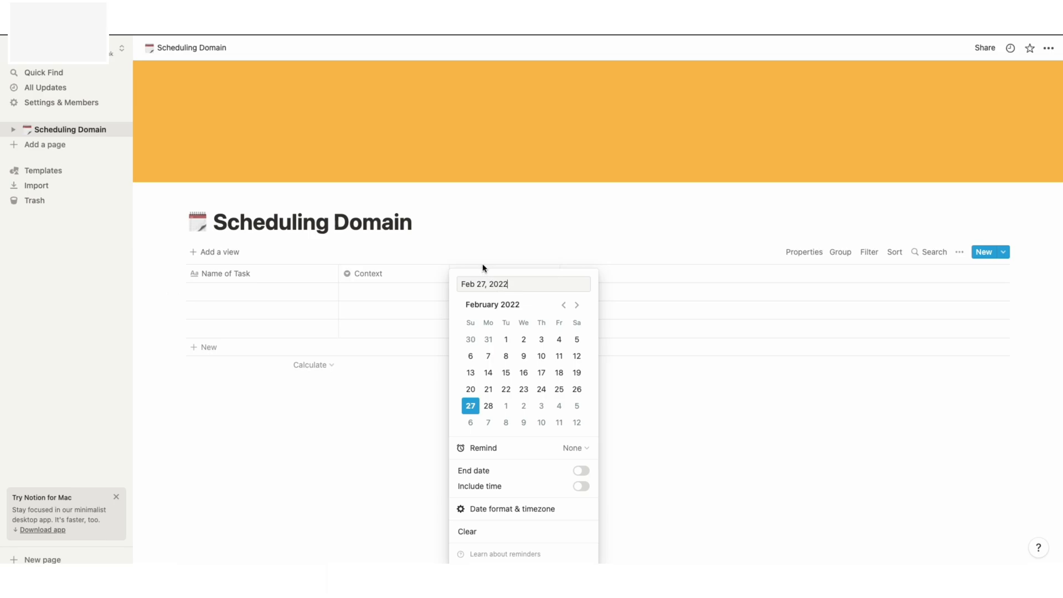
pyautogui.press('Escape')
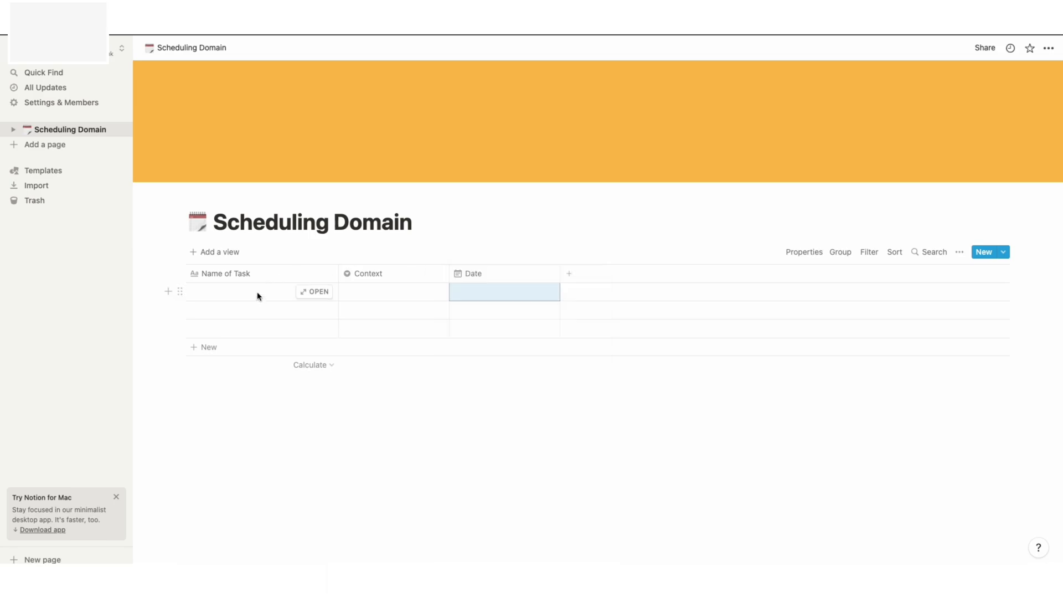
# - Enter "Math GCSE test" and "Create Biology Flashcard" as the task names in the first two rows
pyautogui.click(249, 293)
pyautogui.write('Math GCSE test')
pyautogui.press('Return')
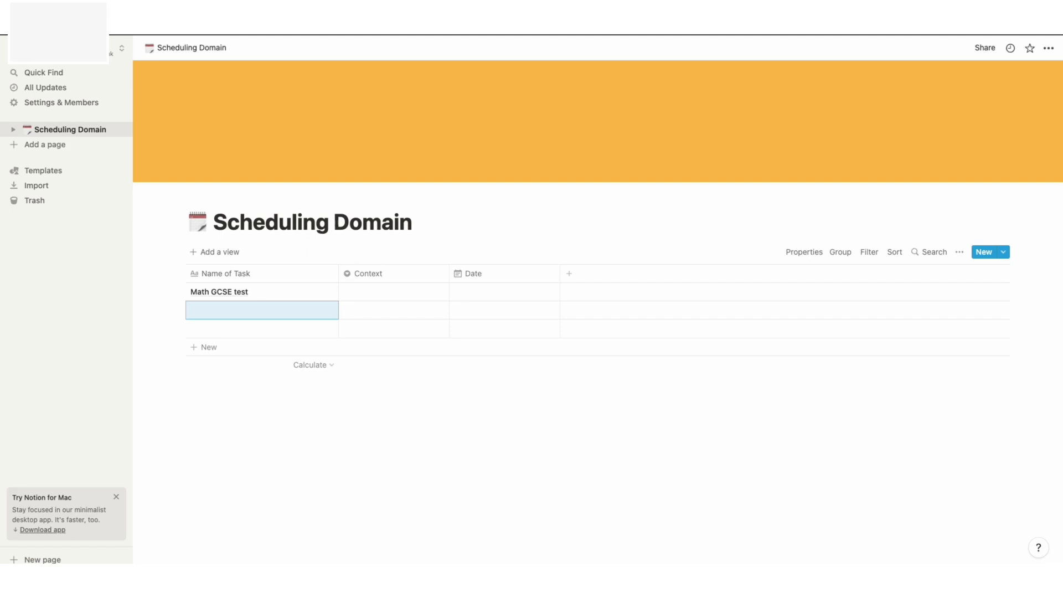
pyautogui.write('CReate')
pyautogui.press('BackSpace')
pyautogui.press('BackSpace')
pyautogui.press('BackSpace')
pyautogui.press('BackSpace')
pyautogui.press('BackSpace')
pyautogui.write('reate Biology Flashcard')
pyautogui.press('Return')
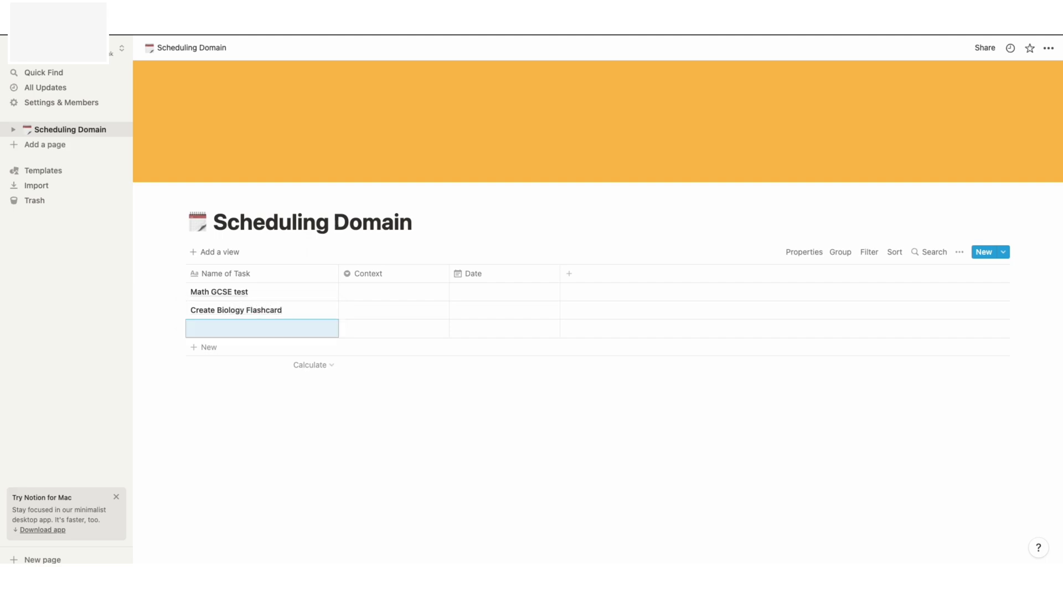
# - Name the third row's task "Meeting w/" followed by the attendee's first name
pyautogui.write('Meeting ')
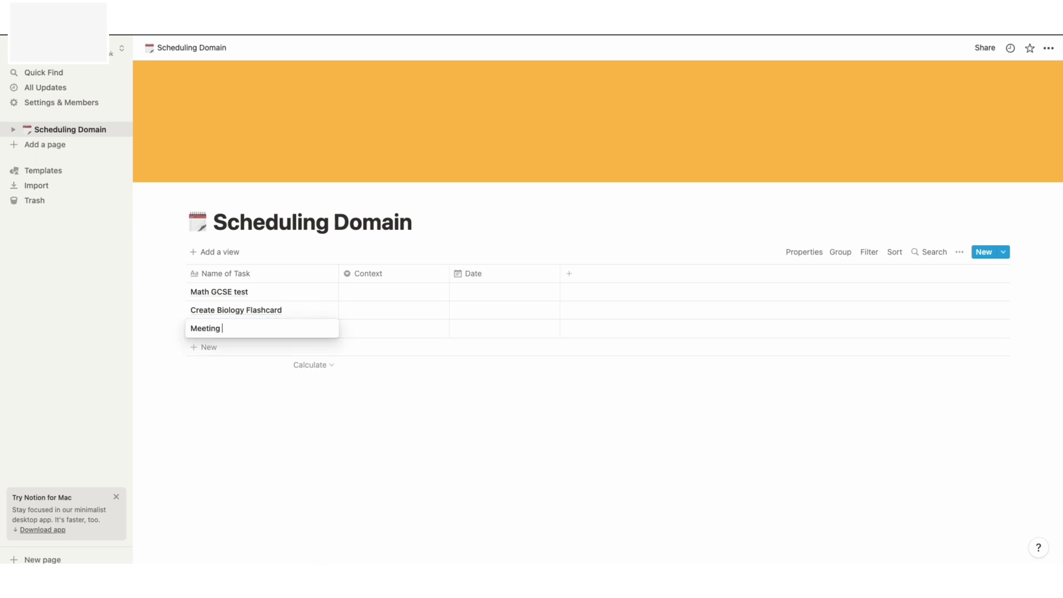
pyautogui.write('with/ DAv')
pyautogui.press('BackSpace')
pyautogui.press('BackSpace')
pyautogui.write('dai')
pyautogui.press('BackSpace')
pyautogui.write('aivd')
pyautogui.press('BackSpace')
pyautogui.press('BackSpace')
pyautogui.press('BackSpace')
pyautogui.write('vid')
pyautogui.press('Escape')
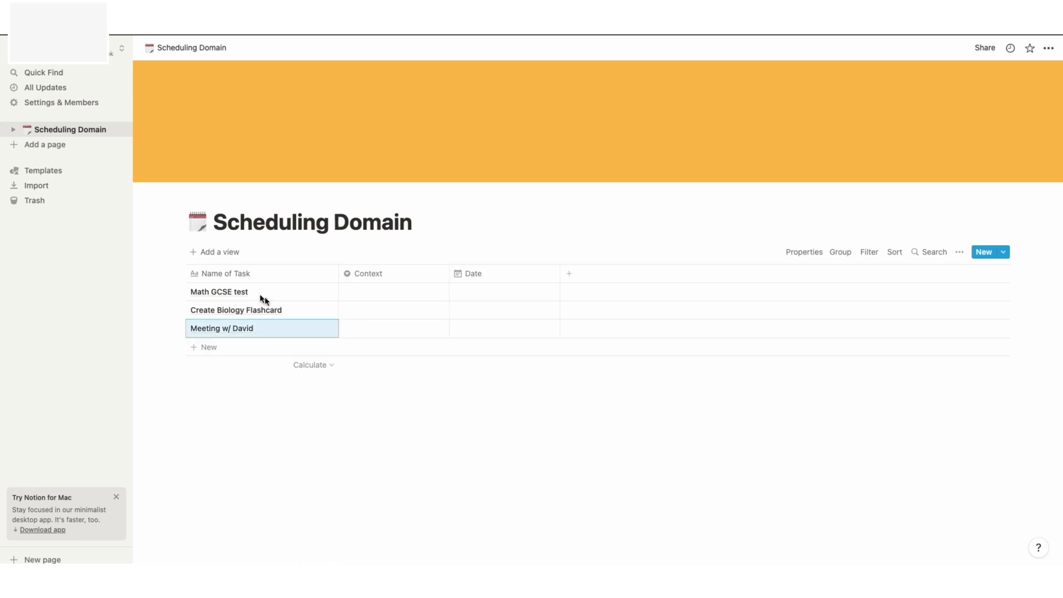
# - Add five empty rows below the three named tasks
pyautogui.click(246, 352)
pyautogui.click(228, 366)
pyautogui.click(219, 383)
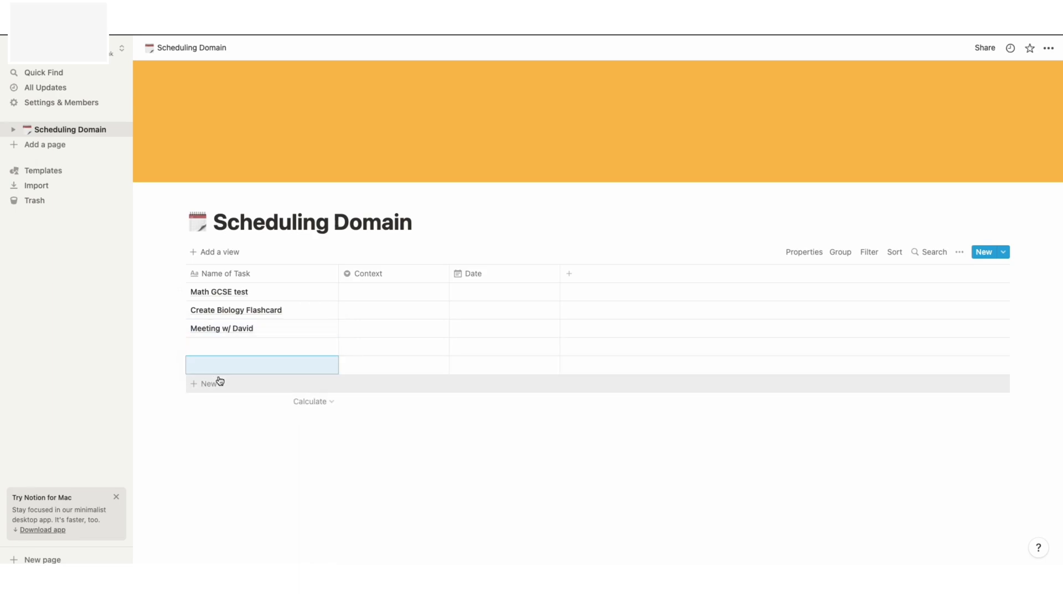
pyautogui.press('Escape')
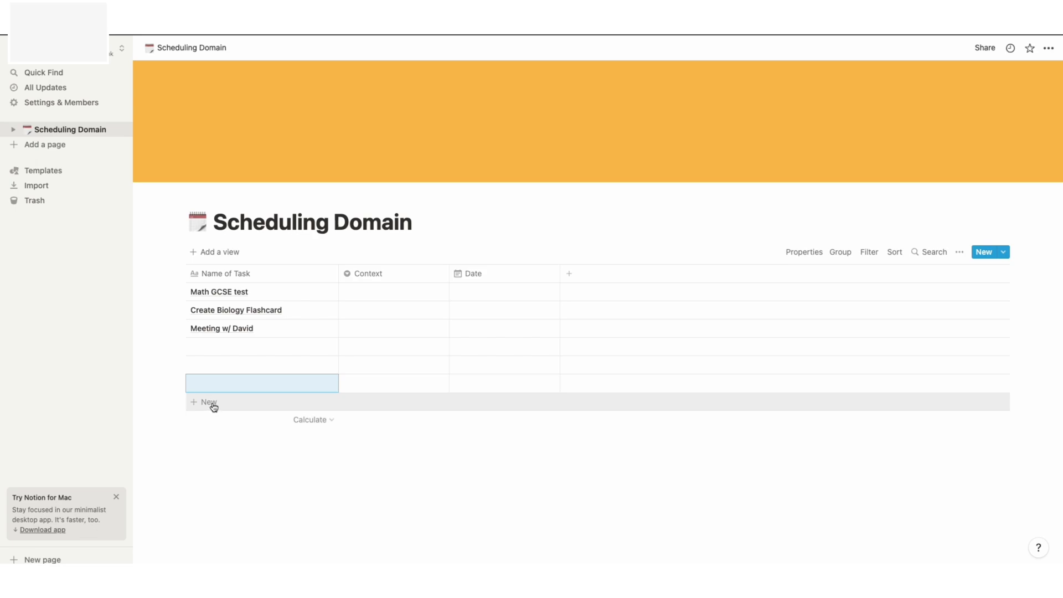
pyautogui.click(211, 404)
pyautogui.press('Escape')
pyautogui.click(221, 426)
pyautogui.press('Escape')
pyautogui.click(221, 459)
pyautogui.press('Escape')
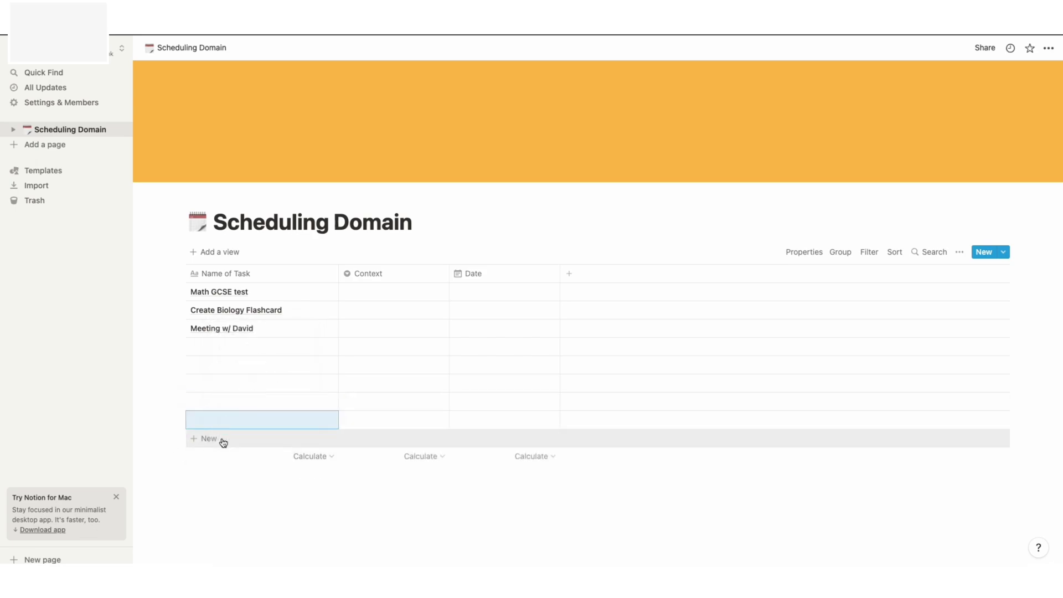
# - Add four more empty rows at the end of the Scheduling Domain table
pyautogui.click(224, 443)
pyautogui.press('Escape')
pyautogui.click(217, 457)
pyautogui.click(243, 480)
pyautogui.scroll(-1, 231, 475)
pyautogui.click(223, 447)
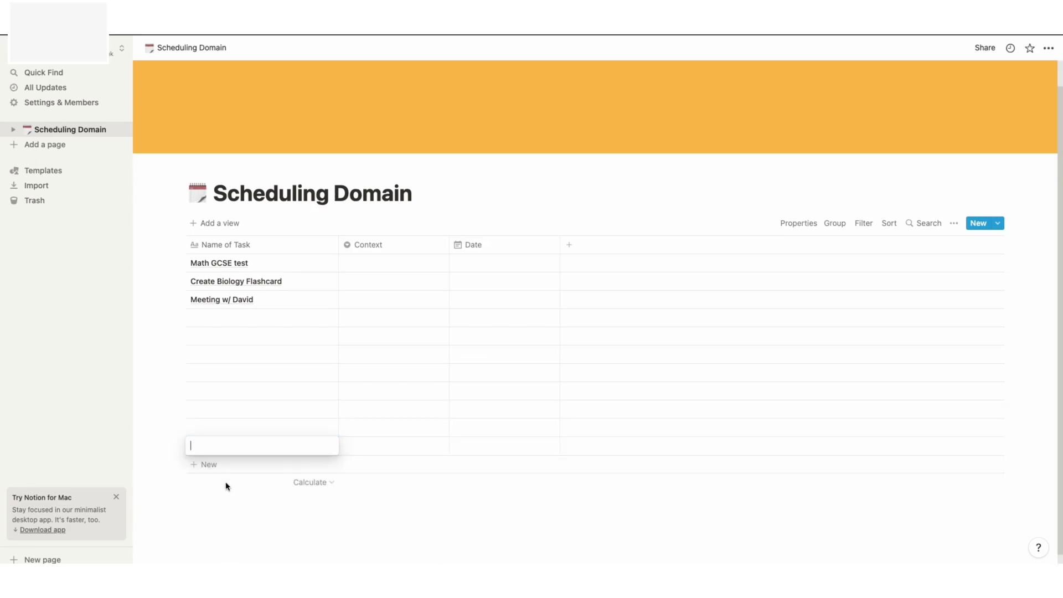
pyautogui.click(216, 470)
pyautogui.click(216, 471)
pyautogui.press('Escape')
# - Enter "Gym" and "School" as the task names in the fourth and fifth rows
pyautogui.click(228, 324)
pyautogui.write('G')
pyautogui.press('Return')
pyautogui.write('cho')
pyautogui.press('BackSpace')
pyautogui.press('BackSpace')
pyautogui.write('School')
pyautogui.press('Return')
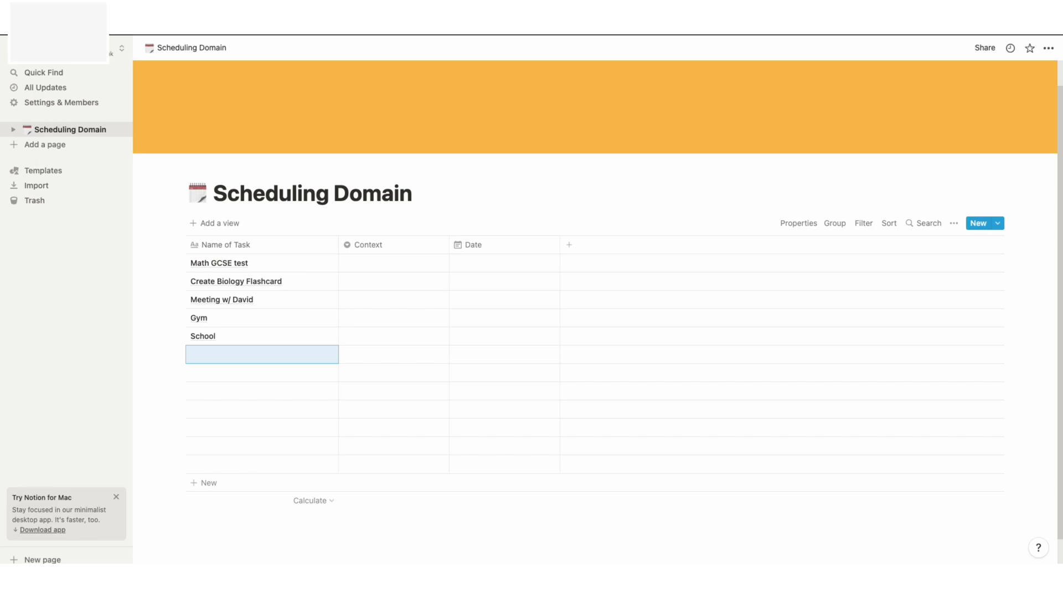
# - Enter "Team Meeting" and "Football Match" as the task names in the sixth and seventh rows
pyautogui.write('Team Met')
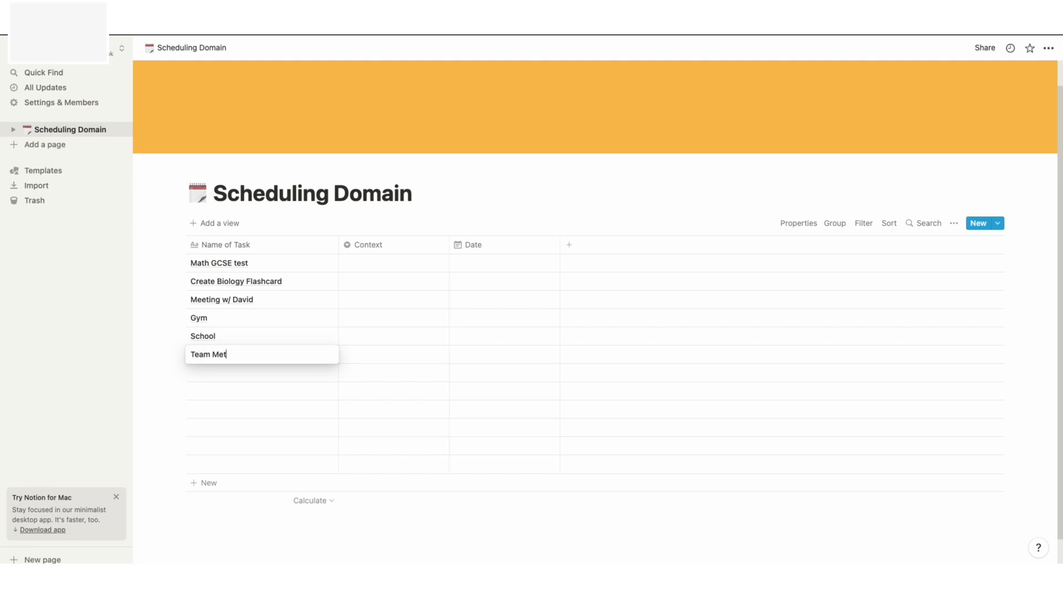
pyautogui.write('ting')
pyautogui.press('Return')
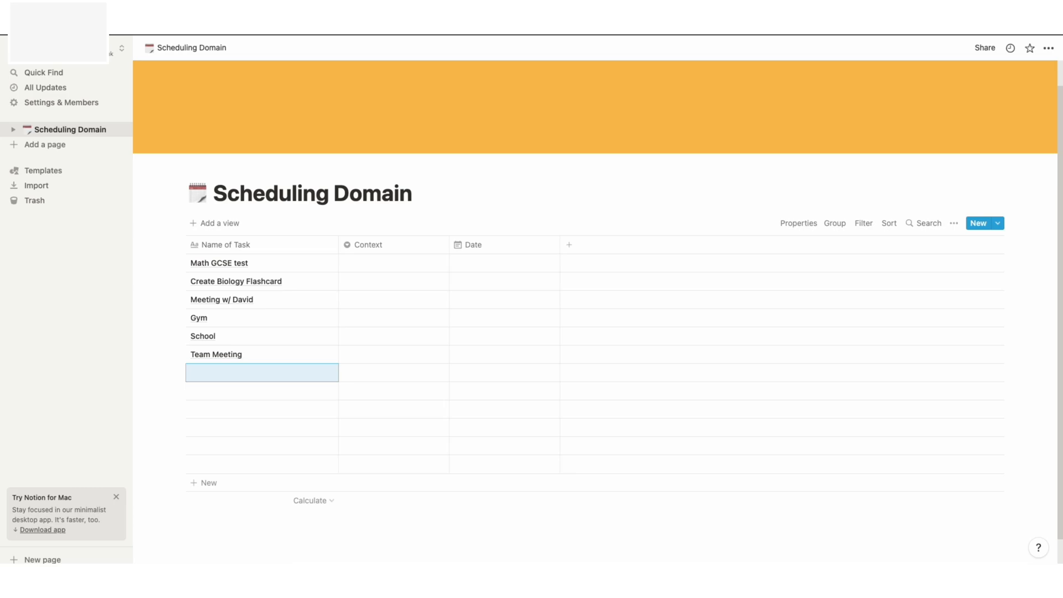
pyautogui.write('Footbal ma')
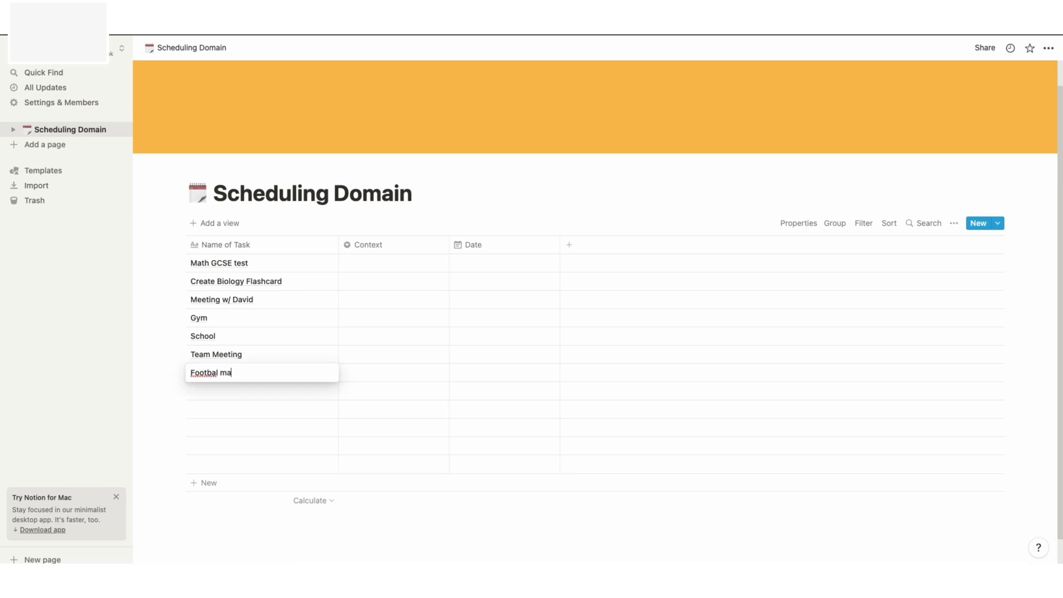
pyautogui.write('l ma')
pyautogui.press('BackSpace')
pyautogui.press('BackSpace')
pyautogui.write('Match')
pyautogui.press('Escape')
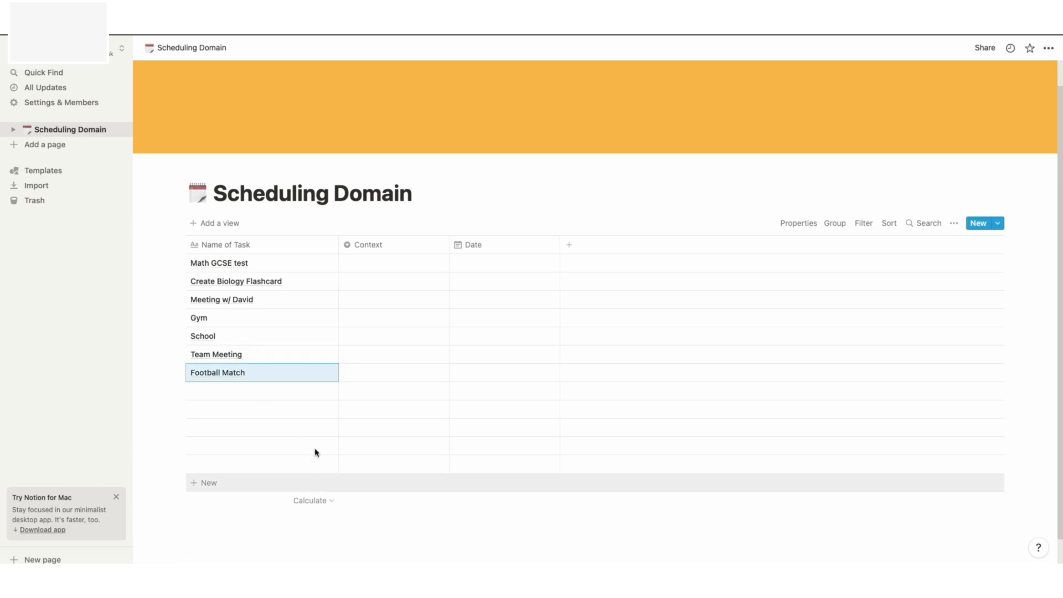
# - Look at the Context column's settings and available property types without changing them
pyautogui.click(397, 264)
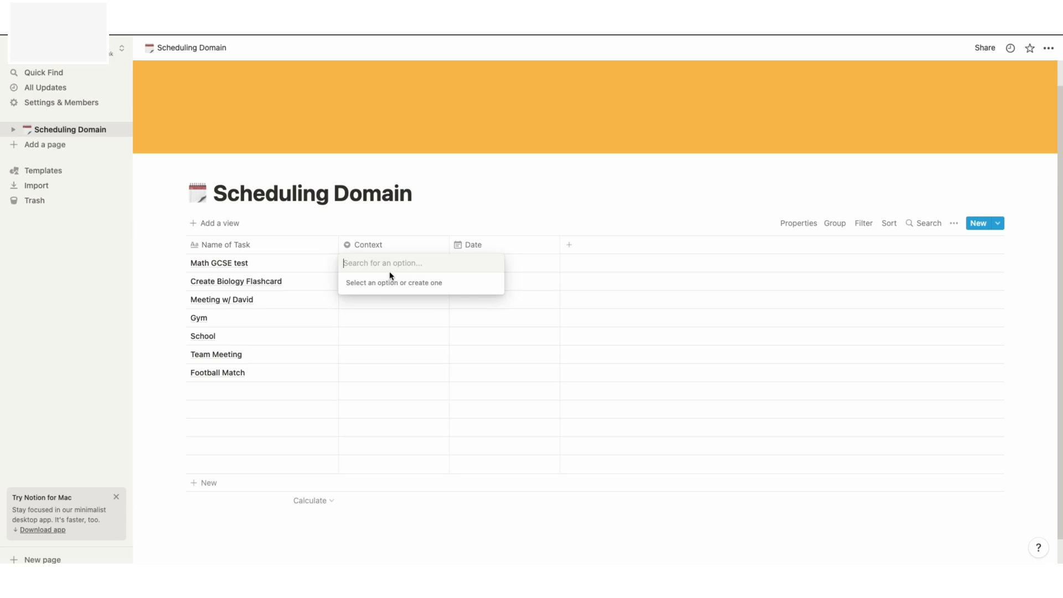
pyautogui.click(368, 245)
pyautogui.click(368, 245)
pyautogui.moveTo(385, 315)
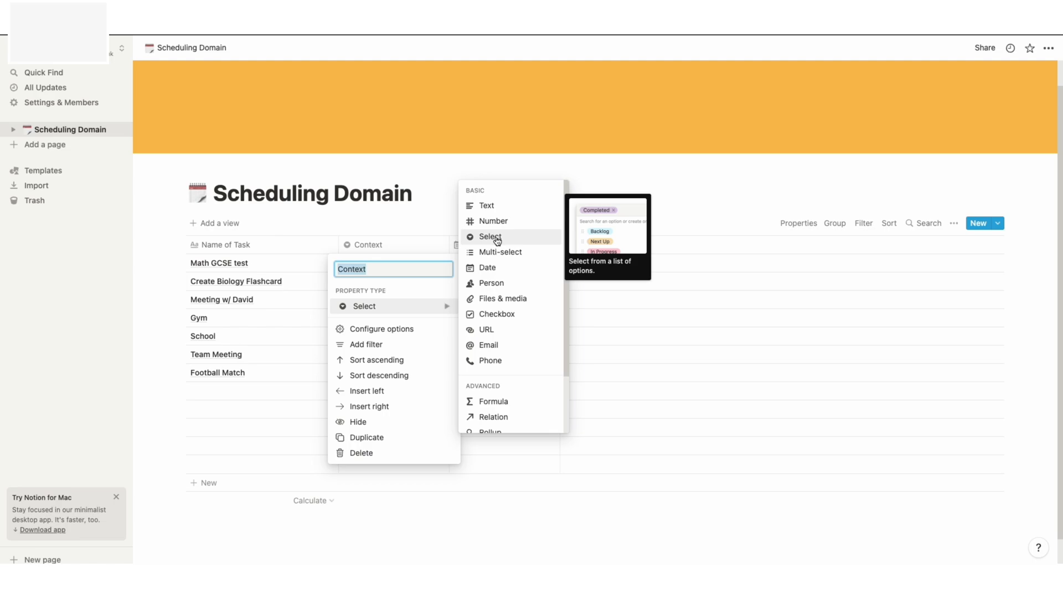
pyautogui.click(440, 219)
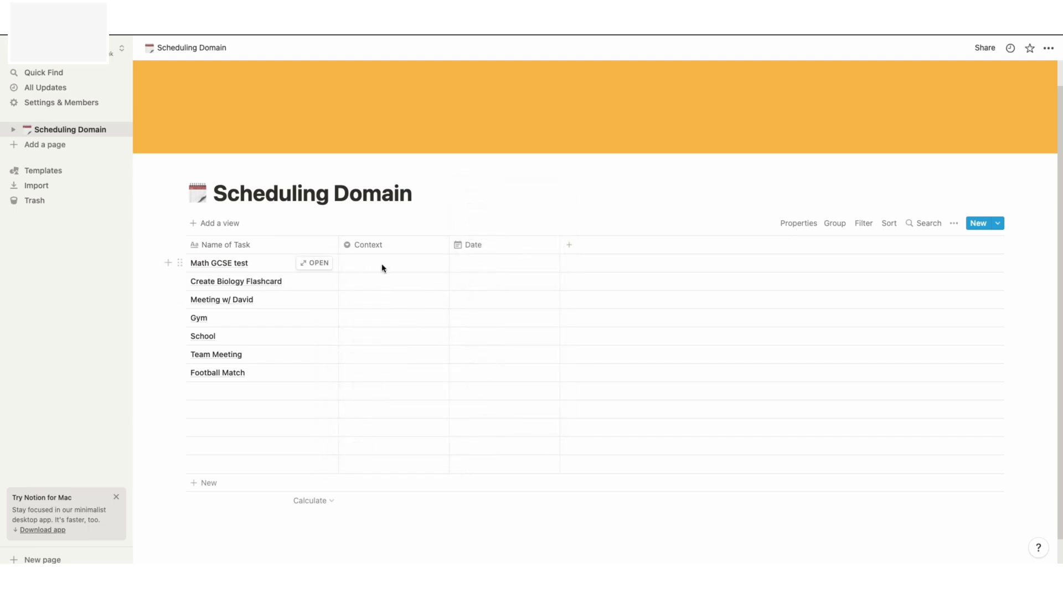
# - Create an "Exam" option in the Context column from the Math GCSE test row
pyautogui.click(396, 266)
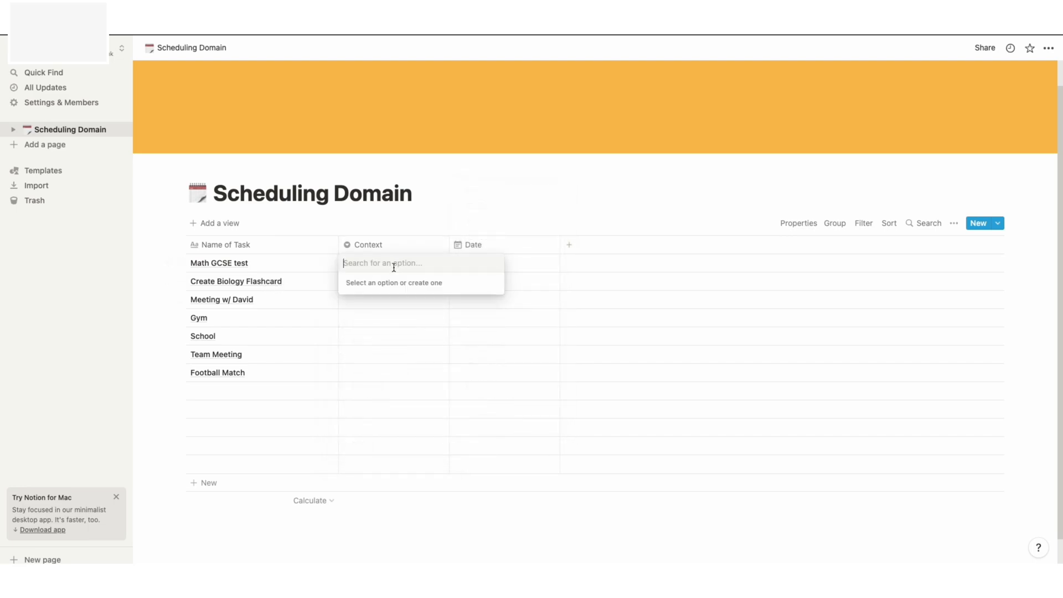
pyautogui.write('Eval')
pyautogui.press('BackSpace')
pyautogui.press('BackSpace')
pyautogui.press('BackSpace')
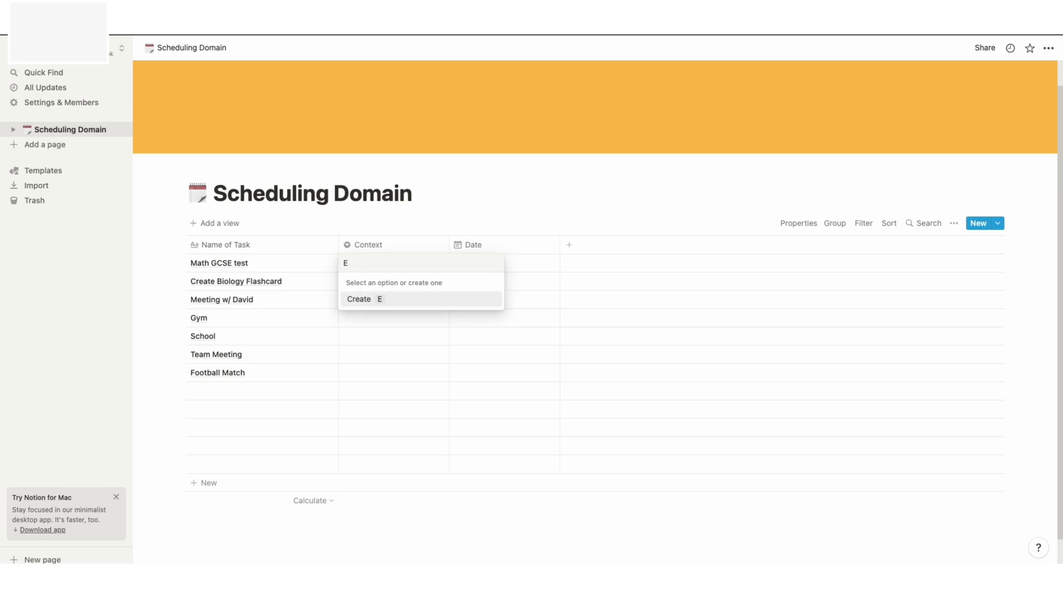
pyautogui.write('xam')
pyautogui.click(398, 301)
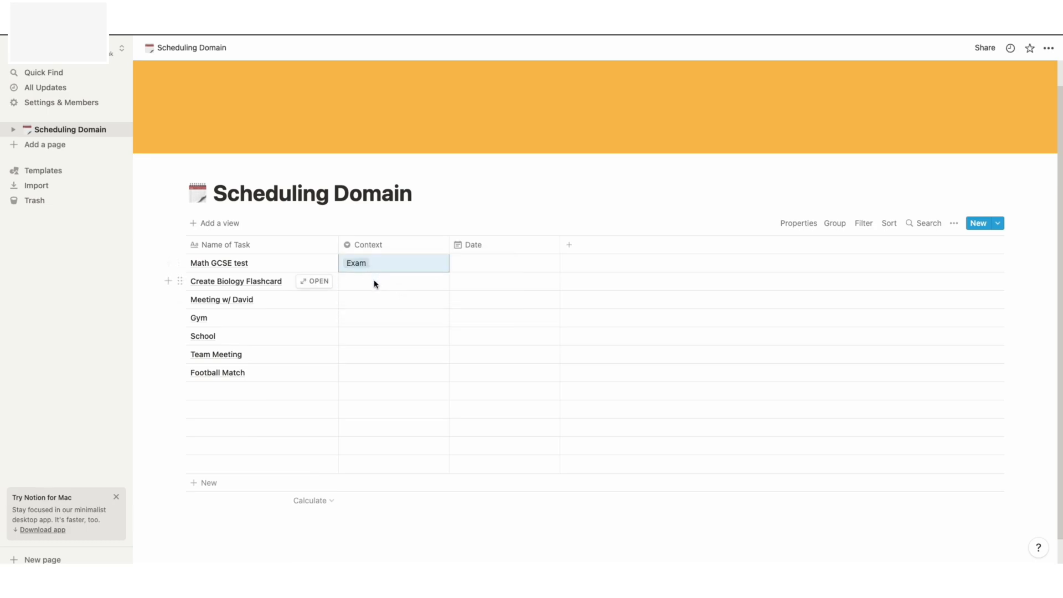
# - Create a "School" option in the Context column from the Math GCSE test row
pyautogui.press('Return')
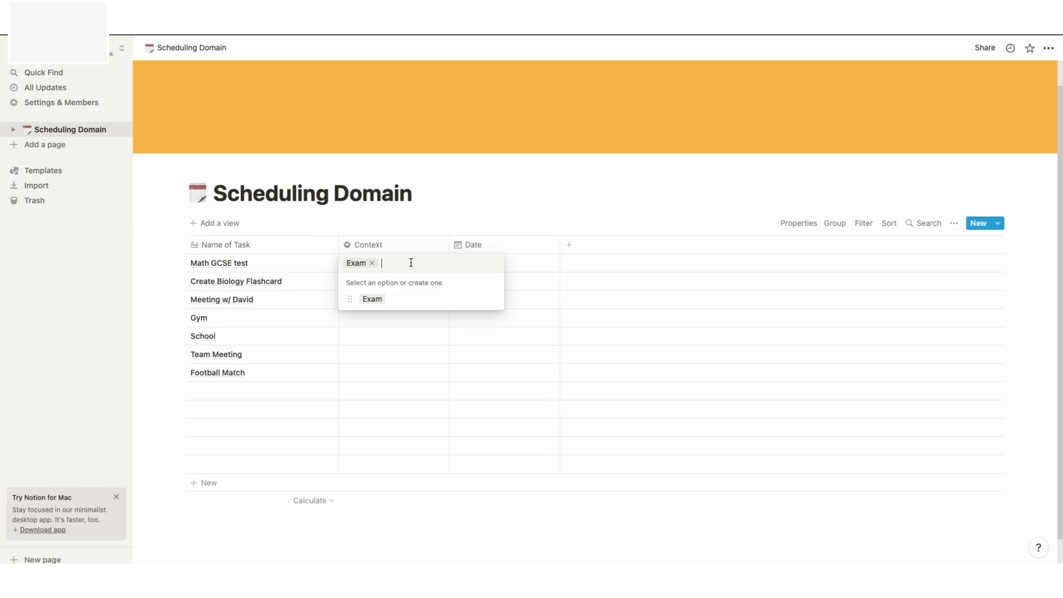
pyautogui.write('School')
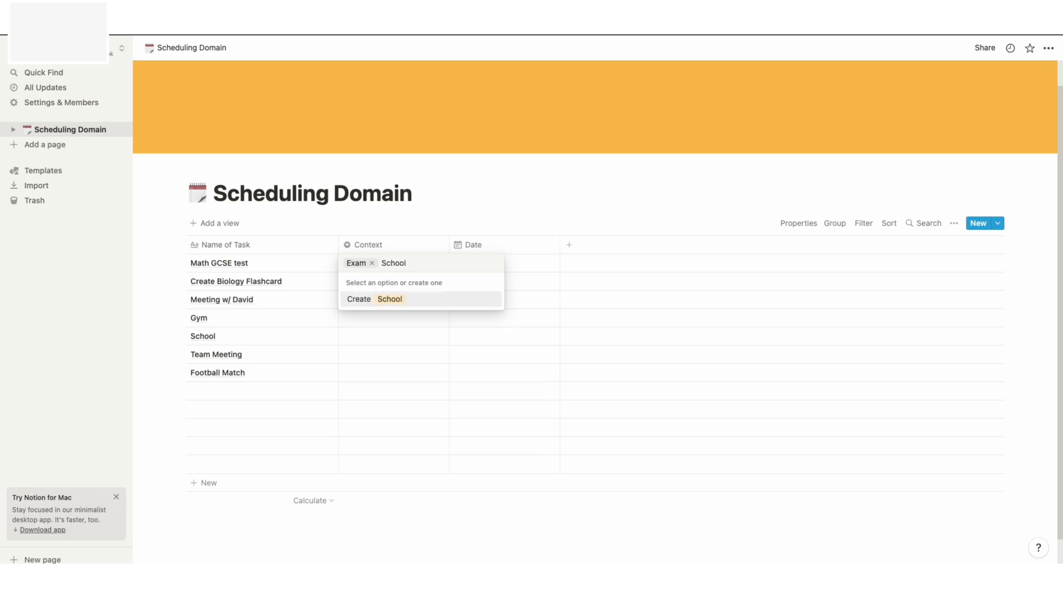
pyautogui.press('Return')
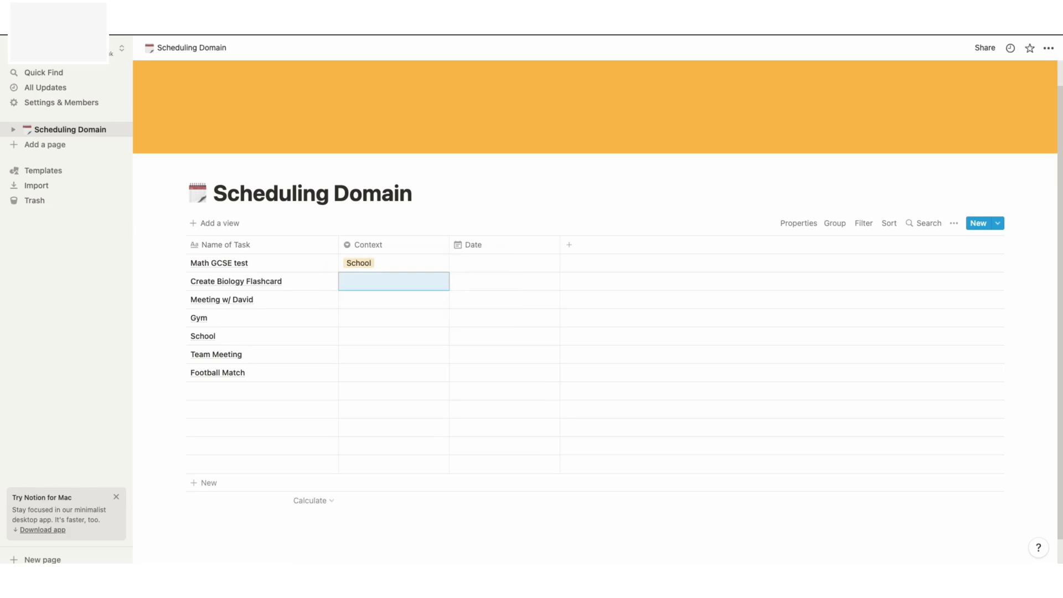
# - Create a "Linkup" option in the Context column from the Math GCSE test row
pyautogui.click(405, 265)
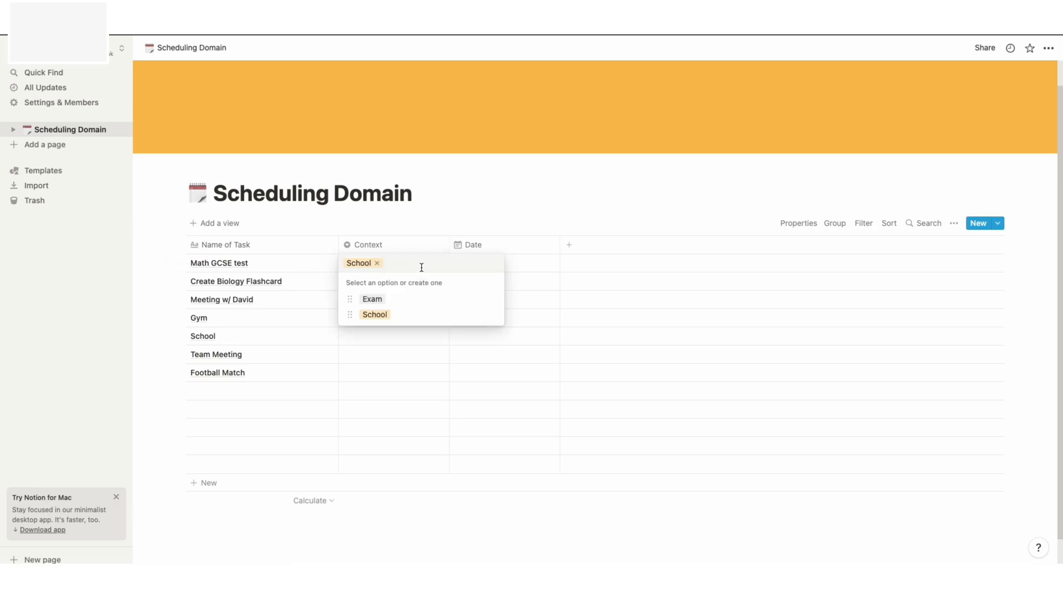
pyautogui.write('Met')
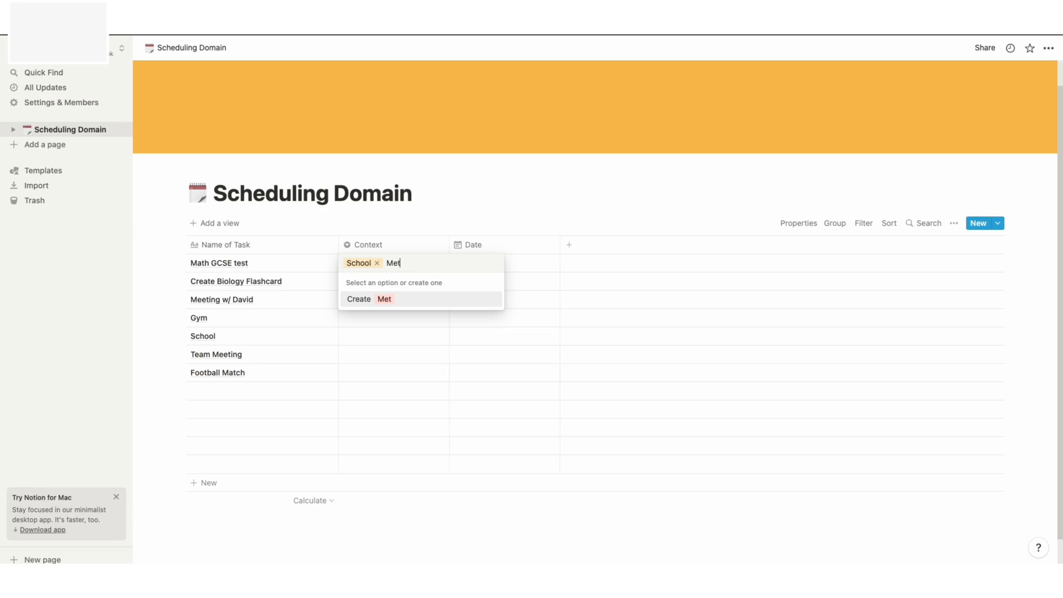
pyautogui.press('BackSpace')
pyautogui.press('BackSpace')
pyautogui.press('BackSpace')
pyautogui.write('Linkup')
pyautogui.press('Return')
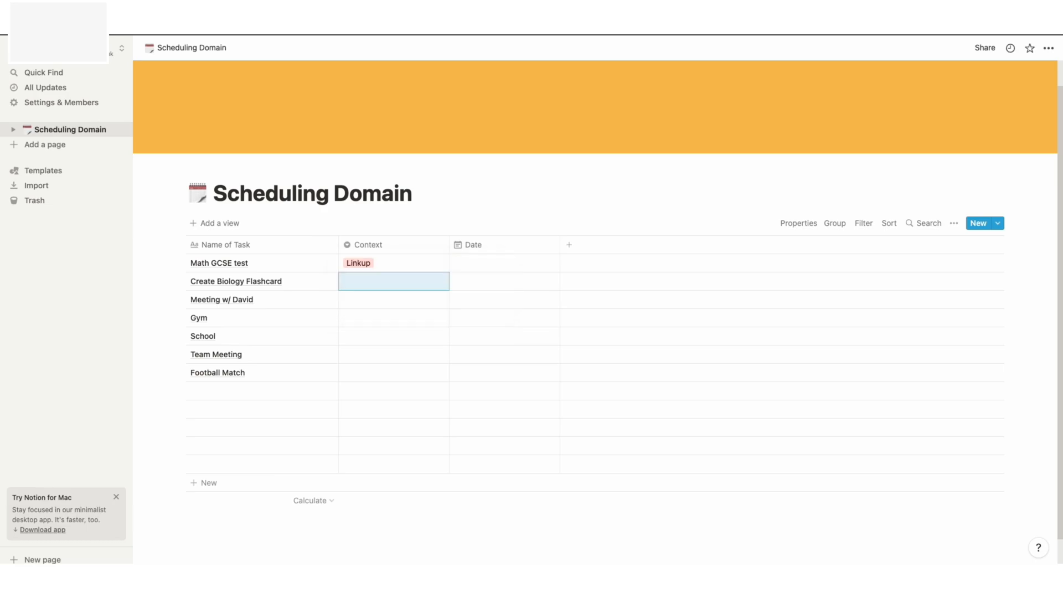
# - Create a "Meeting" option in the Context column from the Math GCSE test row
pyautogui.click(428, 266)
pyautogui.write('Meetings')
pyautogui.press('BackSpace')
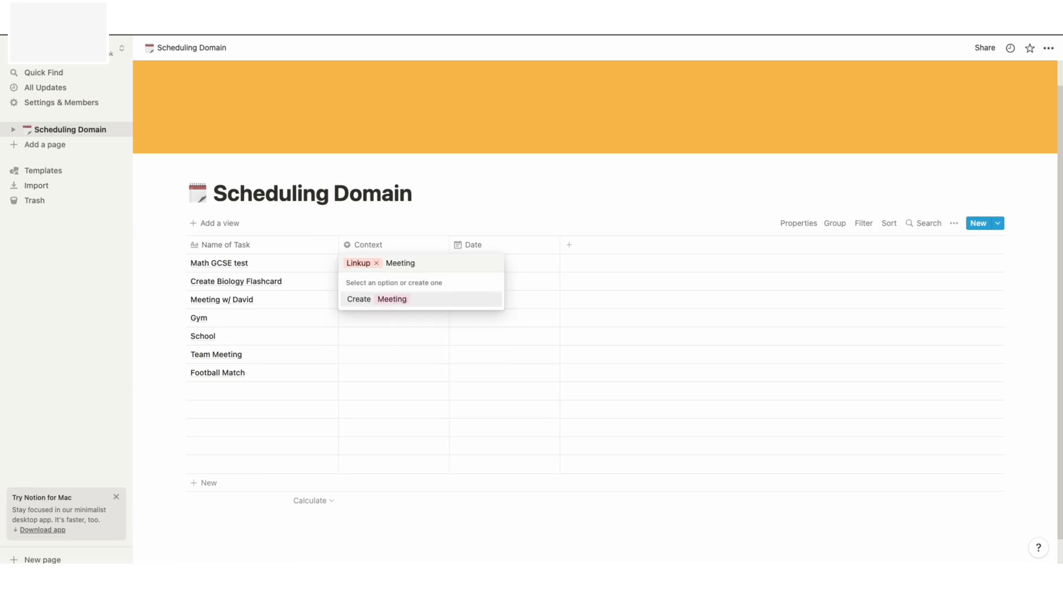
pyautogui.press('Return')
# - Create a "Work" option in the Context column from the Math GCSE test row
pyautogui.click(418, 265)
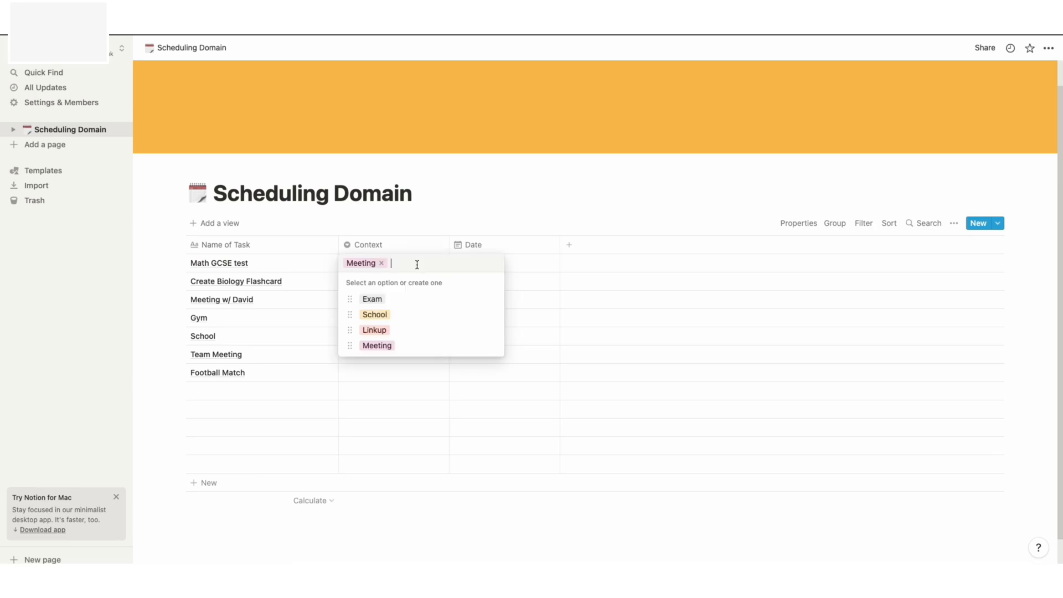
pyautogui.write('Work')
pyautogui.press('BackSpace')
pyautogui.press('BackSpace')
pyautogui.press('BackSpace')
pyautogui.write('ork')
pyautogui.press('Return')
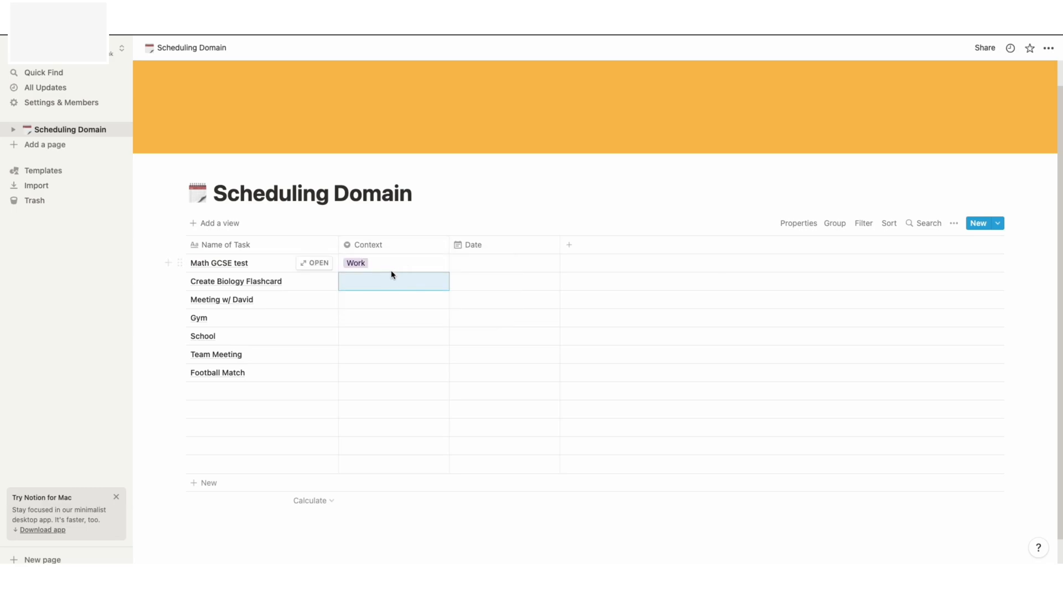
pyautogui.click(435, 209)
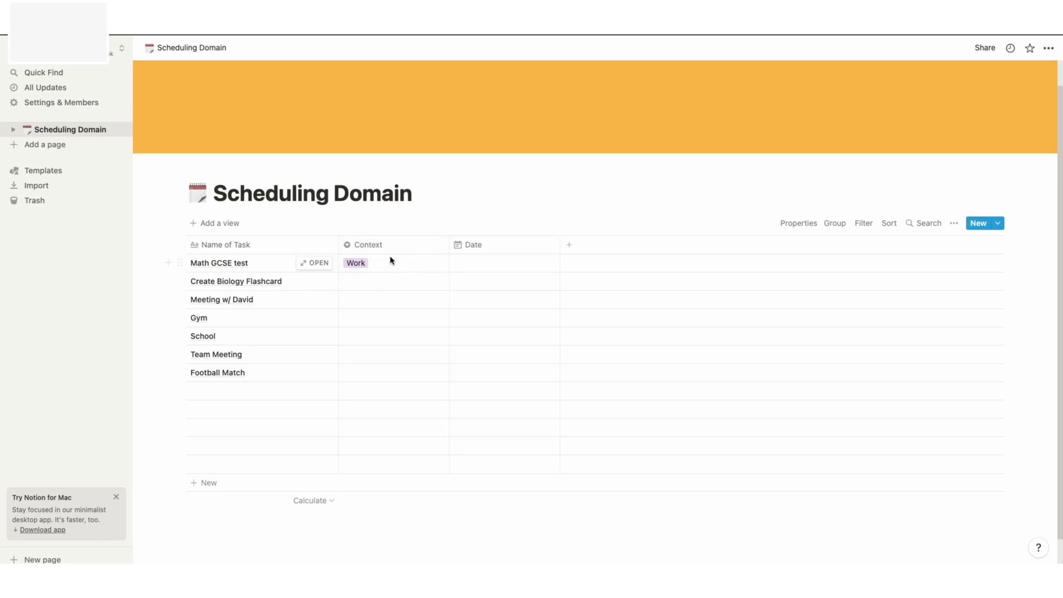
# - Replace the Math GCSE test task's Context with a newly created "HW" option
pyautogui.click(240, 269)
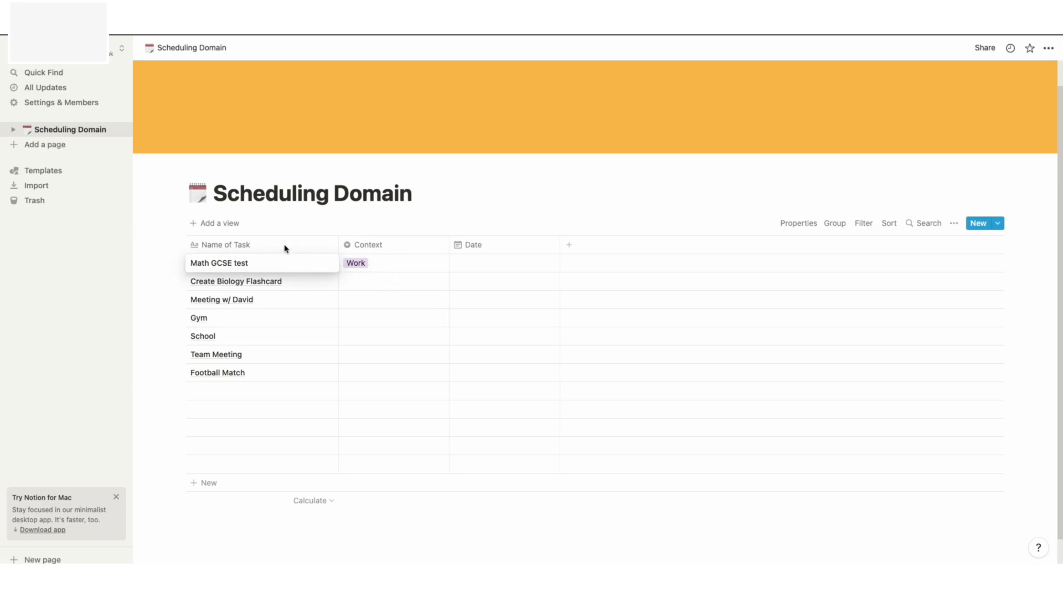
pyautogui.click(380, 267)
pyautogui.click(380, 266)
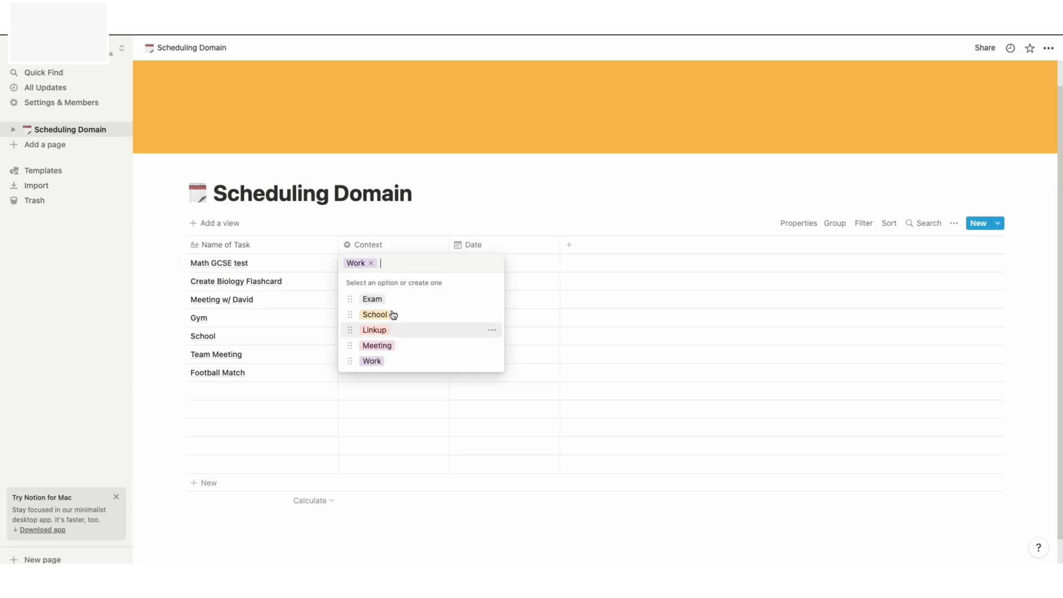
pyautogui.press('BackSpace')
pyautogui.write('Home')
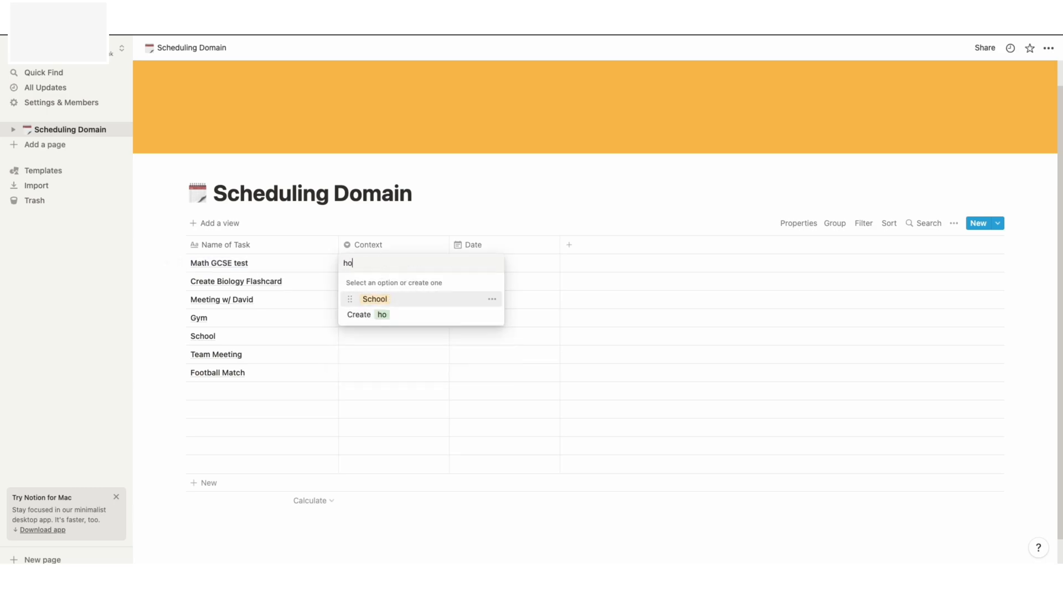
pyautogui.press('BackSpace')
pyautogui.press('BackSpace')
pyautogui.press('BackSpace')
pyautogui.press('BackSpace')
pyautogui.write('HW')
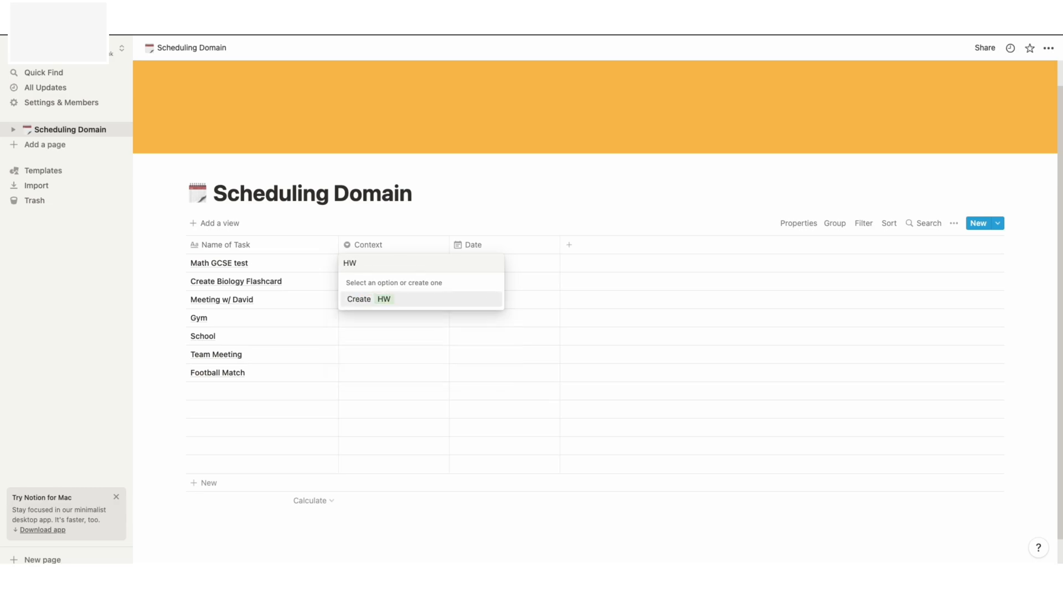
pyautogui.press('Return')
# - Set the Context of Create Biology Flashcard to HW and of the third row's meeting task to Linkup
pyautogui.click(382, 281)
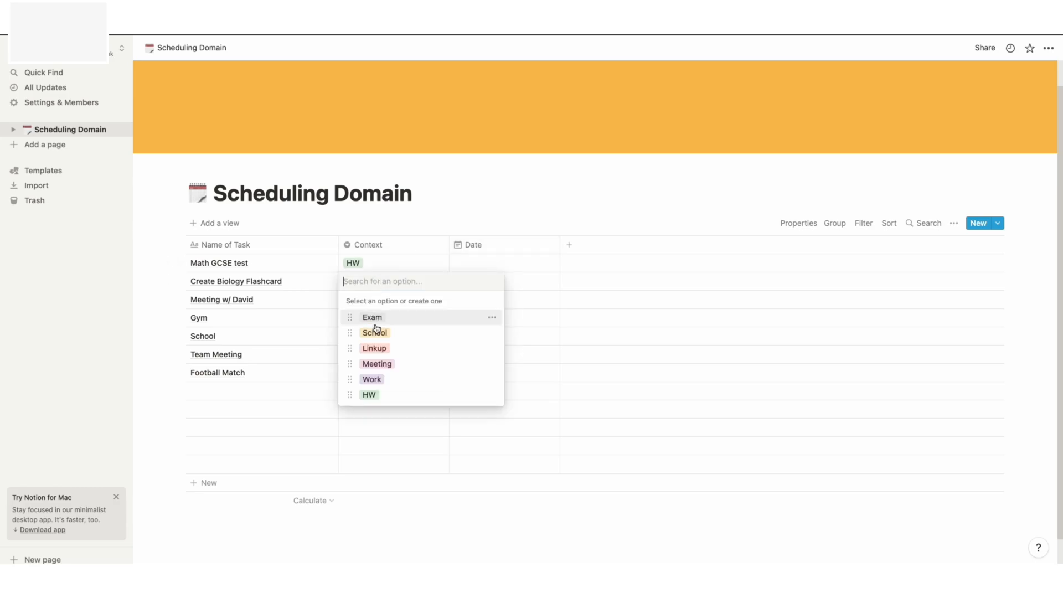
pyautogui.click(370, 395)
pyautogui.click(365, 299)
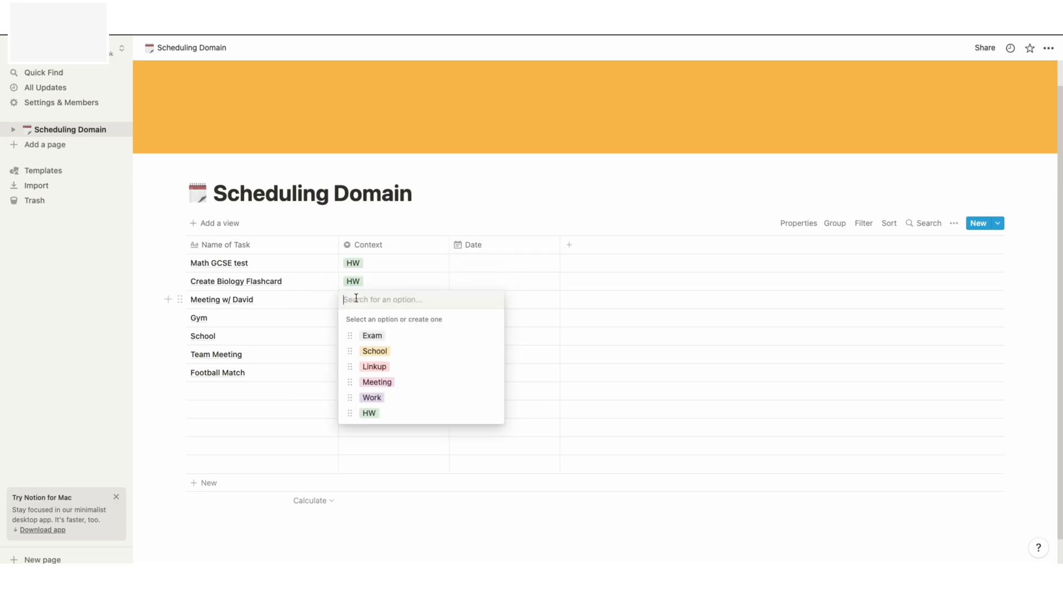
pyautogui.click(374, 366)
# - Create a "Self-growth" Context option and assign it to the Gym task
pyautogui.click(376, 318)
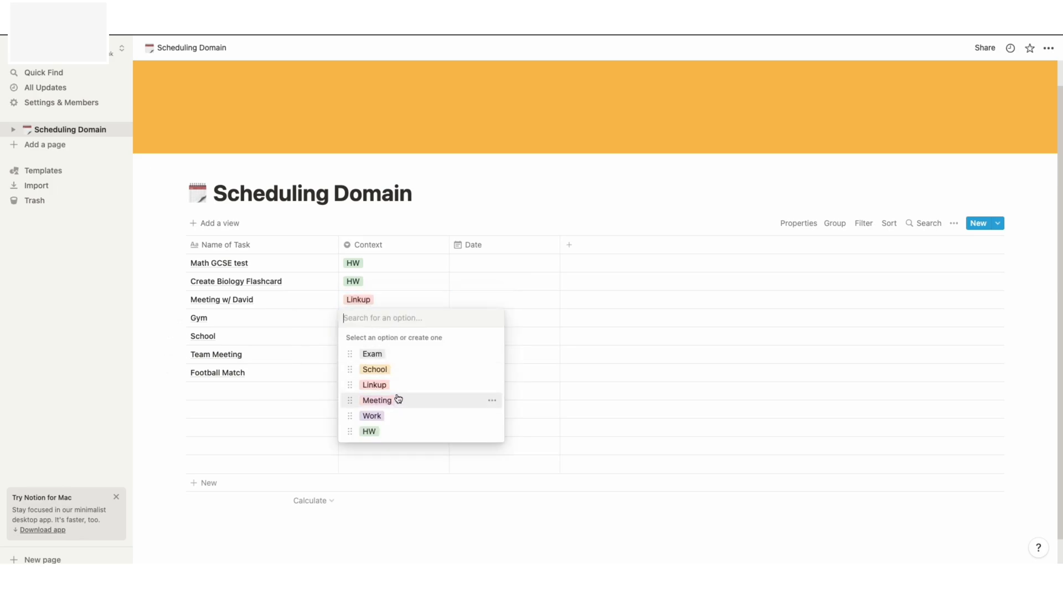
pyautogui.write('Self')
pyautogui.write('-growth')
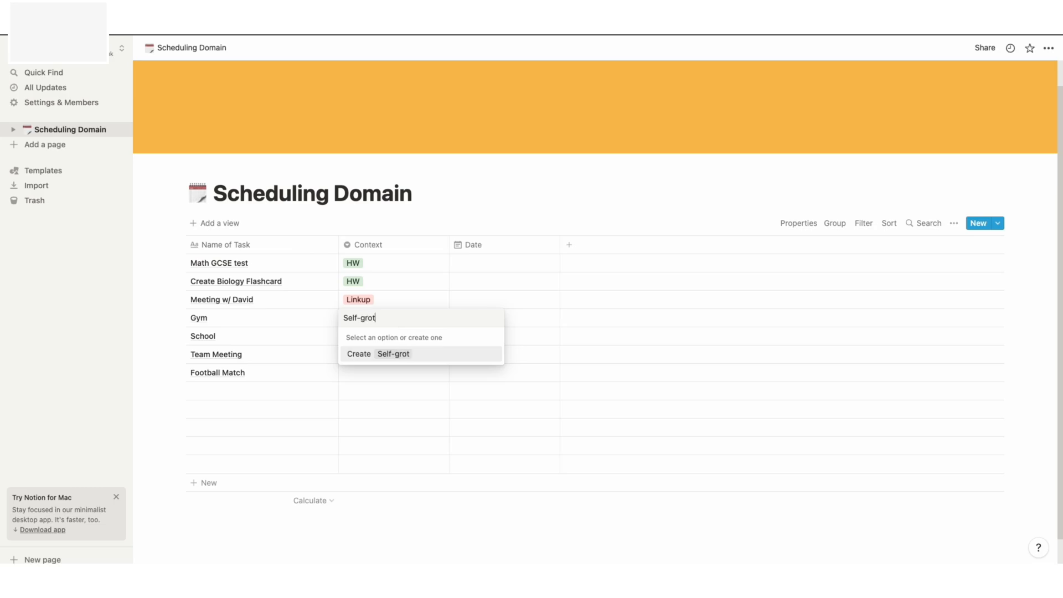
pyautogui.press('Return')
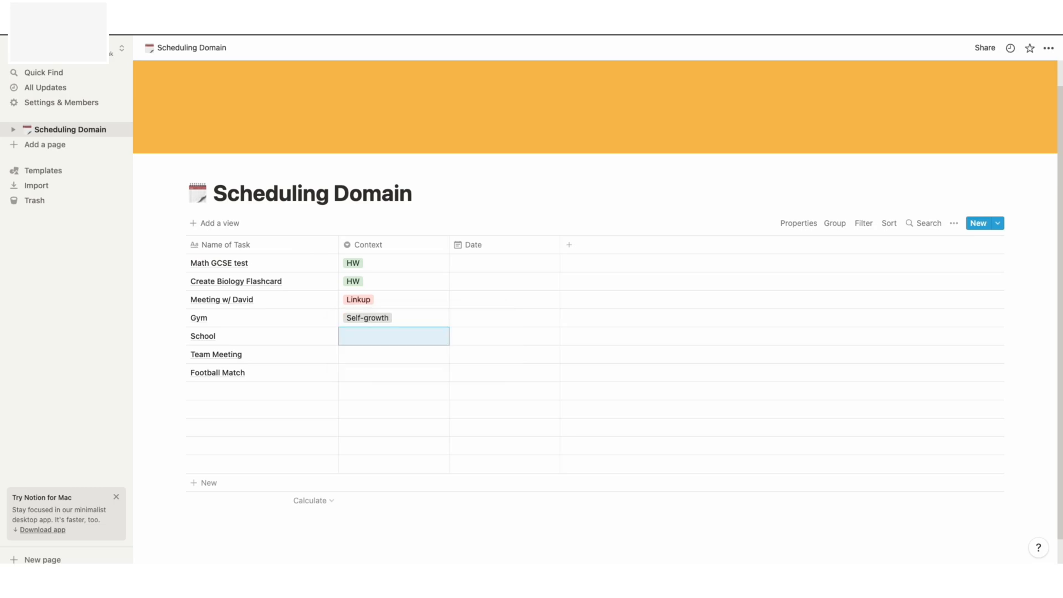
# - Set the Context of the School task to School and of Team Meeting to Meeting
pyautogui.click(369, 336)
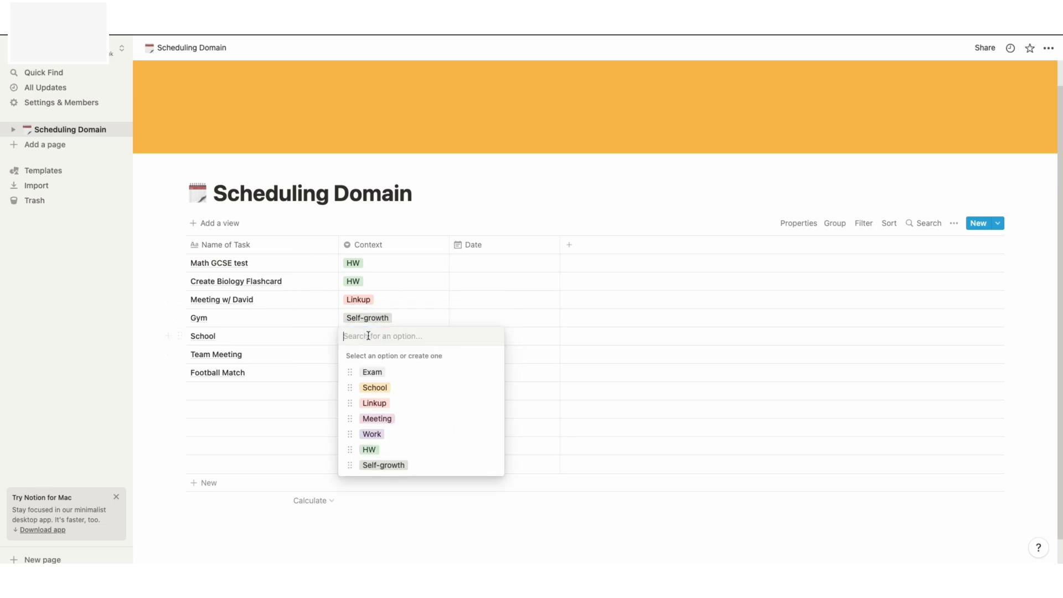
pyautogui.click(387, 388)
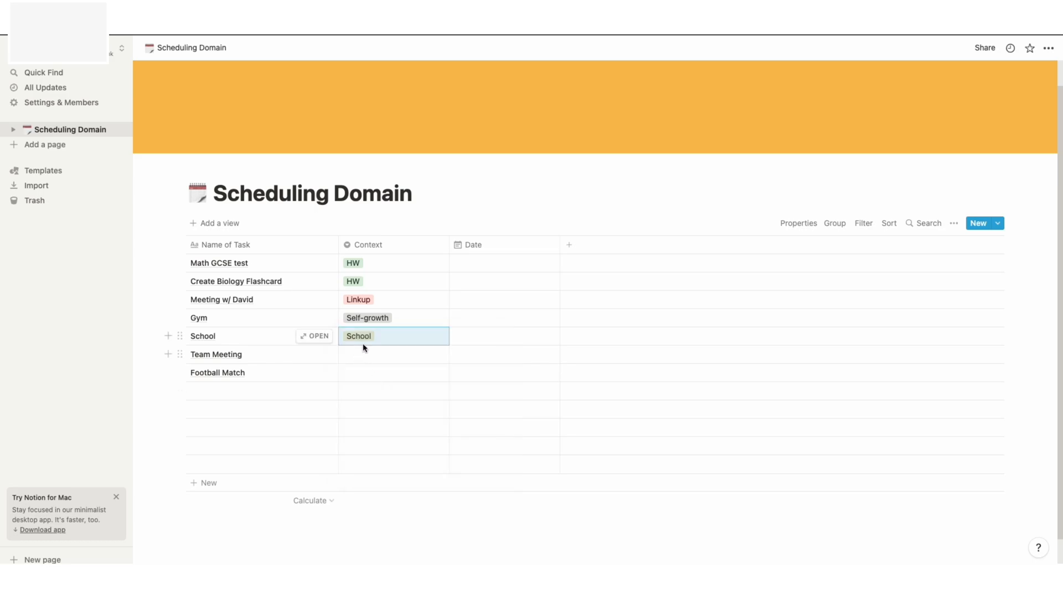
pyautogui.click(373, 356)
pyautogui.click(390, 437)
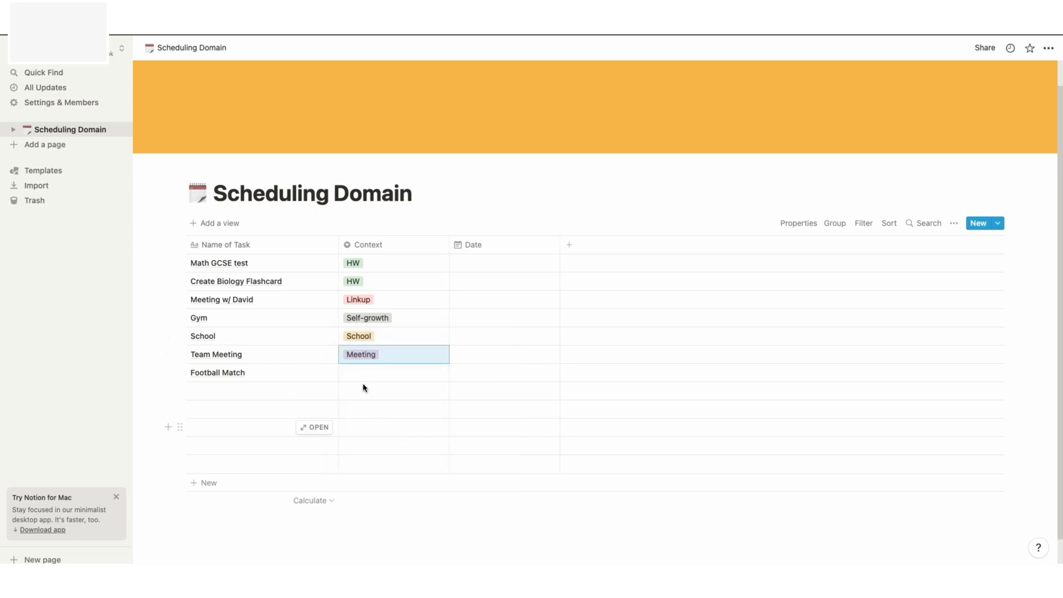
# - Set the Context of the Football Match task to Meeting
pyautogui.click(361, 376)
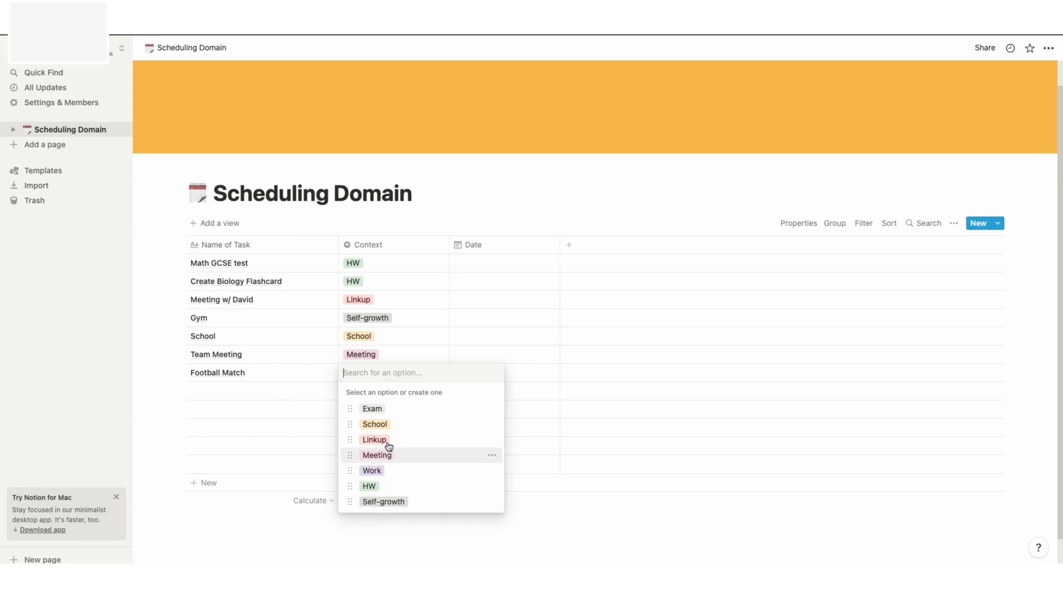
pyautogui.write('Sport')
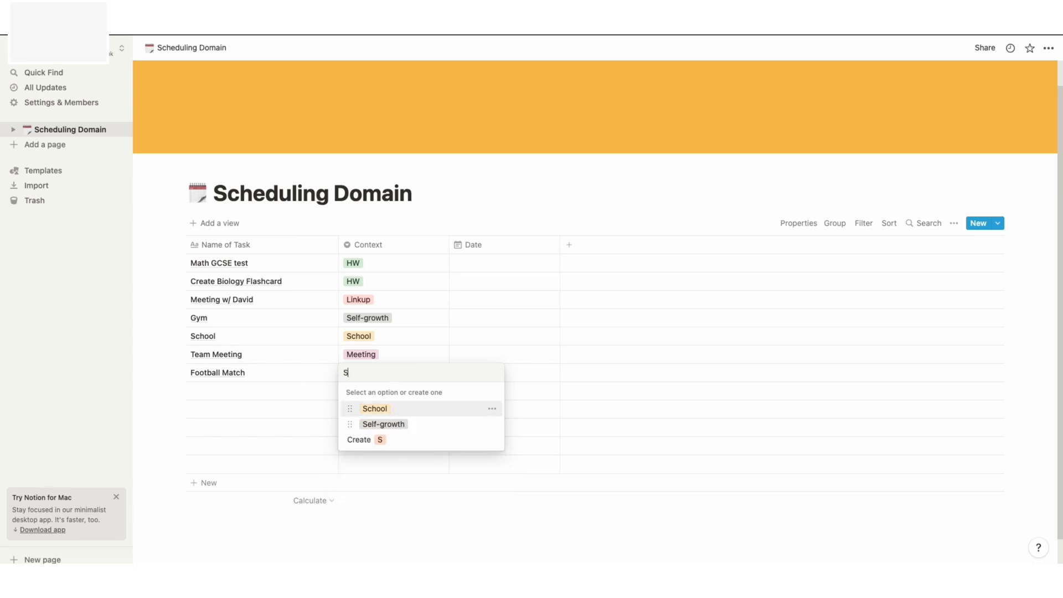
pyautogui.press('BackSpace')
pyautogui.press('BackSpace')
pyautogui.press('BackSpace')
pyautogui.press('BackSpace')
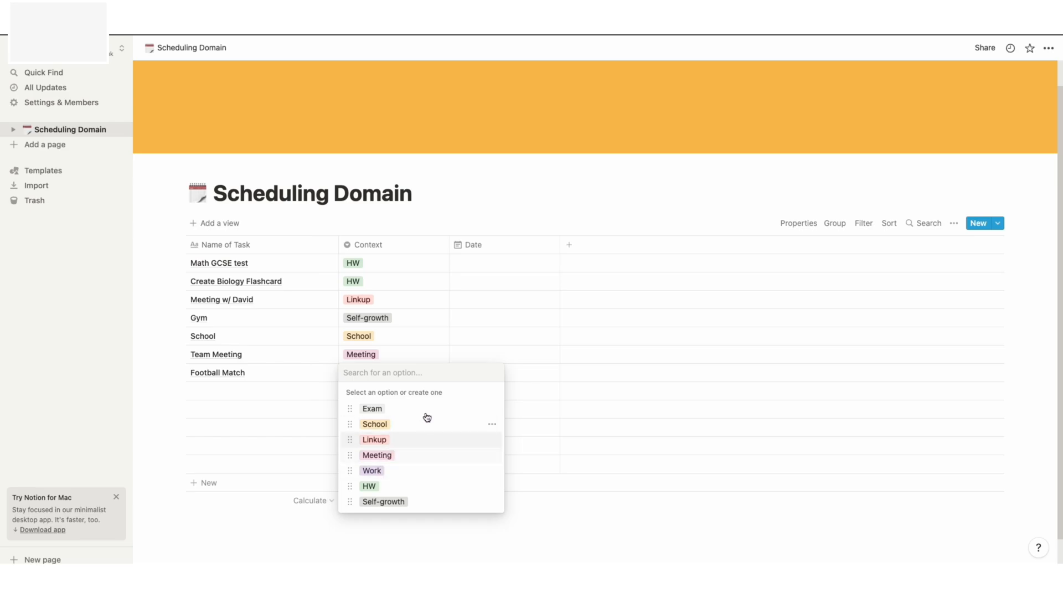
pyautogui.click(390, 456)
pyautogui.click(433, 360)
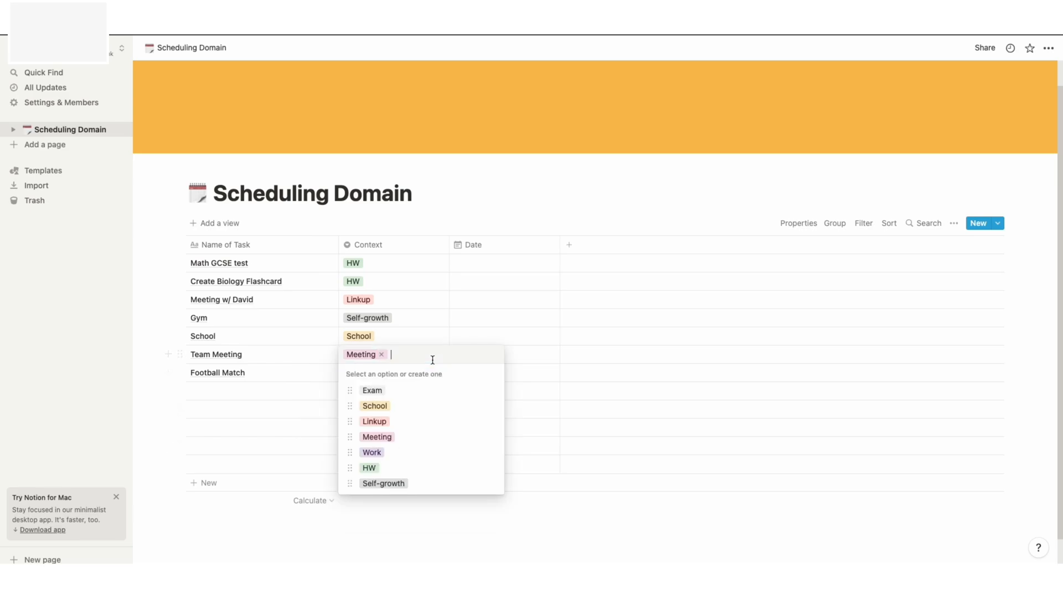
pyautogui.press('Escape')
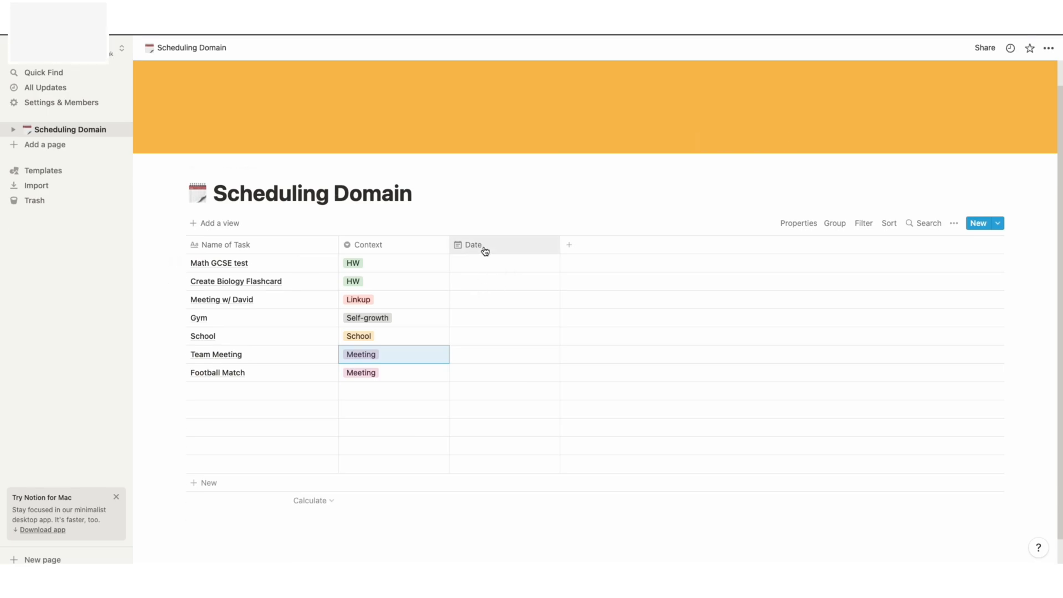
pyautogui.click(486, 270)
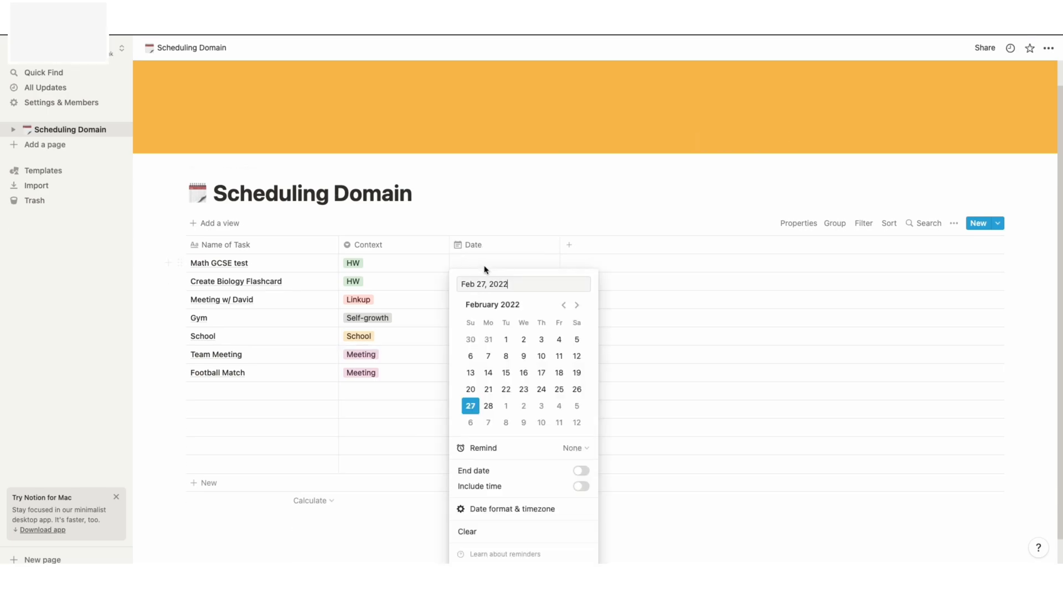
pyautogui.click(532, 209)
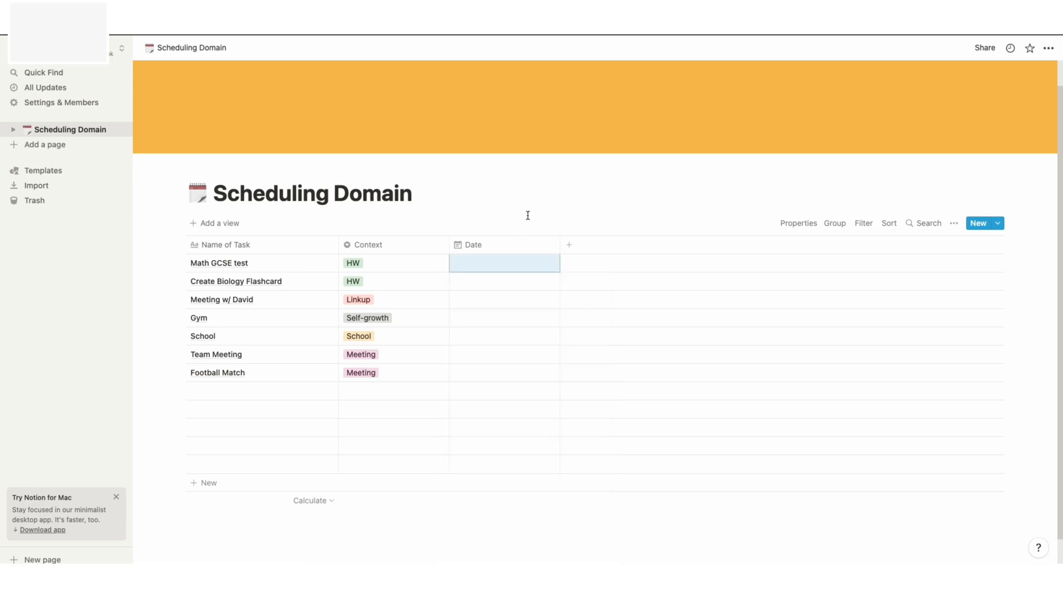
pyautogui.click(501, 262)
pyautogui.click(505, 263)
pyautogui.click(486, 259)
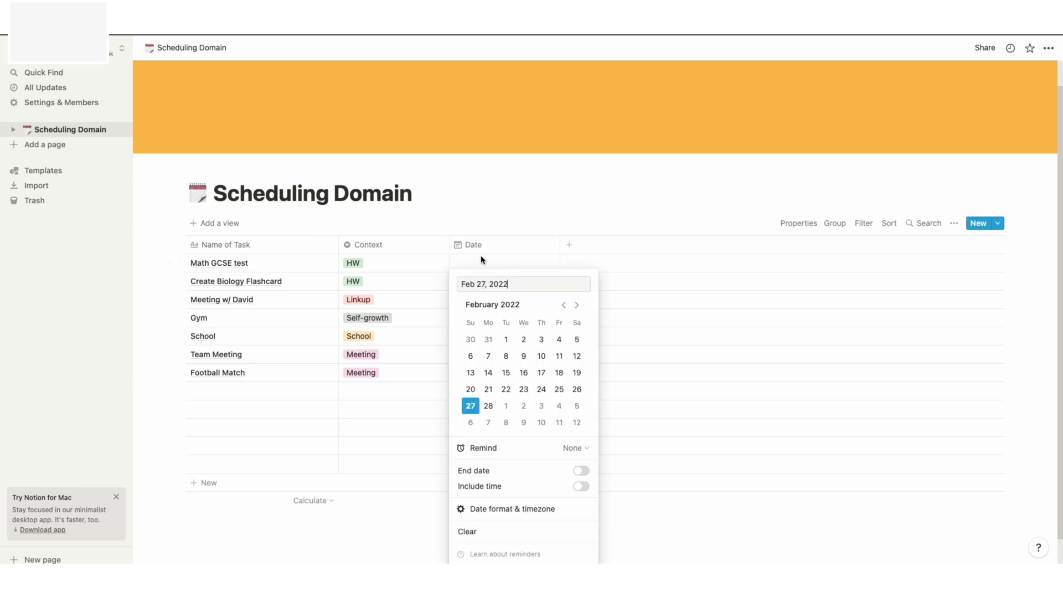
pyautogui.click(495, 270)
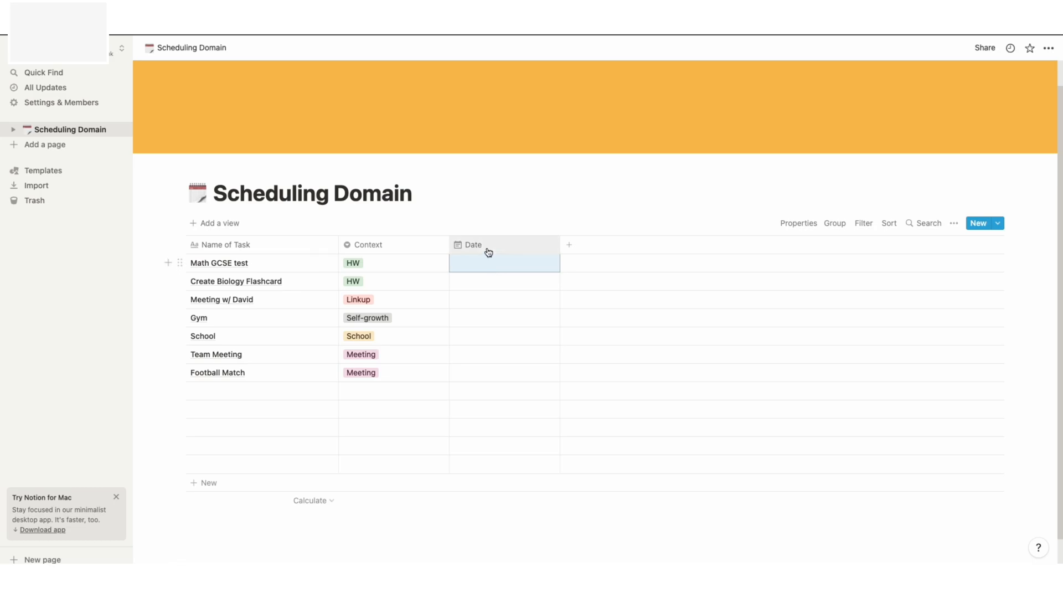
pyautogui.click(486, 244)
pyautogui.click(518, 209)
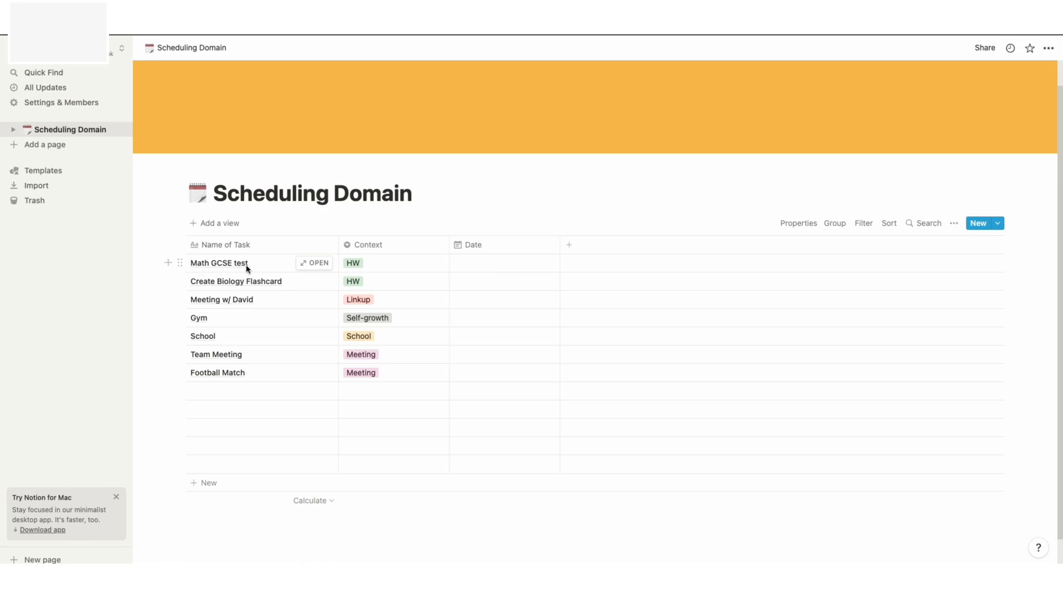
# - Set the Date of the Math GCSE test task to March 3, 2022
pyautogui.click(468, 265)
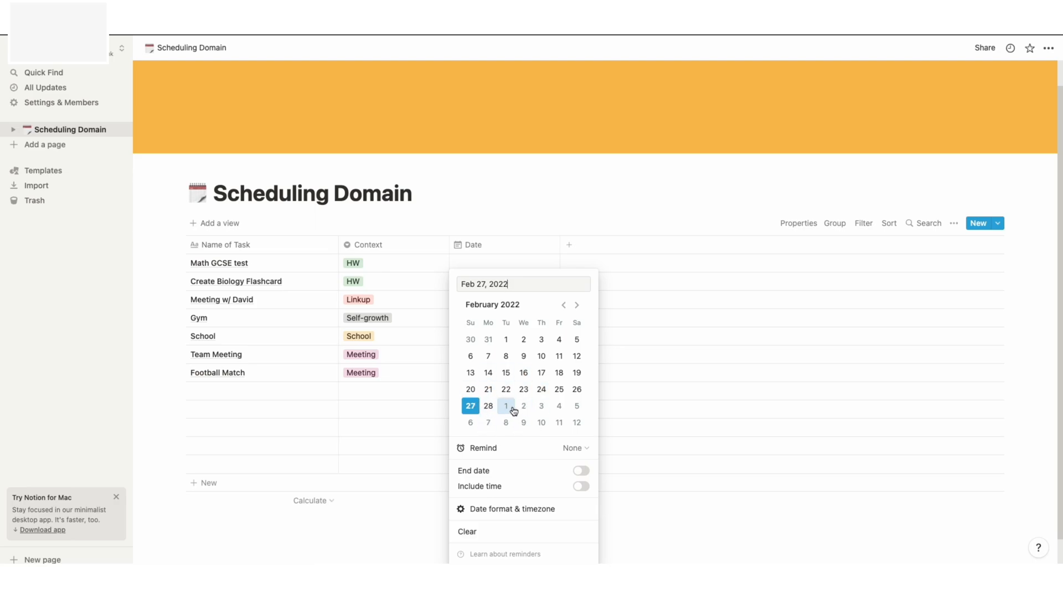
pyautogui.click(543, 410)
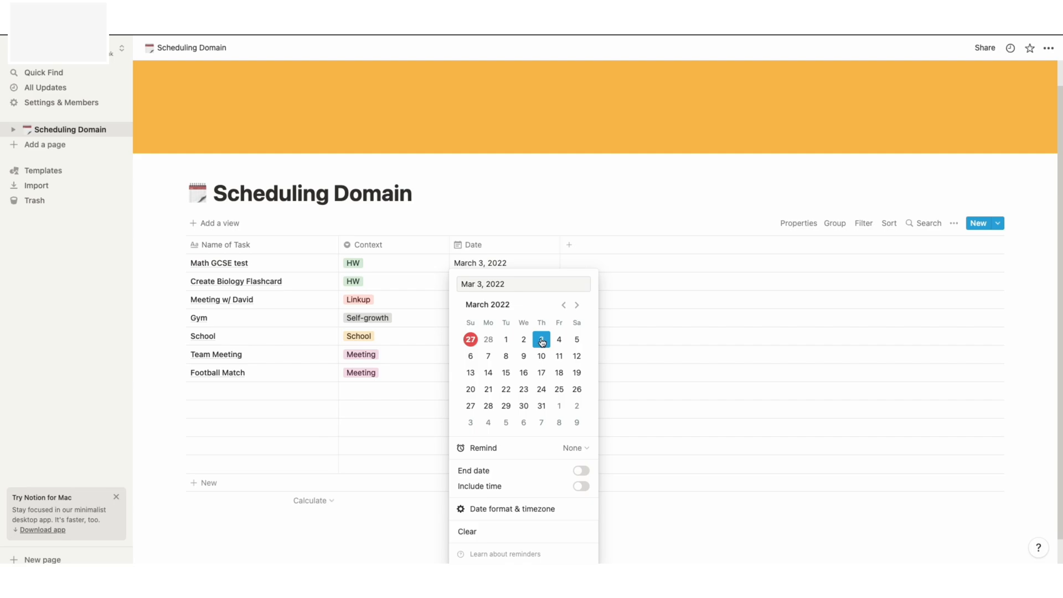
pyautogui.click(555, 213)
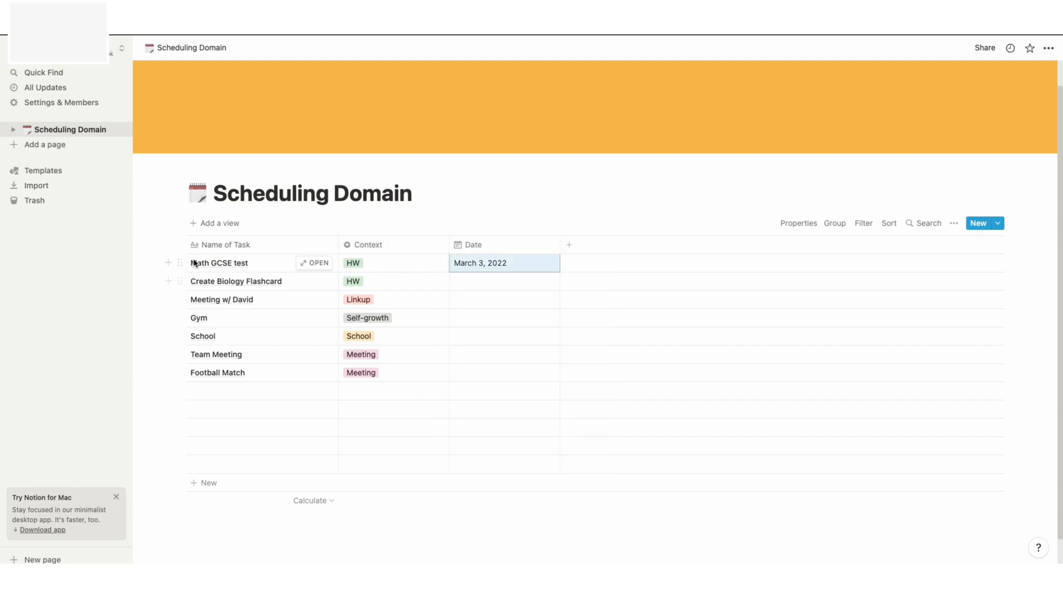
# - Add an on-day-of-event reminder to the Math GCSE test date and include the time 1:45 PM
pyautogui.click(501, 262)
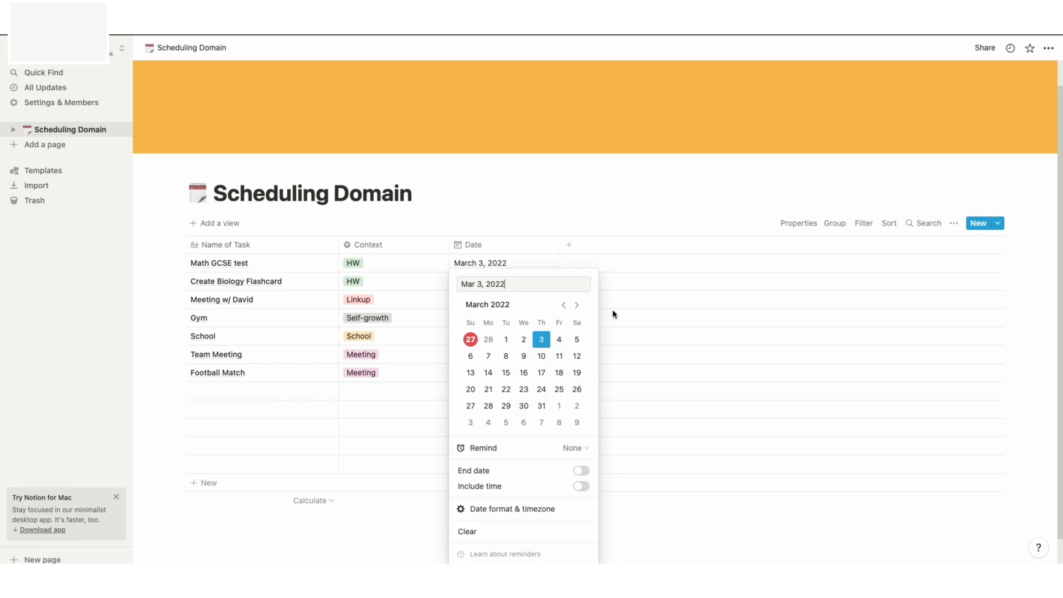
pyautogui.click(560, 451)
pyautogui.click(663, 388)
pyautogui.click(557, 455)
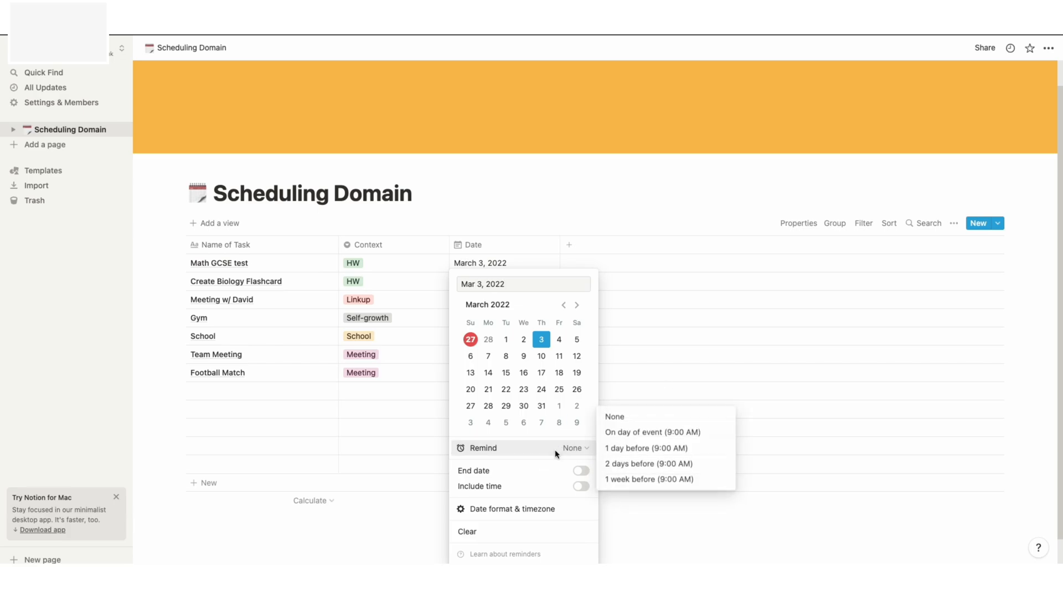
pyautogui.click(622, 436)
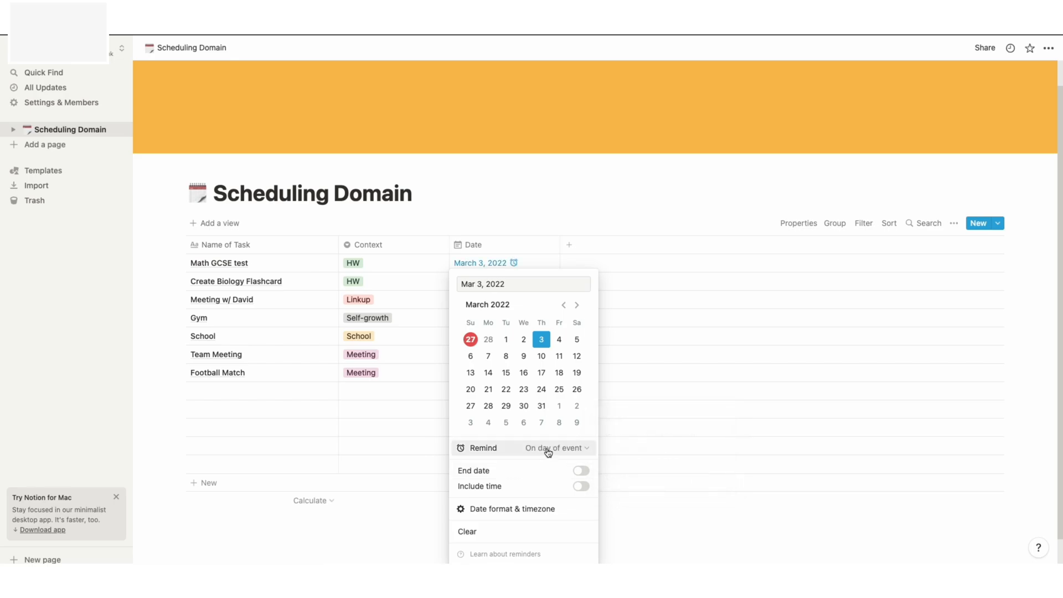
pyautogui.click(581, 488)
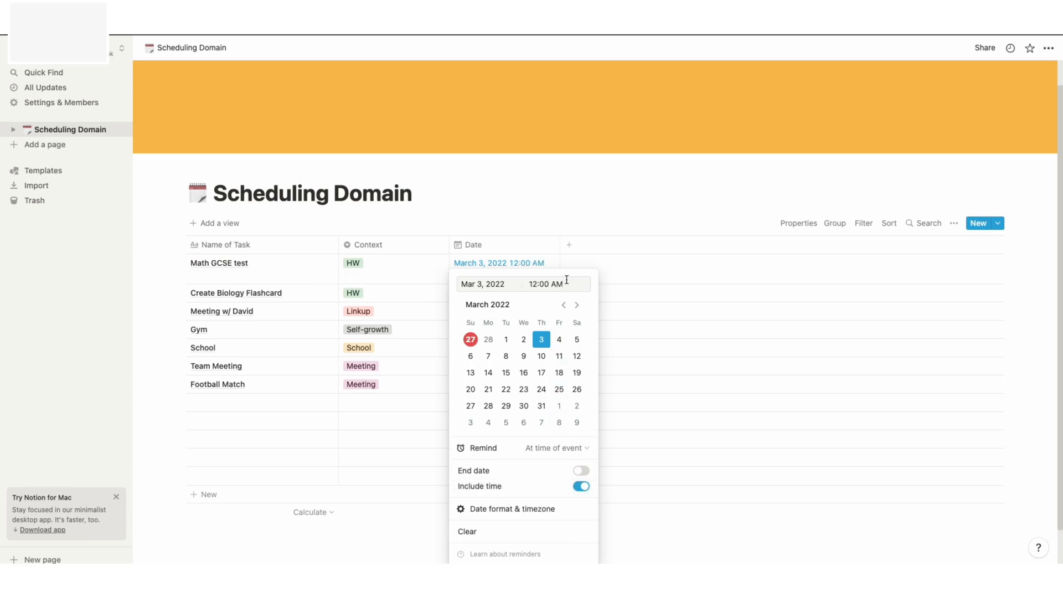
pyautogui.moveTo(569, 288); pyautogui.dragTo(527, 287)
pyautogui.press('BackSpace')
pyautogui.press('Return')
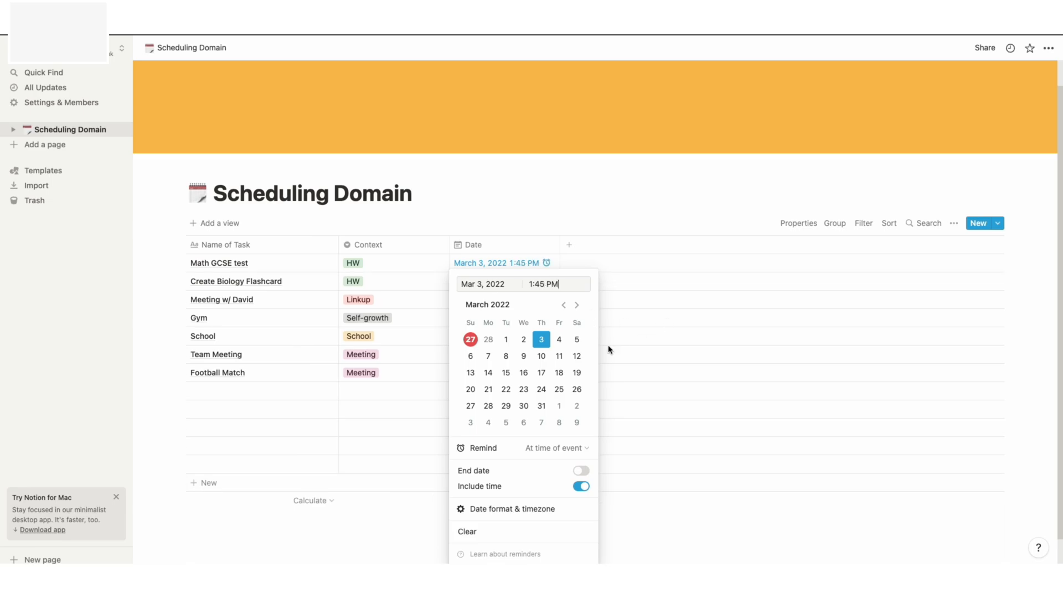
# - Change the Math GCSE test reminder to 2 days before (9:00 AM)
pyautogui.click(561, 454)
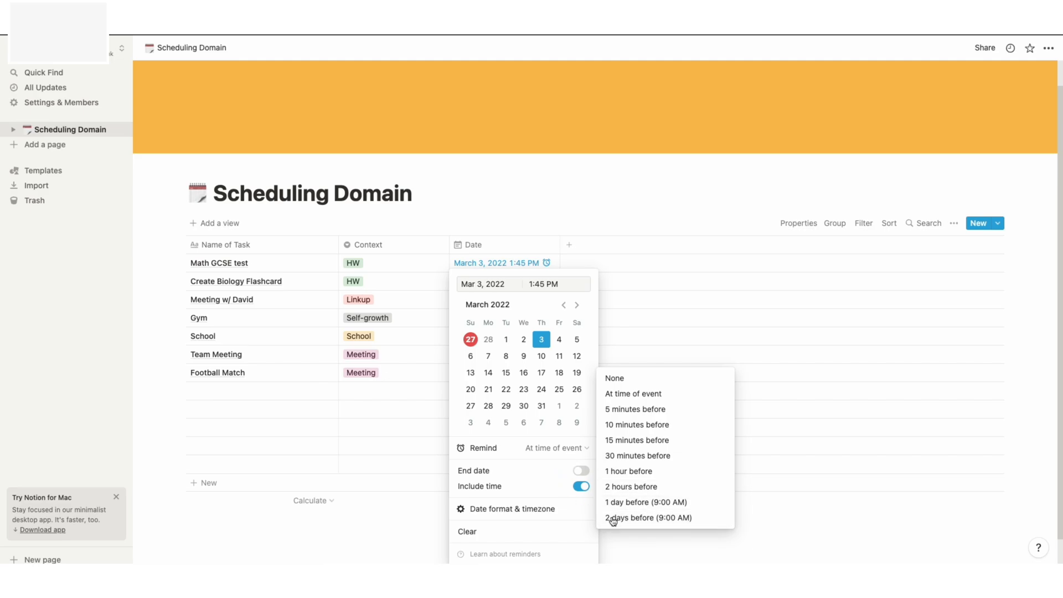
pyautogui.click(638, 517)
pyautogui.click(650, 352)
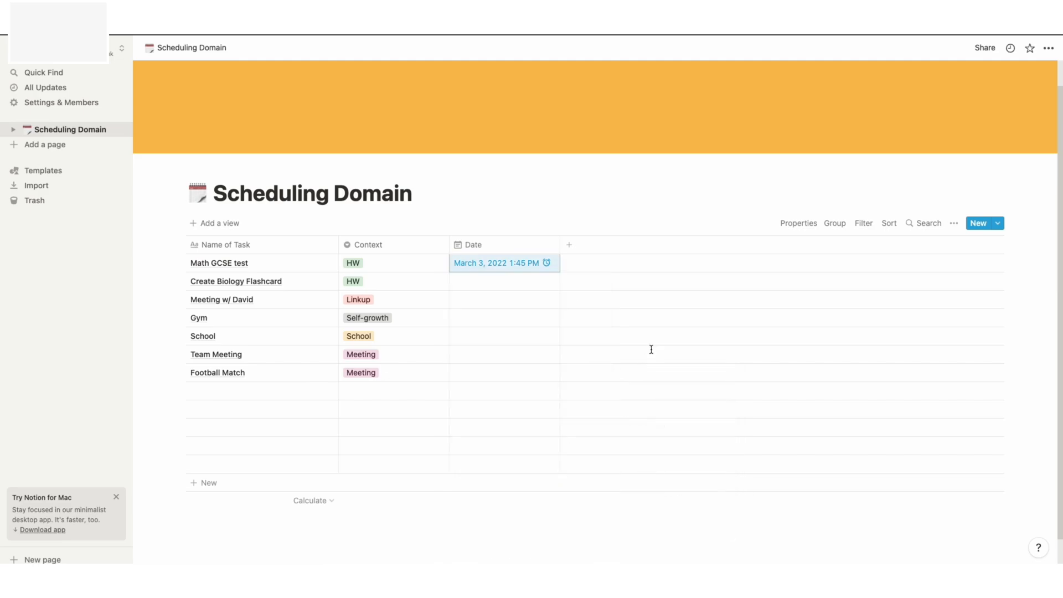
# - Set the Date of Create Biology Flashcard to February 28, 2022 at 5:00 PM
pyautogui.click(494, 285)
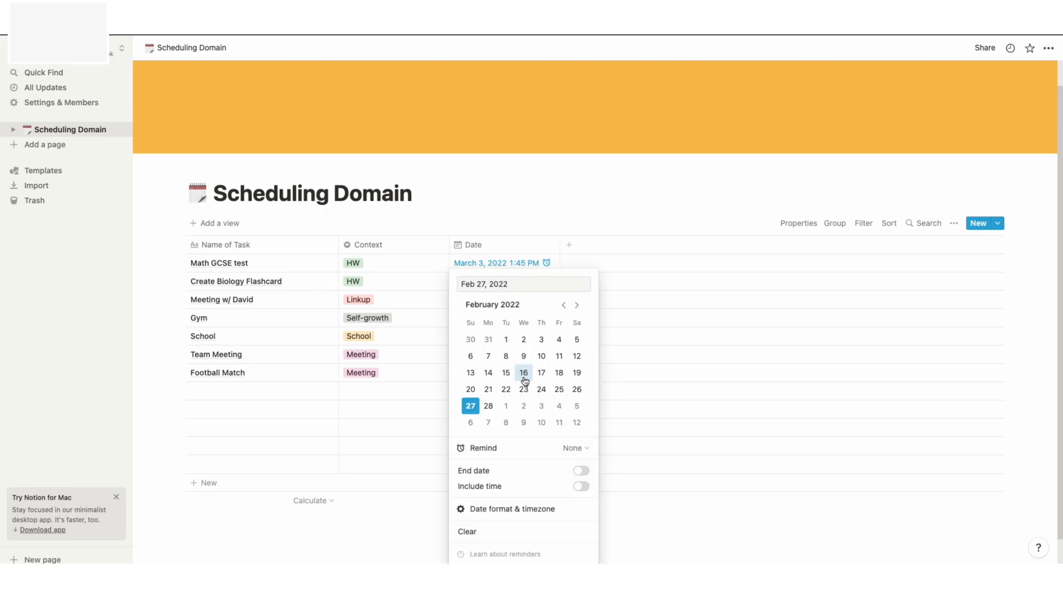
pyautogui.click(487, 406)
pyautogui.click(581, 486)
pyautogui.click(527, 285)
pyautogui.press('BackSpace')
pyautogui.write('5:00pm')
pyautogui.press('Return')
# - Set the Date of the third row's meeting task to March 1, 2022 at 6:00 PM
pyautogui.click(489, 307)
pyautogui.click(581, 486)
pyautogui.click(506, 406)
pyautogui.click(563, 283)
pyautogui.press('BackSpace')
pyautogui.write('6:00pm')
pyautogui.press('Return')
# - Set the Date of the Gym task to February 28, 2022 at 6:00 PM
pyautogui.click(499, 318)
pyautogui.click(489, 406)
pyautogui.click(581, 486)
pyautogui.click(553, 284)
pyautogui.write('6:00pm')
pyautogui.press('Return')
# - Set the Date of the School task to February 28, 2022 with a reminder on the day of the event
pyautogui.click(502, 336)
pyautogui.click(581, 266)
pyautogui.click(582, 266)
pyautogui.click(576, 227)
pyautogui.click(642, 213)
pyautogui.click(501, 336)
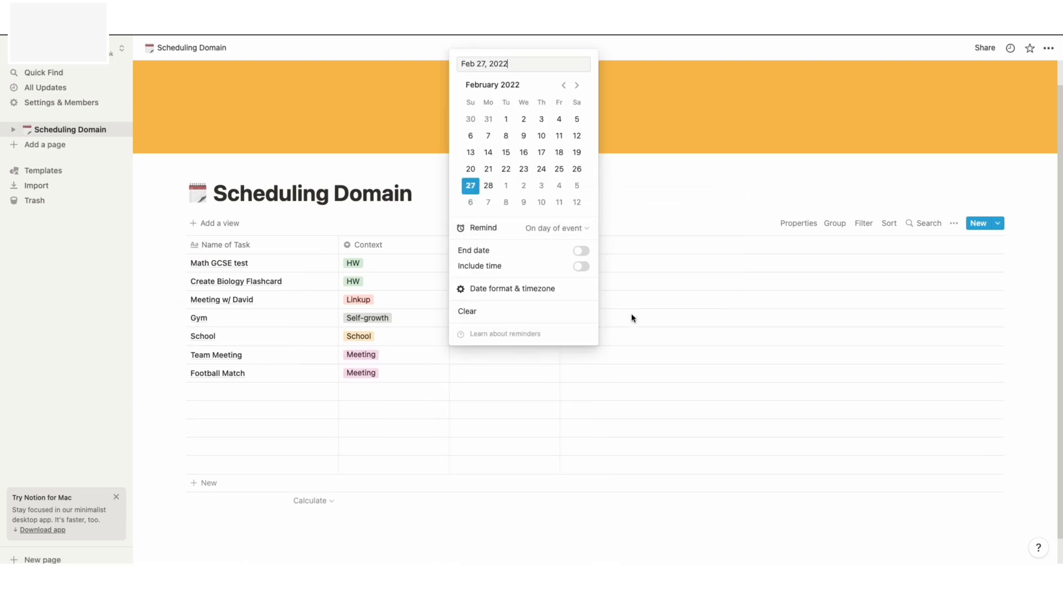
pyautogui.click(489, 186)
pyautogui.click(626, 299)
# - Set the Date of Team Meeting to March 3, 2022 and of Football Match to March 5, 2022
pyautogui.click(505, 354)
pyautogui.click(542, 204)
pyautogui.click(641, 334)
pyautogui.click(505, 373)
pyautogui.click(577, 222)
pyautogui.click(642, 332)
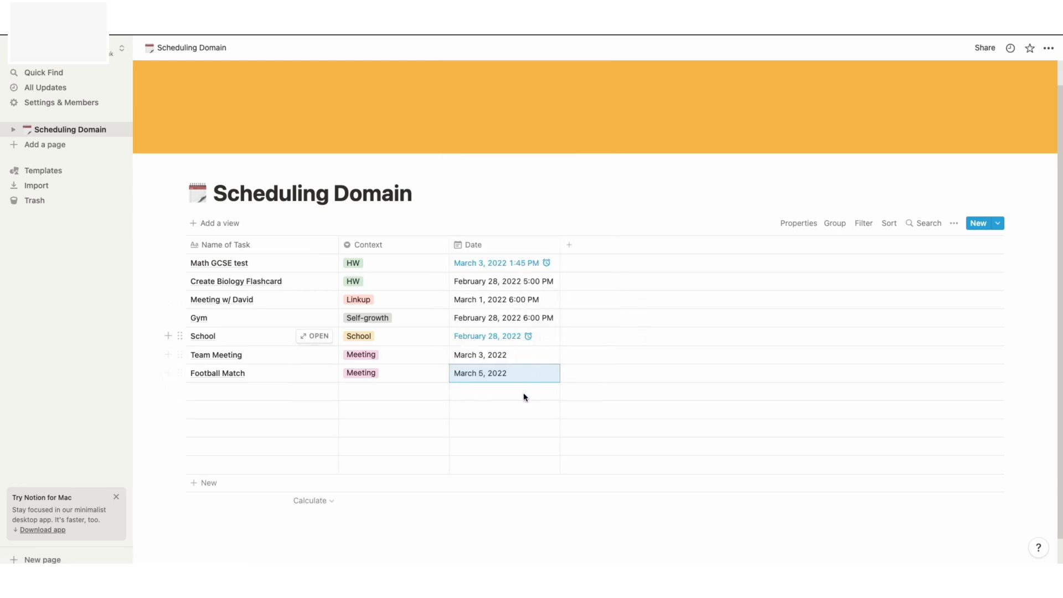
# - Review the date and reminder settings of the Create Biology Flashcard and Math GCSE test tasks
pyautogui.click(612, 299)
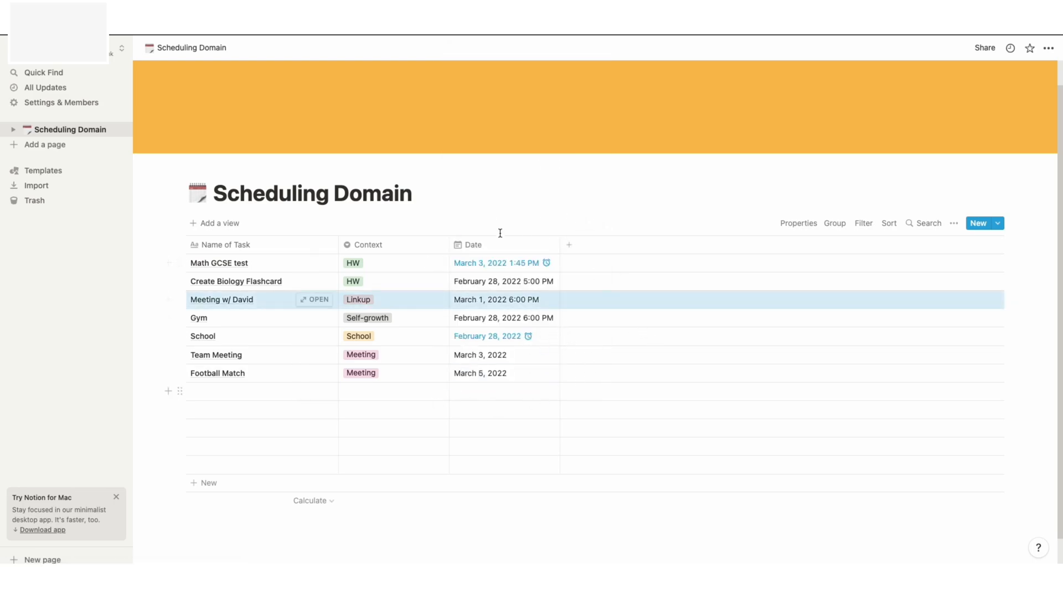
pyautogui.click(617, 318)
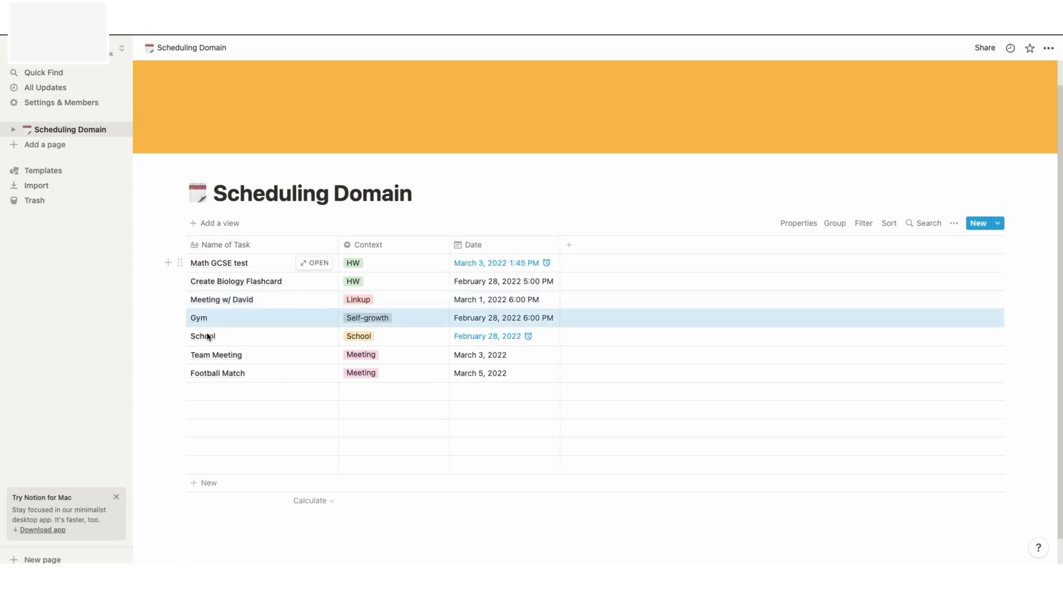
pyautogui.click(536, 286)
pyautogui.press('Escape')
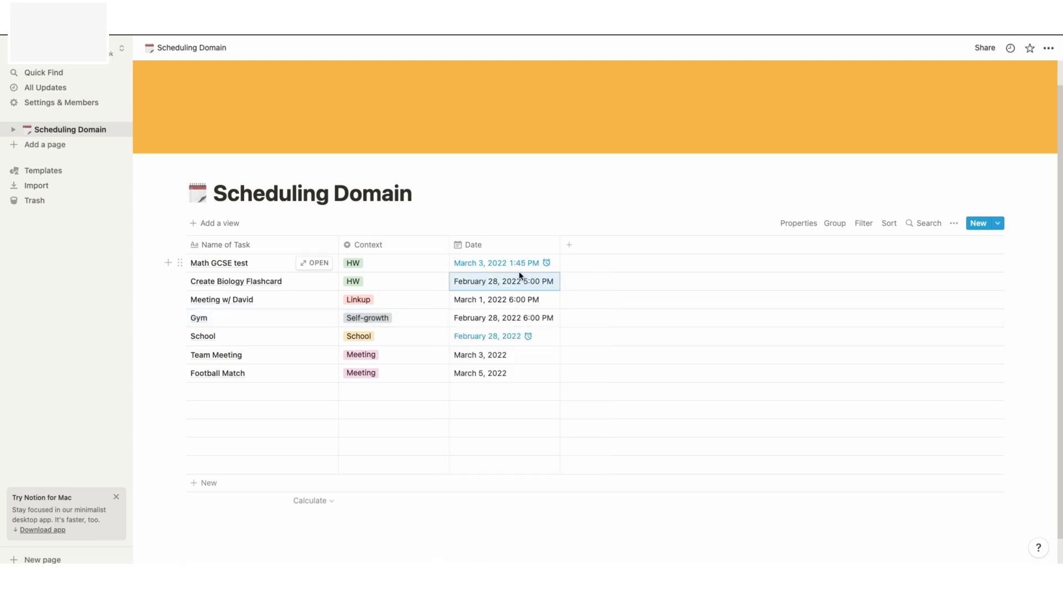
pyautogui.click(523, 265)
pyautogui.press('Escape')
pyautogui.click(499, 262)
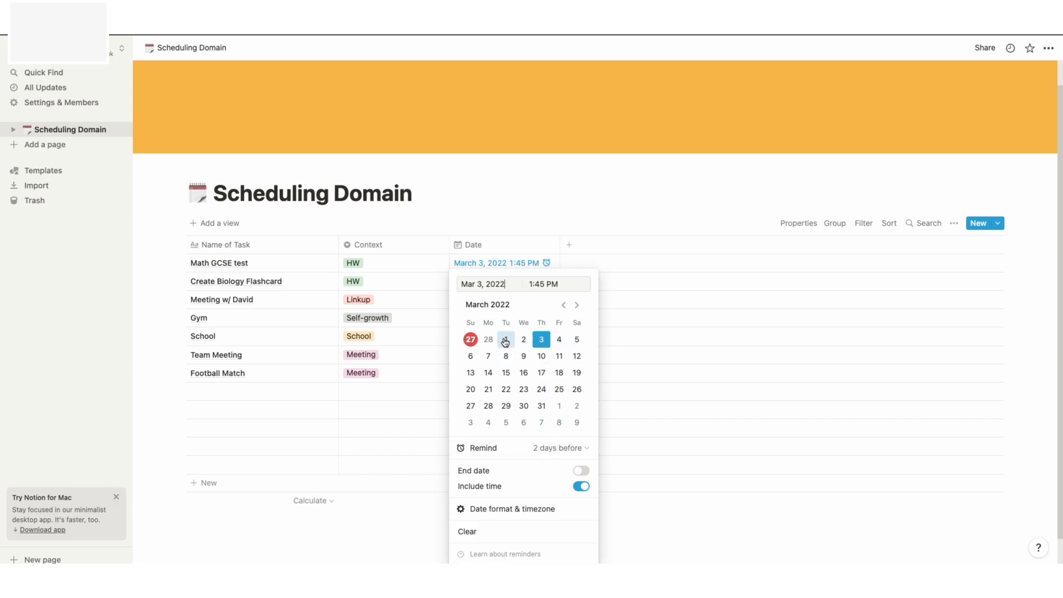
pyautogui.click(637, 329)
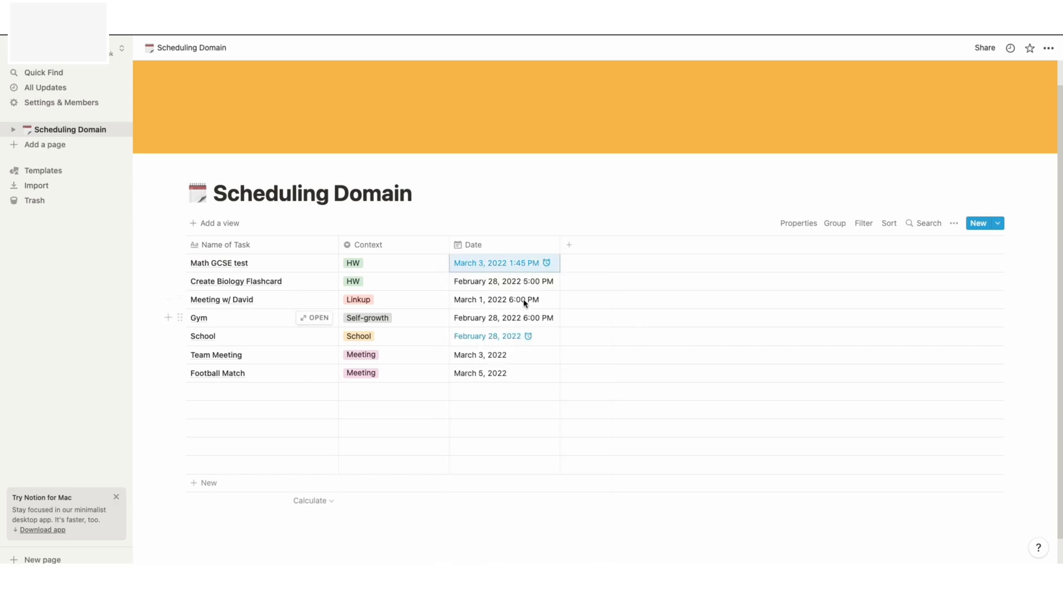
# - Add a reminder 2 days before (9:00 AM) to the Create Biology Flashcard date
pyautogui.click(521, 283)
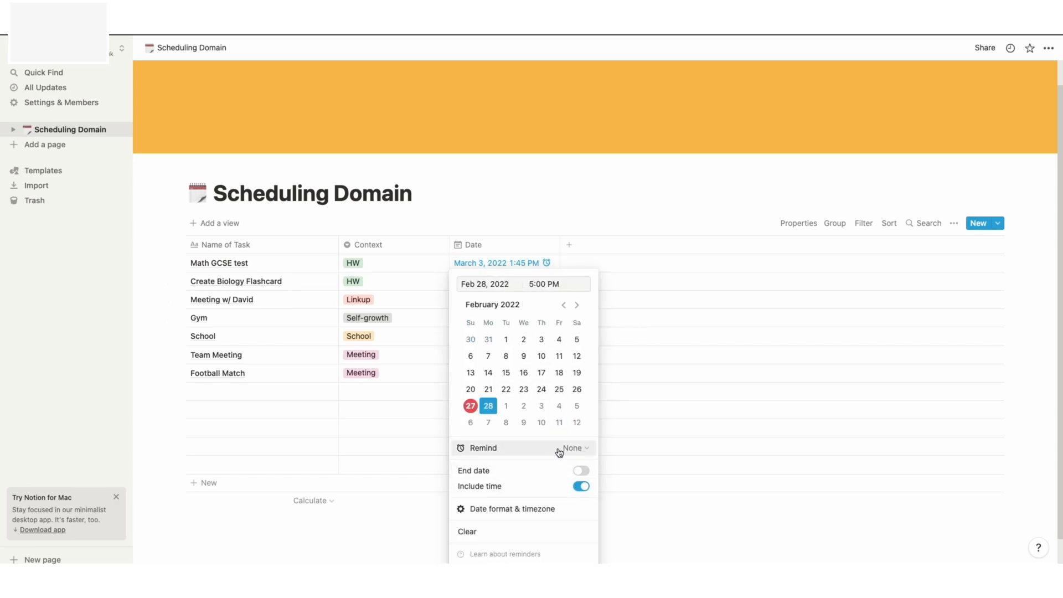
pyautogui.click(519, 450)
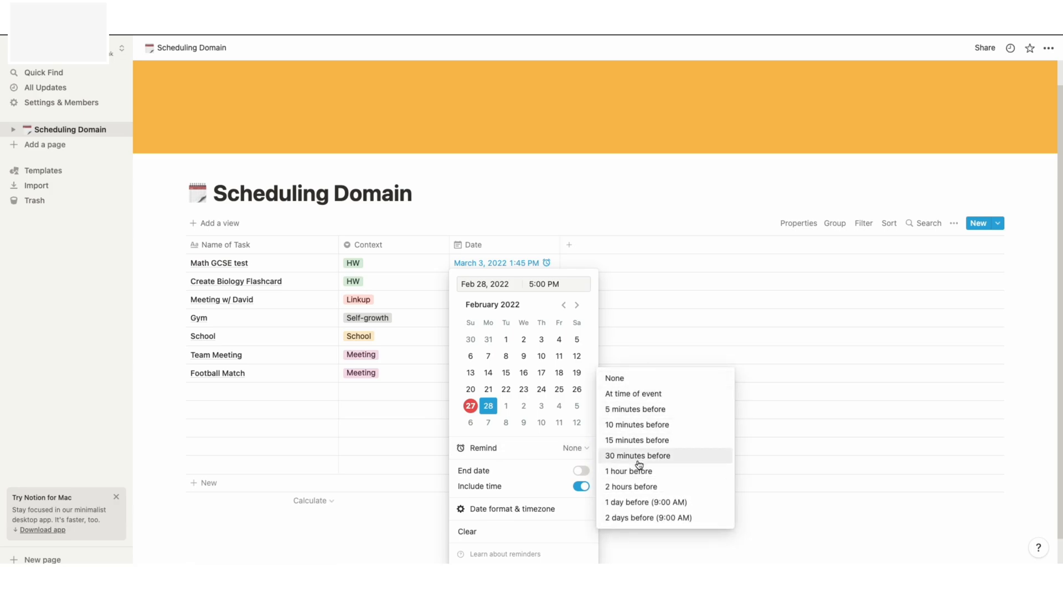
pyautogui.click(637, 517)
pyautogui.click(696, 284)
# - Add reminders to the dates of the third row's meeting, Gym, Team Meeting and Football Match tasks
pyautogui.click(545, 310)
pyautogui.click(576, 447)
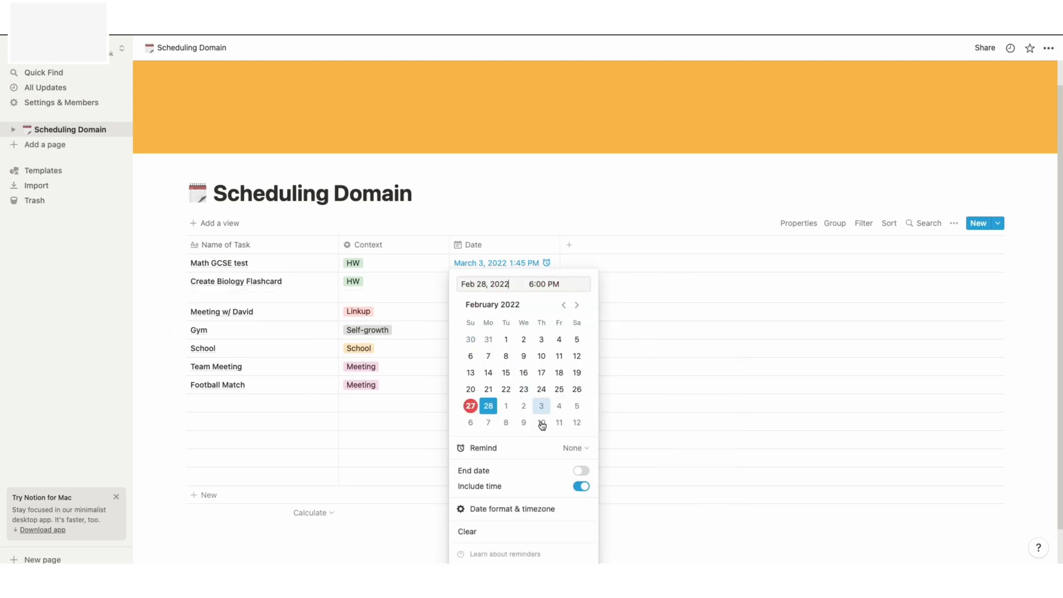
pyautogui.click(576, 447)
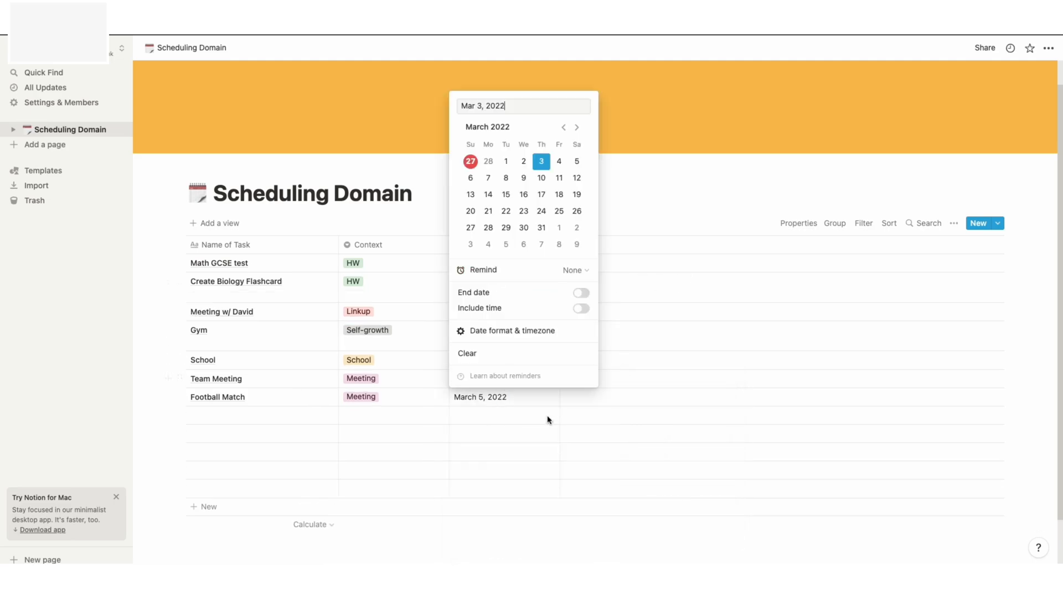
pyautogui.click(576, 270)
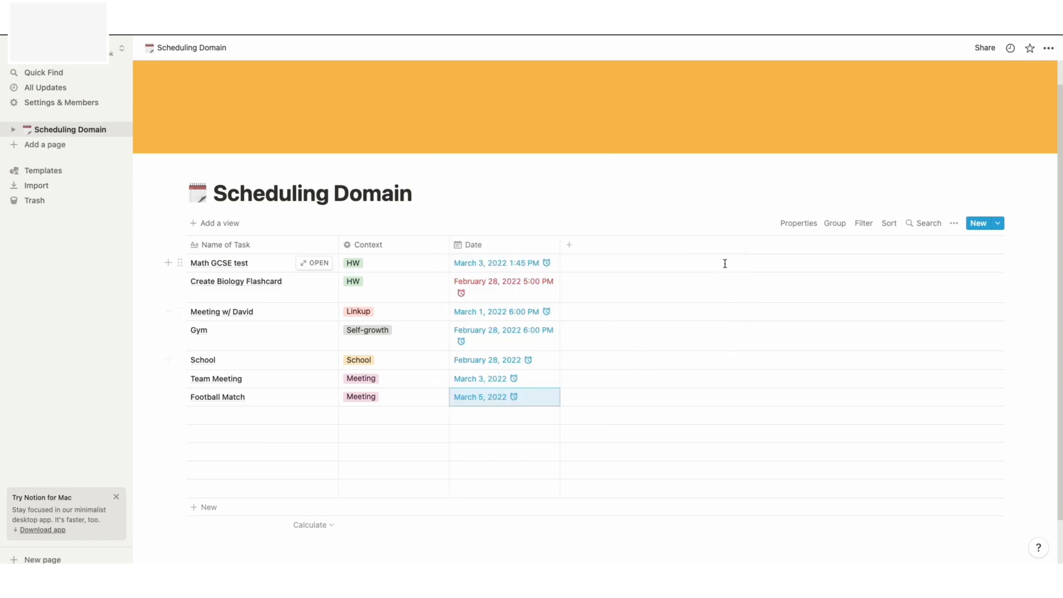
pyautogui.click(632, 223)
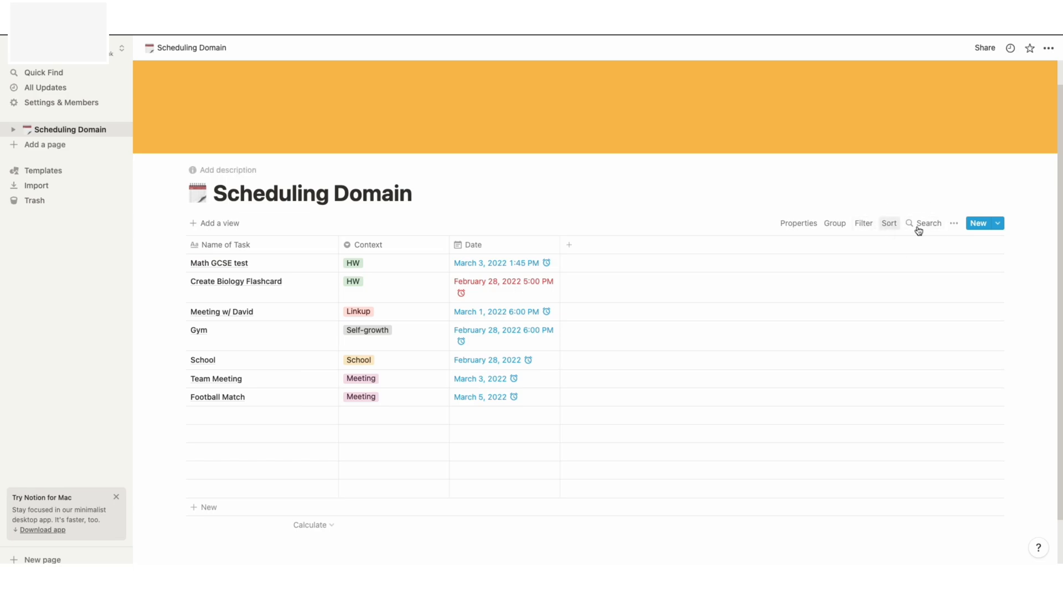
# - Turn off cell wrapping for the Scheduling Domain table view
pyautogui.click(954, 224)
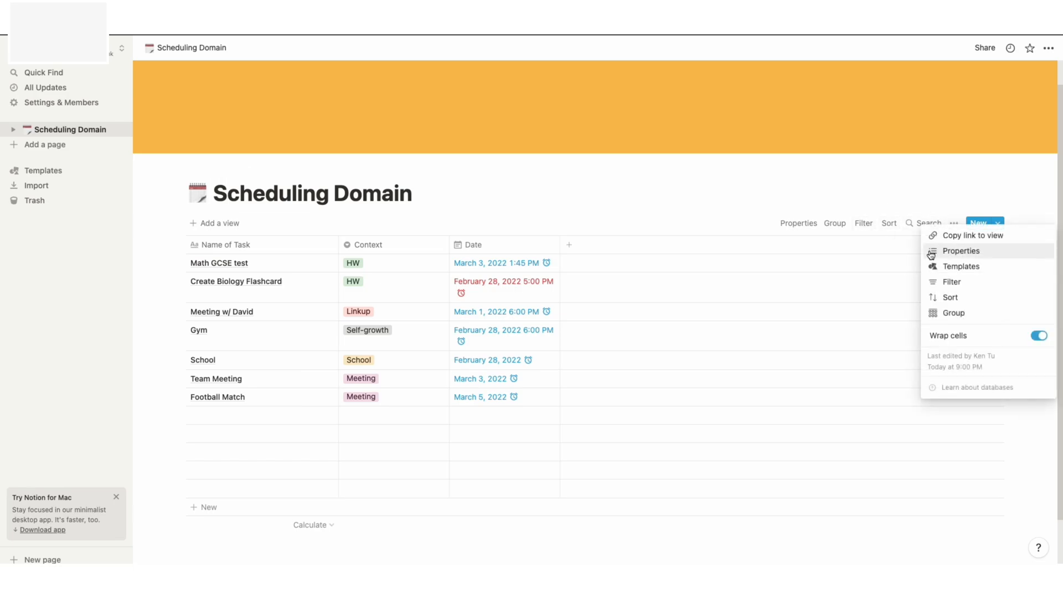
pyautogui.click(1040, 339)
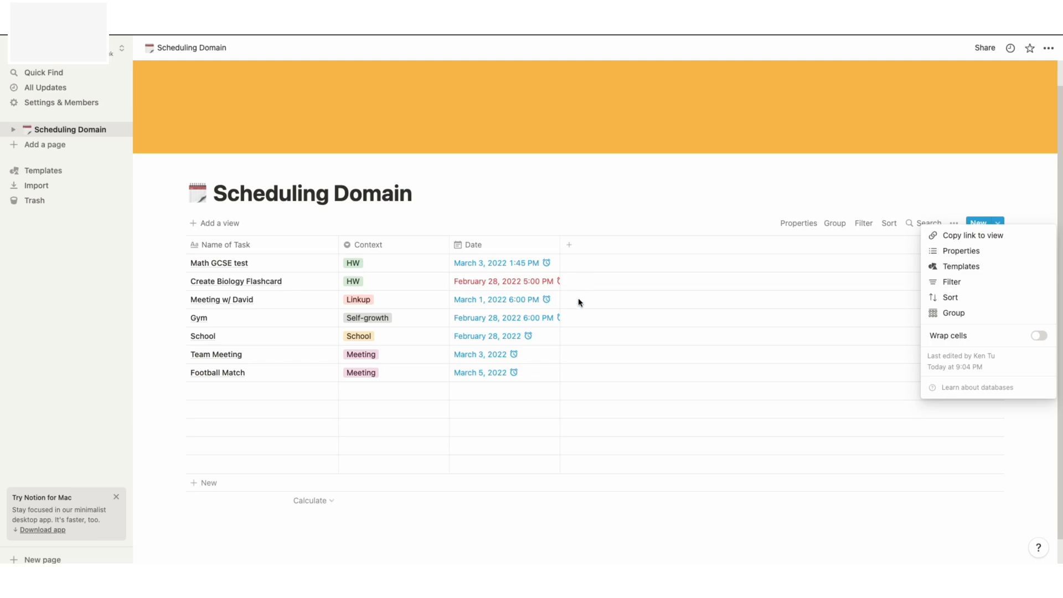
pyautogui.click(605, 195)
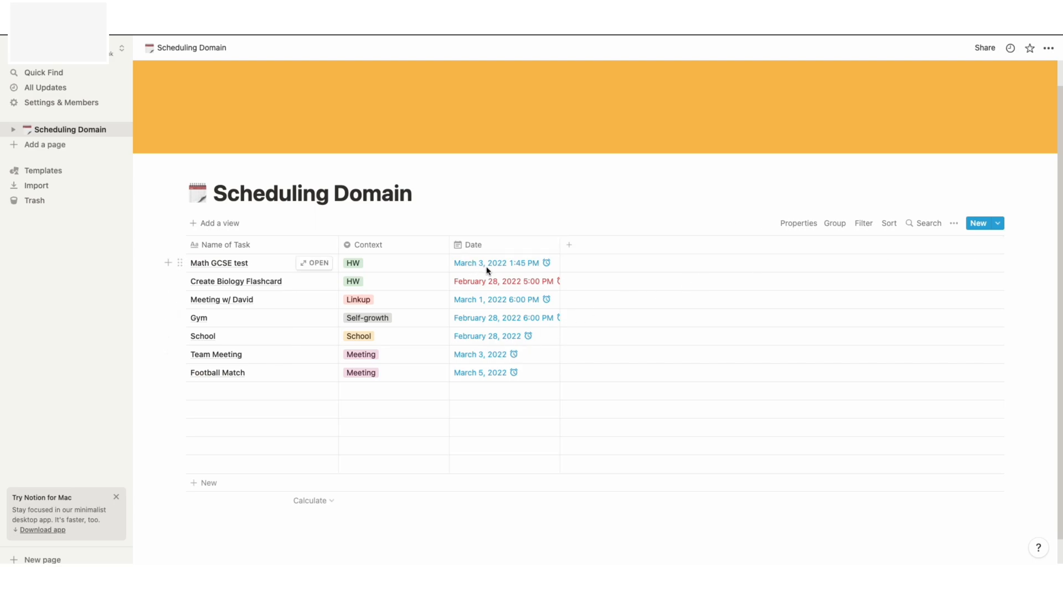
# - Sort the Scheduling Domain table by Date in ascending order
pyautogui.click(955, 224)
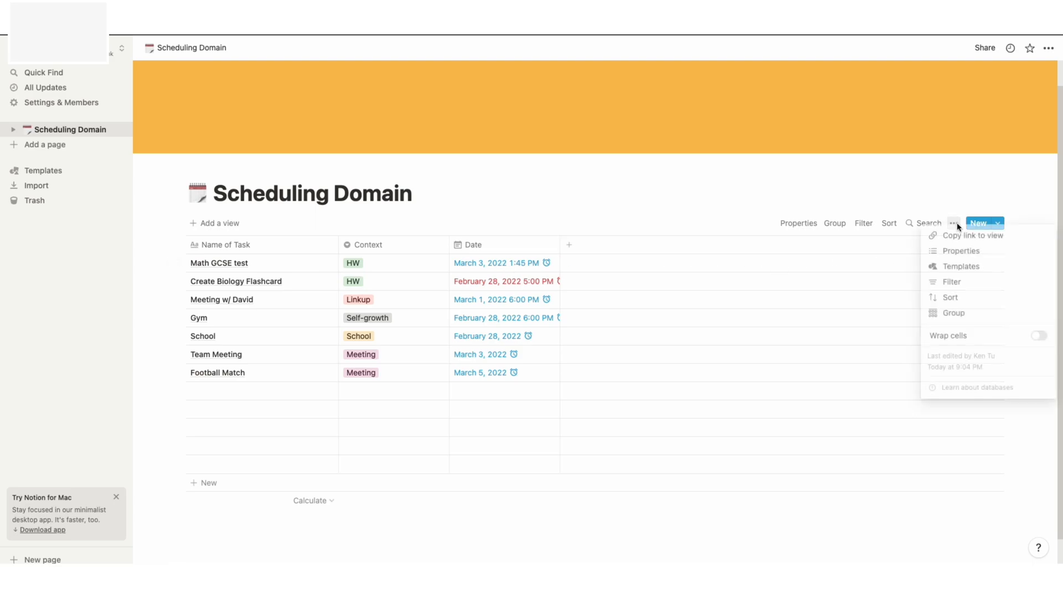
pyautogui.click(947, 303)
pyautogui.click(815, 324)
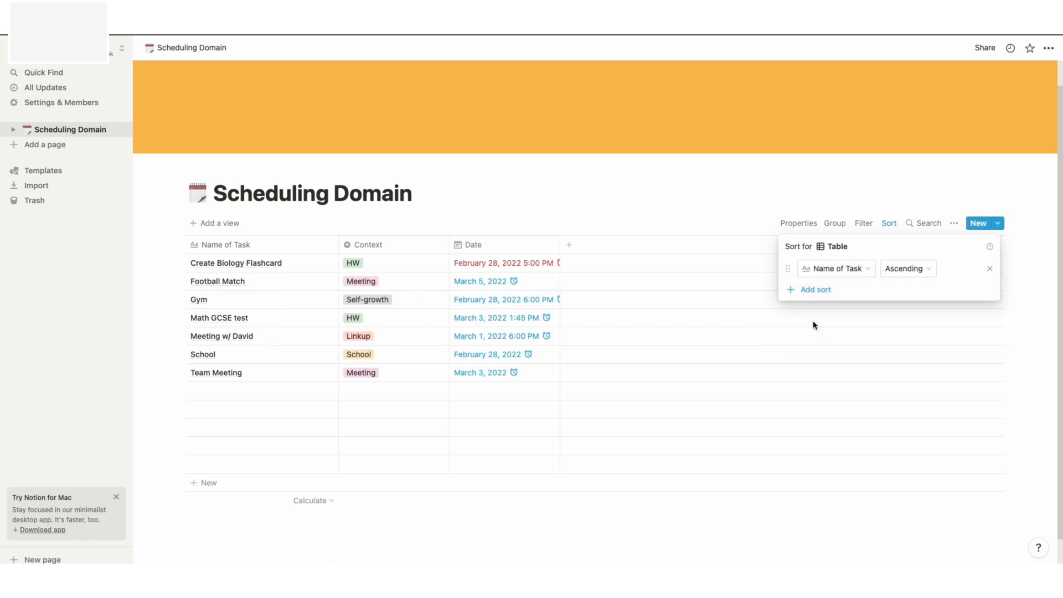
pyautogui.click(846, 273)
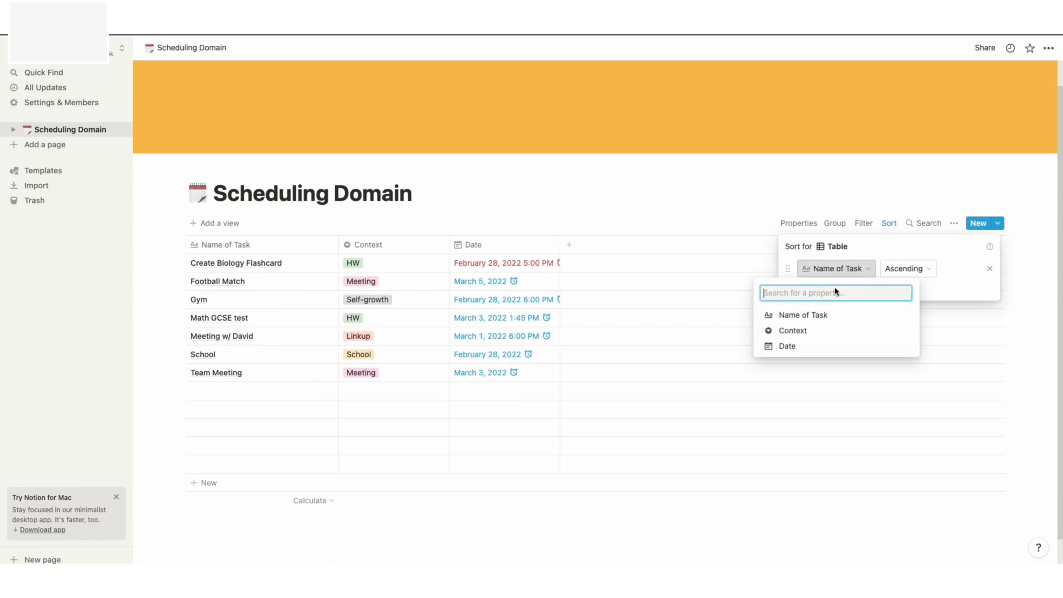
pyautogui.click(796, 348)
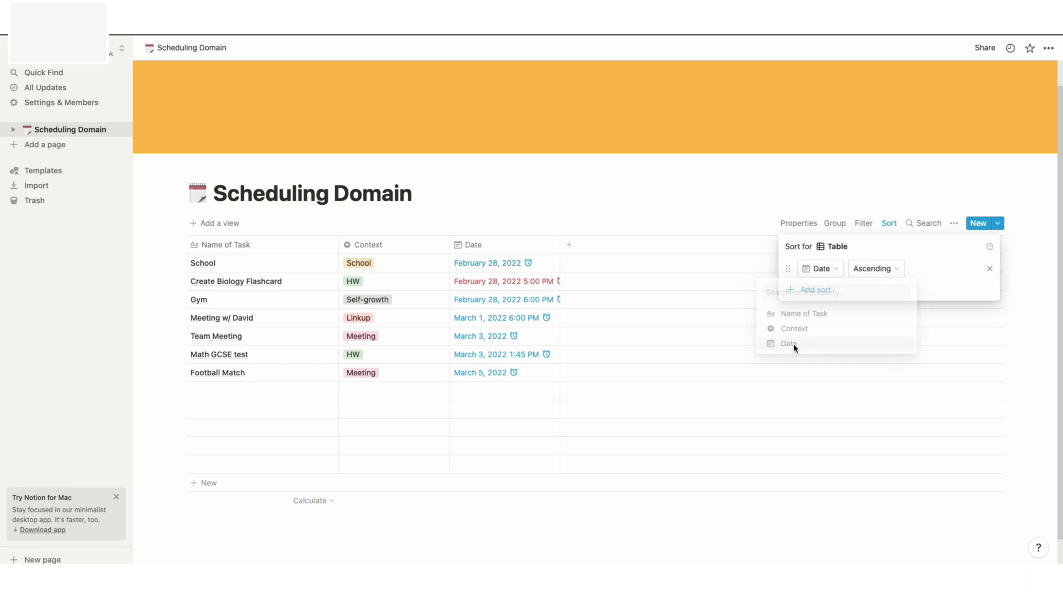
pyautogui.click(879, 270)
pyautogui.click(928, 256)
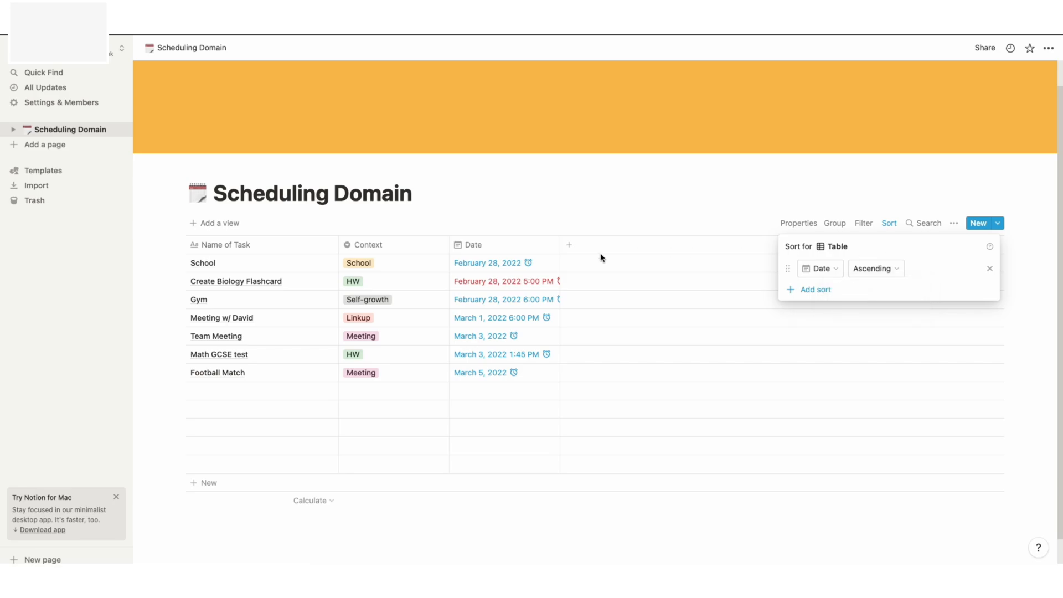
pyautogui.click(488, 206)
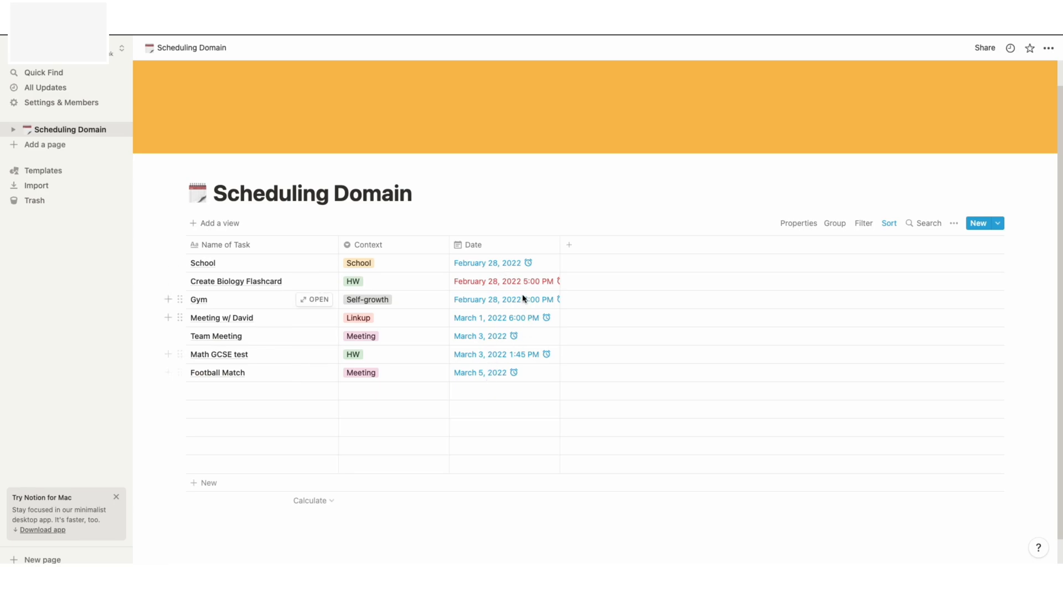
# - Review the date and reminder settings of the School and Football Match tasks
pyautogui.click(502, 269)
pyautogui.press('Escape')
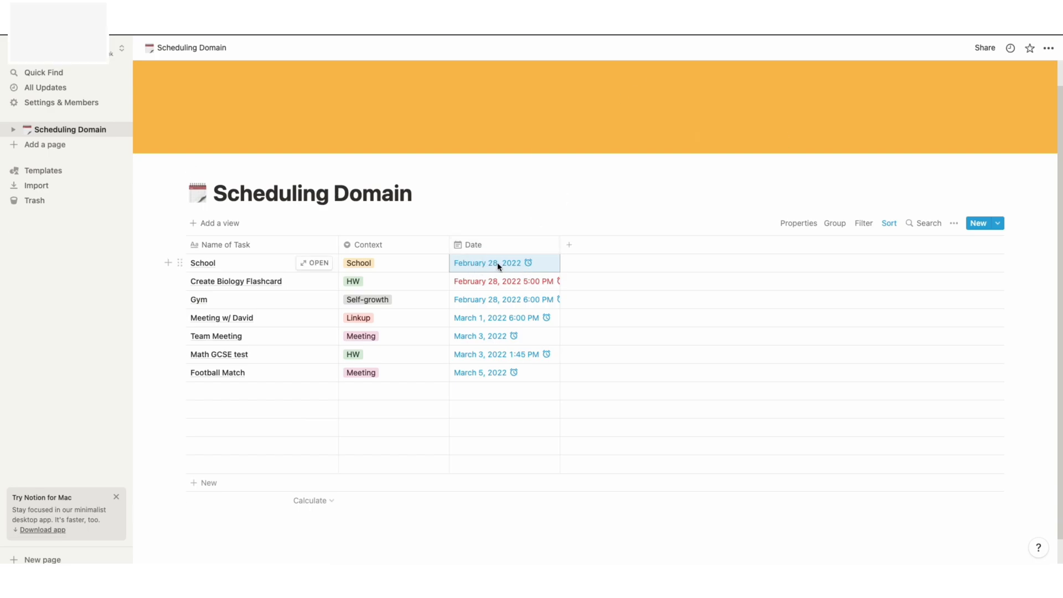
pyautogui.click(487, 376)
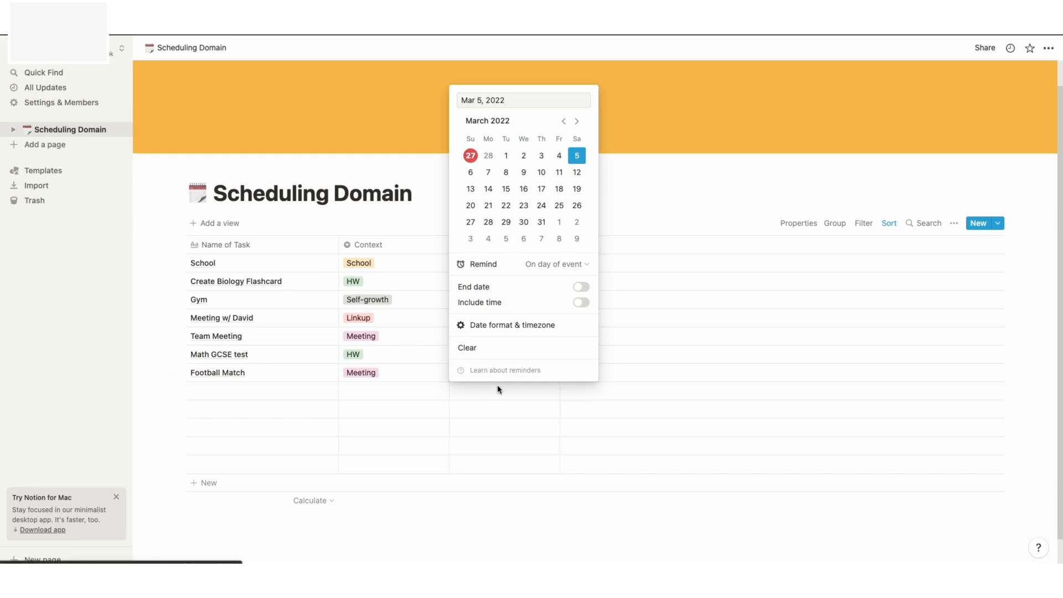
pyautogui.press('Escape')
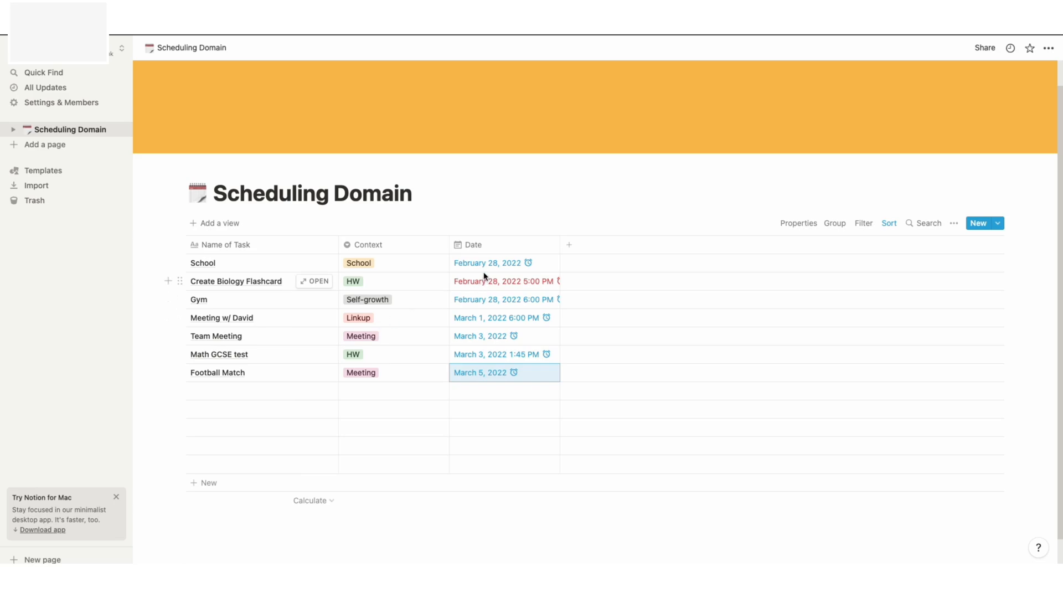
# - Dismiss the Notion for Mac promotion in the sidebar
pyautogui.click(117, 497)
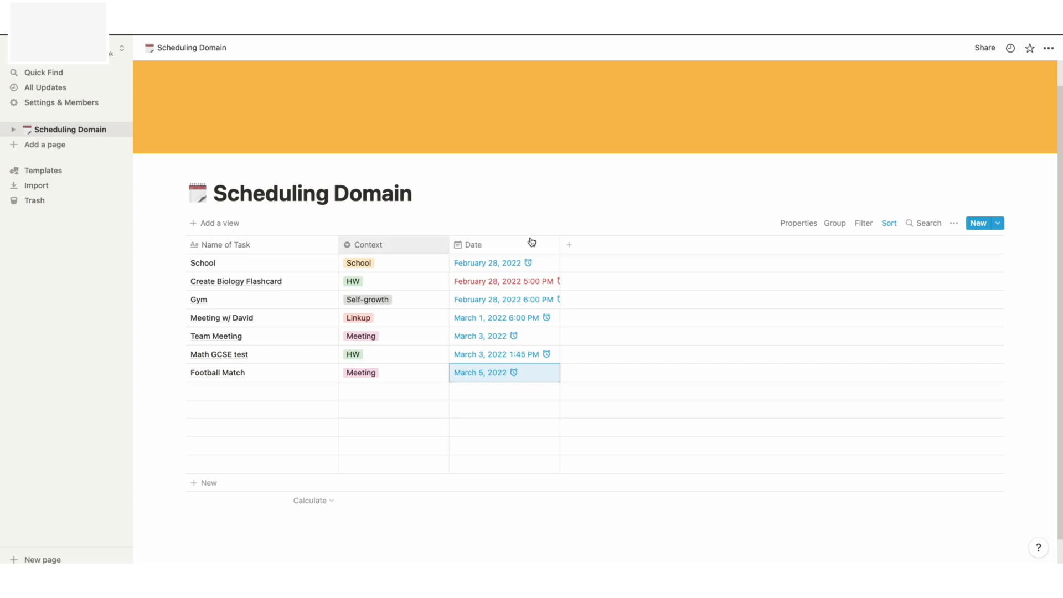
pyautogui.scroll(1, 444, 245)
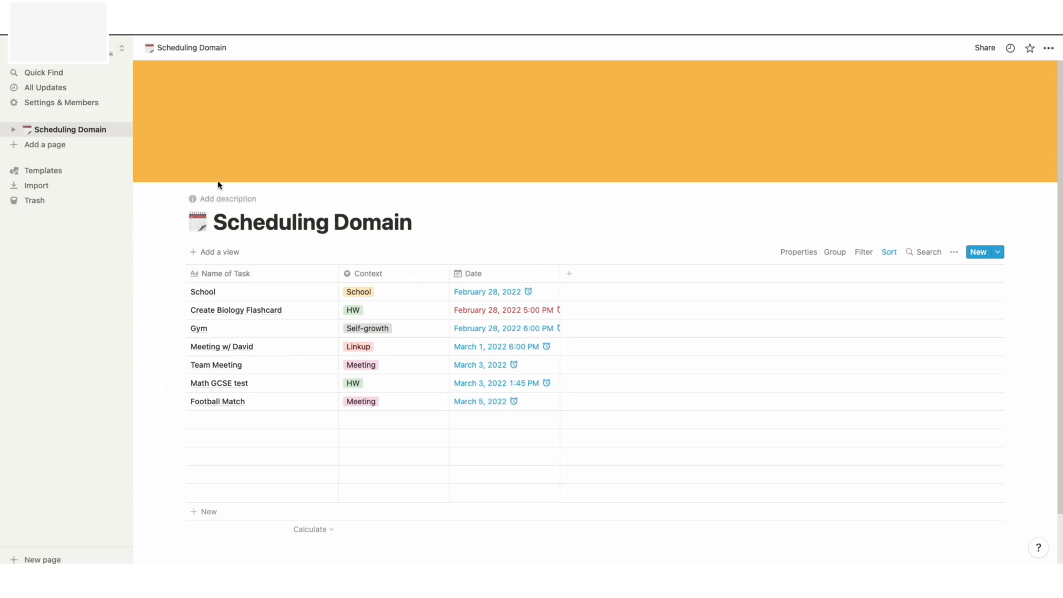
# - Add a new page to the workspace and enable small text and full width for it
pyautogui.click(61, 151)
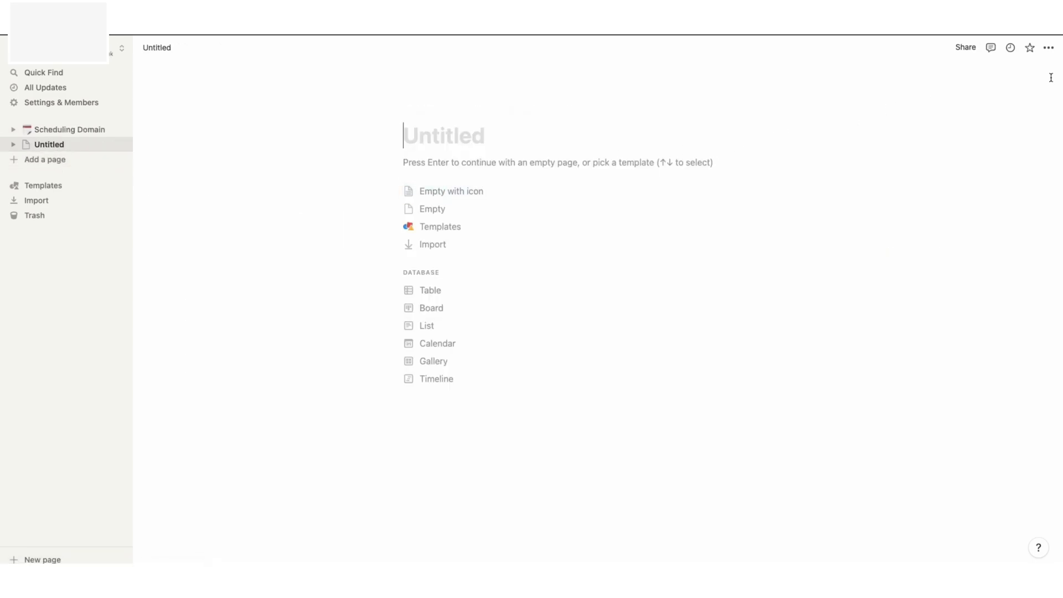
pyautogui.click(1049, 48)
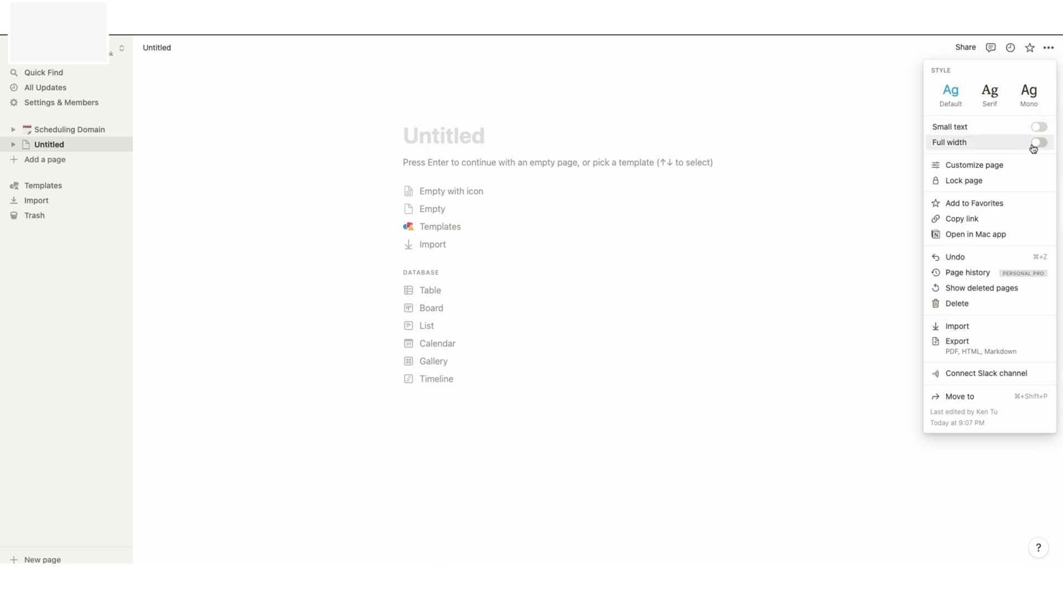
pyautogui.click(1039, 128)
pyautogui.click(1039, 143)
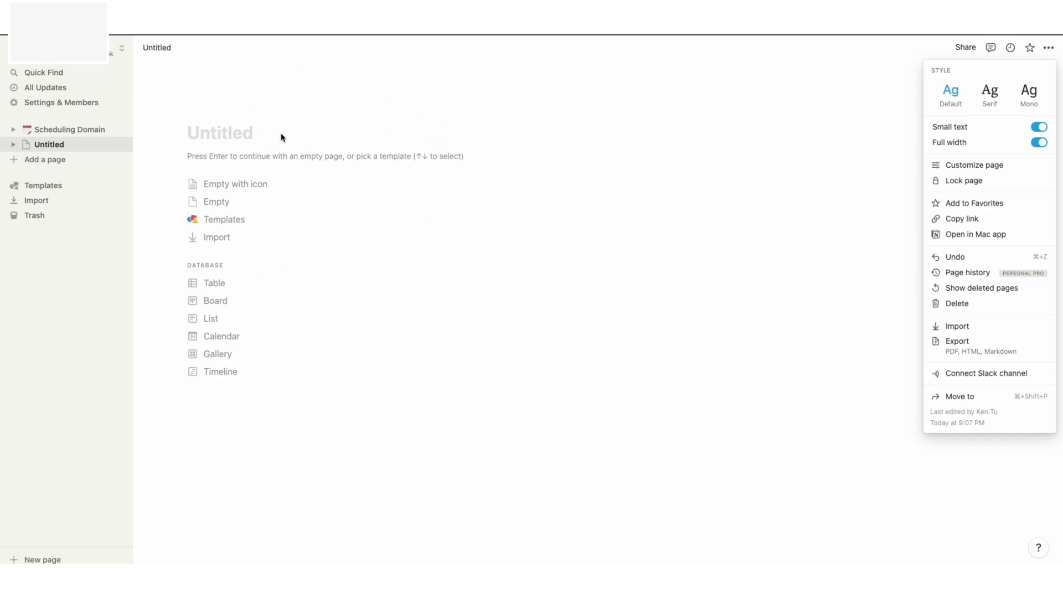
pyautogui.click(248, 135)
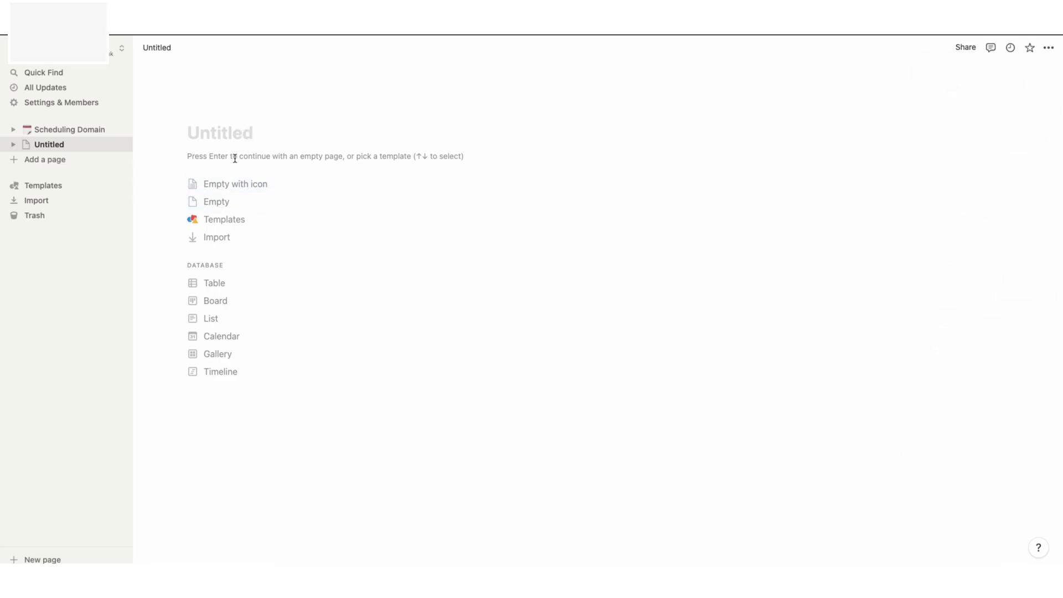
# - Start the new page as an empty one and insert a linked database of Scheduling Domain in its body
pyautogui.click(235, 158)
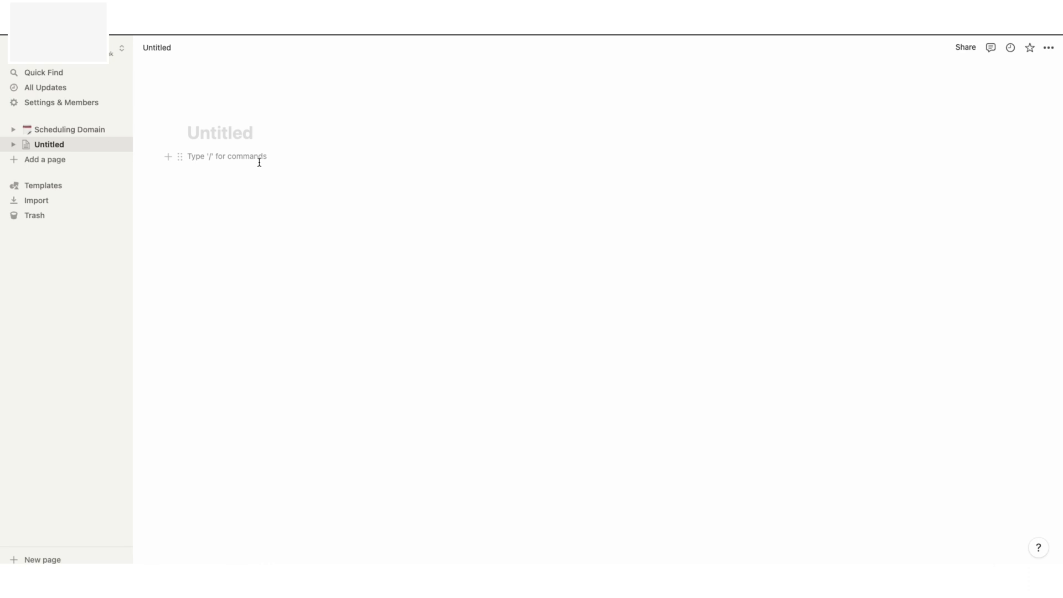
pyautogui.write('/')
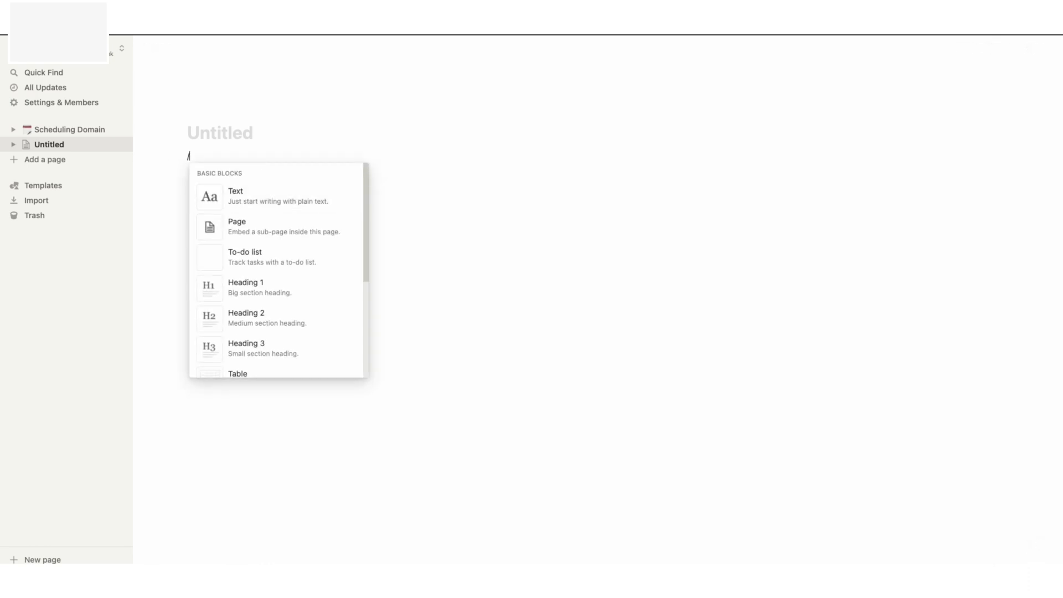
pyautogui.write('create linked')
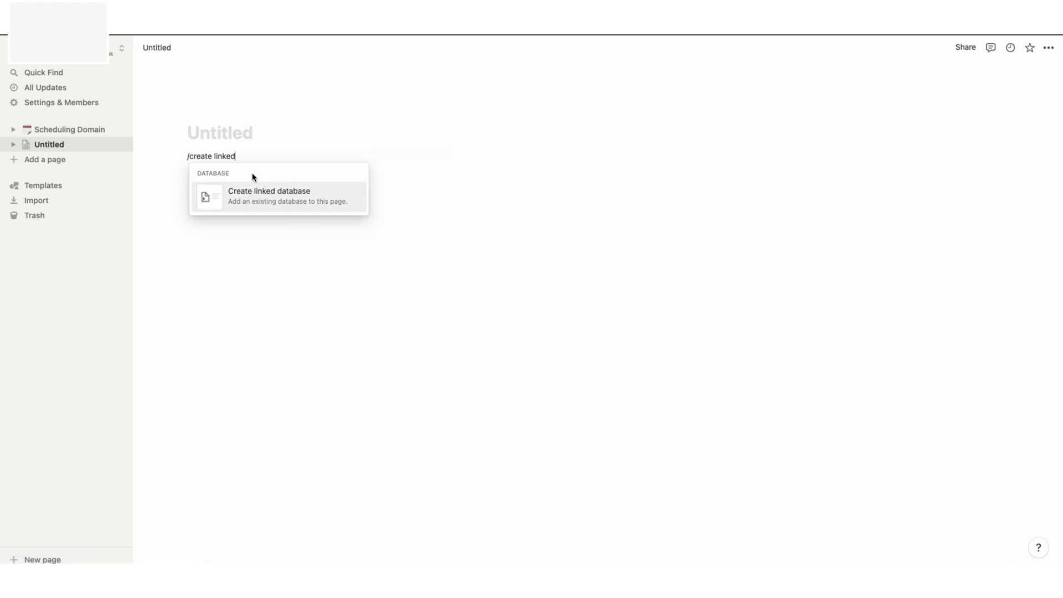
pyautogui.moveTo(264, 208)
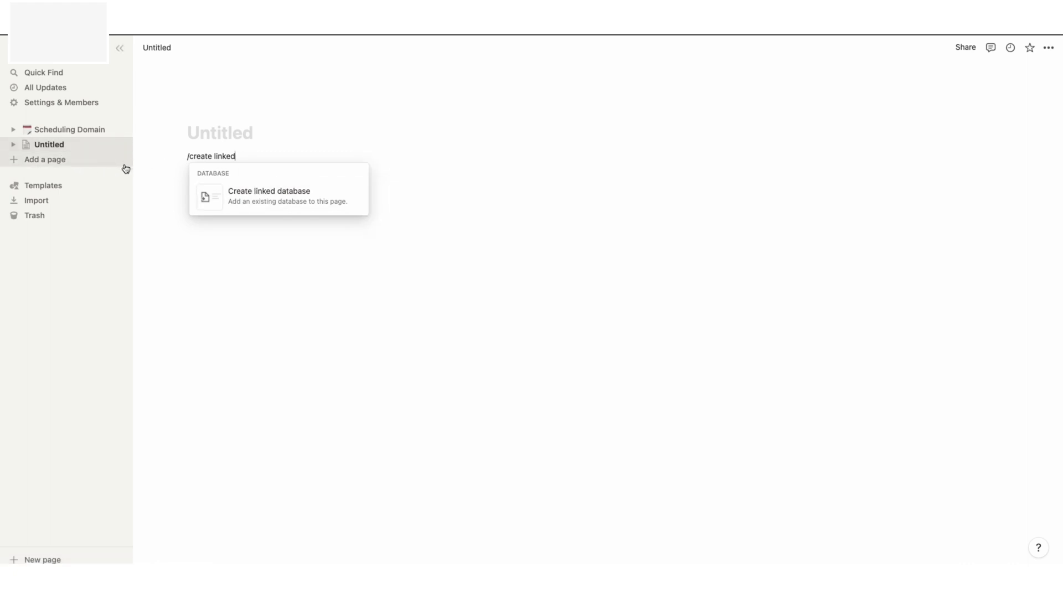
pyautogui.click(271, 199)
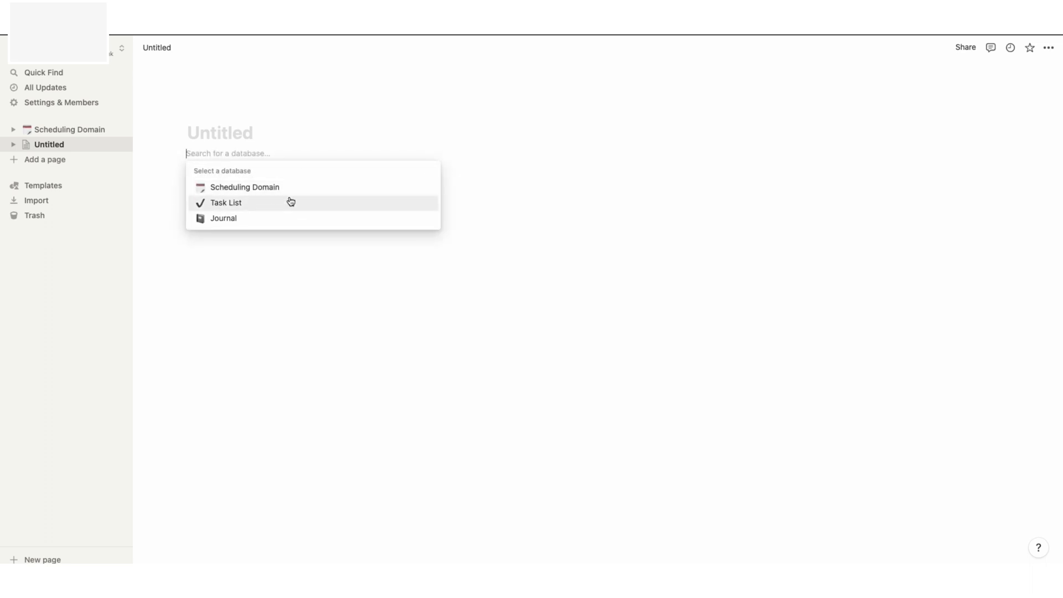
pyautogui.click(250, 190)
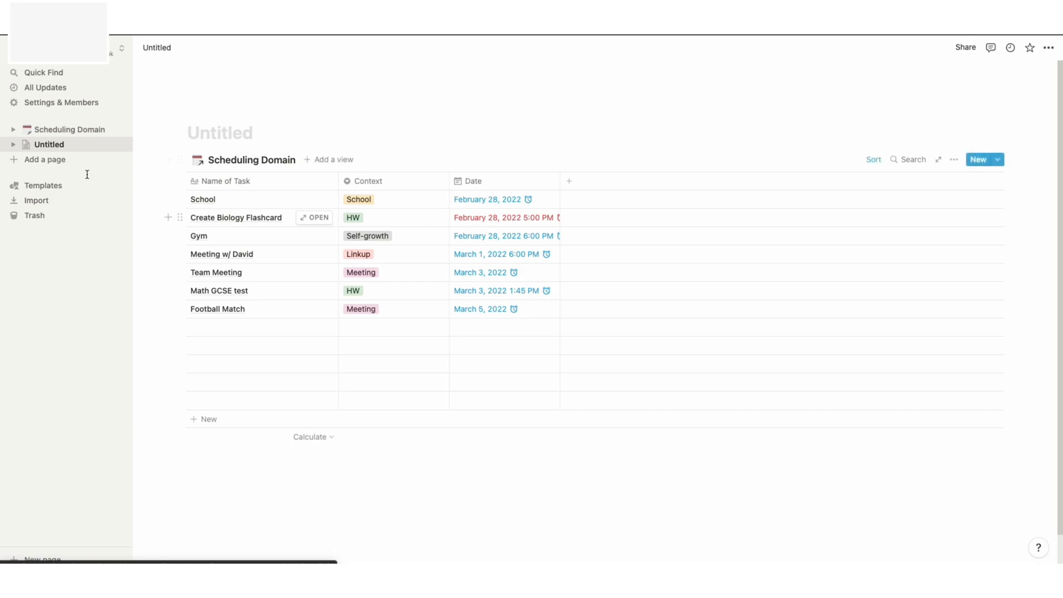
# - Compare the linked table with the original Scheduling Domain page and title the new page "Calendar Overview"
pyautogui.click(69, 131)
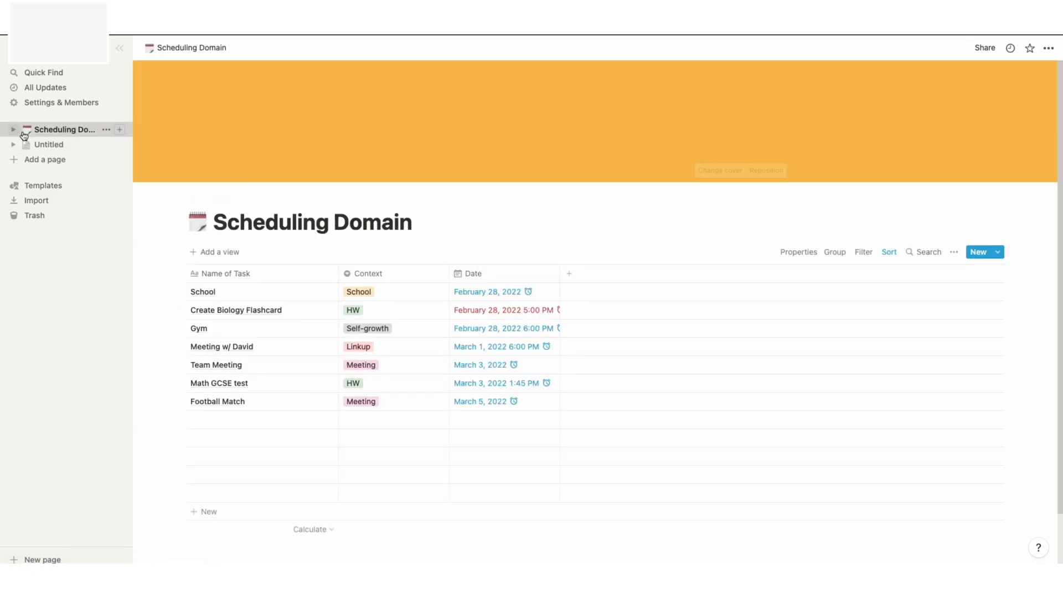
pyautogui.click(55, 145)
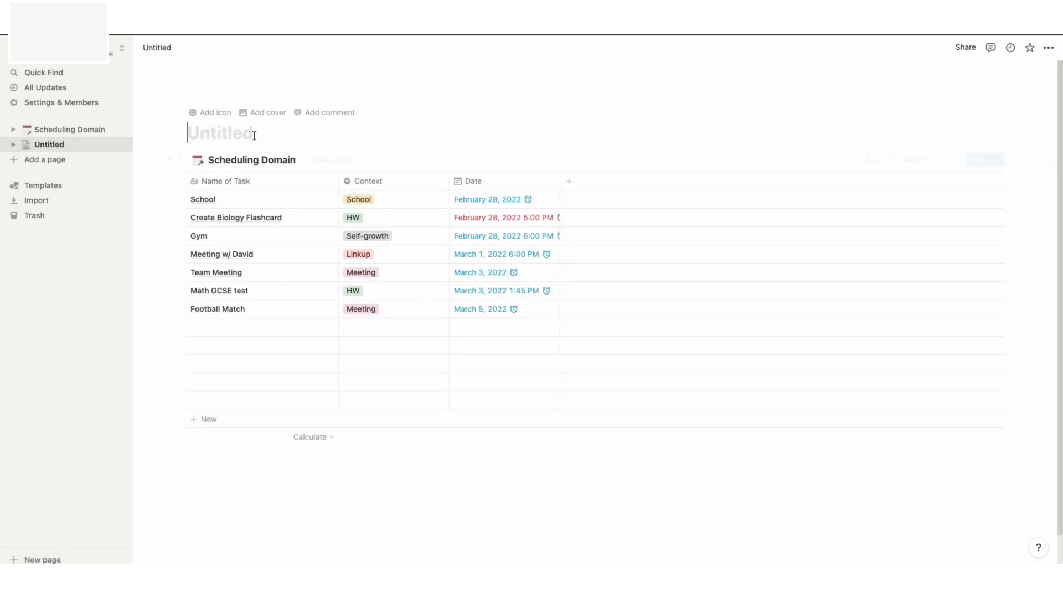
pyautogui.write('Calde')
pyautogui.press('BackSpace')
pyautogui.press('BackSpace')
pyautogui.write('endar')
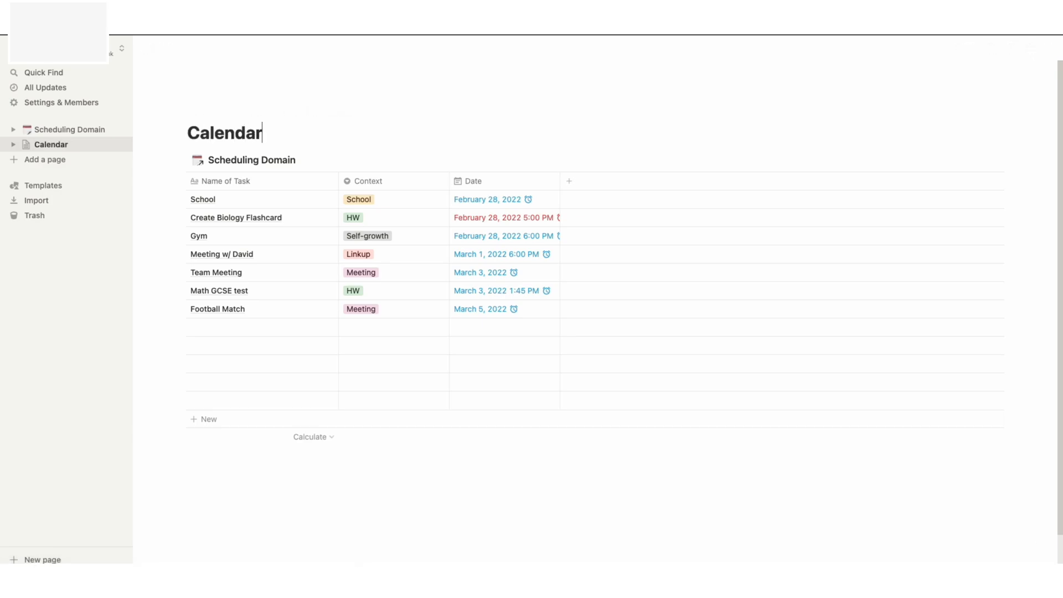
pyautogui.write(' Overview')
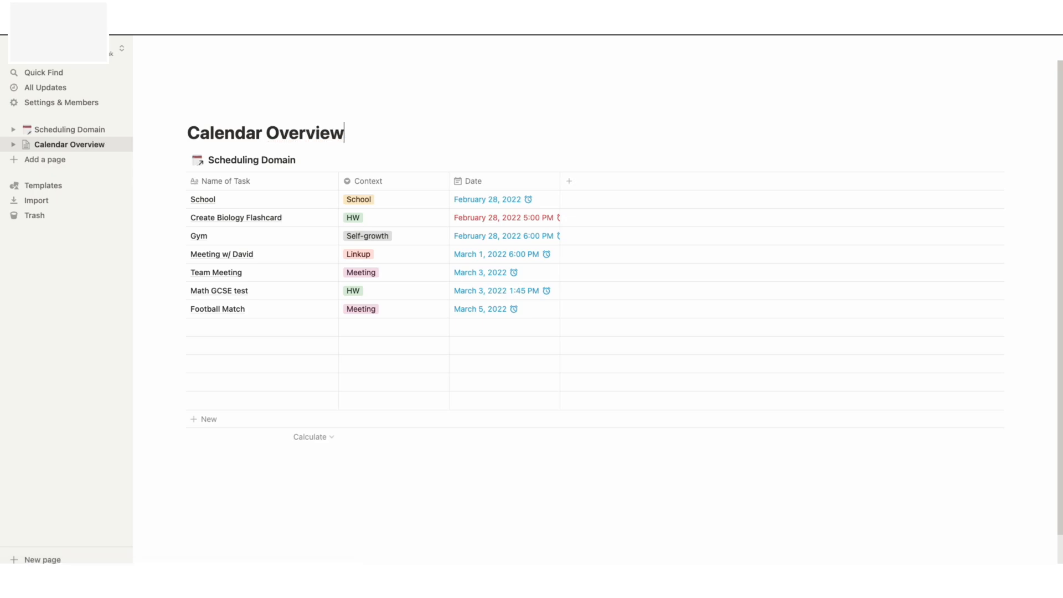
# - Give the Calendar Overview page the calendar emoji showing July 17 as its icon
pyautogui.click(213, 120)
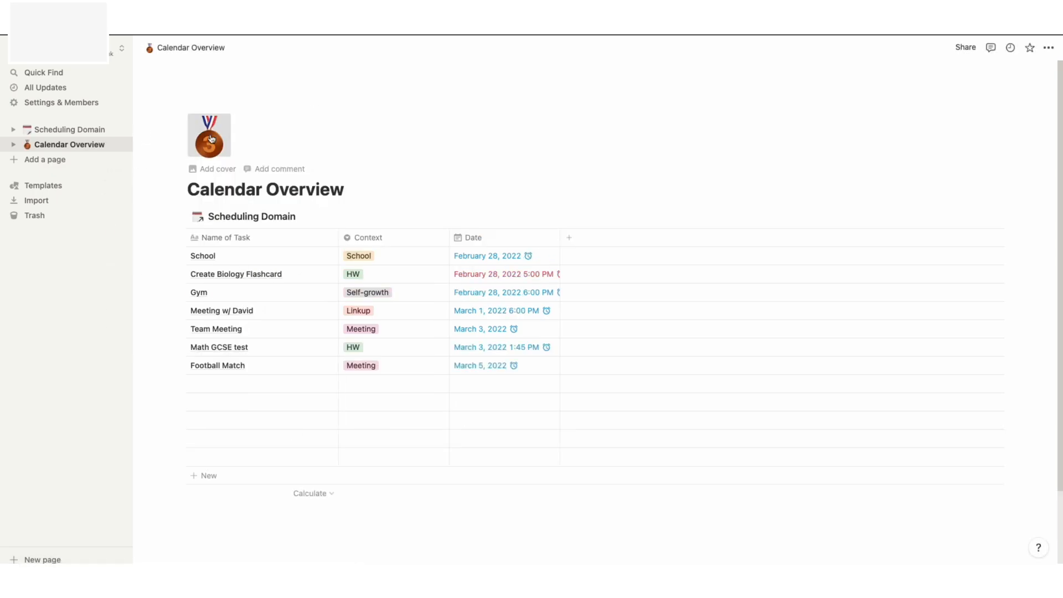
pyautogui.click(211, 138)
pyautogui.write('calend')
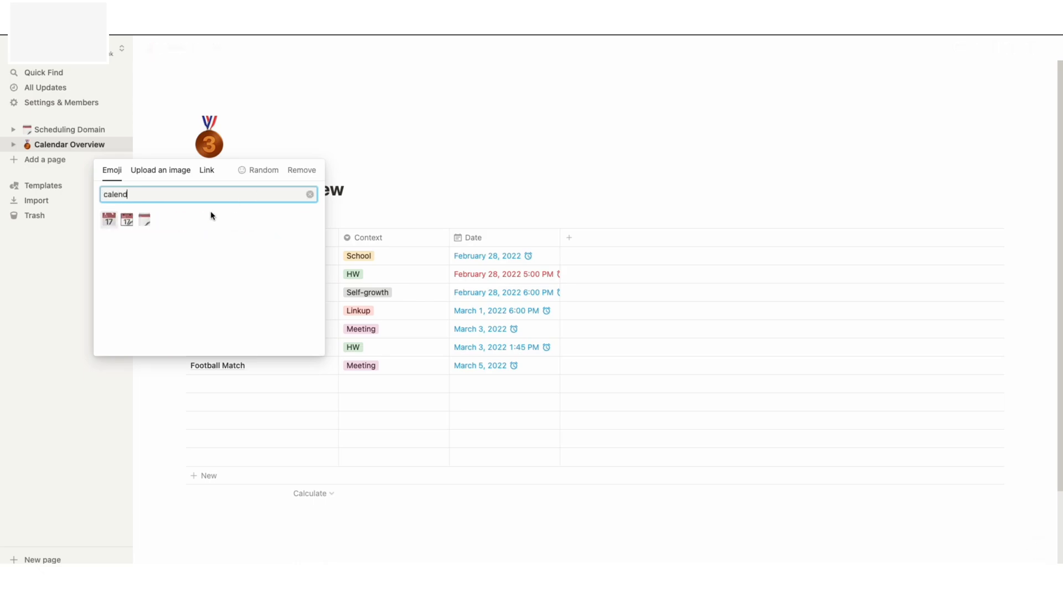
pyautogui.click(109, 220)
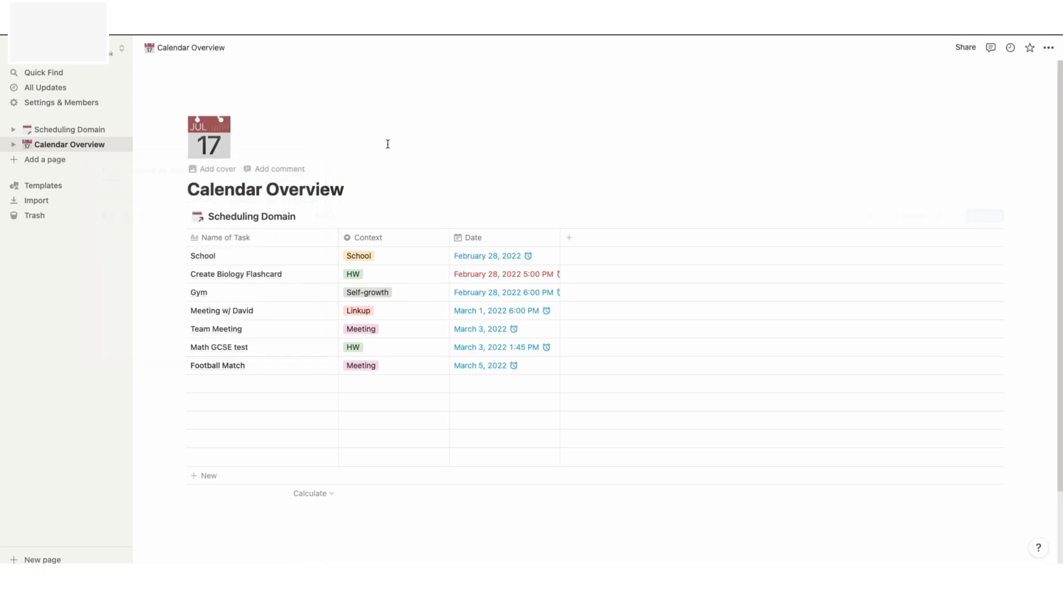
# - Add a cover to the Calendar Overview page and change it to the solid red colour from the gallery
pyautogui.click(216, 169)
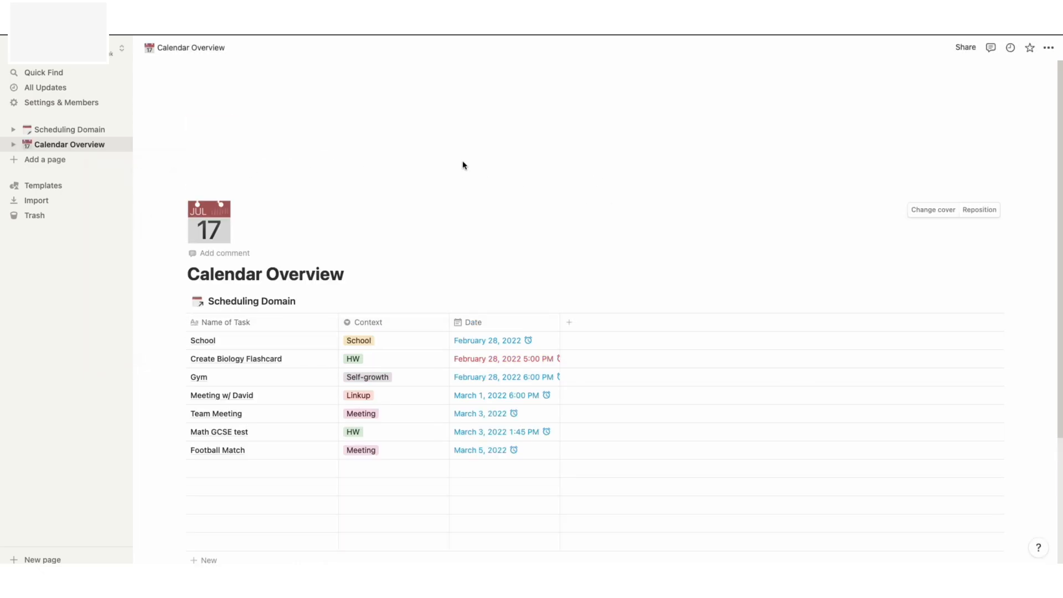
pyautogui.click(948, 211)
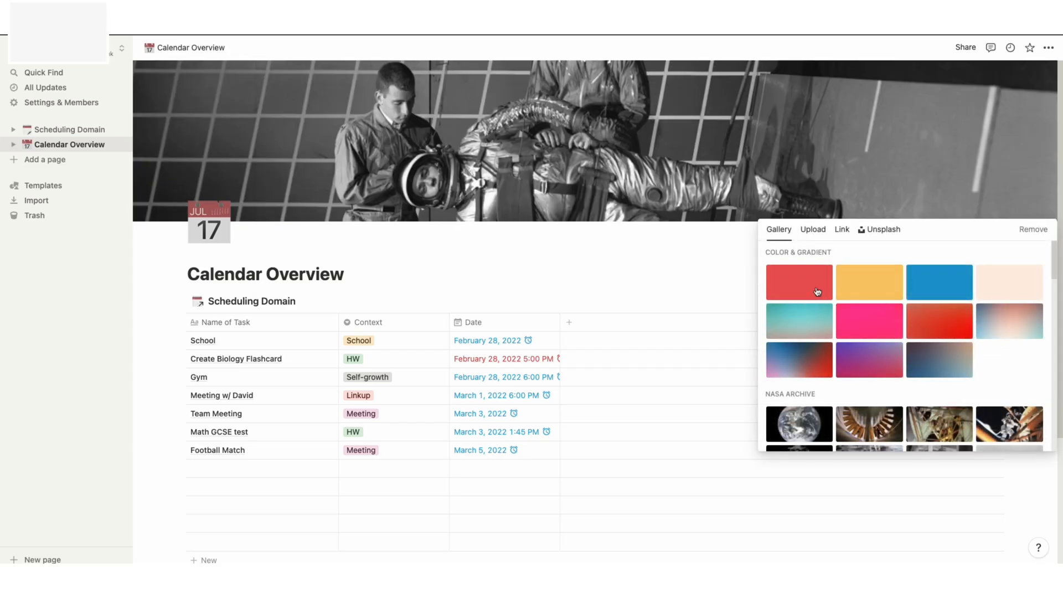
pyautogui.click(811, 296)
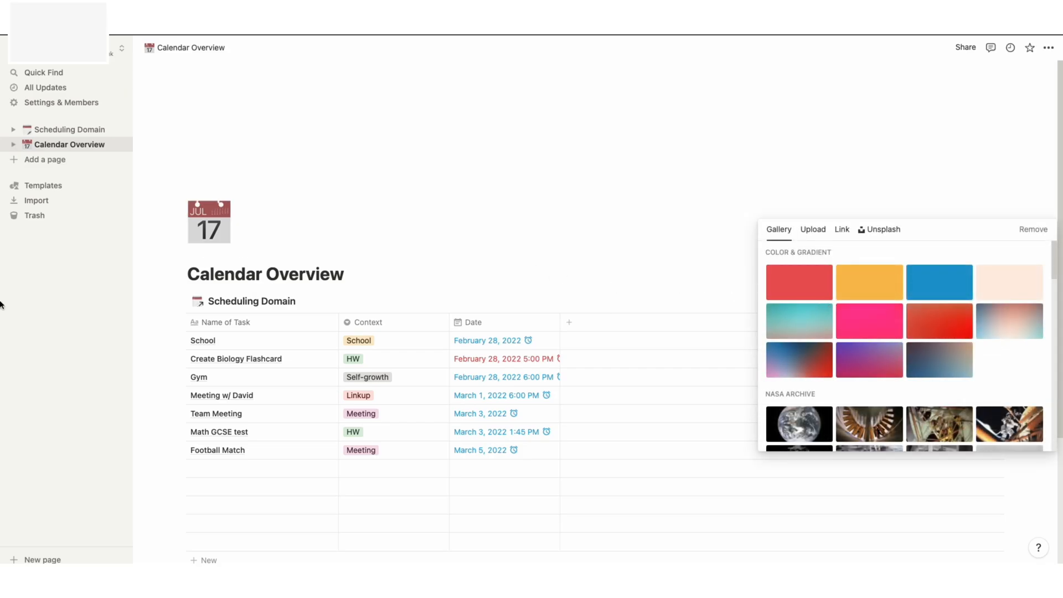
pyautogui.click(399, 258)
pyautogui.scroll(-3, 399, 257)
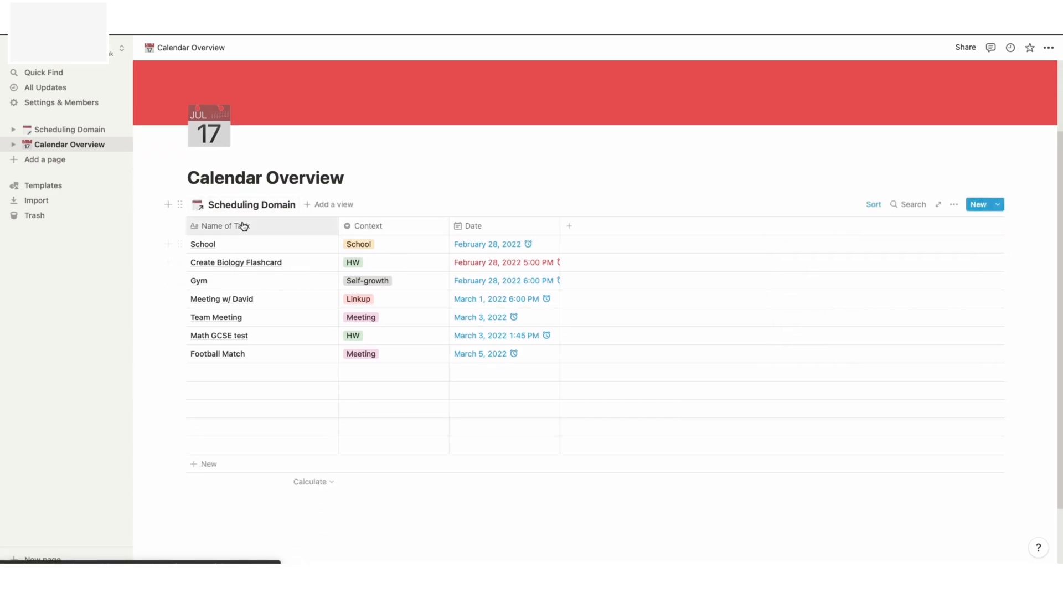
# - Add a Calendar view to the linked Scheduling Domain database on the Calendar Overview page
pyautogui.click(327, 207)
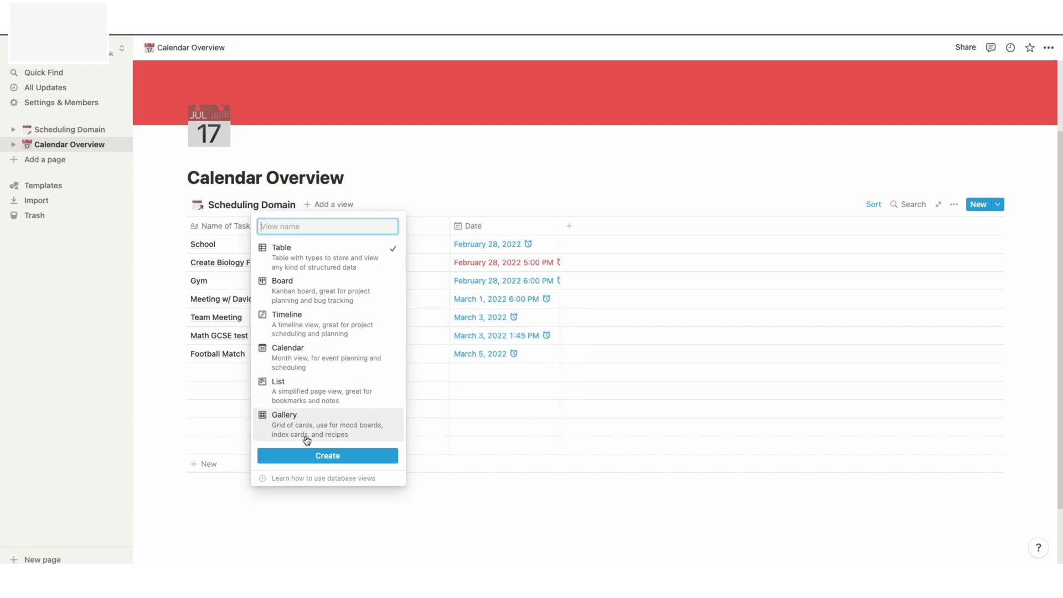
pyautogui.click(310, 361)
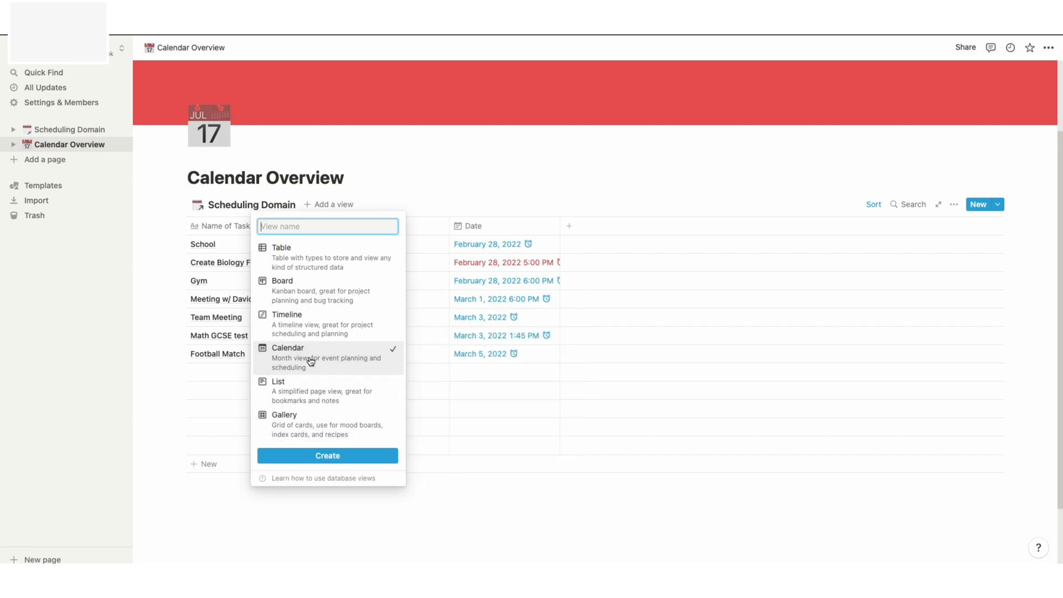
pyautogui.click(339, 457)
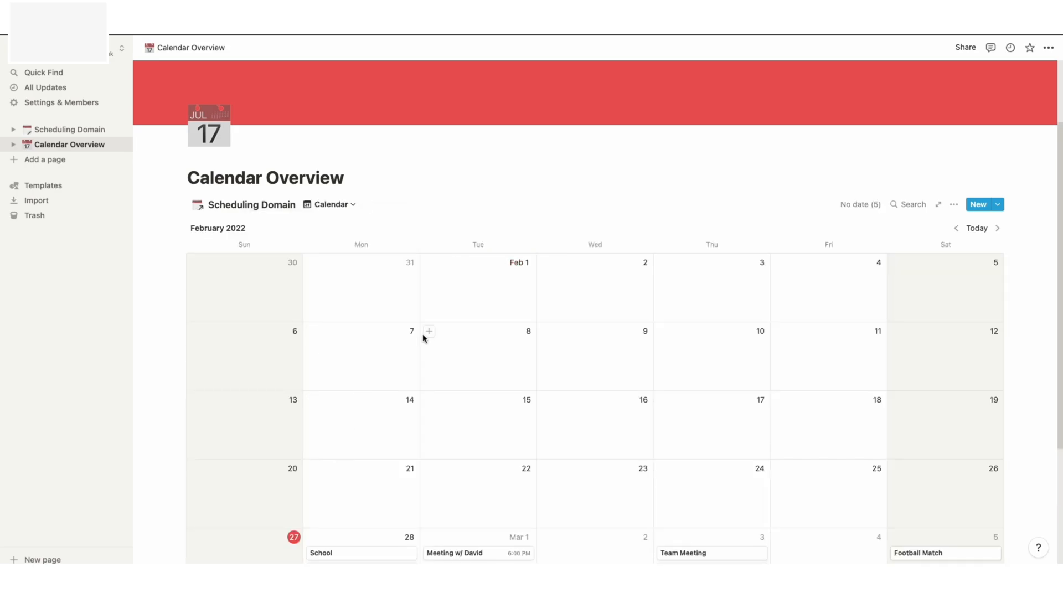
pyautogui.scroll(-1, 455, 344)
pyautogui.scroll(-2, 454, 344)
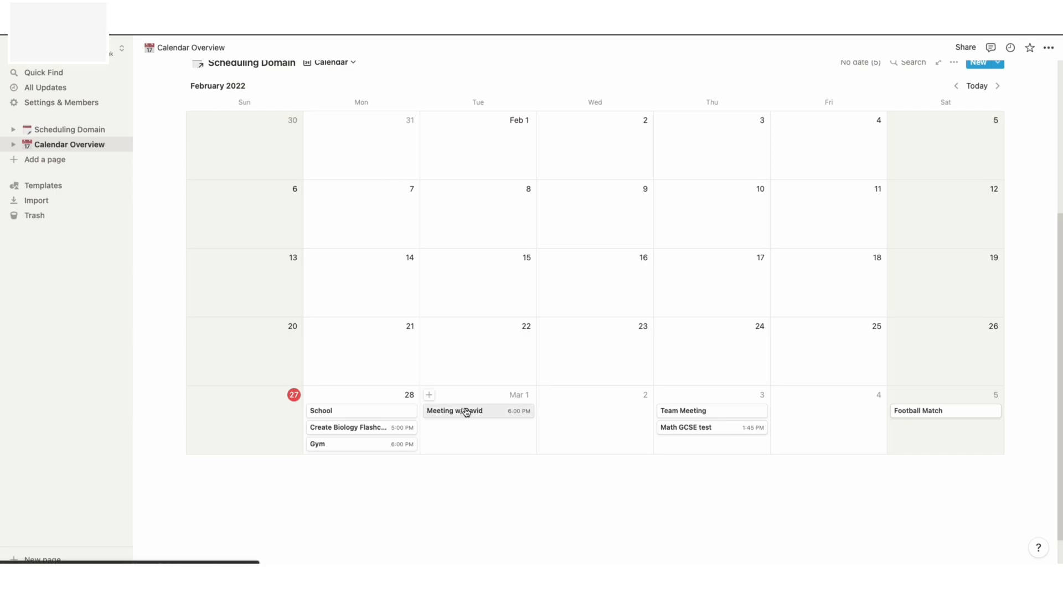
# - Open the March 1 meeting entry from the calendar to check its context and date, and close it
pyautogui.moveTo(473, 413)
pyautogui.mouseDown()
pyautogui.moveTo(494, 391)
pyautogui.moveTo(480, 414)
pyautogui.mouseUp()
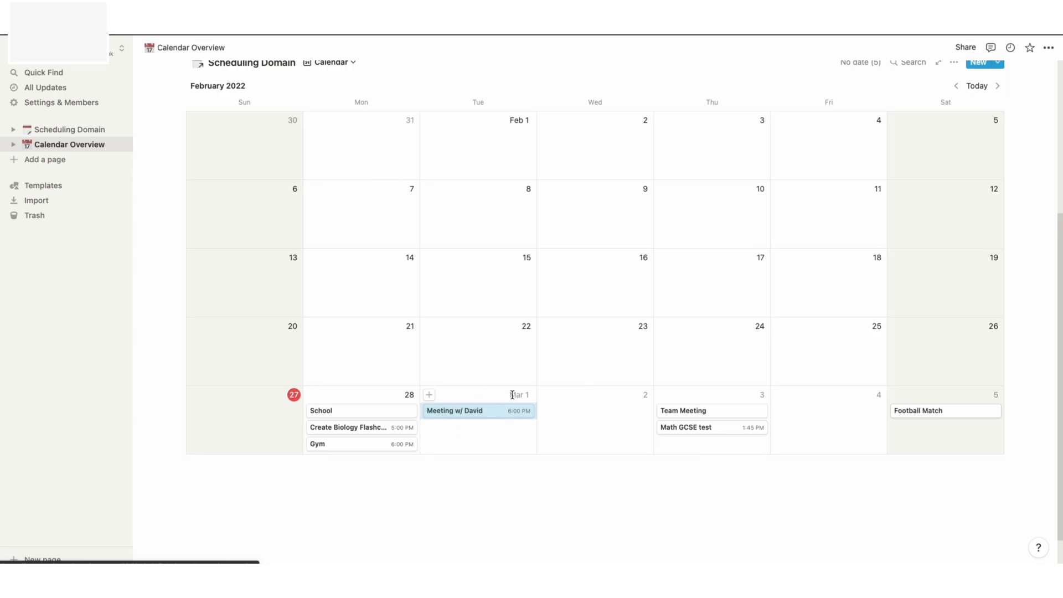
pyautogui.moveTo(482, 413)
pyautogui.mouseDown()
pyautogui.moveTo(577, 373)
pyautogui.moveTo(501, 406)
pyautogui.moveTo(494, 428)
pyautogui.mouseUp()
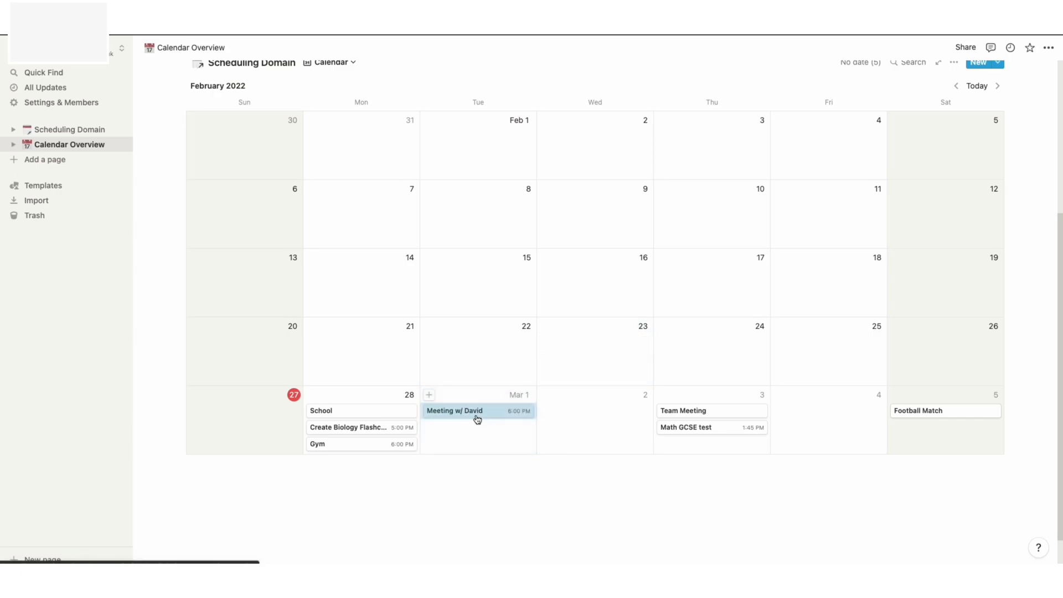
pyautogui.click(484, 416)
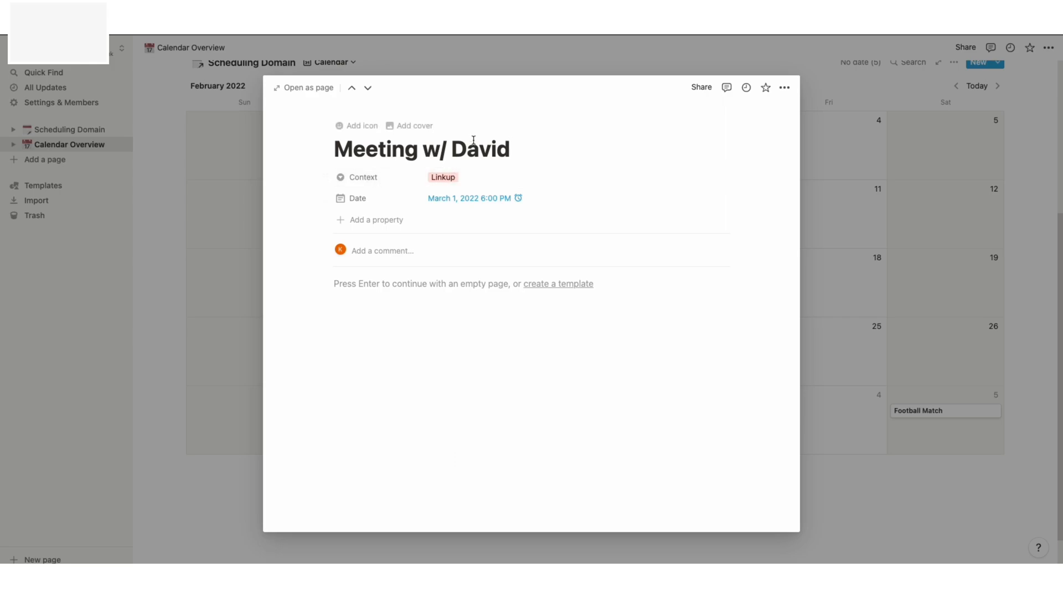
pyautogui.click(859, 218)
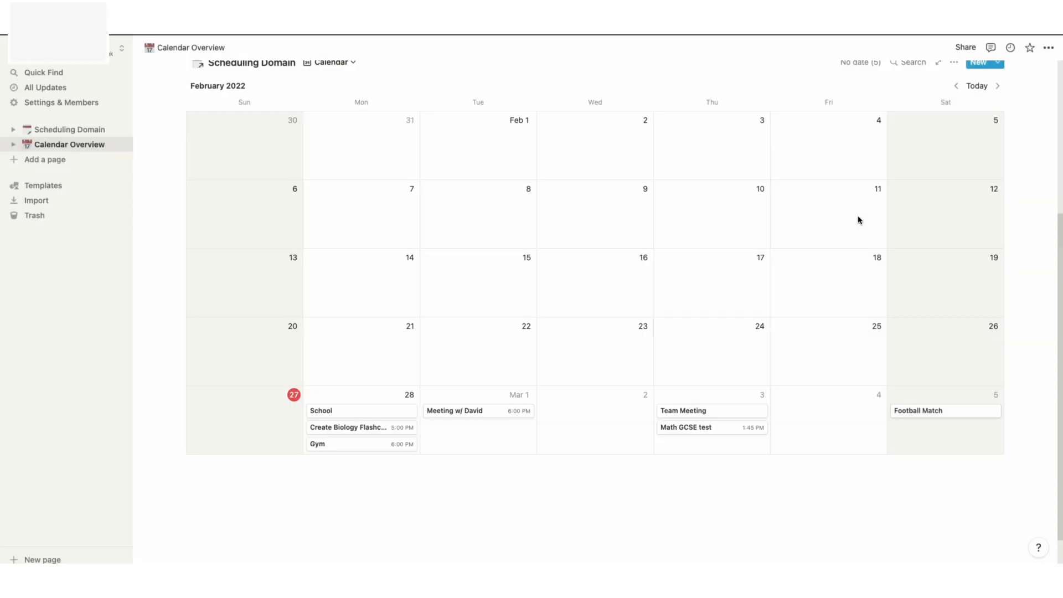
# - Move the March 1 meeting to February 23 on the calendar, check its date property, and return it to March 1
pyautogui.moveTo(458, 410); pyautogui.dragTo(577, 347)
pyautogui.moveTo(497, 398); pyautogui.dragTo(586, 346)
pyautogui.moveTo(556, 343); pyautogui.dragTo(612, 361)
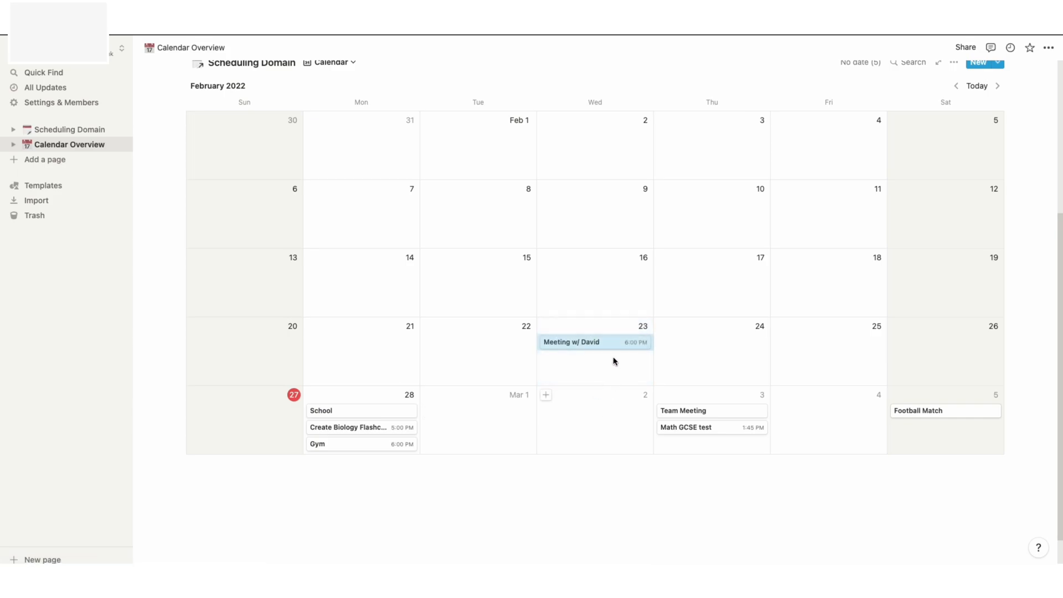
pyautogui.click(558, 346)
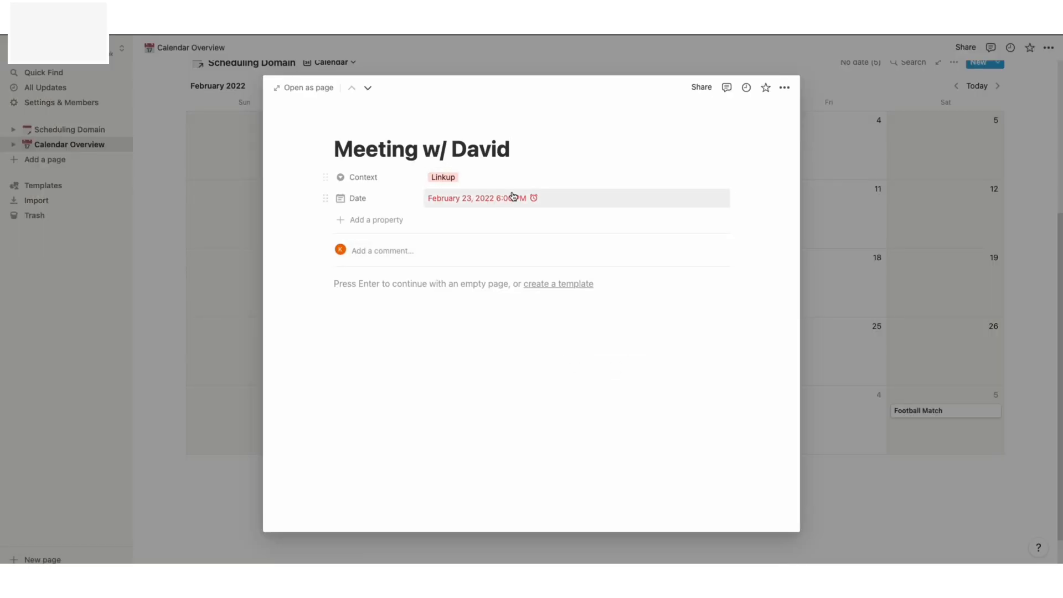
pyautogui.click(853, 200)
pyautogui.moveTo(575, 340); pyautogui.dragTo(487, 412)
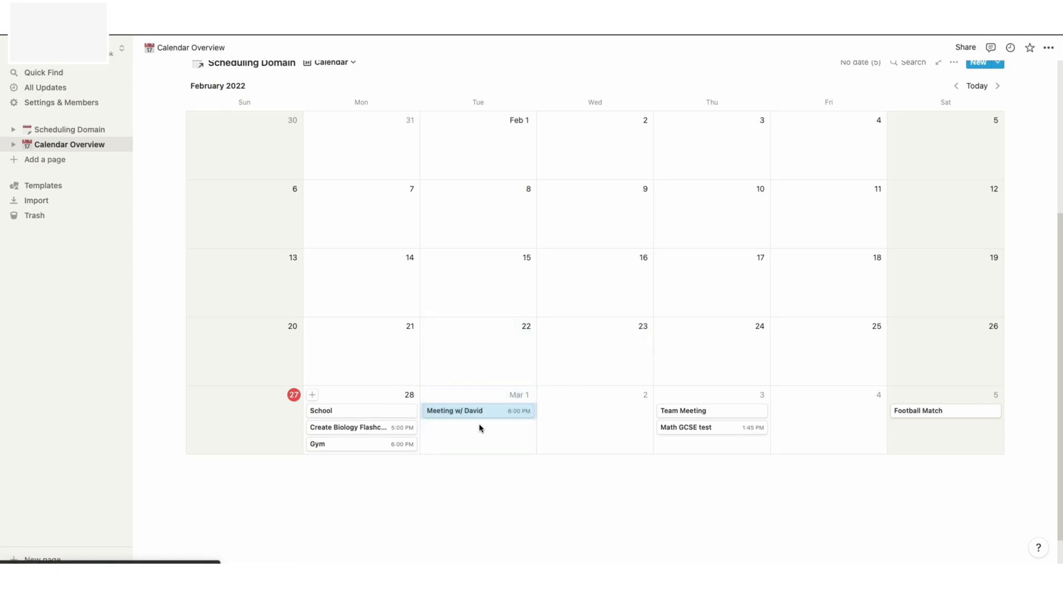
# - Move the March 1 meeting to March 4 on the calendar, check its date property, and return it to March 1
pyautogui.moveTo(477, 414); pyautogui.dragTo(827, 417)
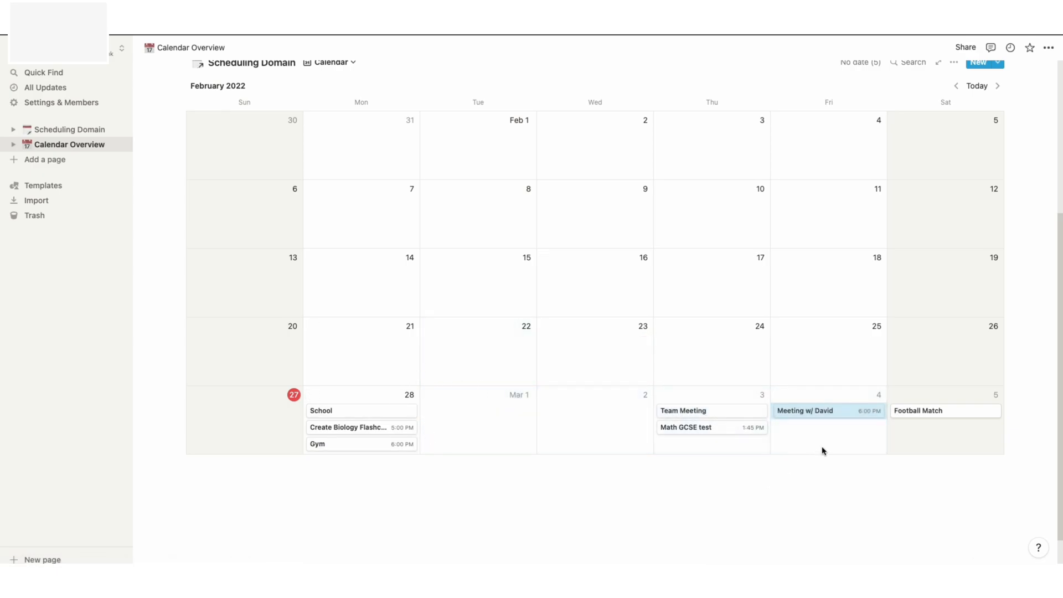
pyautogui.click(826, 412)
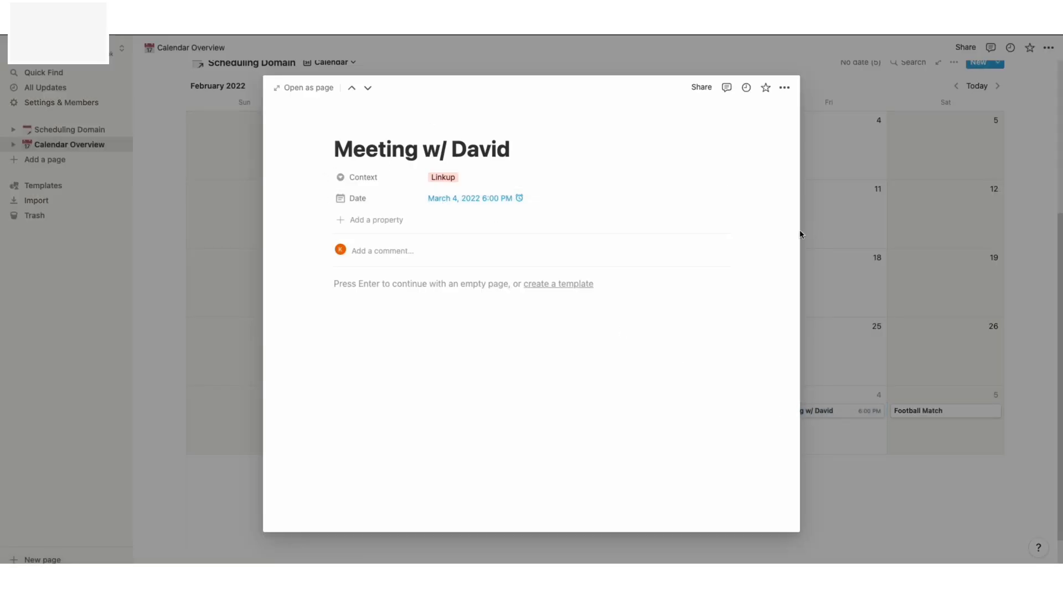
pyautogui.click(938, 251)
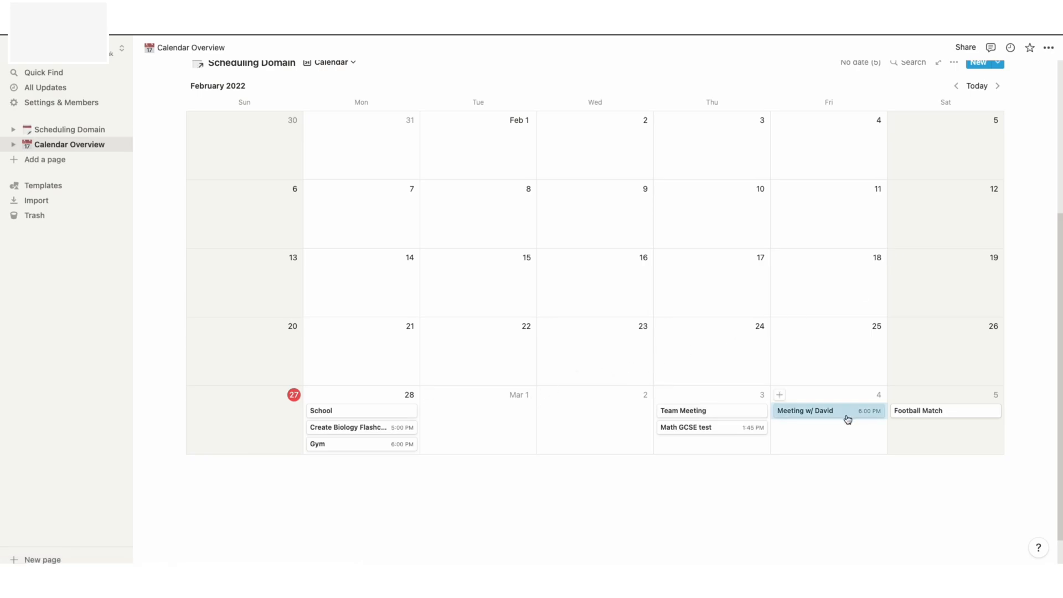
pyautogui.moveTo(822, 417); pyautogui.dragTo(523, 410)
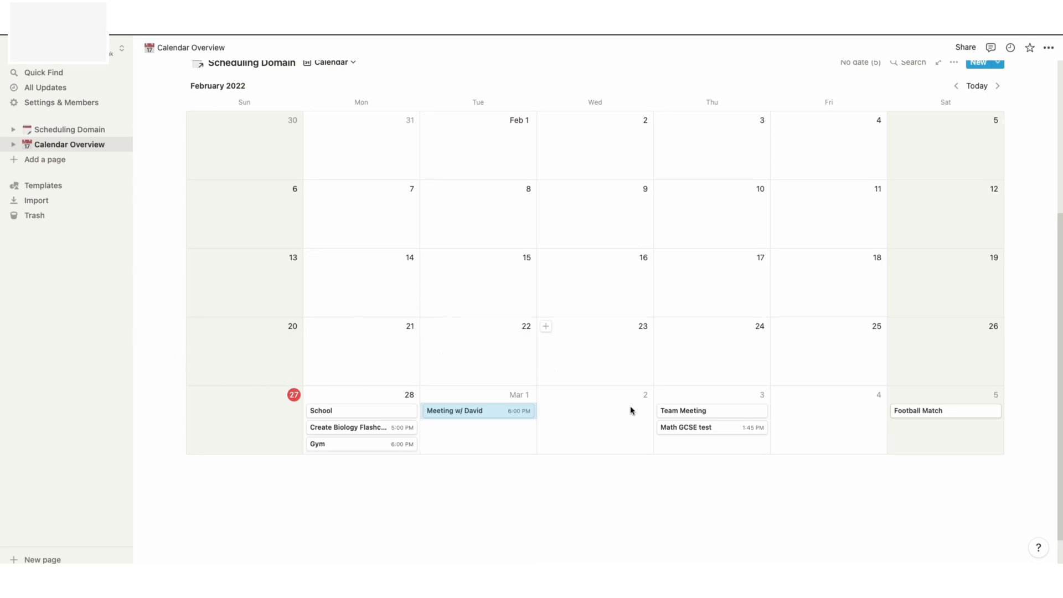
pyautogui.click(658, 446)
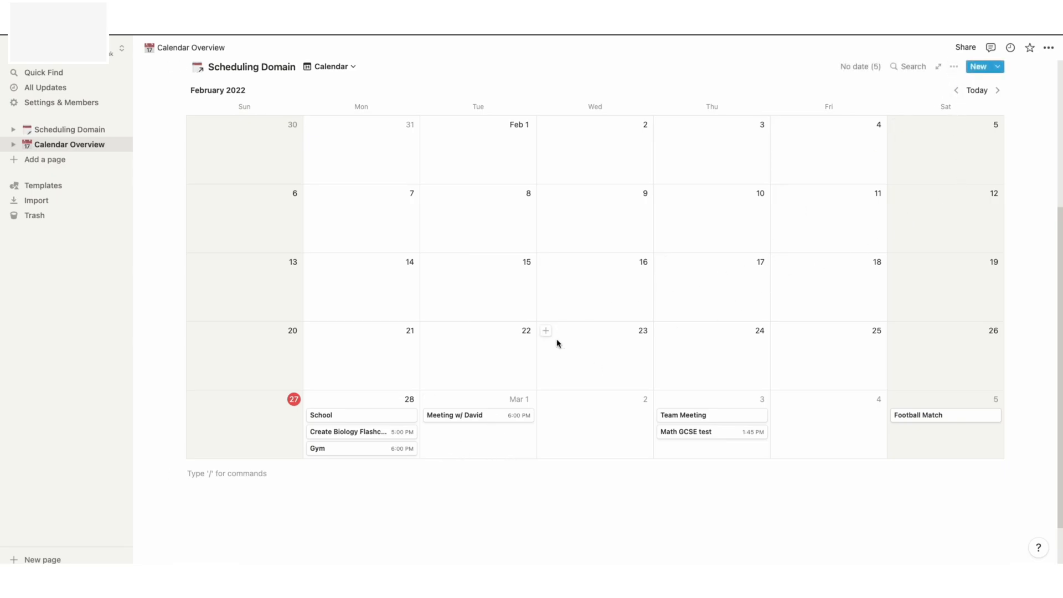
# - Add a sort to the calendar view that orders the entries by Date, Ascending
pyautogui.scroll(3, 558, 342)
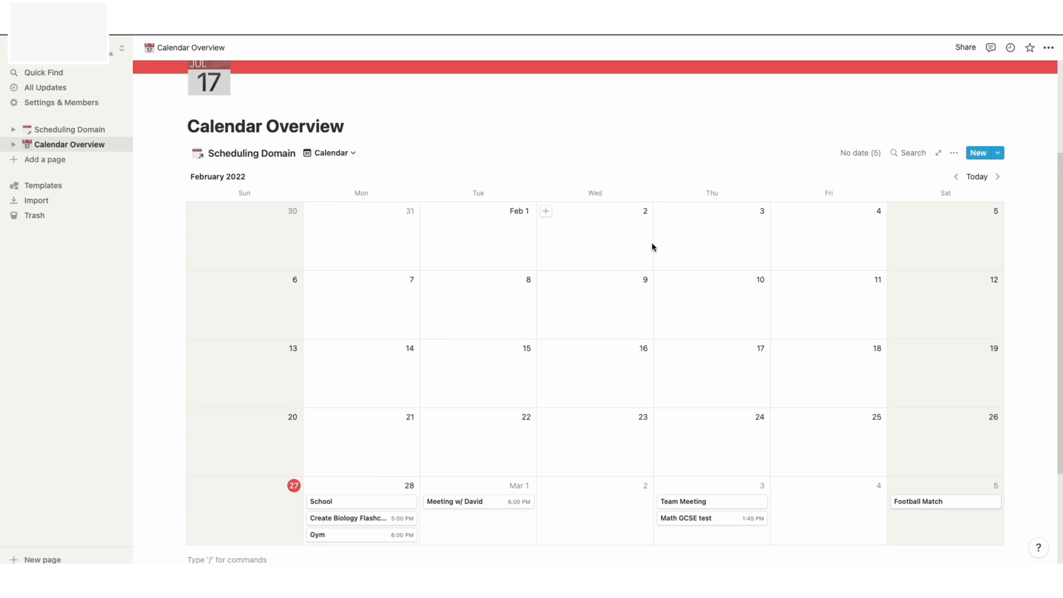
pyautogui.click(956, 154)
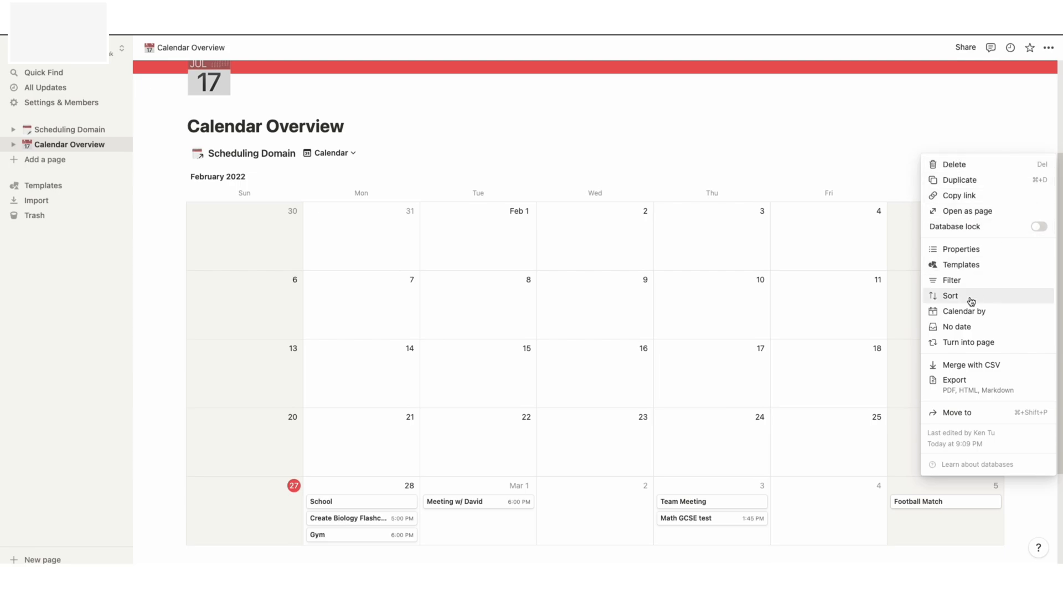
pyautogui.click(964, 297)
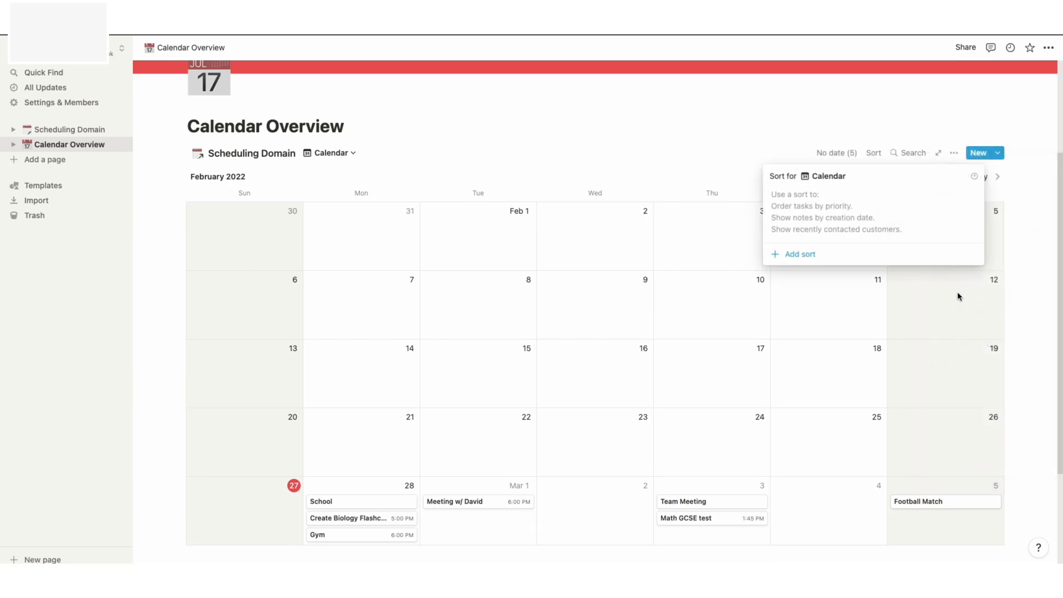
pyautogui.click(788, 255)
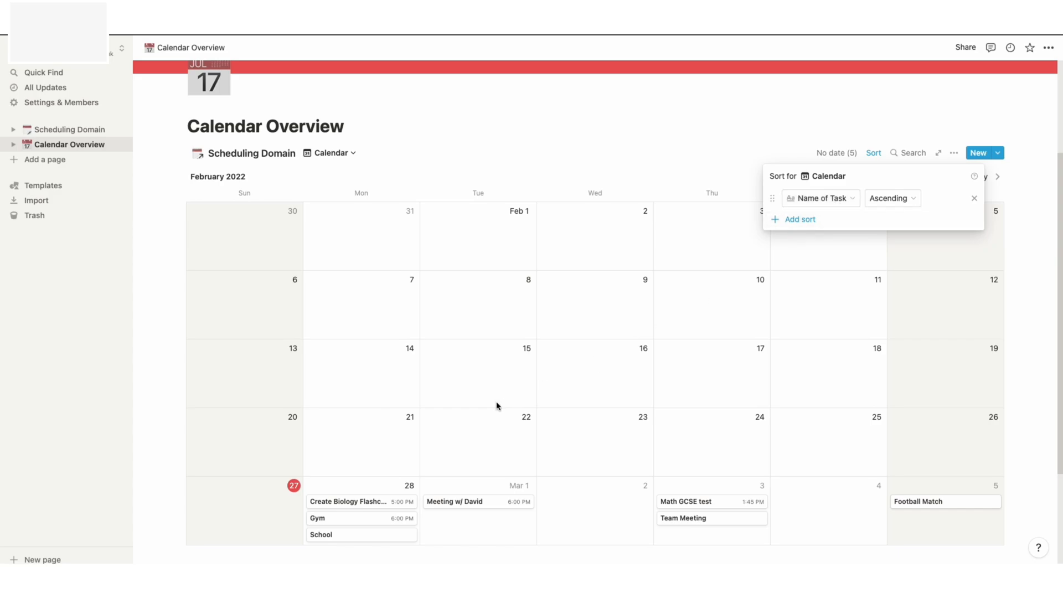
pyautogui.click(838, 204)
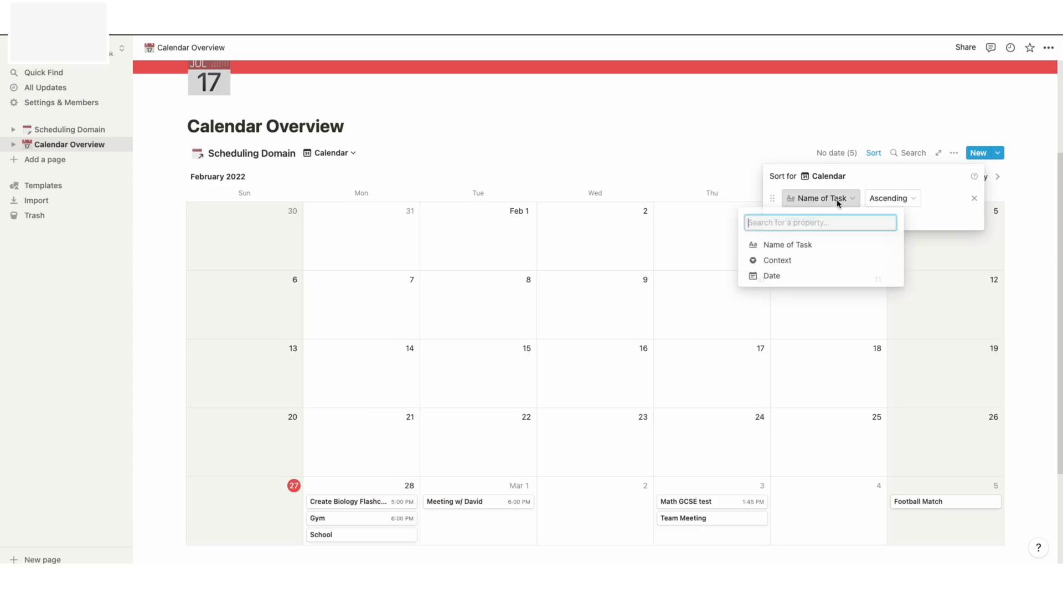
pyautogui.click(778, 277)
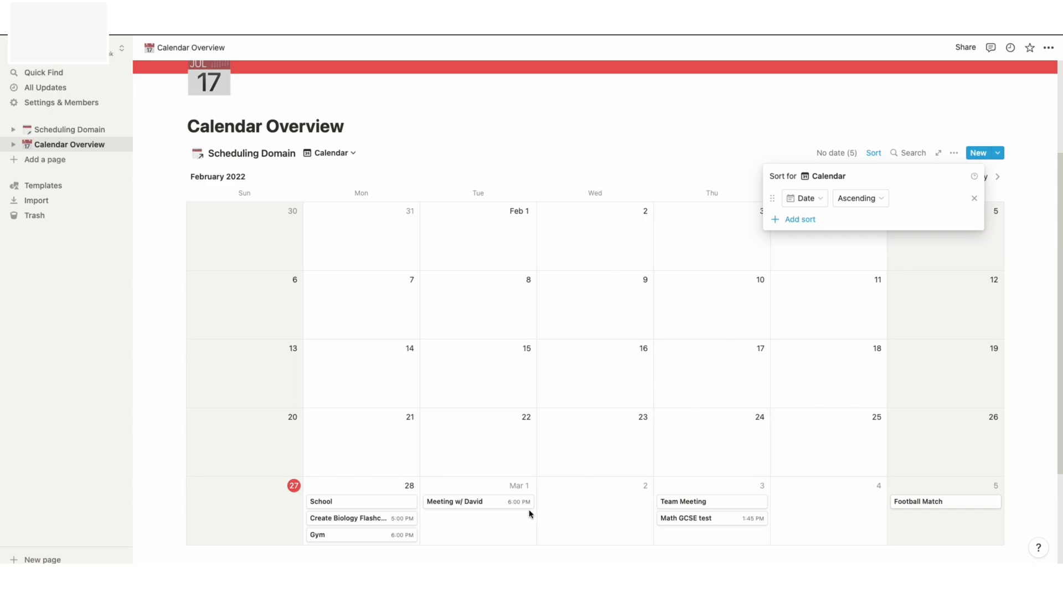
pyautogui.click(598, 519)
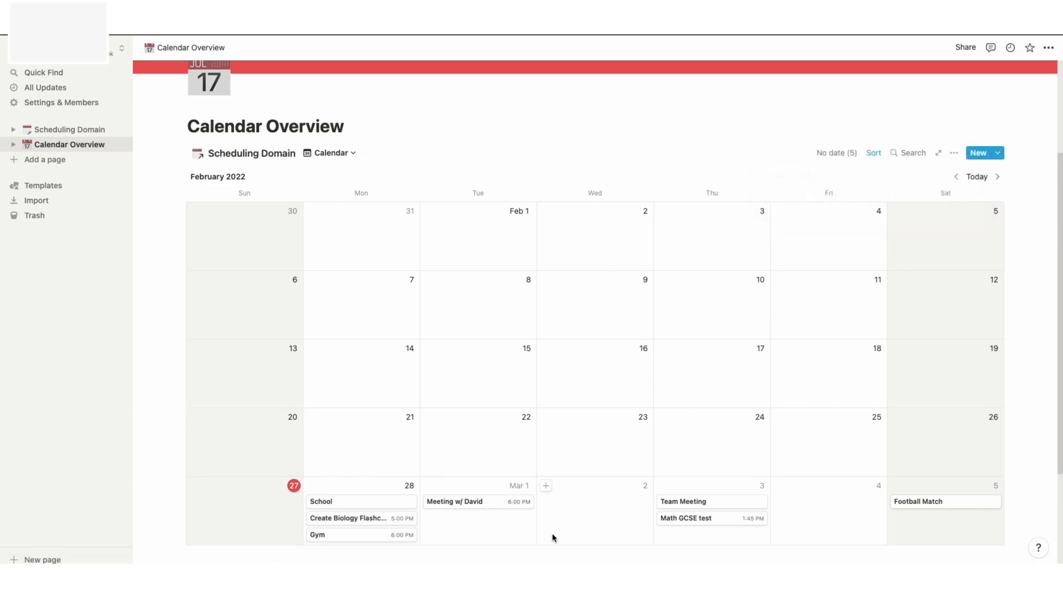
# - Return to the Scheduling Domain page and add a task named "Create Essay plan for english" in the first empty row
pyautogui.scroll(-2, 552, 536)
pyautogui.scroll(-2, 552, 532)
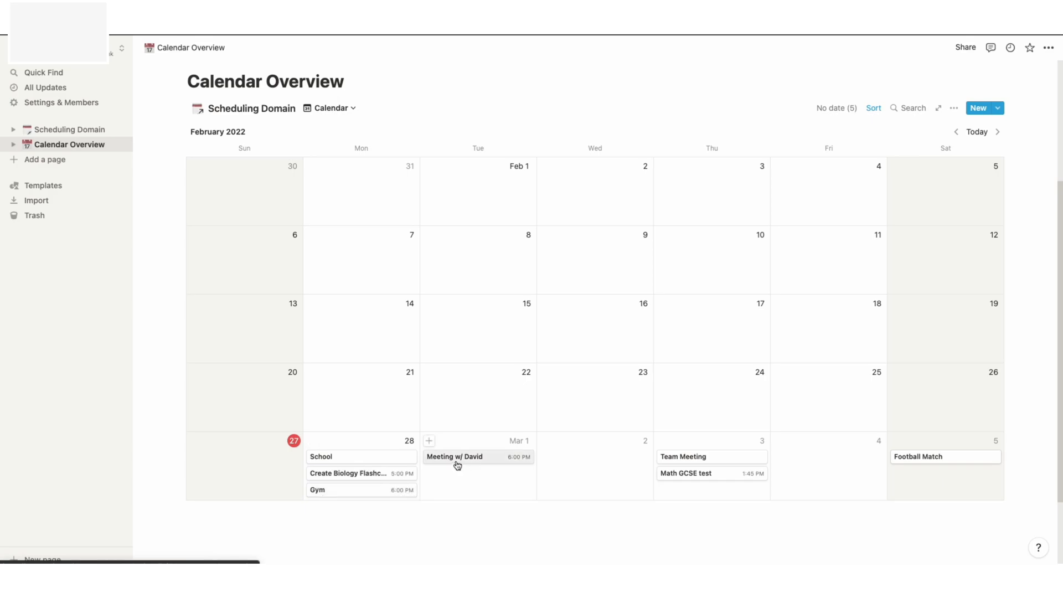
pyautogui.click(58, 130)
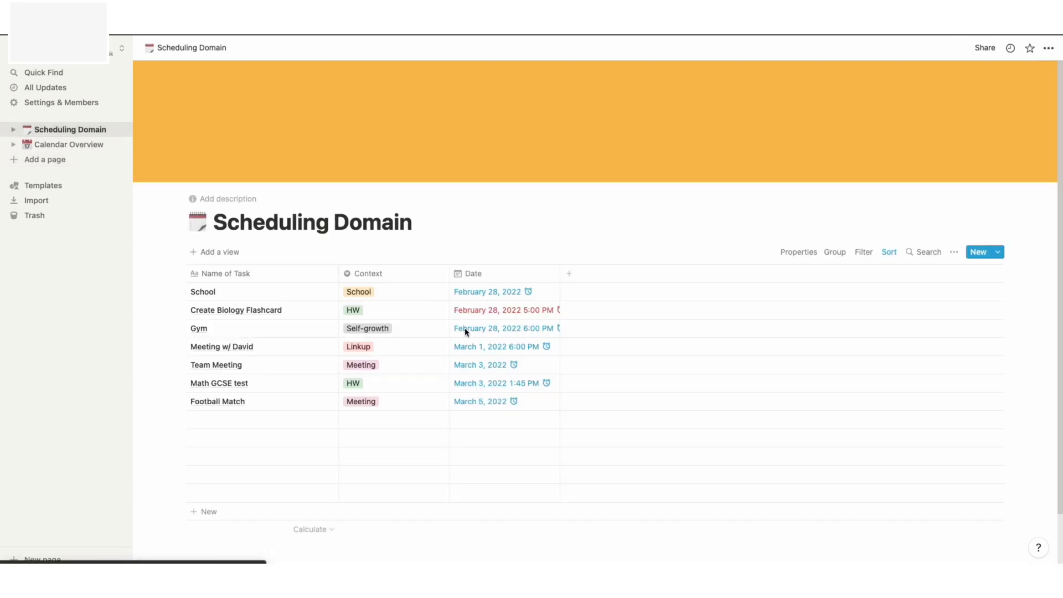
pyautogui.click(234, 421)
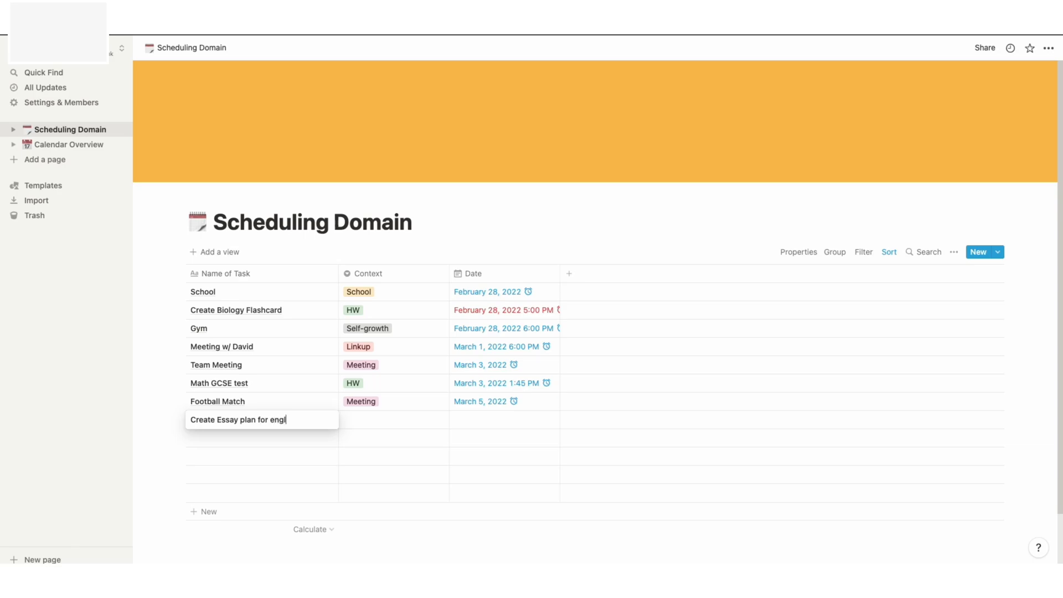
pyautogui.press('Return')
# - Set the essay plan task's Context to a newly created option named "Revision"
pyautogui.click(411, 421)
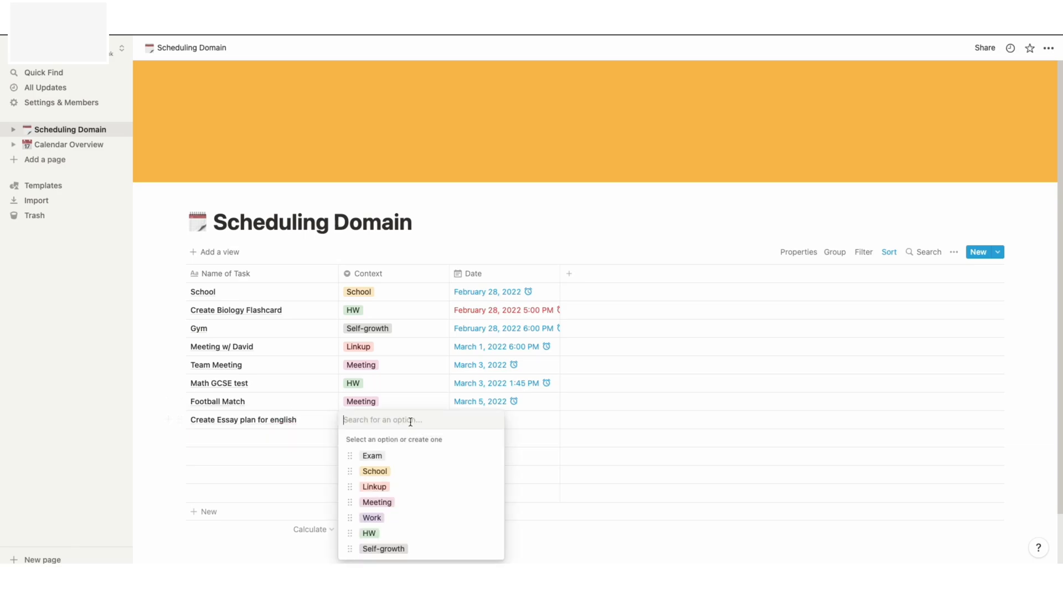
pyautogui.click(372, 456)
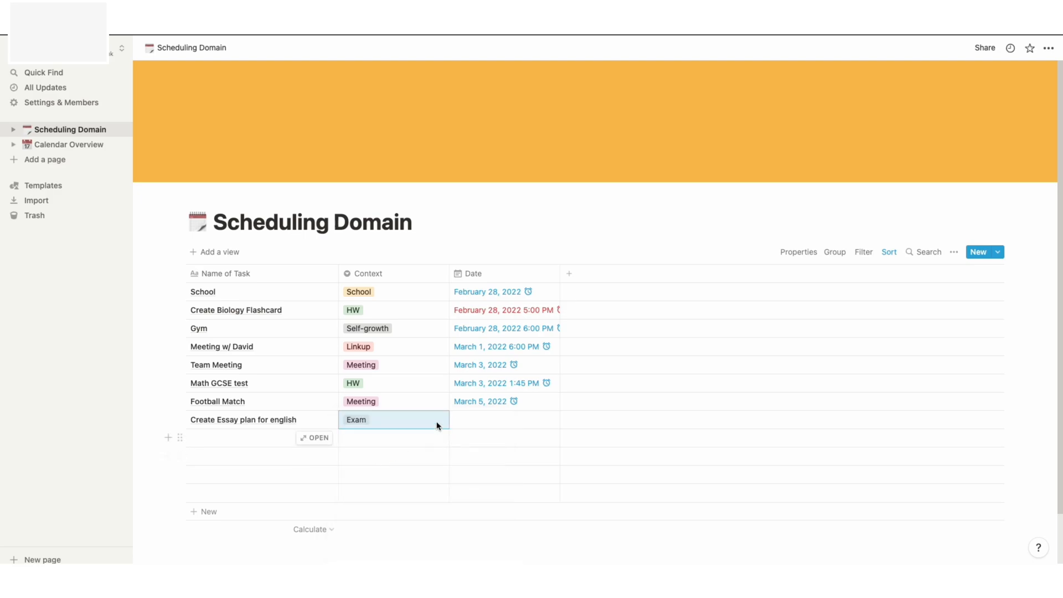
pyautogui.click(406, 427)
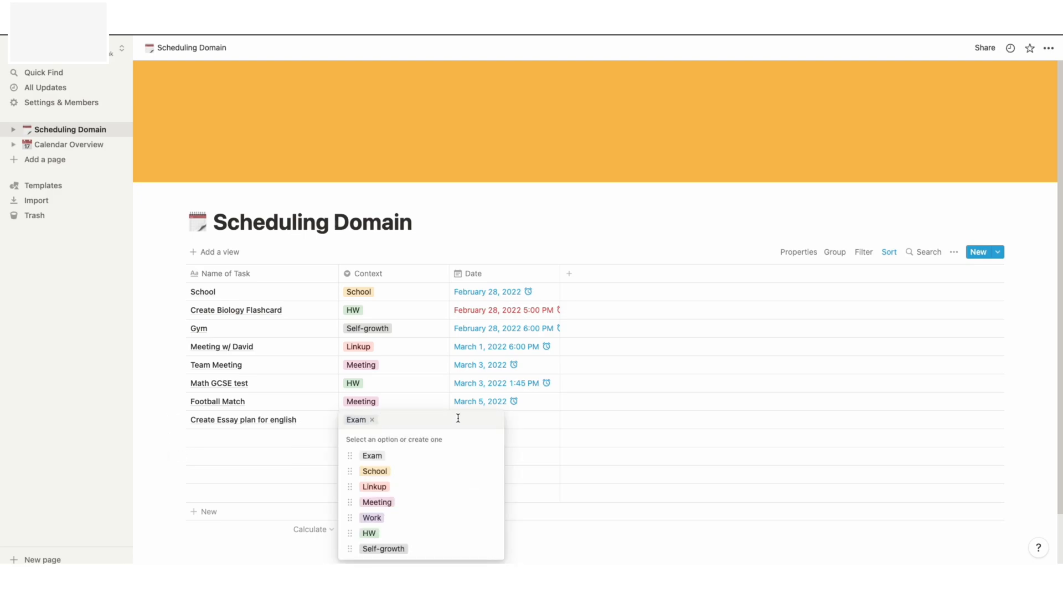
pyautogui.write('re')
pyautogui.press('BackSpace')
pyautogui.press('BackSpace')
pyautogui.write('Revision')
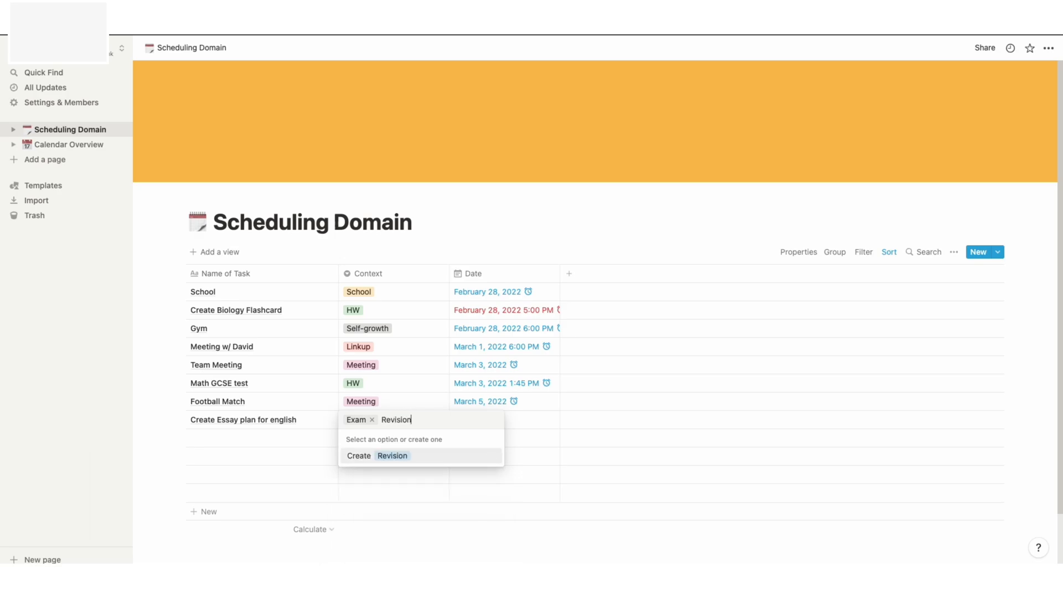
pyautogui.press('Return')
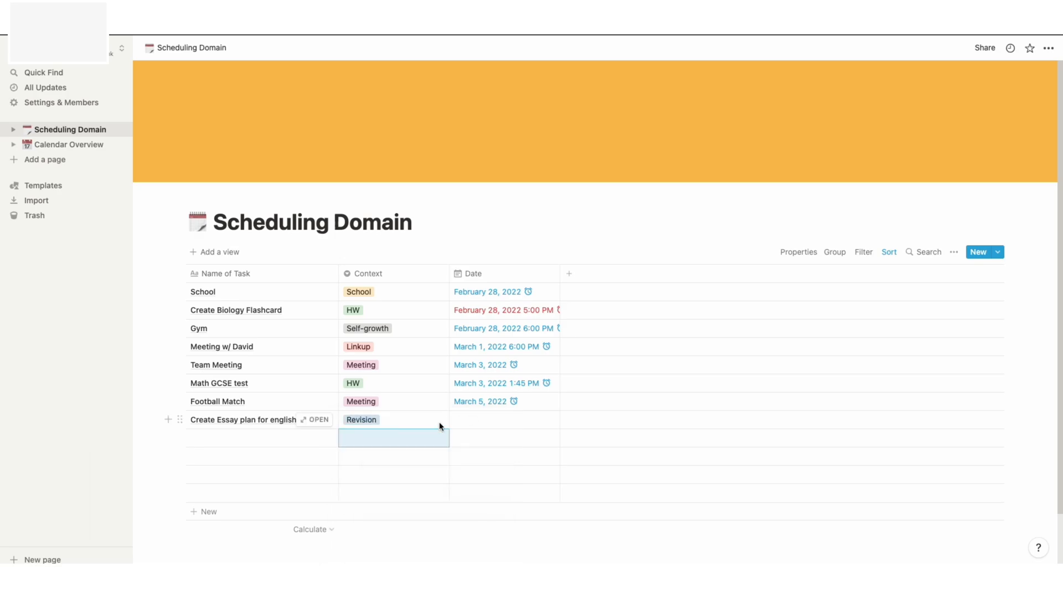
# - Set the essay plan task's date to March 1, 2022 with the time included as 4:30 PM
pyautogui.click(472, 423)
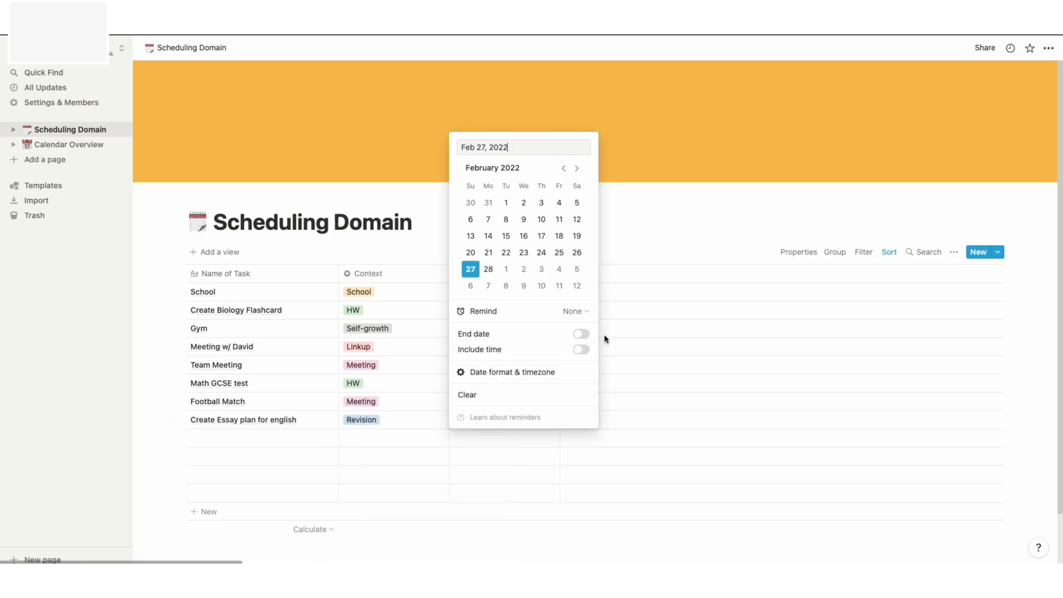
pyautogui.click(507, 270)
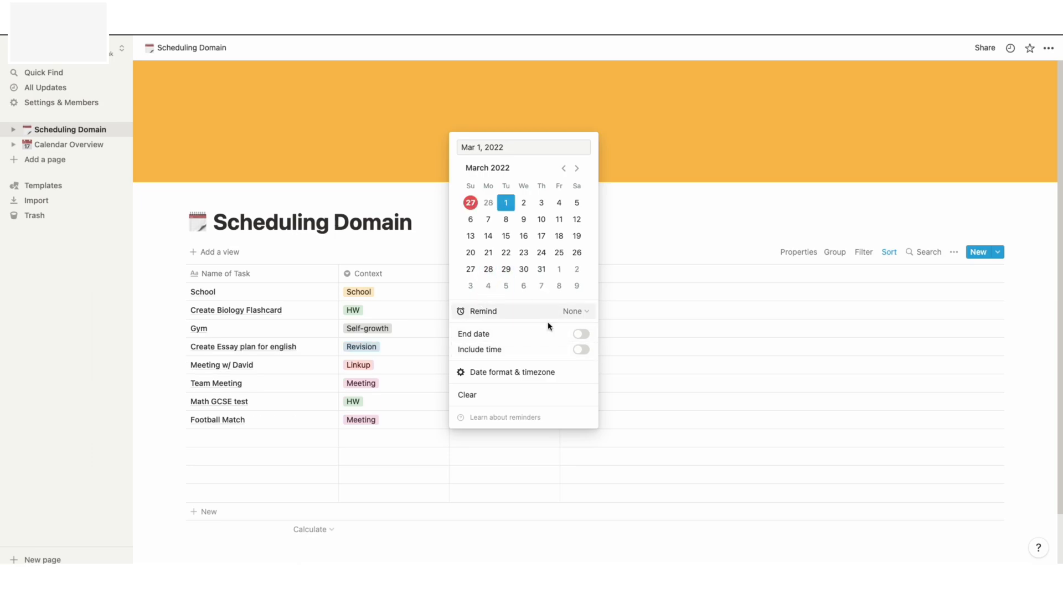
pyautogui.click(576, 349)
pyautogui.click(521, 148)
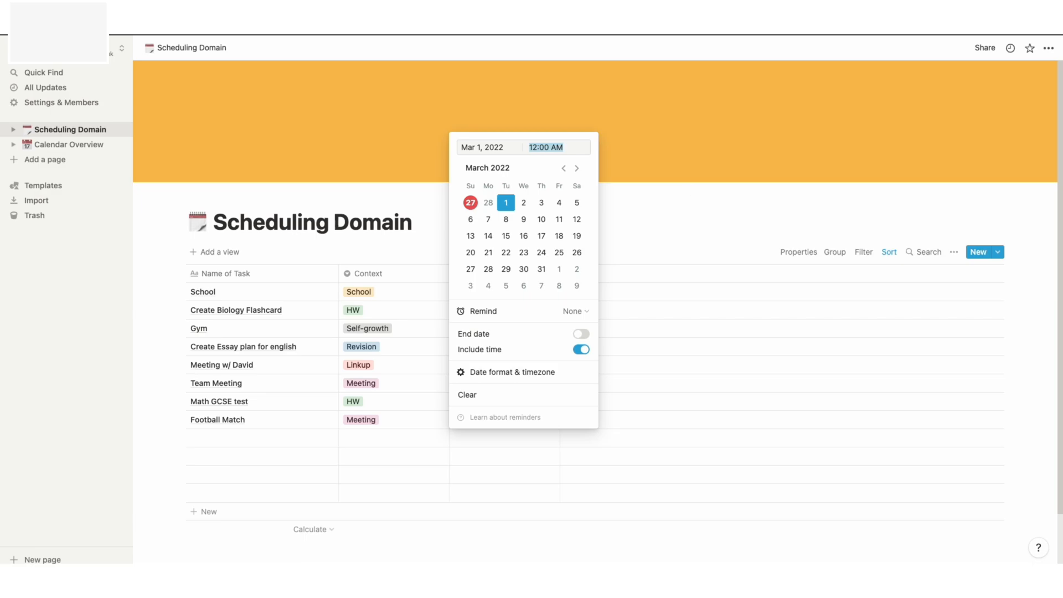
pyautogui.write('4:')
pyautogui.click(751, 240)
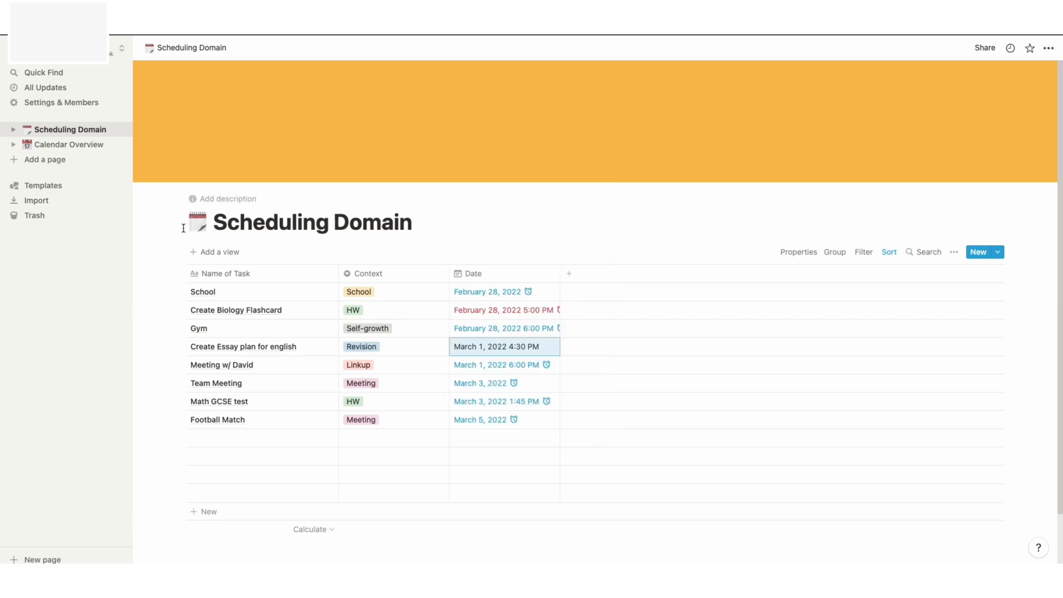
# - Delete the "Create Essay plan for english" task from the Calendar Overview calendar and check the task list on the Scheduling Domain page
pyautogui.click(75, 149)
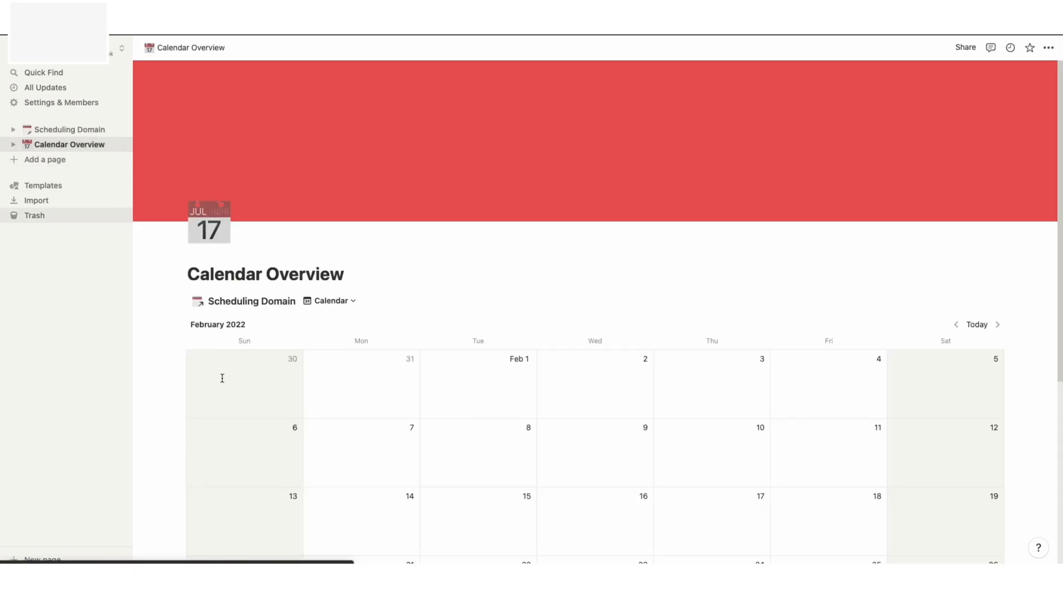
pyautogui.scroll(-4, 509, 410)
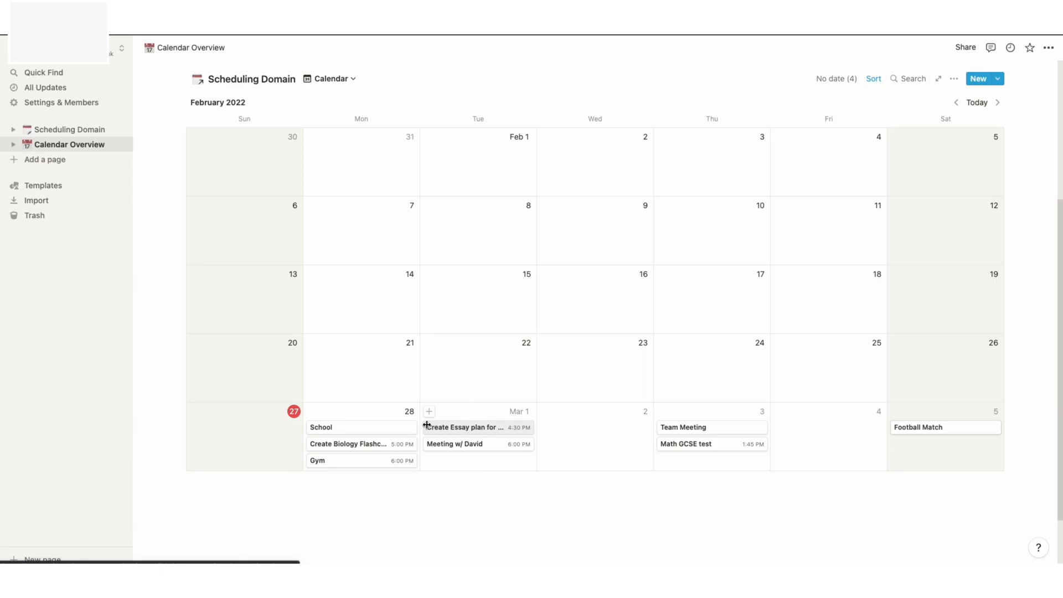
pyautogui.rightClick(474, 433)
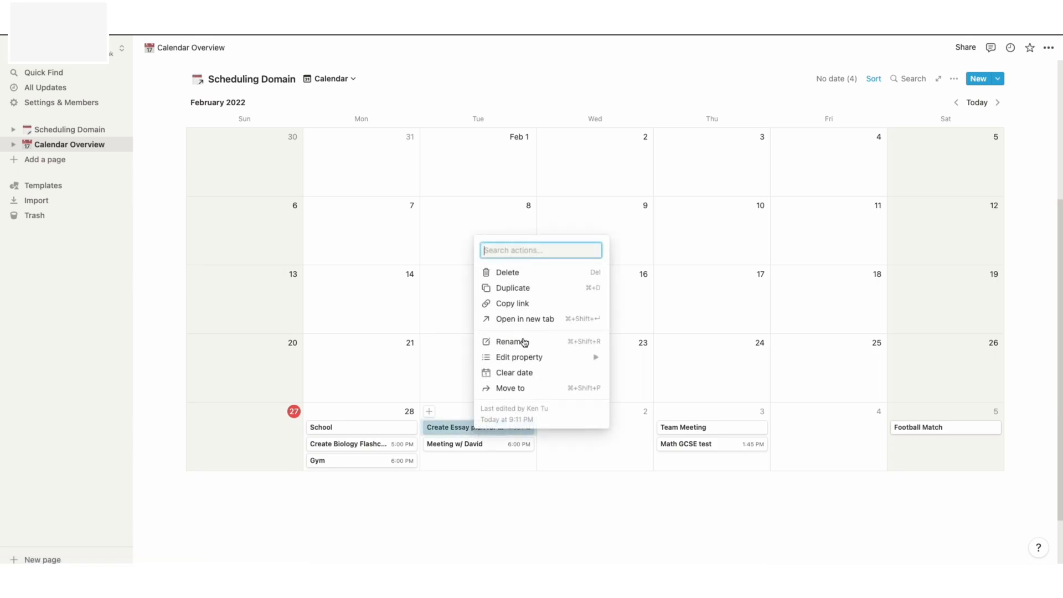
pyautogui.rightClick(461, 431)
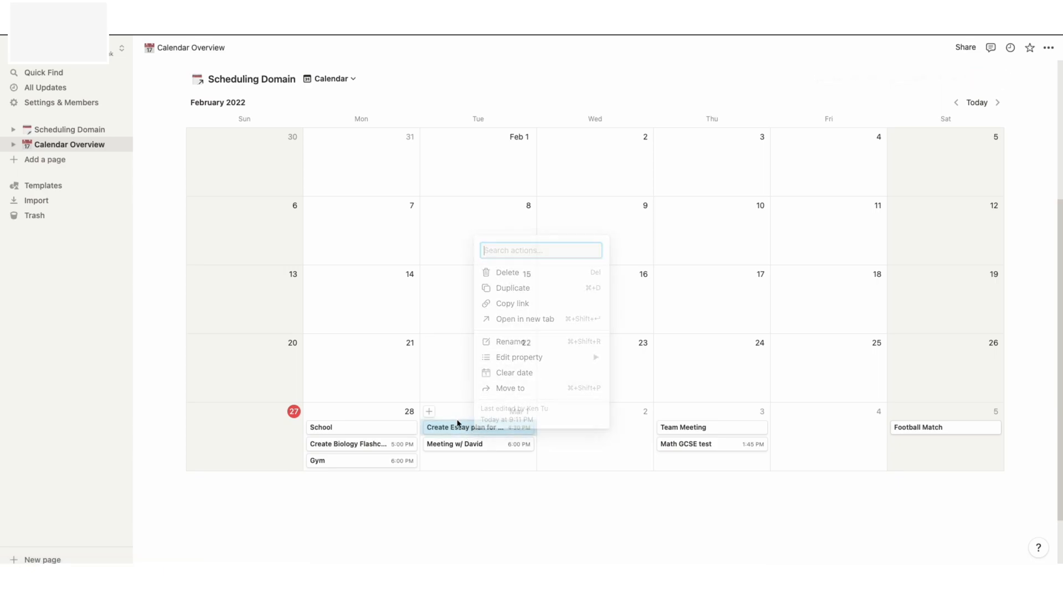
pyautogui.click(510, 274)
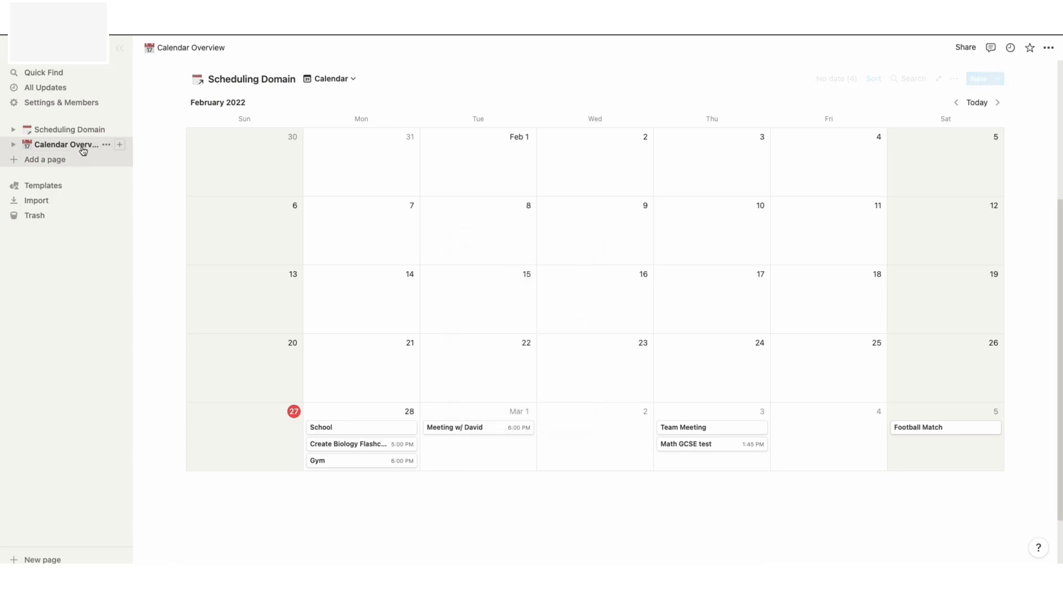
pyautogui.click(66, 129)
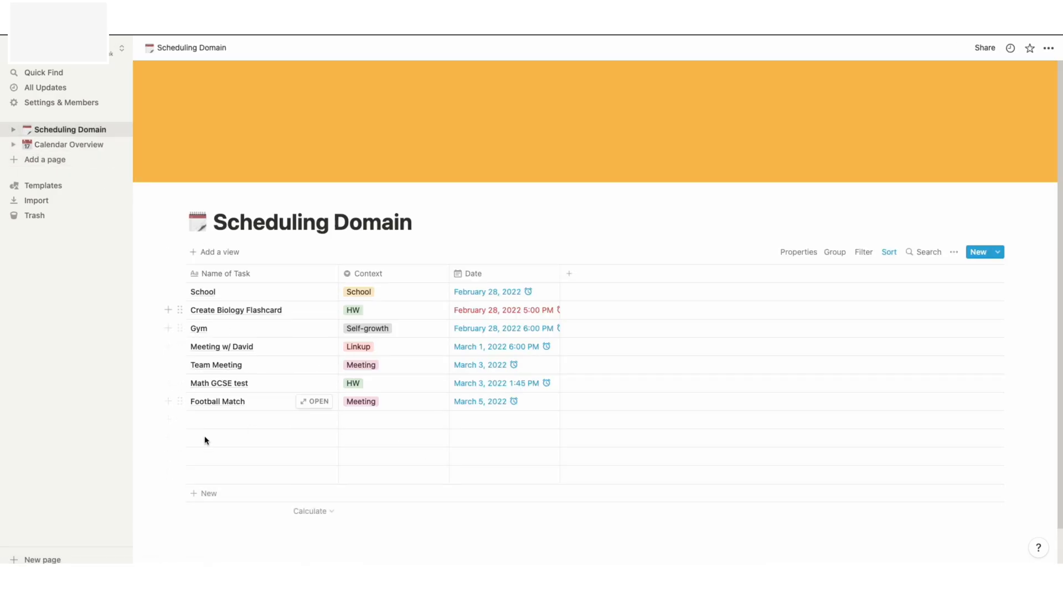
# - Add a blank entry on March 1, 2022 directly in the Calendar Overview calendar and close its page preview
pyautogui.click(65, 145)
pyautogui.scroll(-5, 482, 477)
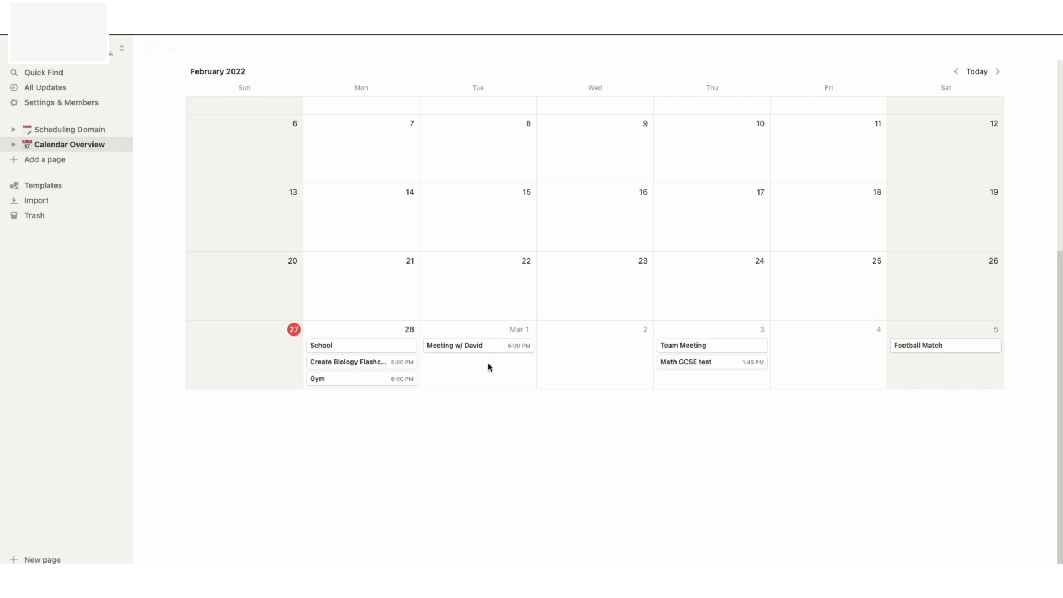
pyautogui.click(429, 330)
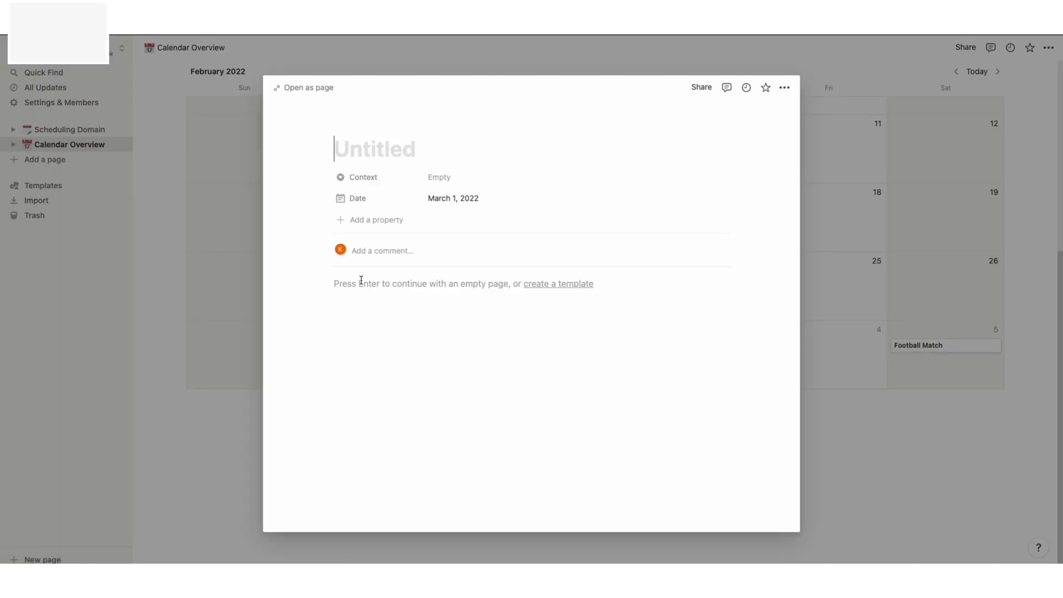
pyautogui.click(123, 275)
# - Return to the Scheduling Domain page and start entering a task name in the unnamed row dated March 1, 2022
pyautogui.click(83, 131)
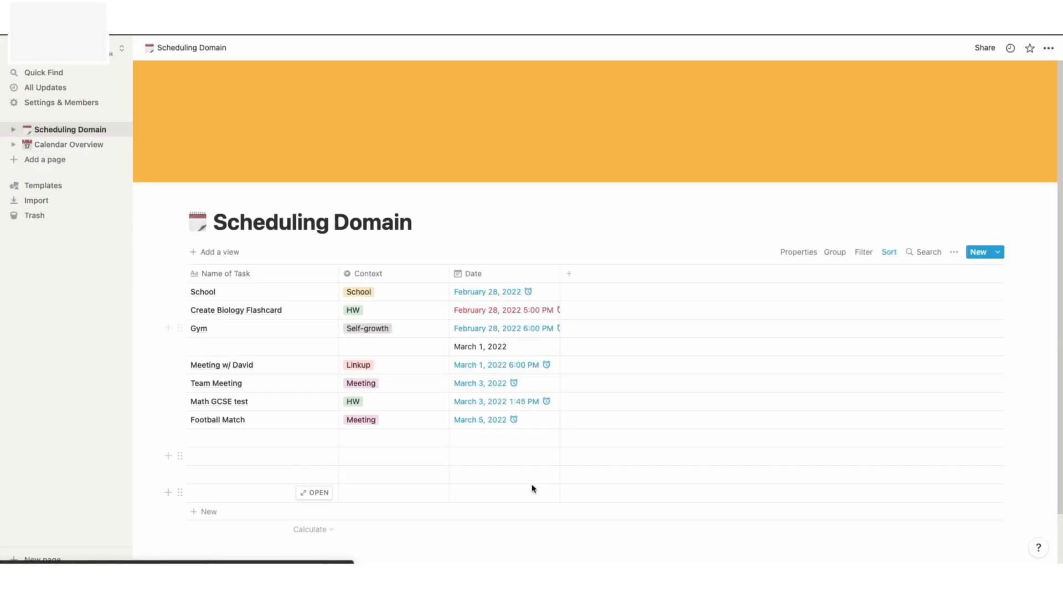
pyautogui.click(243, 438)
pyautogui.click(280, 347)
pyautogui.click(505, 347)
pyautogui.press('Escape')
pyautogui.click(271, 349)
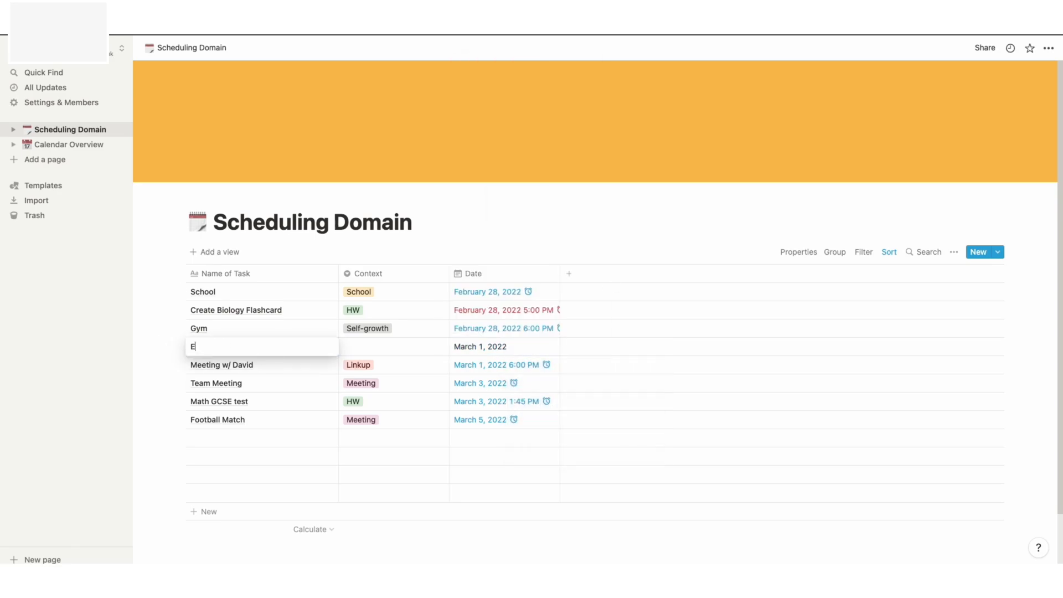
# - Name the March 1 task "Essay plans for English" and set its time to 4:30 PM
pyautogui.write('Essay plans for English')
pyautogui.click(488, 347)
pyautogui.click(522, 74)
pyautogui.write('4:30pm')
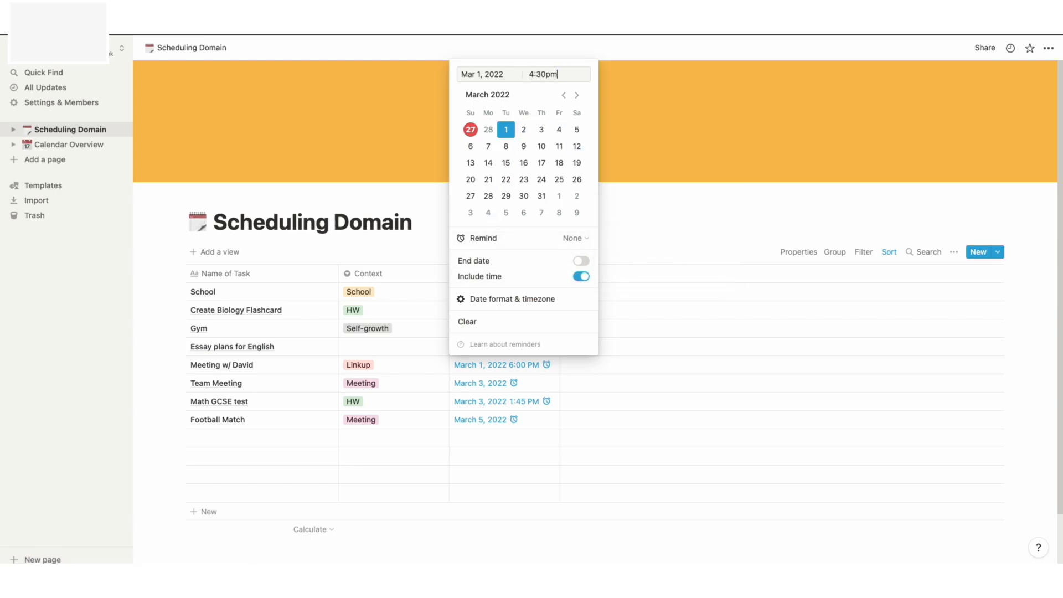
pyautogui.click(643, 160)
# - Set the essay plans task's context to Revision and add a reminder to its date
pyautogui.click(361, 349)
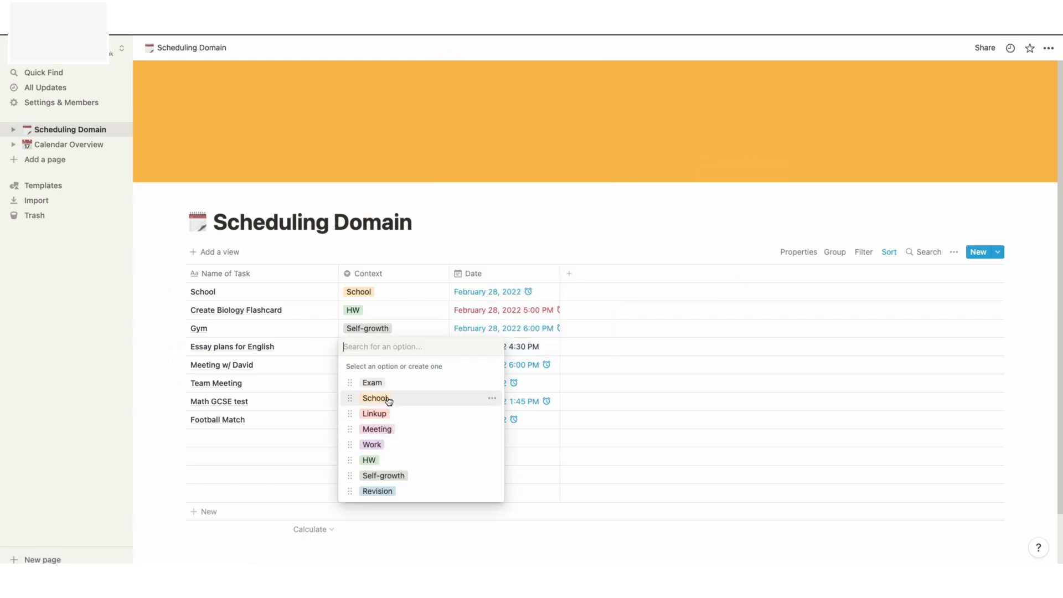
pyautogui.click(377, 492)
pyautogui.click(527, 346)
pyautogui.moveTo(576, 239)
pyautogui.click(647, 244)
# - Open Calendar Overview and check the essay plans task under March 1
pyautogui.click(25, 145)
pyautogui.scroll(-5, 496, 434)
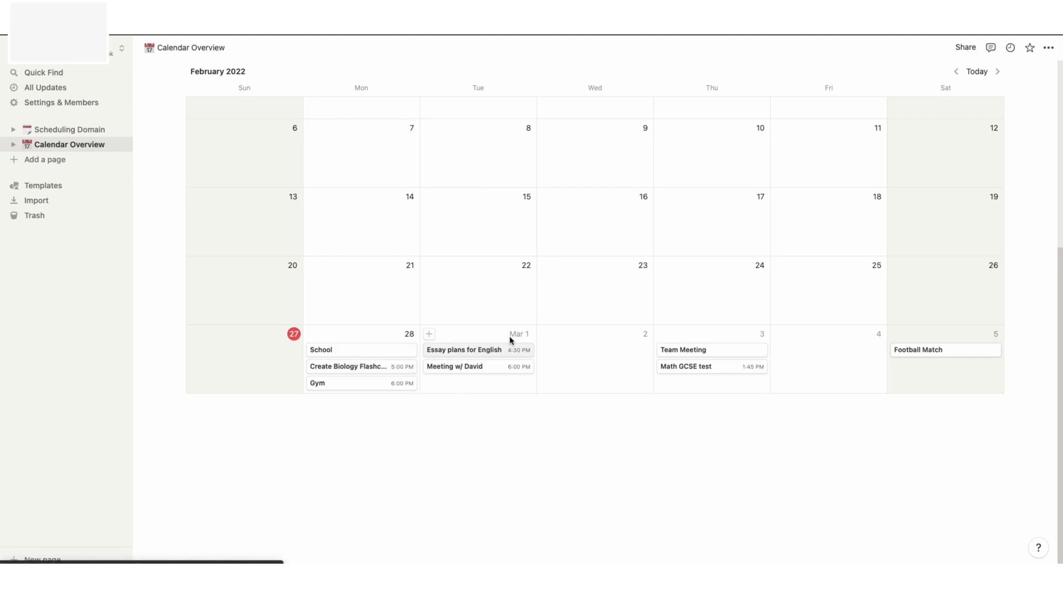
pyautogui.scroll(2, 512, 349)
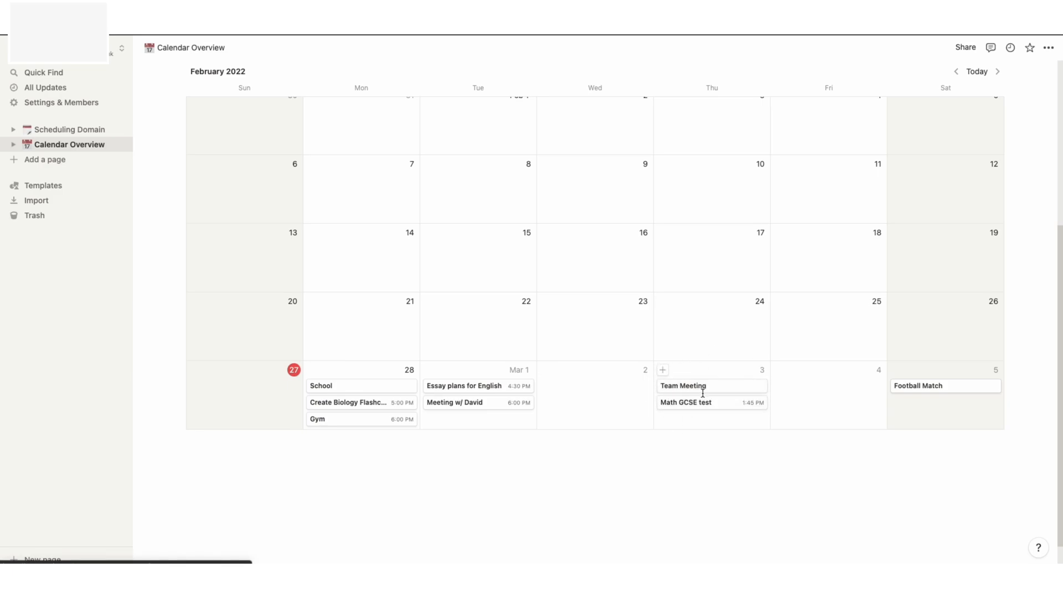
# - Delete the Team Meeting task from the Scheduling Domain table
pyautogui.click(69, 132)
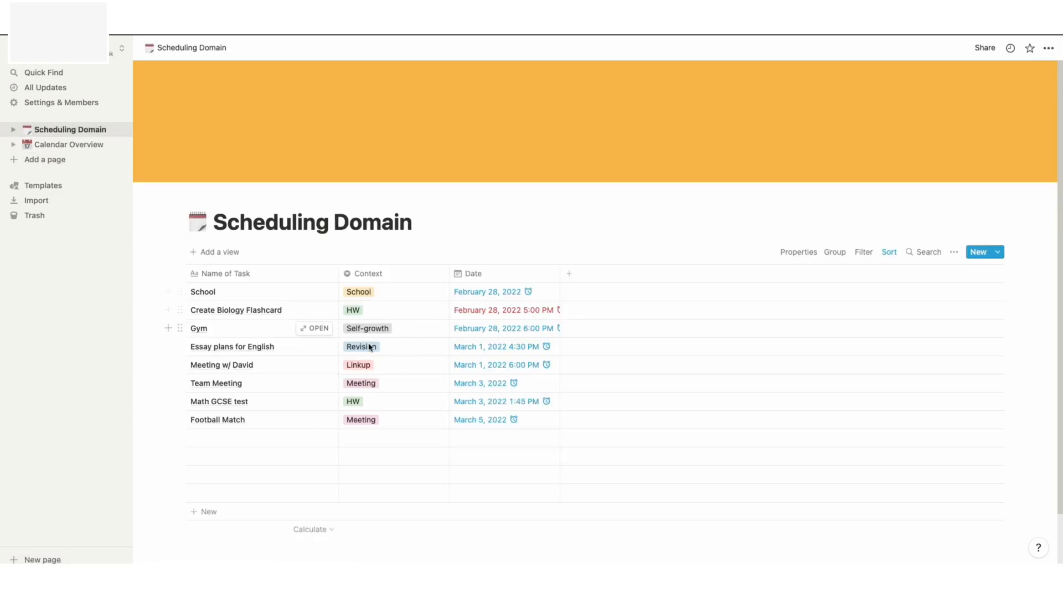
pyautogui.rightClick(231, 386)
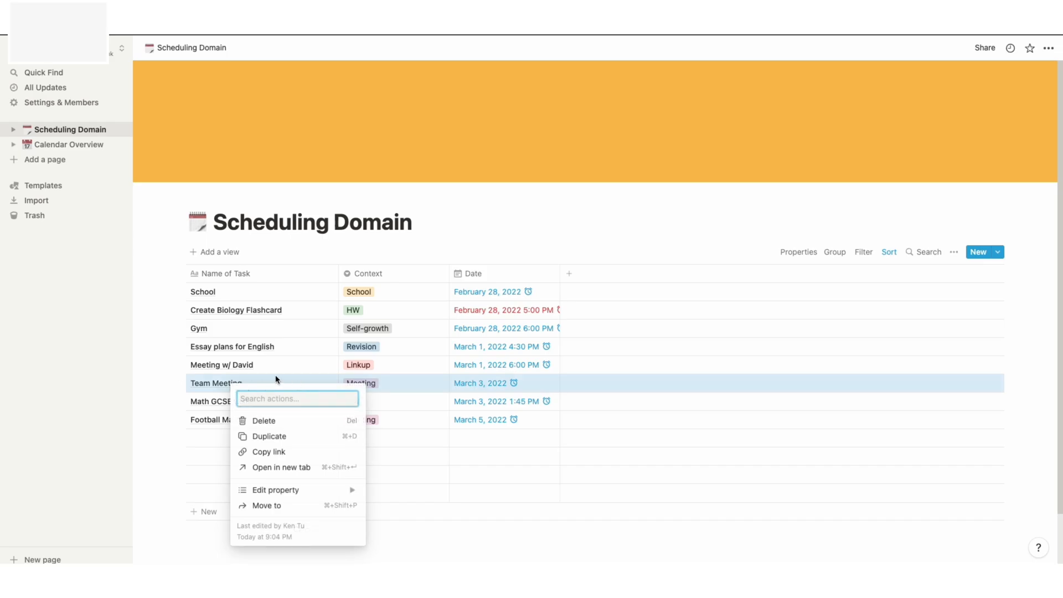
pyautogui.click(264, 422)
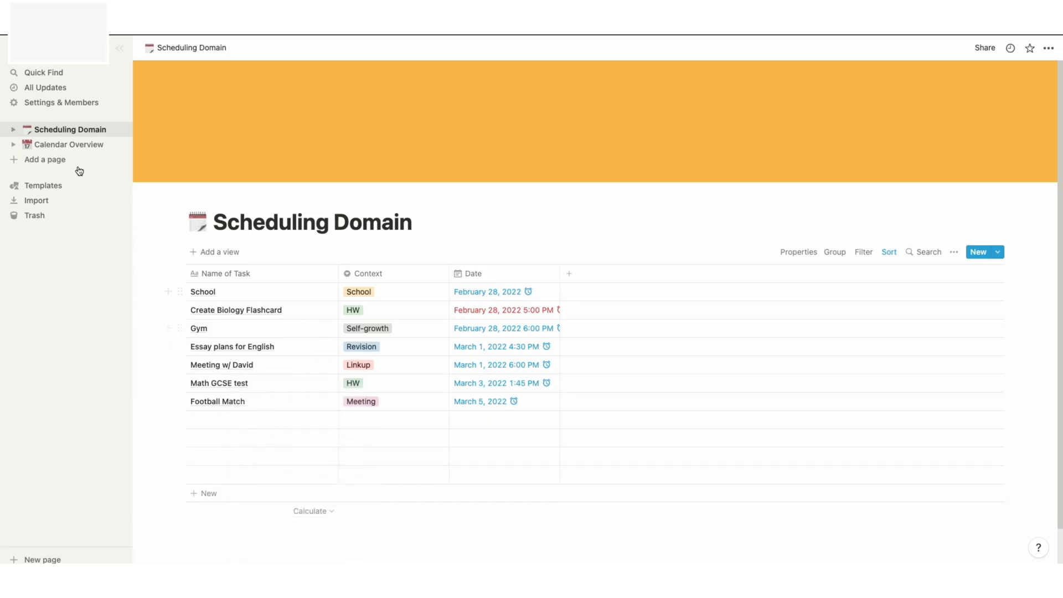
# - Compare Calendar Overview with the Scheduling Domain table, examining how the scheduled tasks appear on the calendar
pyautogui.click(78, 144)
pyautogui.scroll(-5, 679, 416)
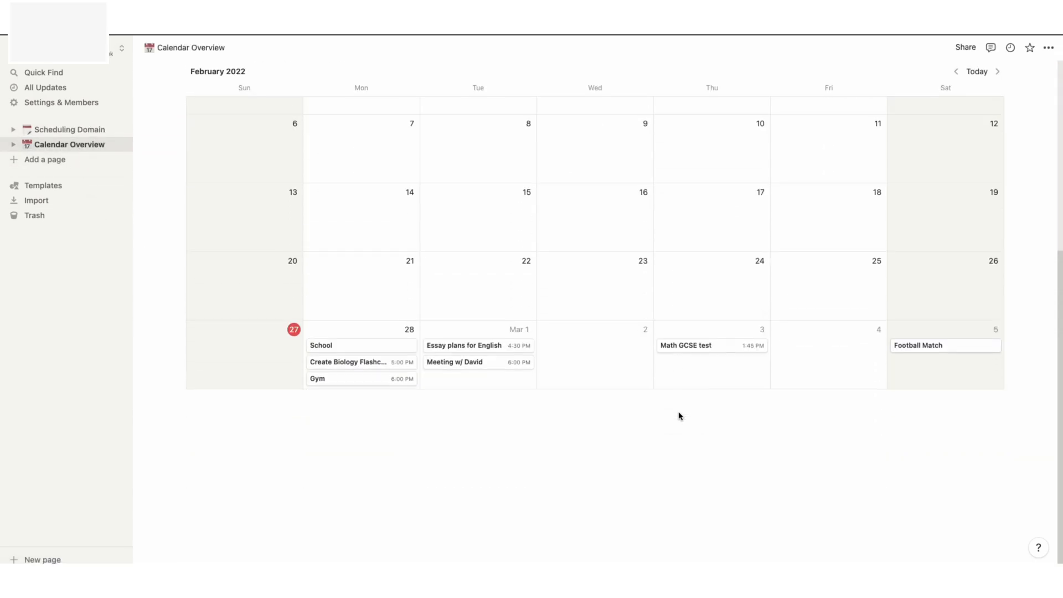
pyautogui.scroll(3, 498, 362)
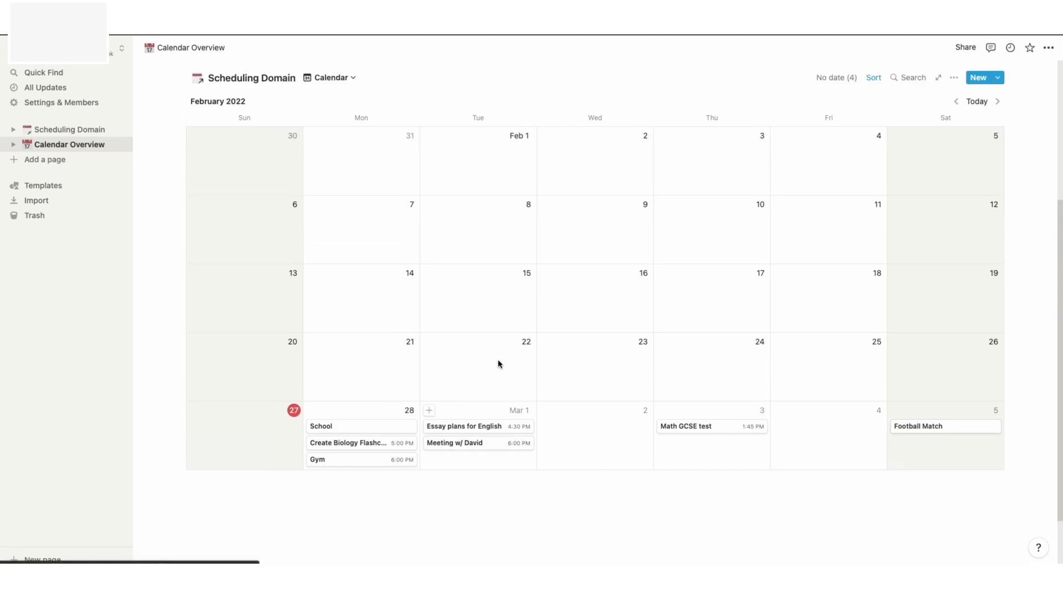
pyautogui.click(69, 130)
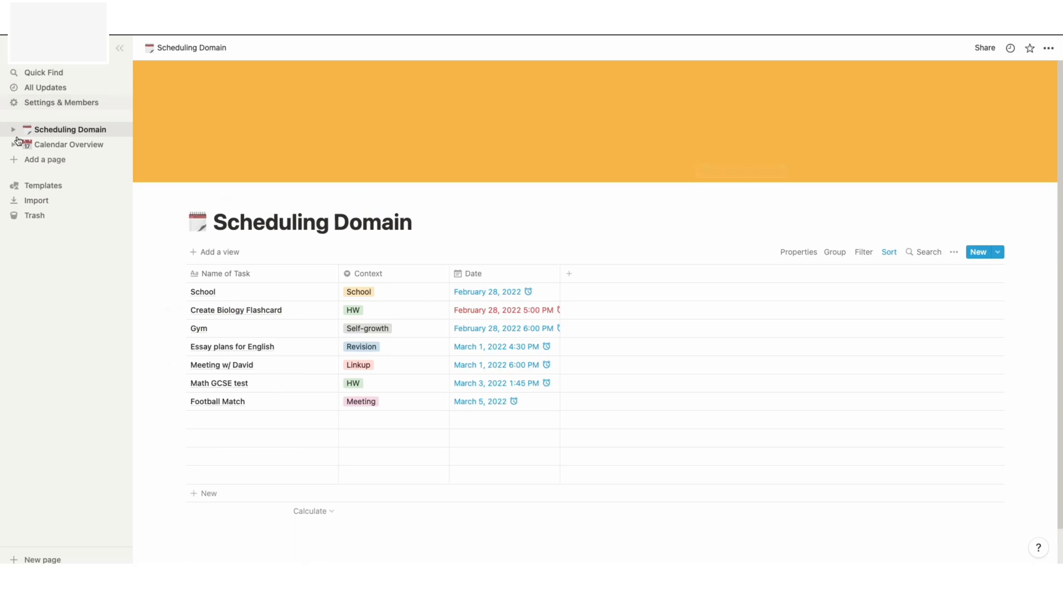
pyautogui.click(72, 145)
pyautogui.scroll(-4, 454, 388)
pyautogui.scroll(-1, 457, 359)
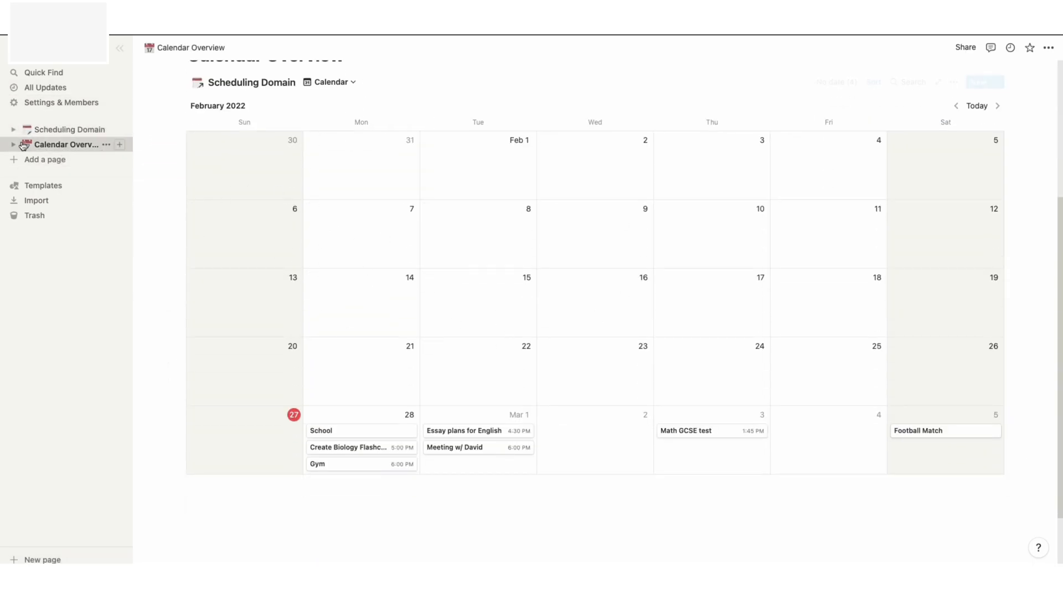
pyautogui.click(70, 129)
pyautogui.click(84, 145)
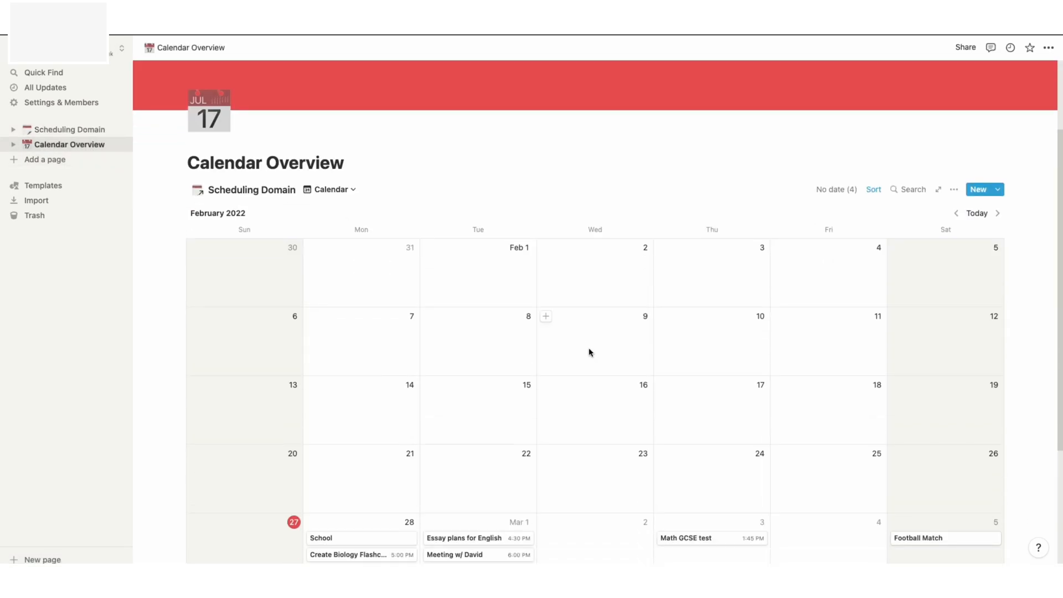
pyautogui.scroll(-3, 590, 352)
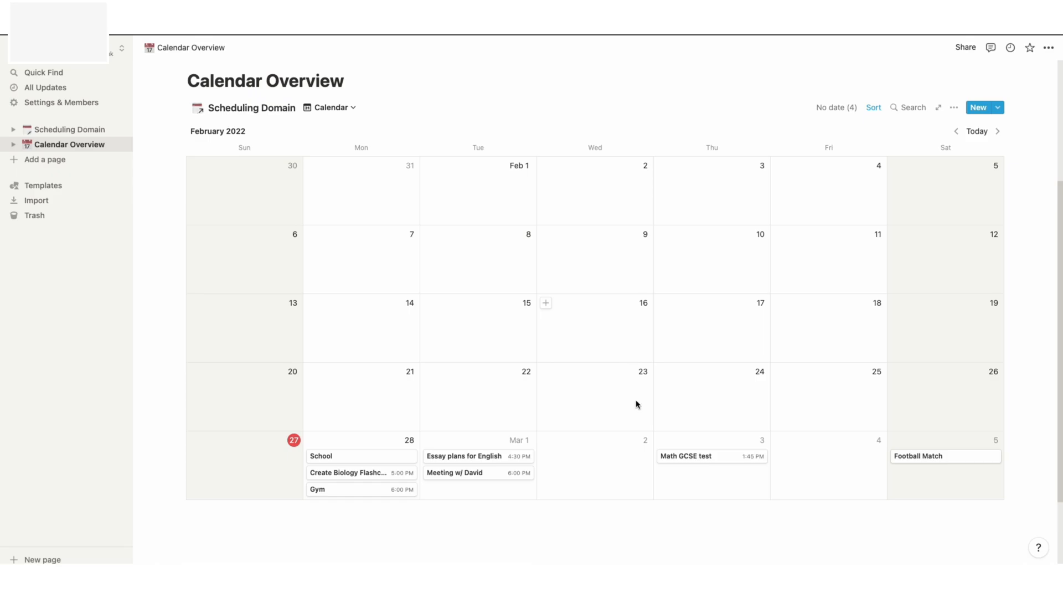
pyautogui.scroll(-1, 576, 428)
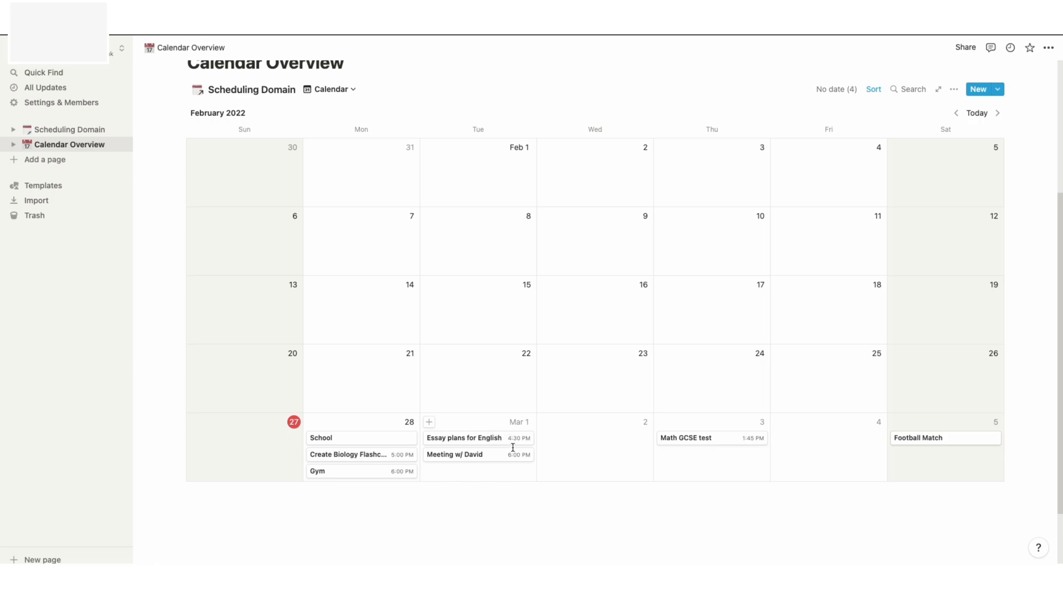
pyautogui.scroll(-5, 598, 415)
pyautogui.scroll(5, 527, 350)
pyautogui.scroll(3, 314, 316)
pyautogui.scroll(-5, 451, 327)
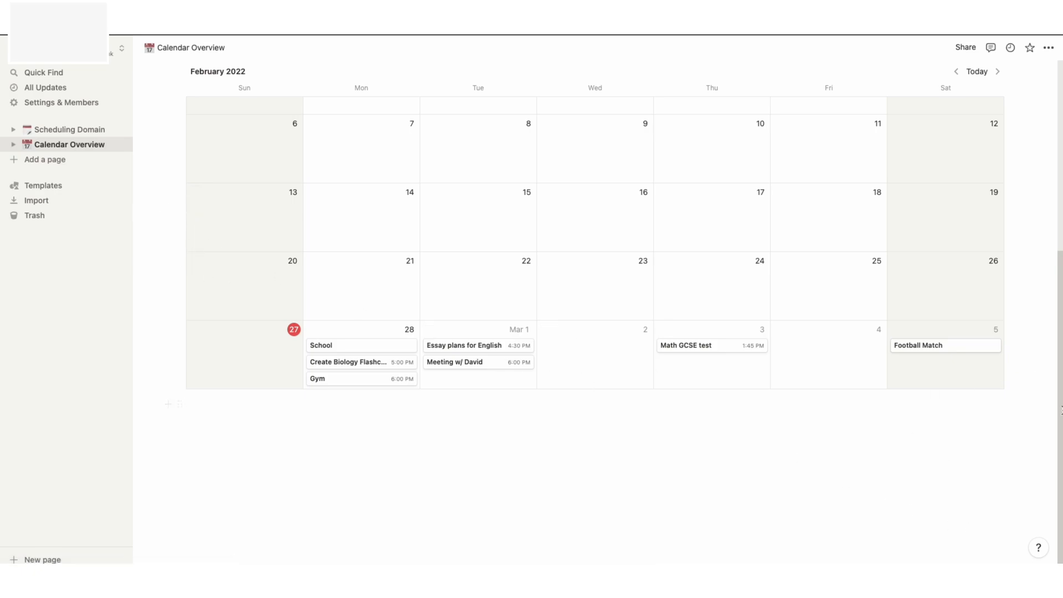
pyautogui.click(59, 131)
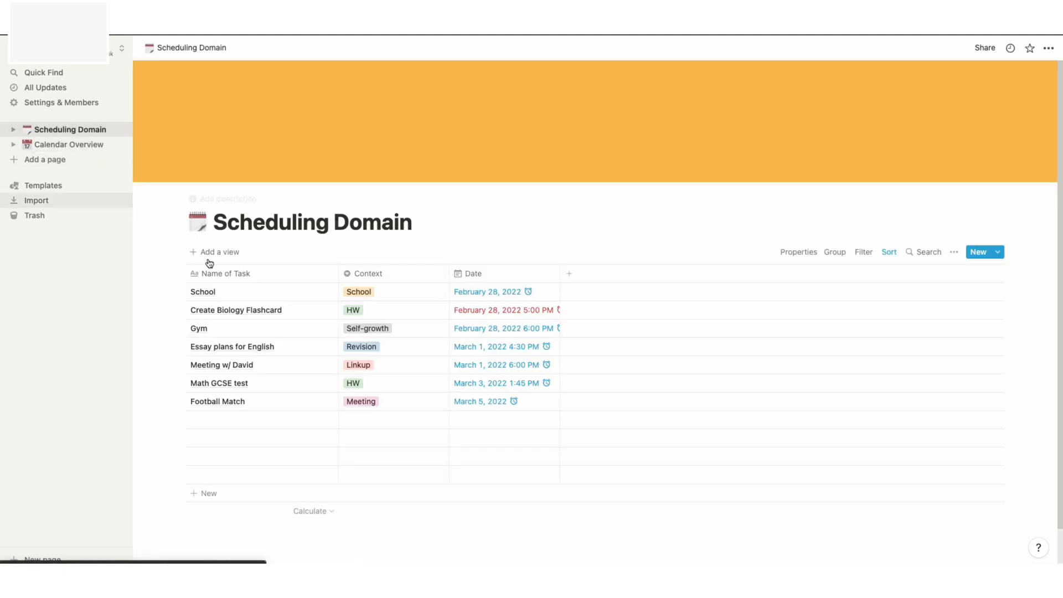
pyautogui.click(61, 145)
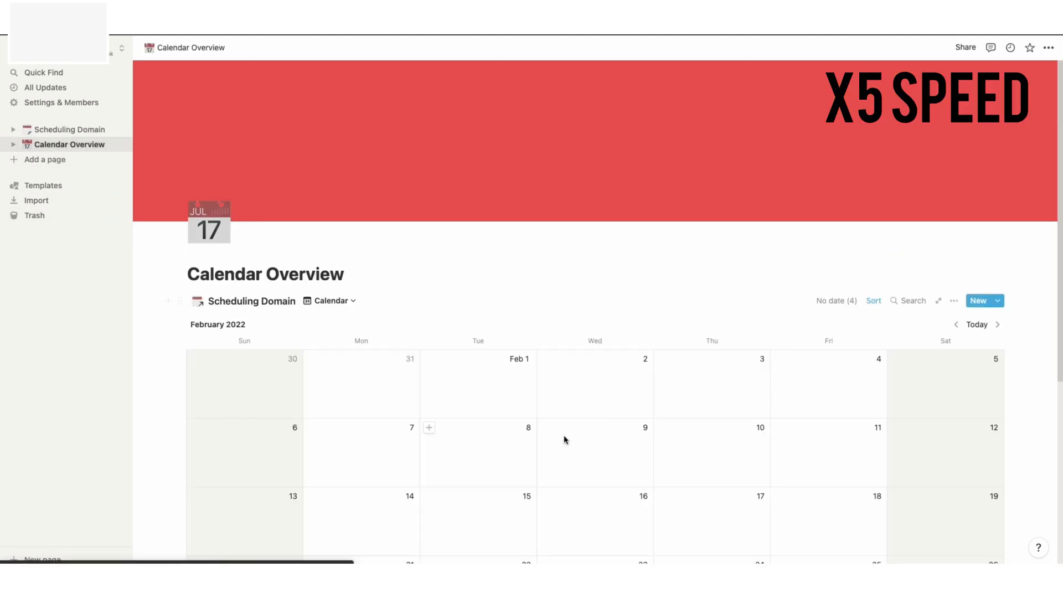
# - Add a March 2 calendar entry named "Apply for Engineering WEX" with the Self-growth context
pyautogui.scroll(-5, 610, 361)
pyautogui.click(548, 369)
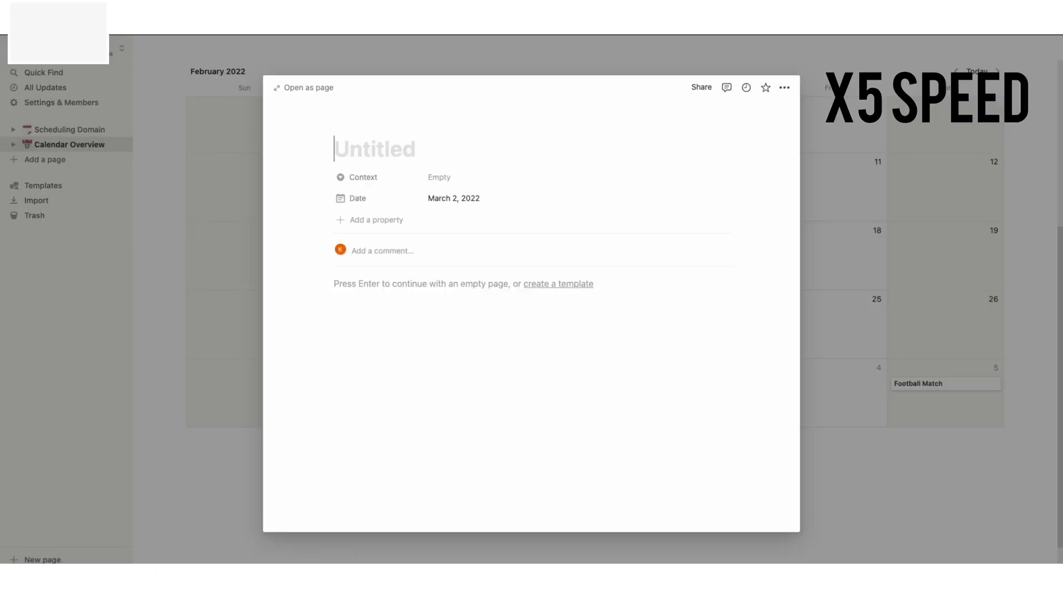
pyautogui.write('Apply for Engineering WEX')
pyautogui.press('Return')
pyautogui.click(439, 177)
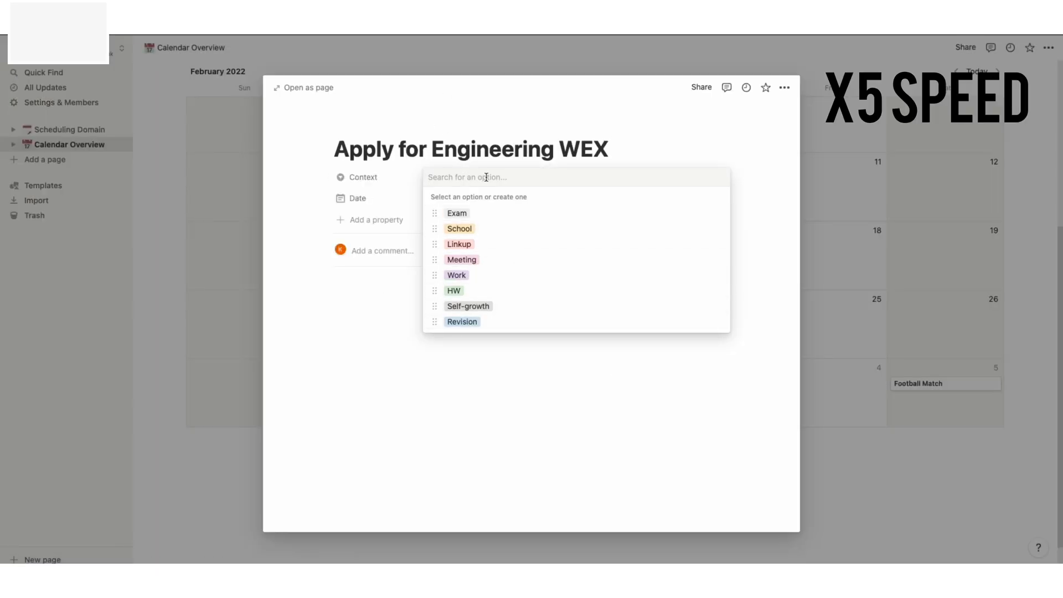
pyautogui.click(458, 306)
pyautogui.press('Escape')
# - Add a March 4 calendar entry named "Gym" and give it a new "Gym" context option
pyautogui.click(663, 367)
pyautogui.write('GYm')
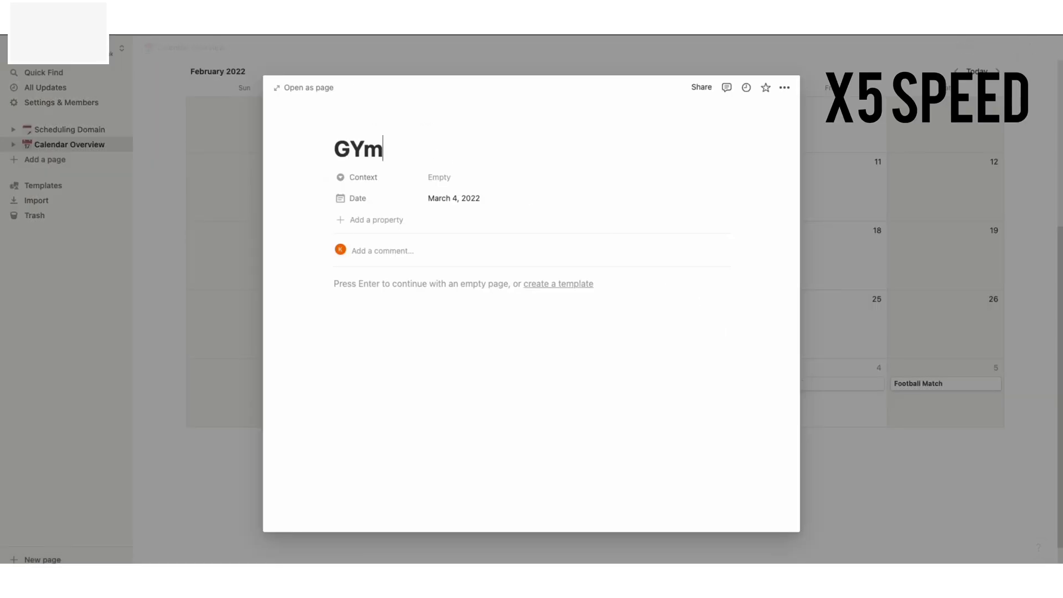
pyautogui.press('BackSpace')
pyautogui.press('BackSpace')
pyautogui.write('ym')
pyautogui.click(465, 177)
pyautogui.write('GYm')
pyautogui.press('Return')
pyautogui.click(466, 177)
pyautogui.click(718, 337)
pyautogui.click(707, 140)
pyautogui.click(531, 295)
pyautogui.write('G')
pyautogui.press('Escape')
pyautogui.press('Escape')
# - Add a March 4 calendar entry named "Practice Dance Routine" with the Self-growth context
pyautogui.click(763, 370)
pyautogui.write('Practice Dance Routine')
pyautogui.click(458, 178)
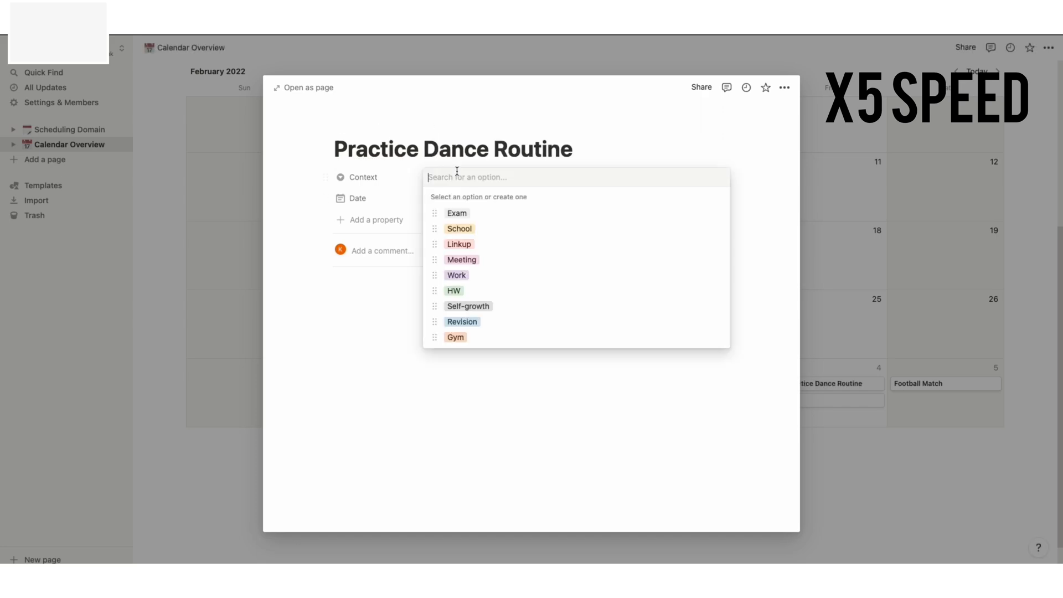
pyautogui.press('Escape')
pyautogui.press('Escape')
# - Add a March 4 calendar entry named "Organise Tutoring Sessions"
pyautogui.click(779, 375)
pyautogui.write('Organise Tutoring Sessions')
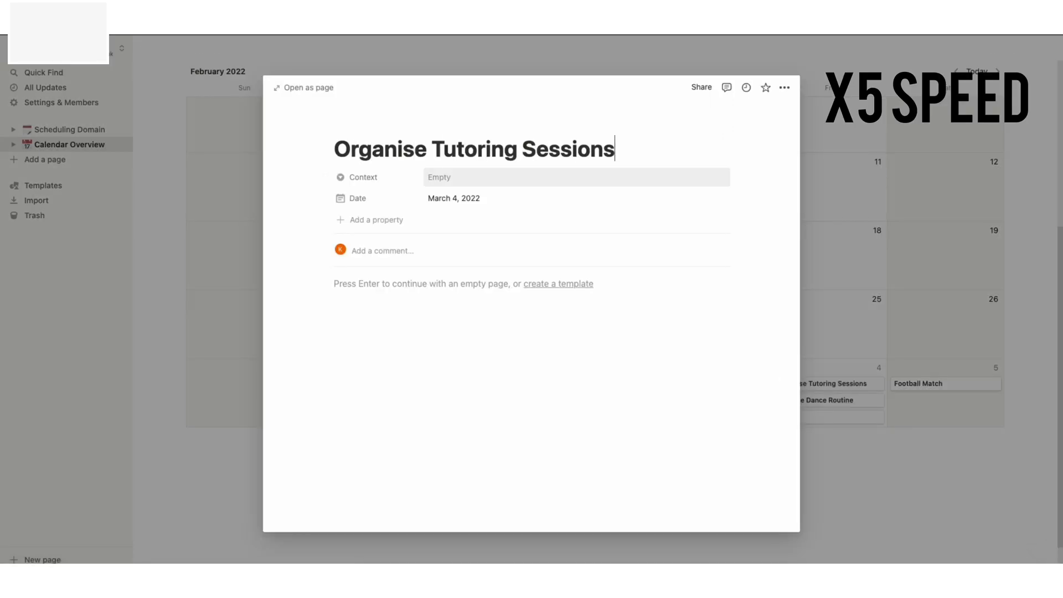
pyautogui.press('Escape')
# - Add a March 3 calendar entry named "Volunteer at Hospital" with the Self-growth context
pyautogui.click(665, 368)
pyautogui.write('Volunteer at Hospital')
pyautogui.click(444, 177)
pyautogui.click(454, 221)
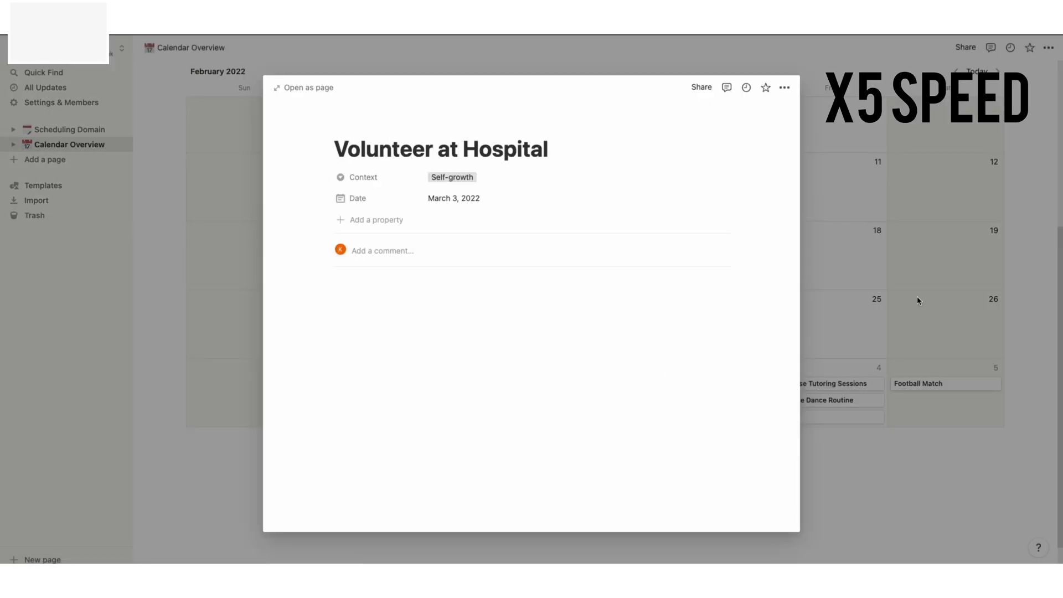
pyautogui.click(919, 301)
# - Add a March 2 calendar entry named "Chem Electrolysis Test" with the Exam context
pyautogui.click(548, 367)
pyautogui.write('C')
pyautogui.write('Chemistry elec')
pyautogui.write('lysis Test')
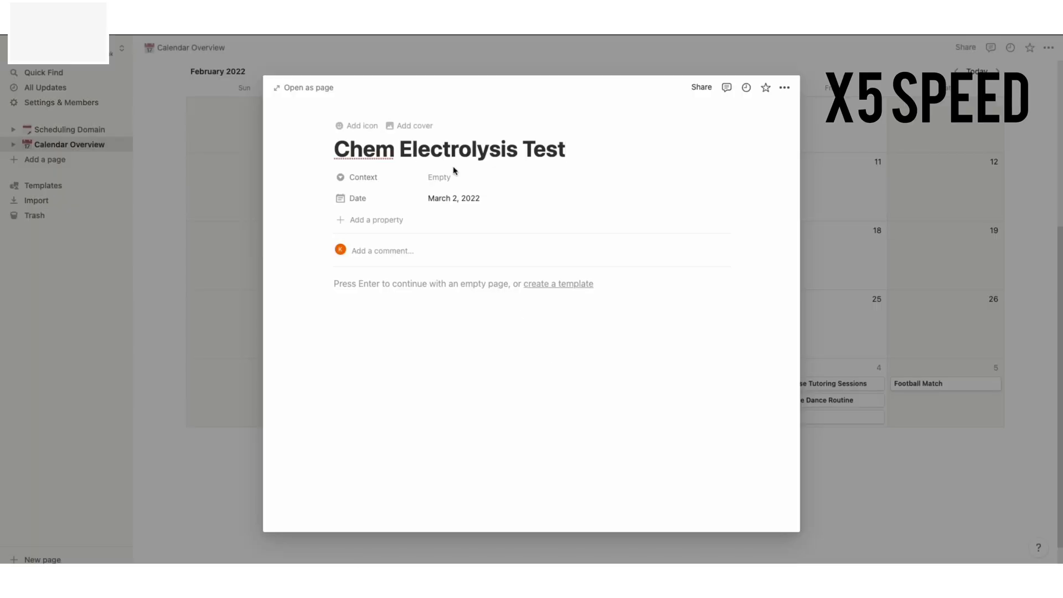
pyautogui.click(439, 177)
pyautogui.click(476, 318)
pyautogui.click(862, 248)
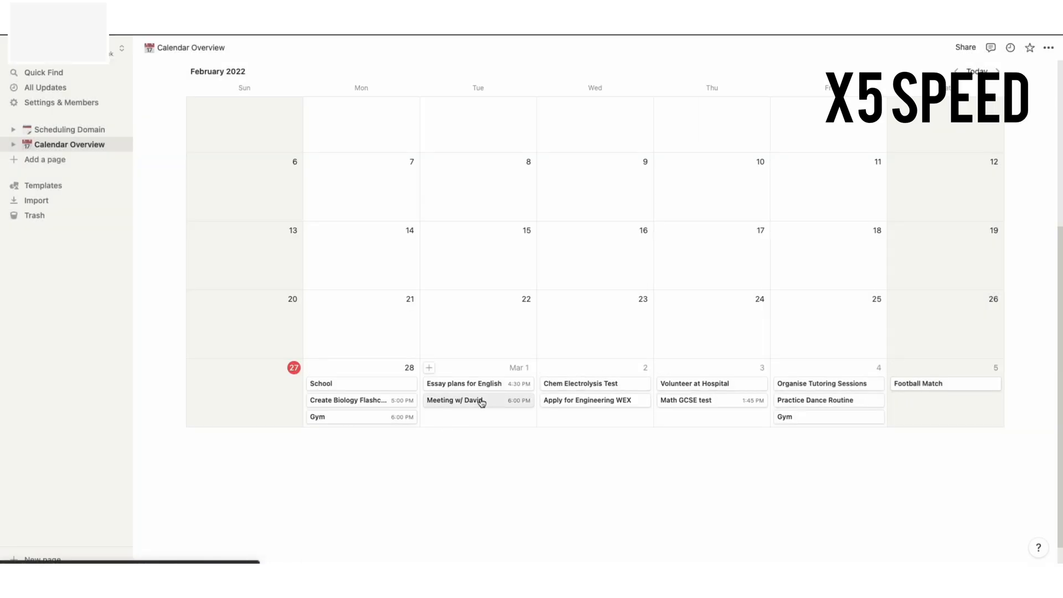
# - Add a reminder to the date of the Chem Electrolysis Test entry
pyautogui.click(592, 383)
pyautogui.click(454, 199)
pyautogui.press('Escape')
pyautogui.press('Escape')
# - Include a time in the Volunteer at Hospital entry's date and set it to 4:30 PM
pyautogui.click(704, 383)
pyautogui.click(454, 198)
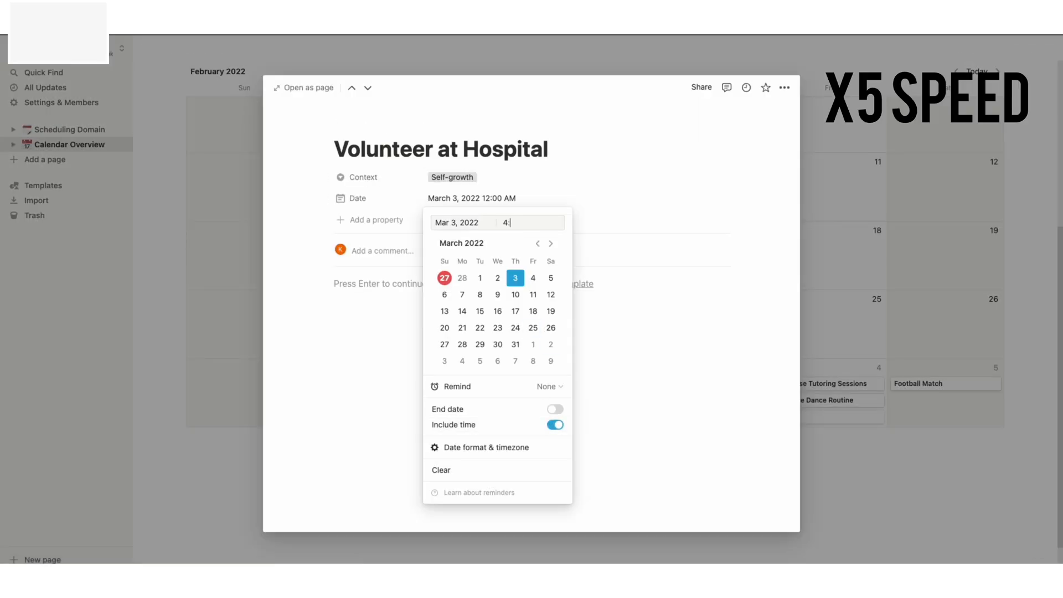
pyautogui.moveTo(548, 387)
pyautogui.click(631, 394)
pyautogui.click(653, 339)
# - Include a time in the Organise Tutoring Sessions entry's date and set it to 6:00 PM
pyautogui.click(831, 418)
pyautogui.click(833, 386)
pyautogui.click(520, 198)
pyautogui.click(555, 425)
pyautogui.click(535, 223)
pyautogui.press('BackSpace')
pyautogui.press('BackSpace')
pyautogui.press('BackSpace')
pyautogui.press('BackSpace')
pyautogui.press('BackSpace')
pyautogui.press('BackSpace')
pyautogui.press('BackSpace')
pyautogui.press('BackSpace')
pyautogui.write('6:00 PM')
pyautogui.press('Return')
pyautogui.click(653, 388)
# - Set the Practice Dance Routine entry's time on March 4 to 1:00 PM
pyautogui.click(820, 390)
pyautogui.click(819, 386)
pyautogui.click(510, 198)
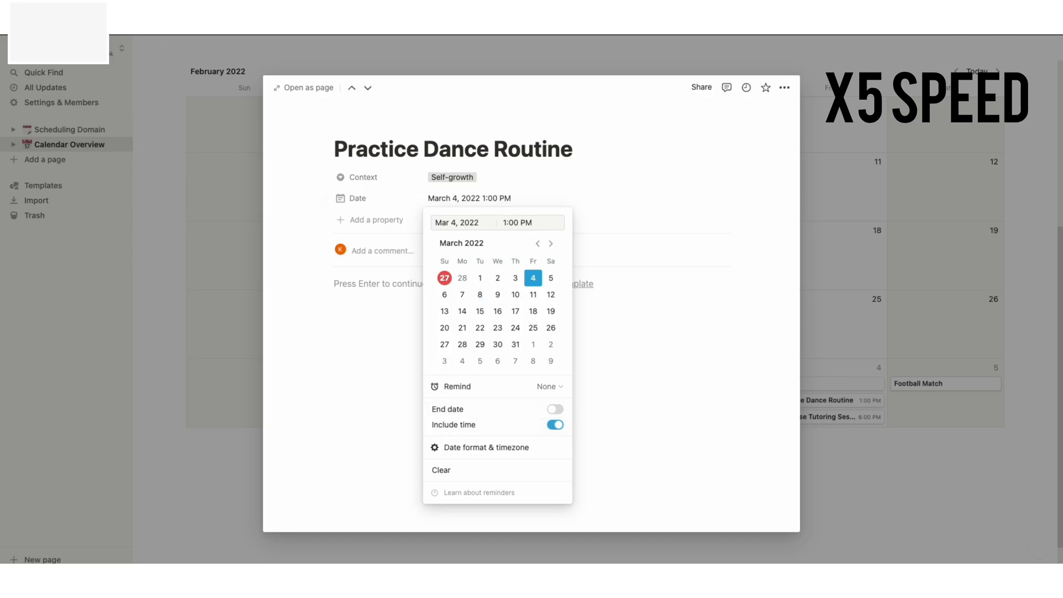
pyautogui.click(632, 390)
pyautogui.click(895, 347)
pyautogui.click(895, 349)
# - Include a time in the Football Match entry's date and set it to 11:45 AM
pyautogui.click(920, 384)
pyautogui.click(499, 177)
pyautogui.click(531, 366)
pyautogui.click(499, 199)
pyautogui.click(555, 425)
pyautogui.write('11:45 am')
pyautogui.press('Return')
pyautogui.click(799, 391)
# - Include a time in the March 4 Gym entry's date and set it to 5:00 PM
pyautogui.click(800, 391)
pyautogui.click(498, 199)
pyautogui.click(555, 424)
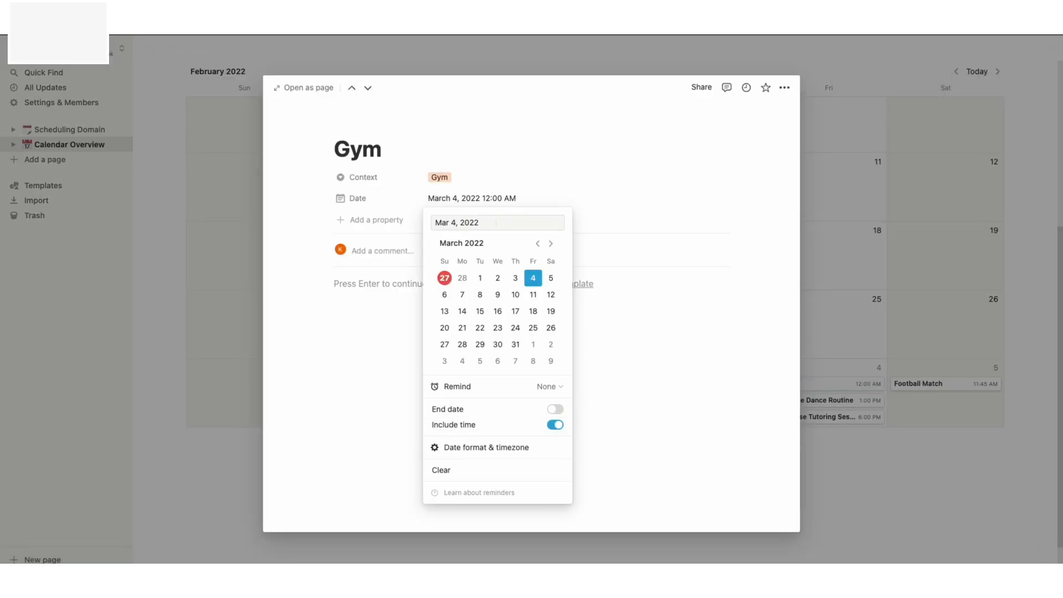
pyautogui.press('Return')
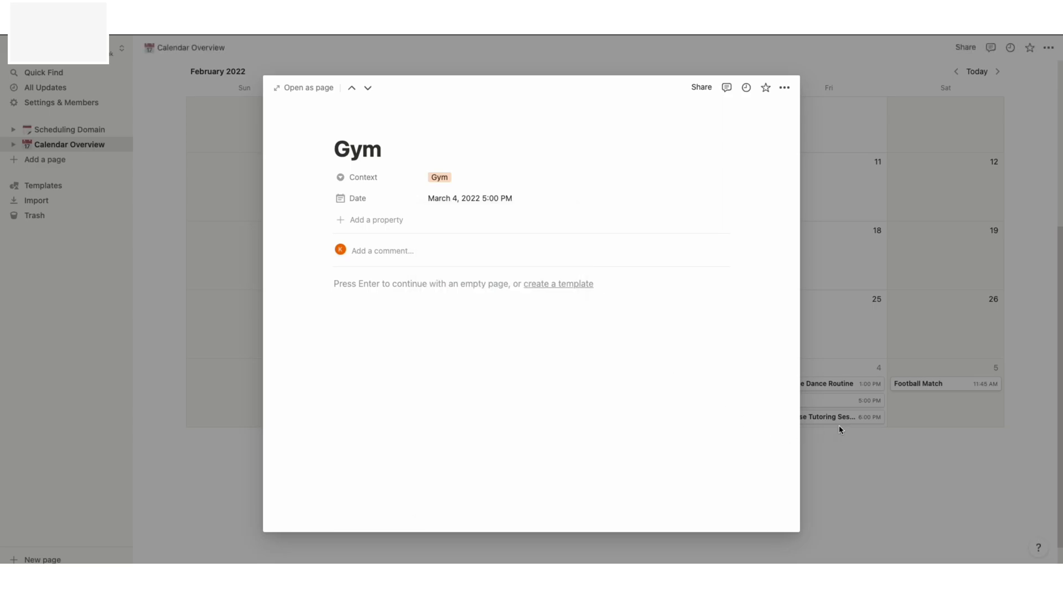
pyautogui.click(841, 425)
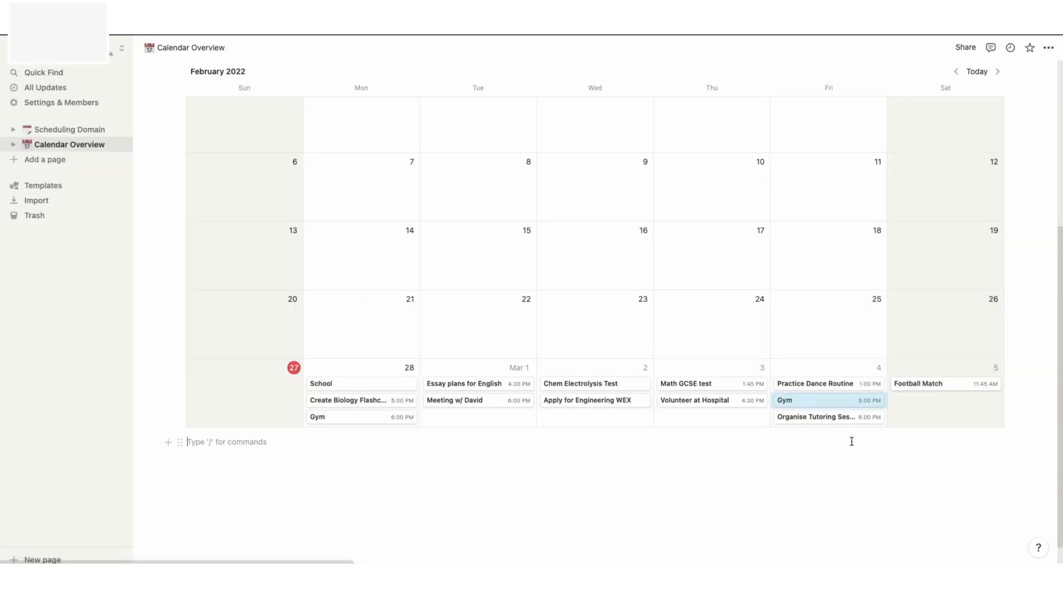
# - Add a reminder to the date of the March 4 Gym entry
pyautogui.click(834, 400)
pyautogui.click(471, 199)
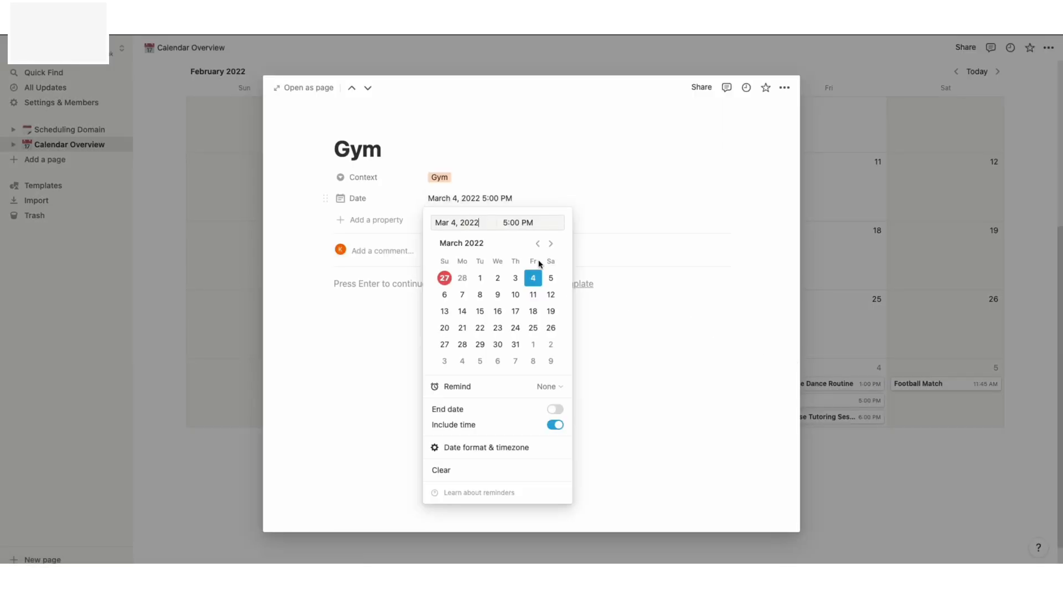
pyautogui.click(551, 386)
pyautogui.click(600, 351)
pyautogui.click(766, 367)
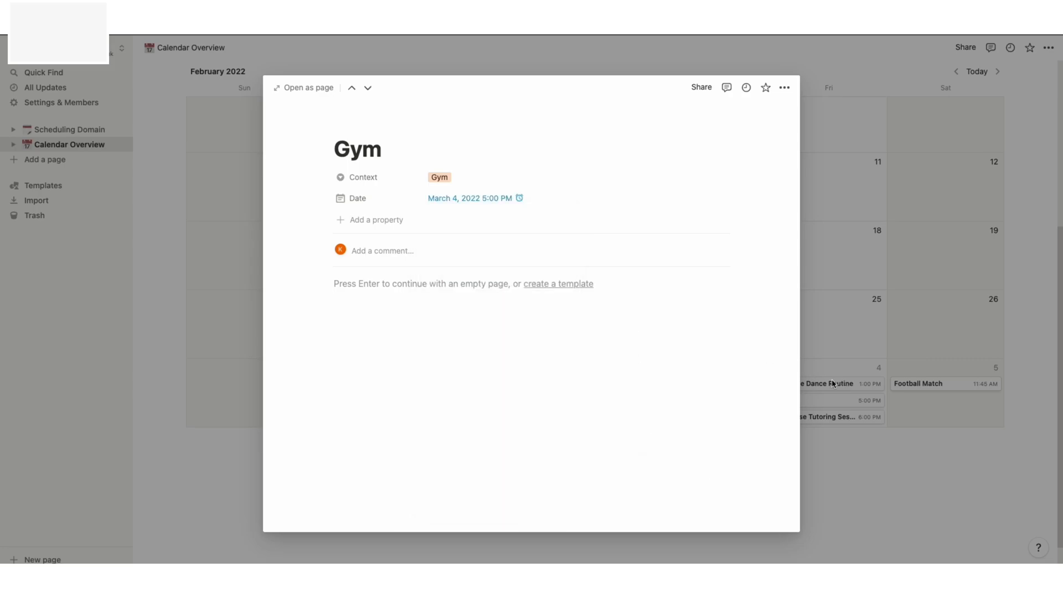
pyautogui.click(836, 386)
# - Review the Chem Electrolysis Test entry's details and the tasks scheduled for March 2 and 3
pyautogui.click(604, 385)
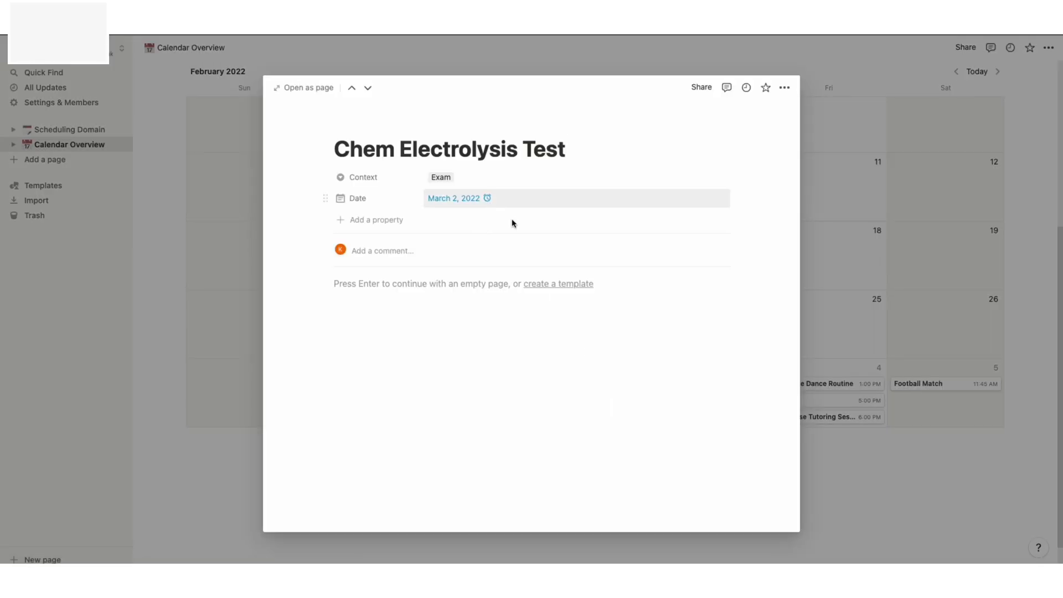
pyautogui.click(858, 409)
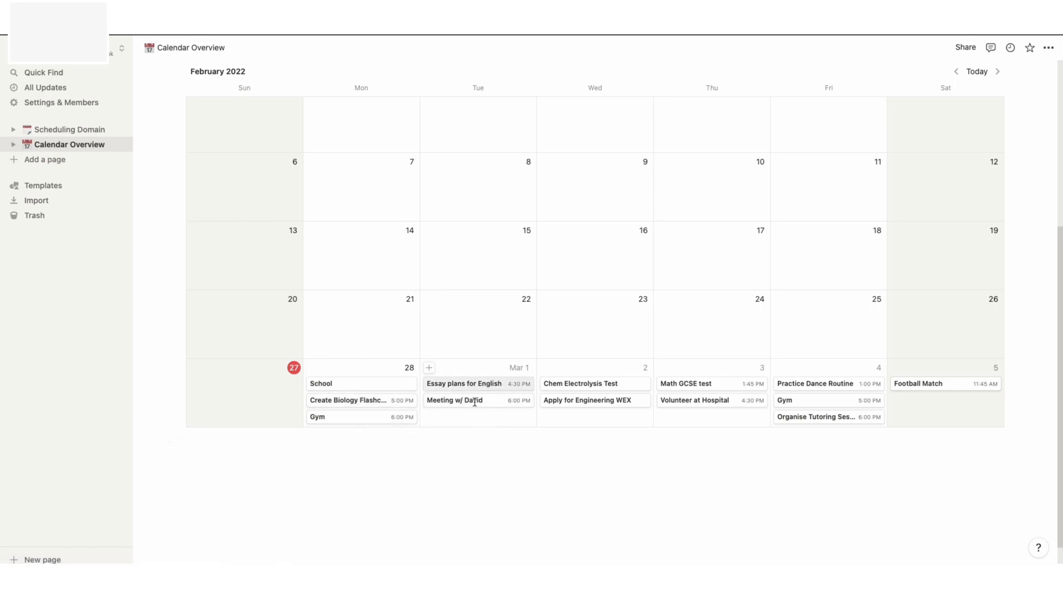
pyautogui.moveTo(589, 383)
pyautogui.mouseDown()
pyautogui.moveTo(586, 399)
pyautogui.moveTo(601, 359)
pyautogui.moveTo(612, 386)
pyautogui.moveTo(588, 402)
pyautogui.mouseUp()
pyautogui.moveTo(737, 382); pyautogui.dragTo(710, 401)
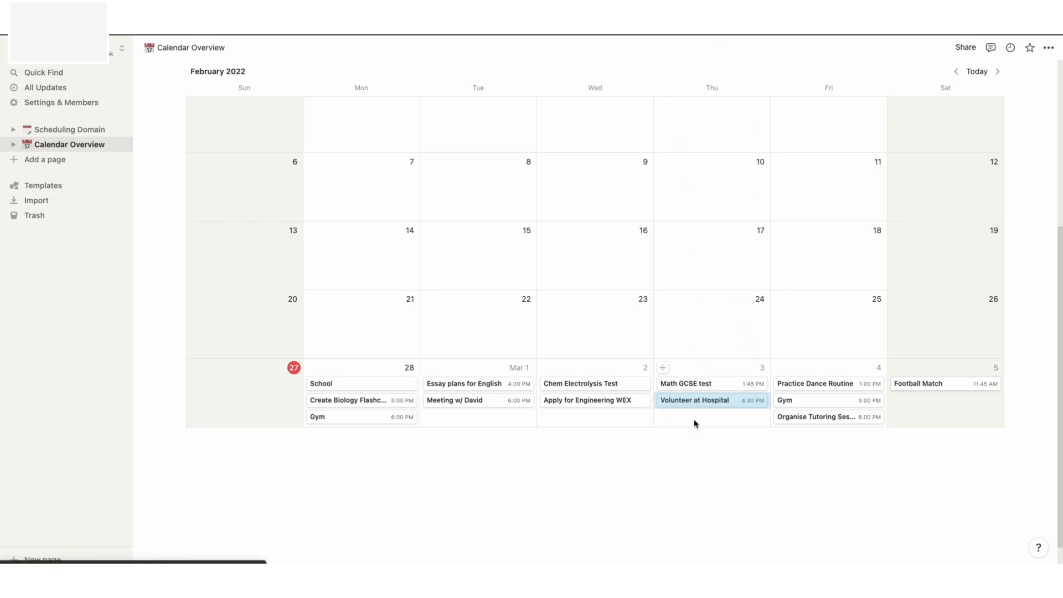
pyautogui.moveTo(699, 387)
pyautogui.mouseDown()
pyautogui.moveTo(693, 378)
pyautogui.moveTo(713, 389)
pyautogui.moveTo(707, 402)
pyautogui.mouseUp()
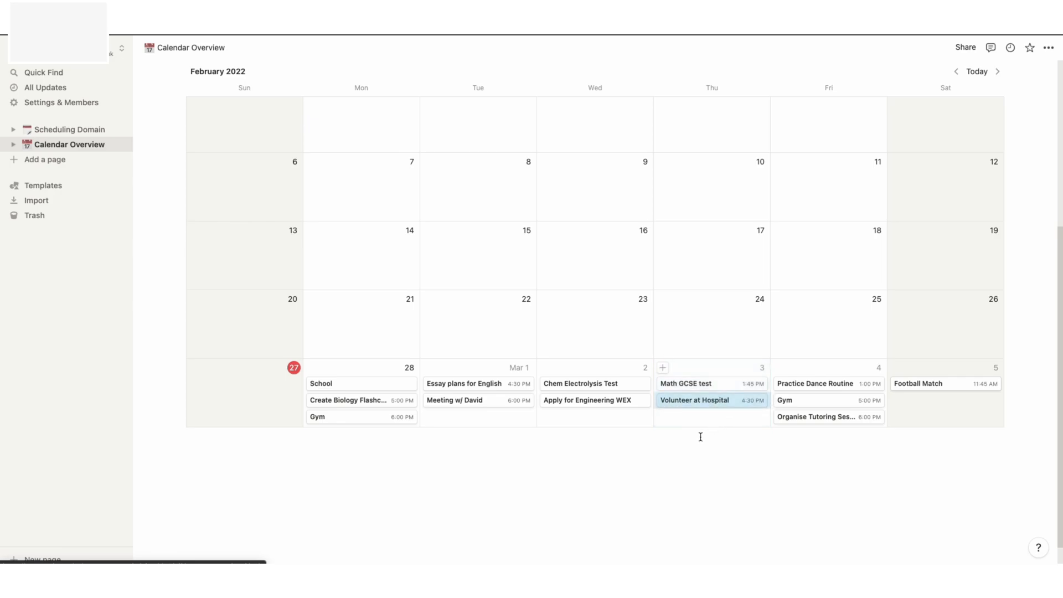
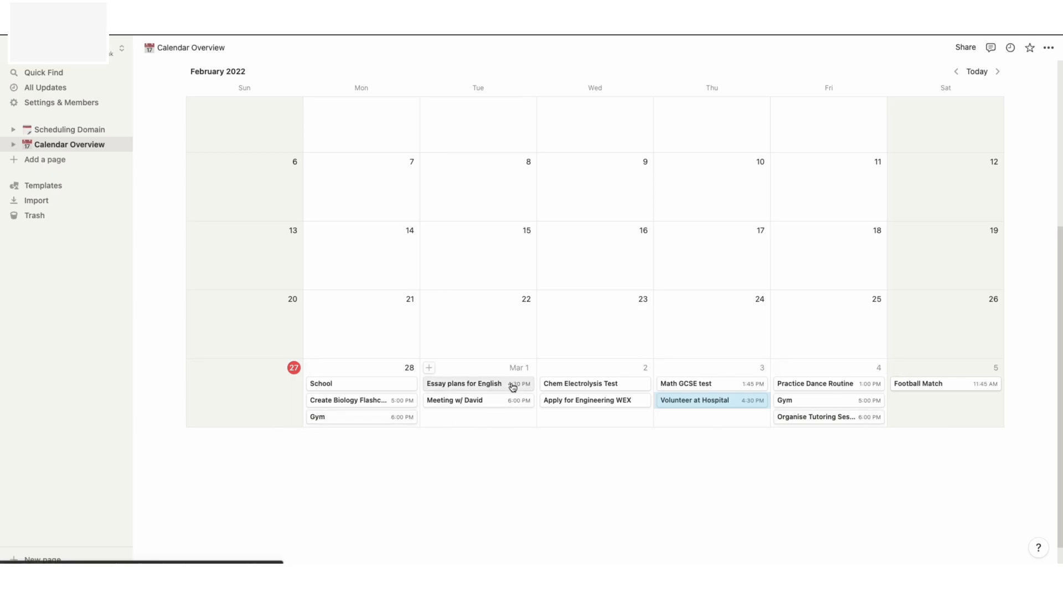
# - Add several empty rows at the end of the Scheduling Domain table
pyautogui.click(83, 131)
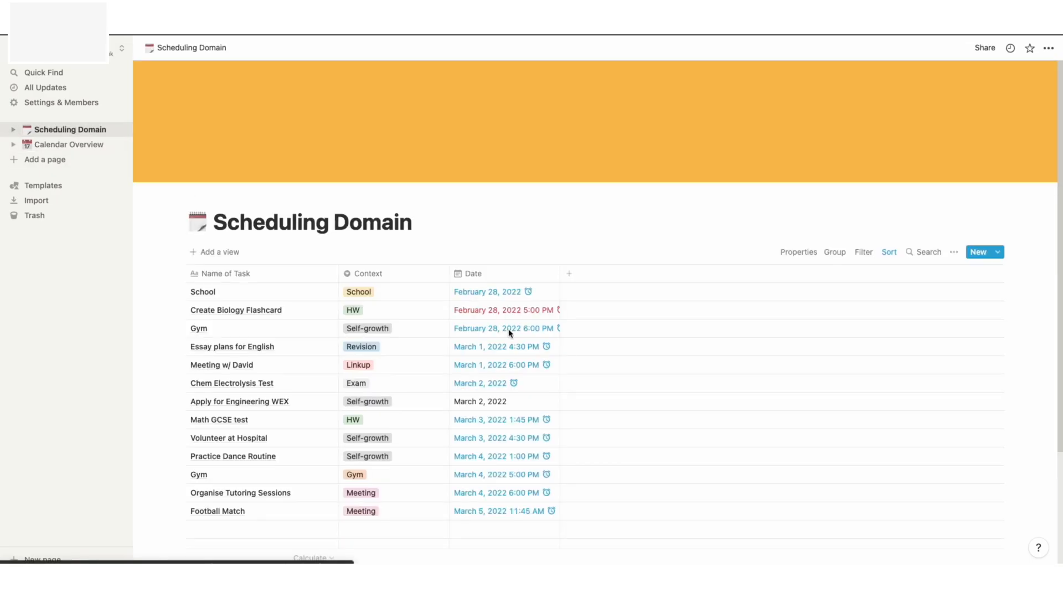
pyautogui.scroll(-3, 512, 338)
pyautogui.click(223, 454)
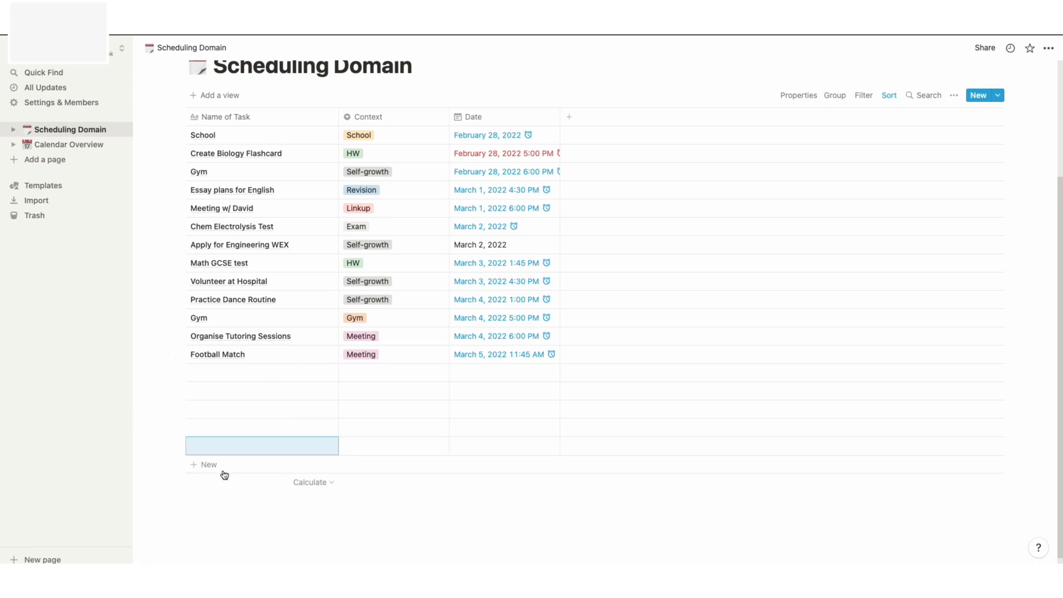
pyautogui.click(226, 471)
pyautogui.click(219, 487)
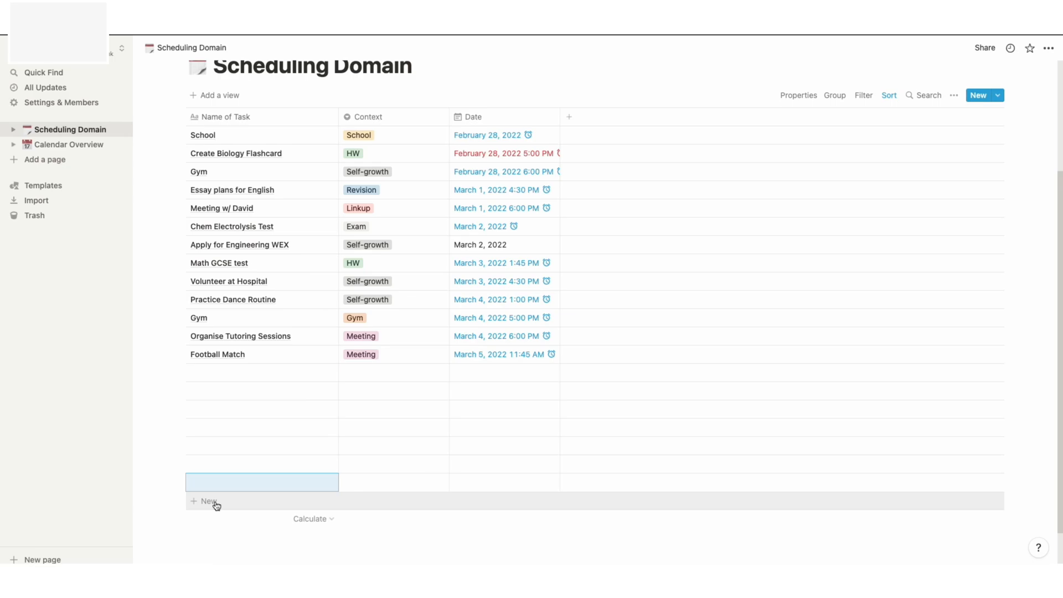
# - Enter two new tasks in the empty rows, named "clean bathroom" and "do laundry"
pyautogui.click(215, 397)
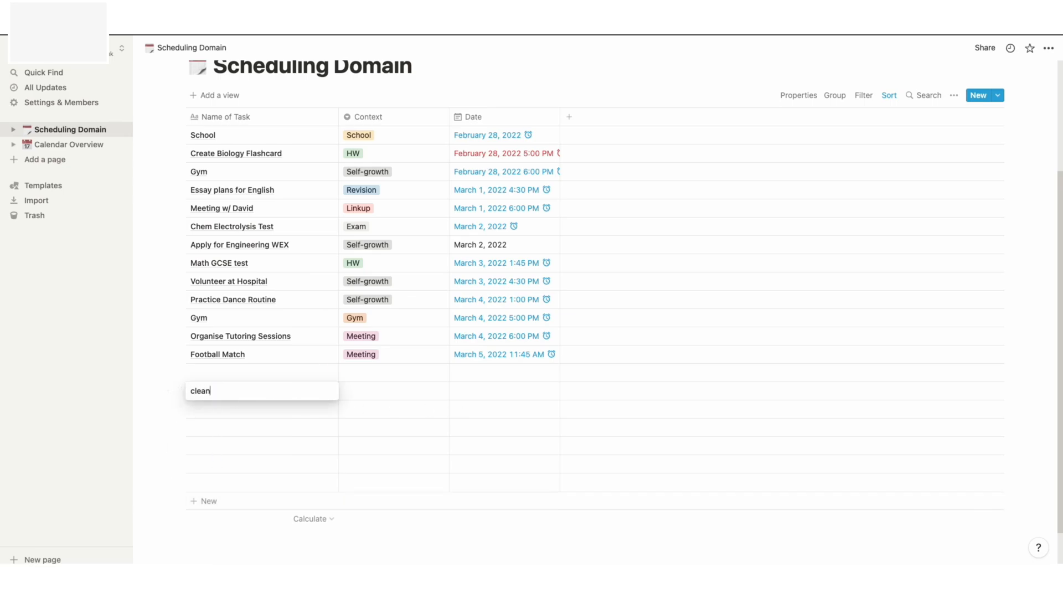
pyautogui.write('clean bathroom')
pyautogui.press('Return')
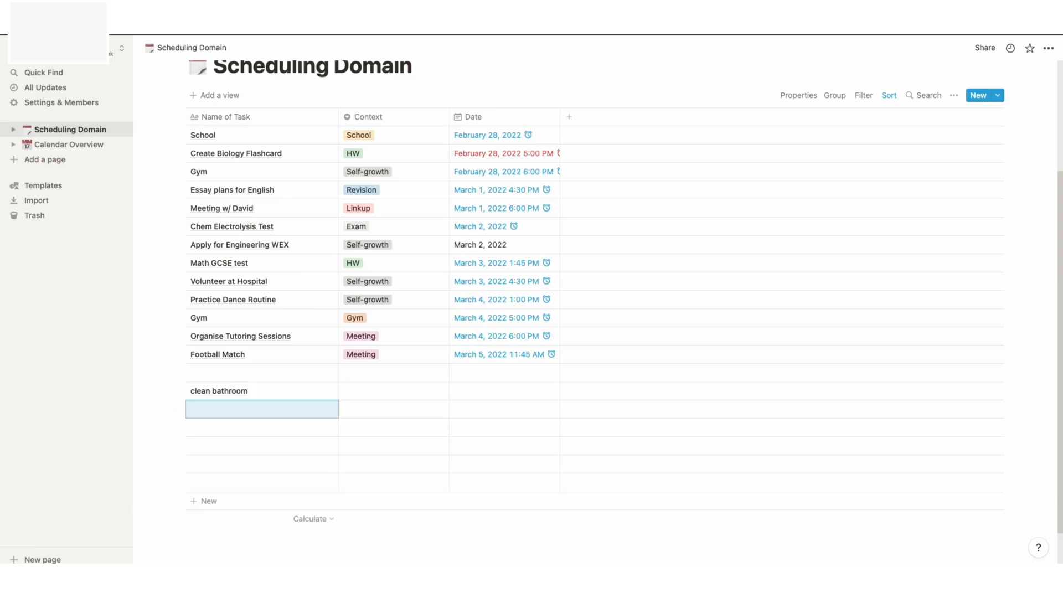
pyautogui.write('do laundry')
pyautogui.press('Return')
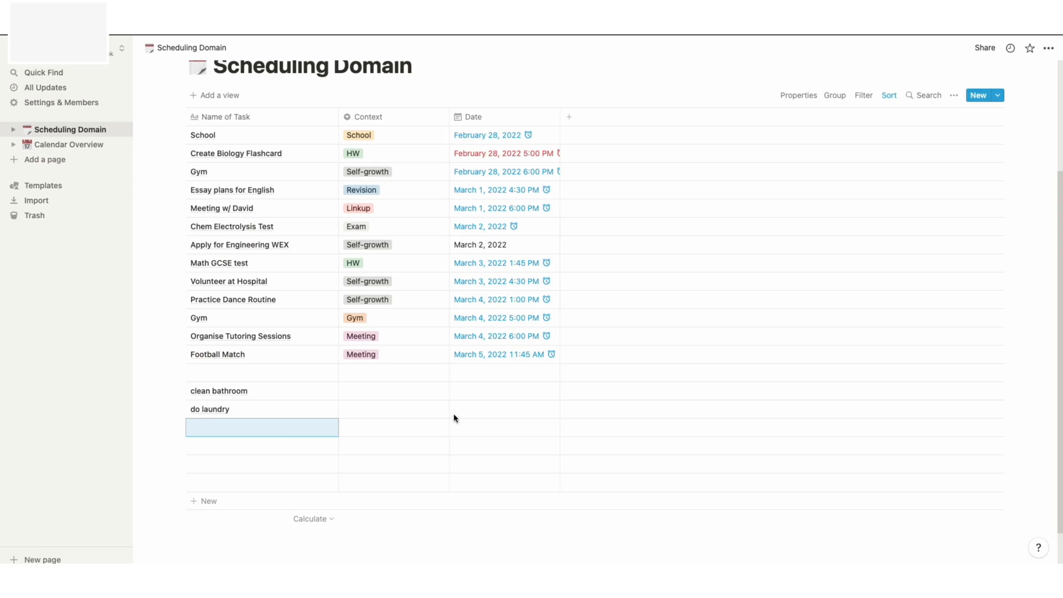
pyautogui.click(389, 393)
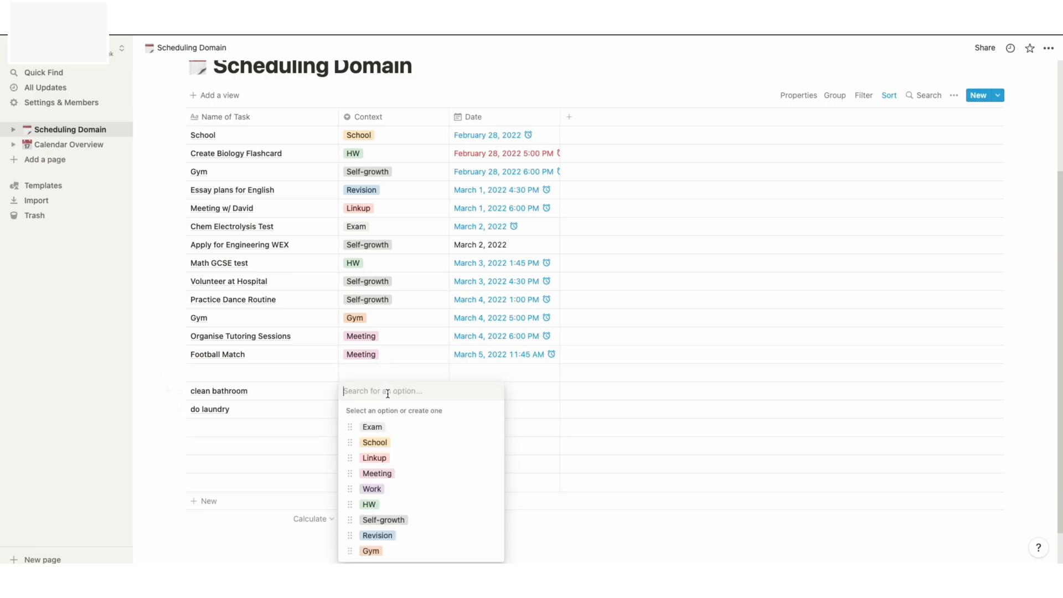
pyautogui.write('chbore')
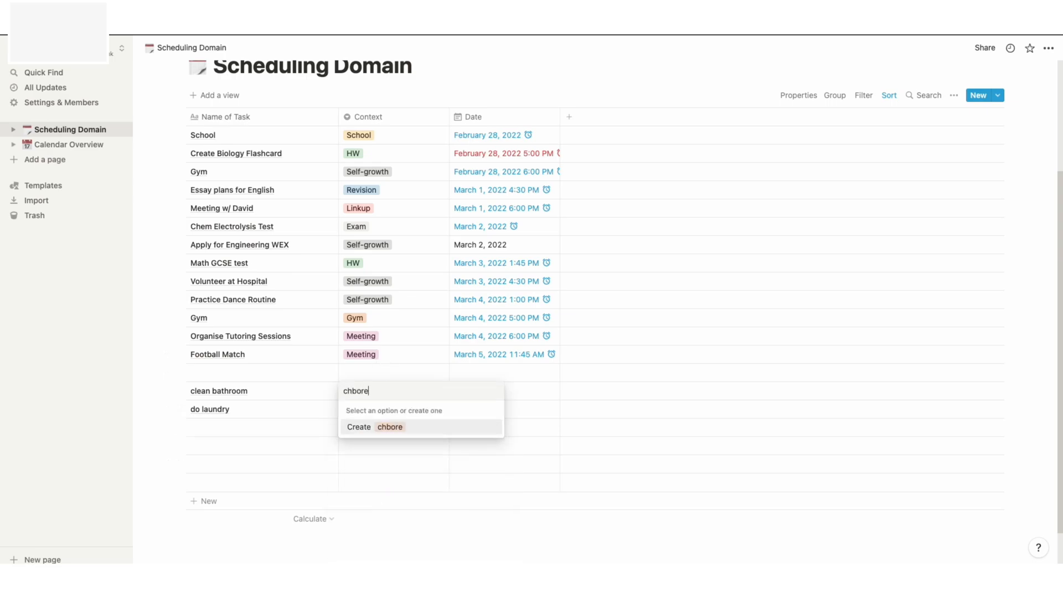
pyautogui.press('Return')
pyautogui.click(382, 391)
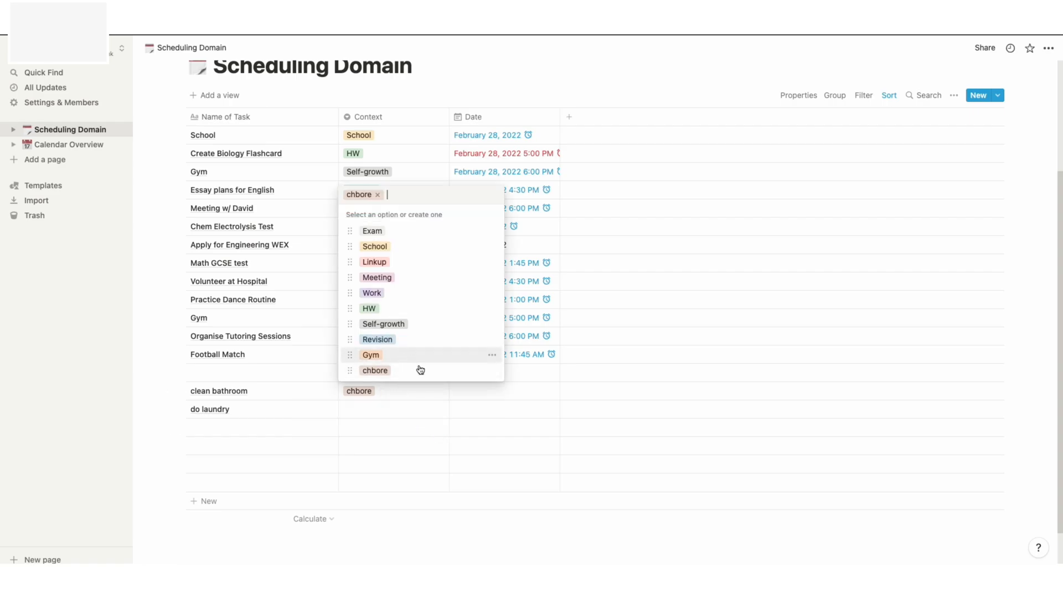
pyautogui.click(492, 371)
pyautogui.click(472, 180)
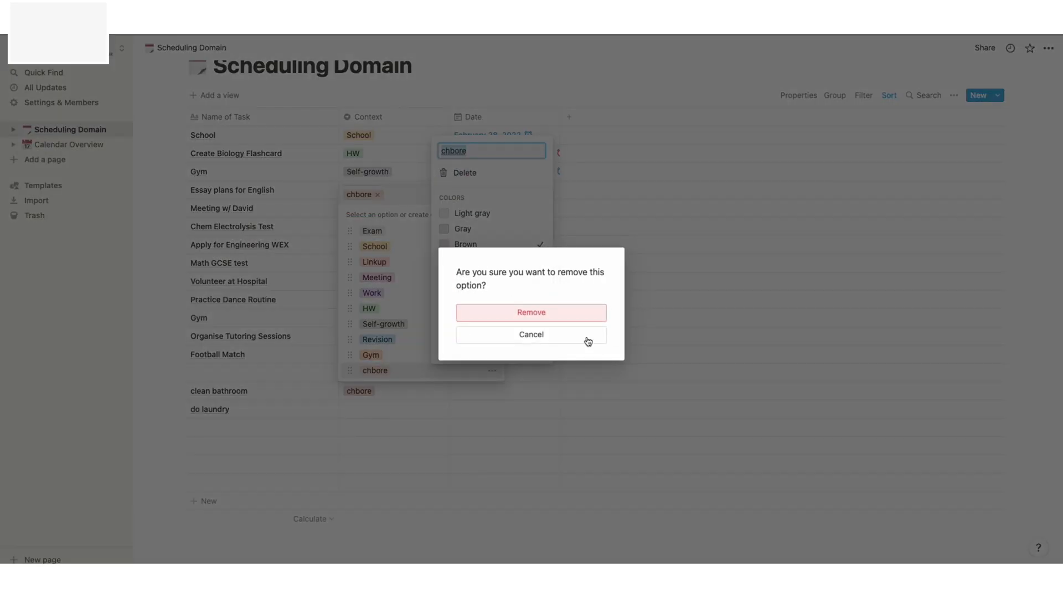
pyautogui.click(532, 313)
# - Create a new Context option named Chore and assign it to the clean bathroom task
pyautogui.write('ch')
pyautogui.press('BackSpace')
pyautogui.press('BackSpace')
pyautogui.write('Chore')
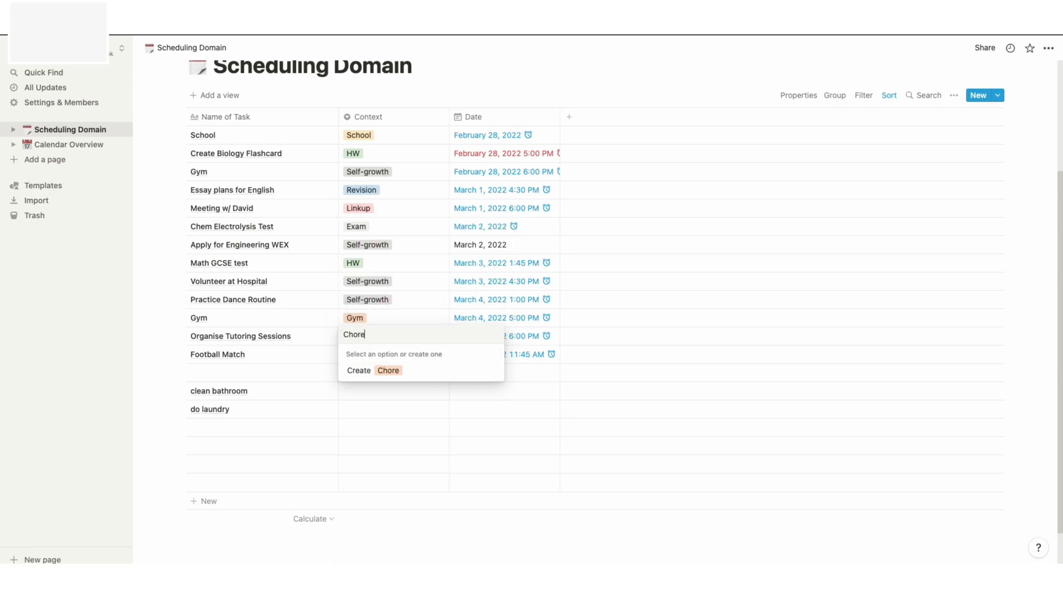
pyautogui.click(390, 371)
# - Set the clean bathroom task's date to March 1, 2022
pyautogui.click(498, 386)
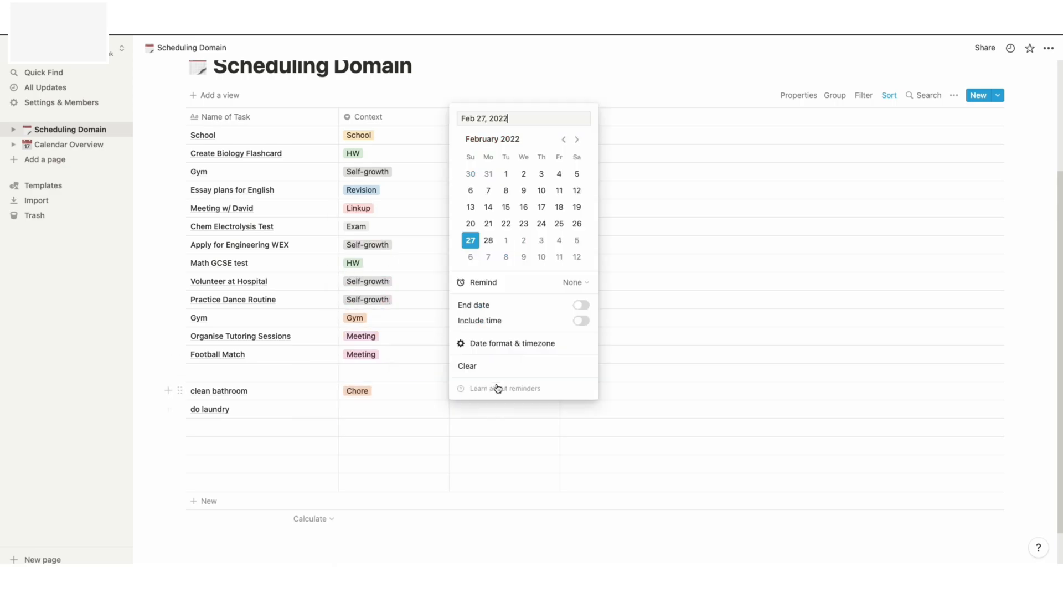
pyautogui.click(506, 240)
pyautogui.press('Escape')
# - Set the do laundry task's context to Chore and its date to March 1, 2022
pyautogui.click(397, 413)
pyautogui.click(379, 387)
pyautogui.click(495, 412)
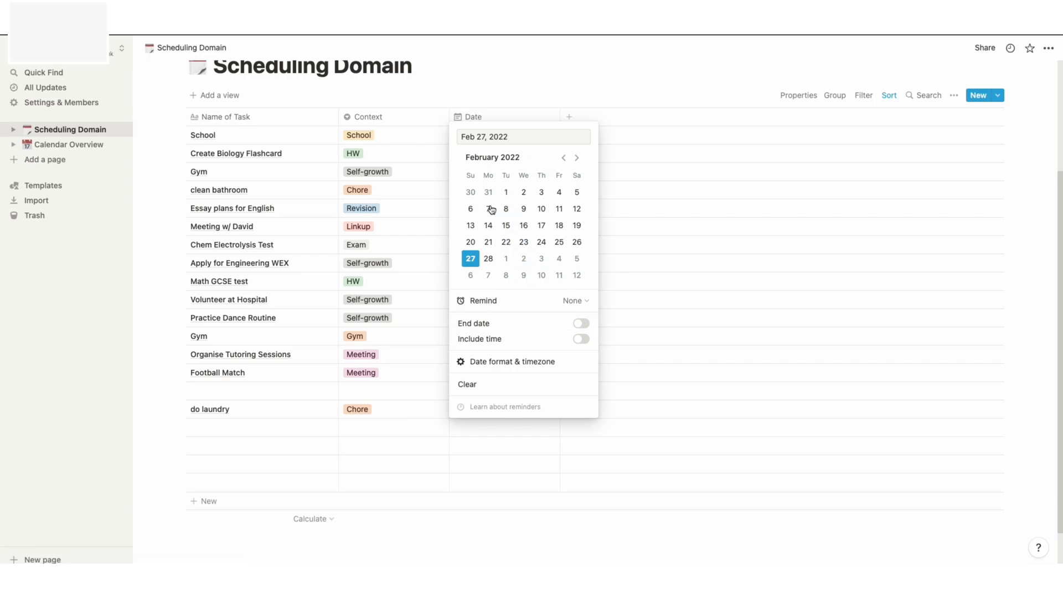
pyautogui.click(506, 259)
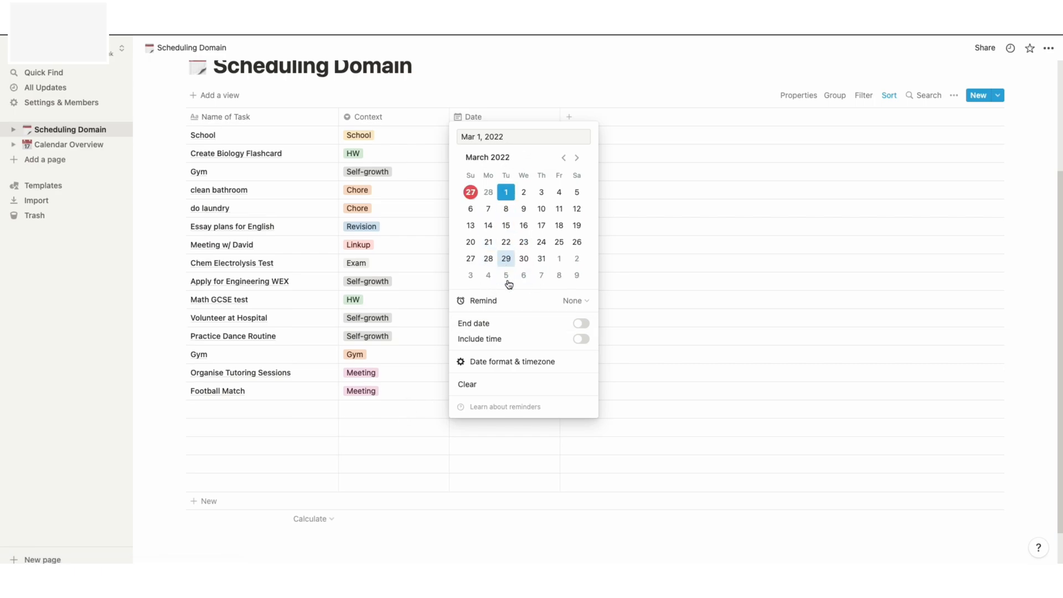
pyautogui.press('Escape')
# - Check the newly added chores on the Calendar Overview page
pyautogui.click(79, 146)
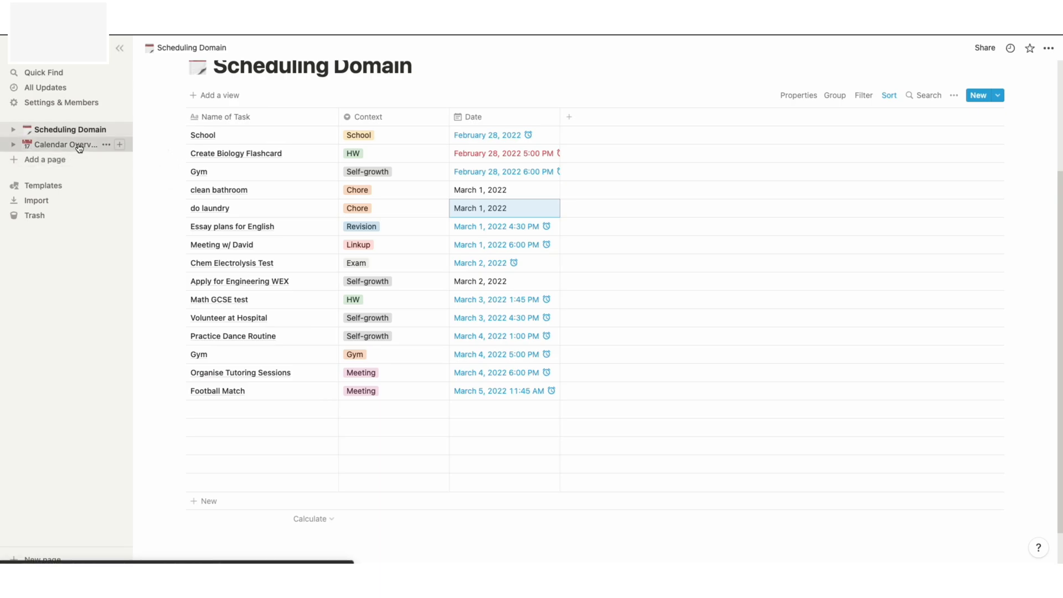
pyautogui.scroll(-5, 530, 446)
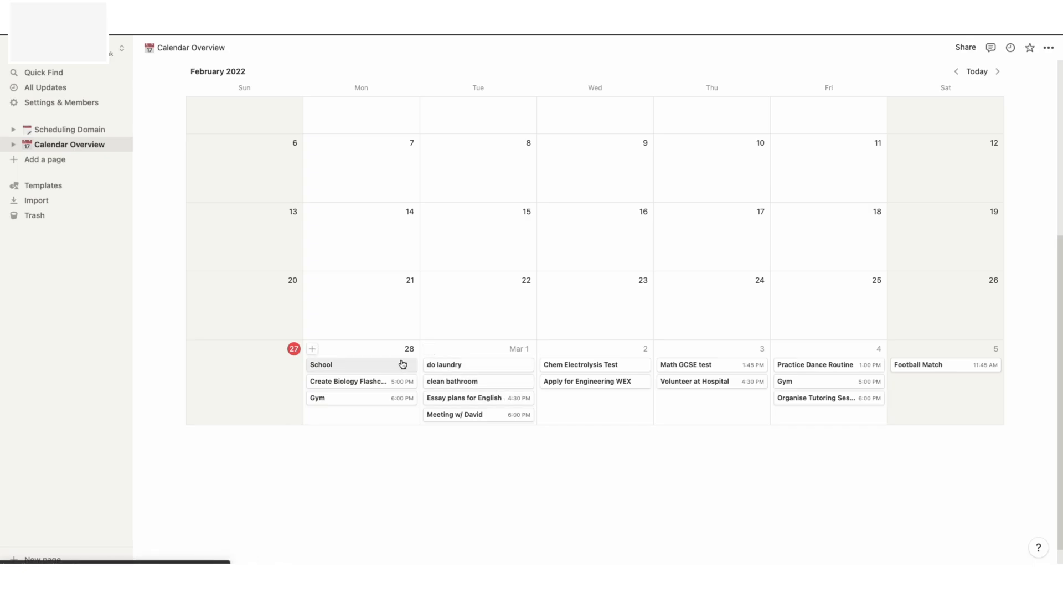
pyautogui.scroll(4, 608, 297)
pyautogui.scroll(-4, 606, 298)
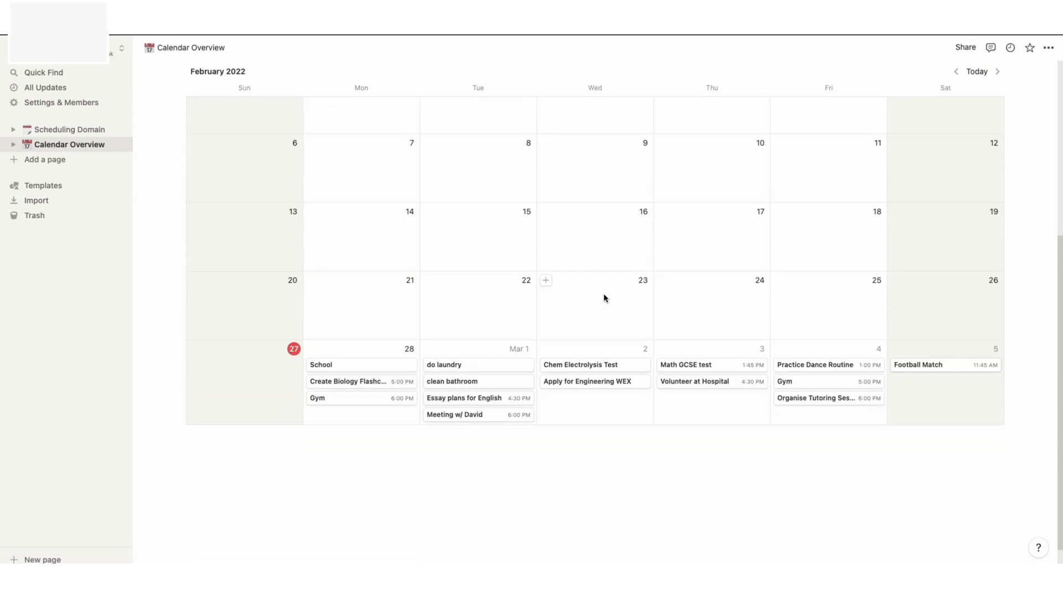
# - Add a new page to the workspace and turn on small text and full width for it
pyautogui.click(56, 161)
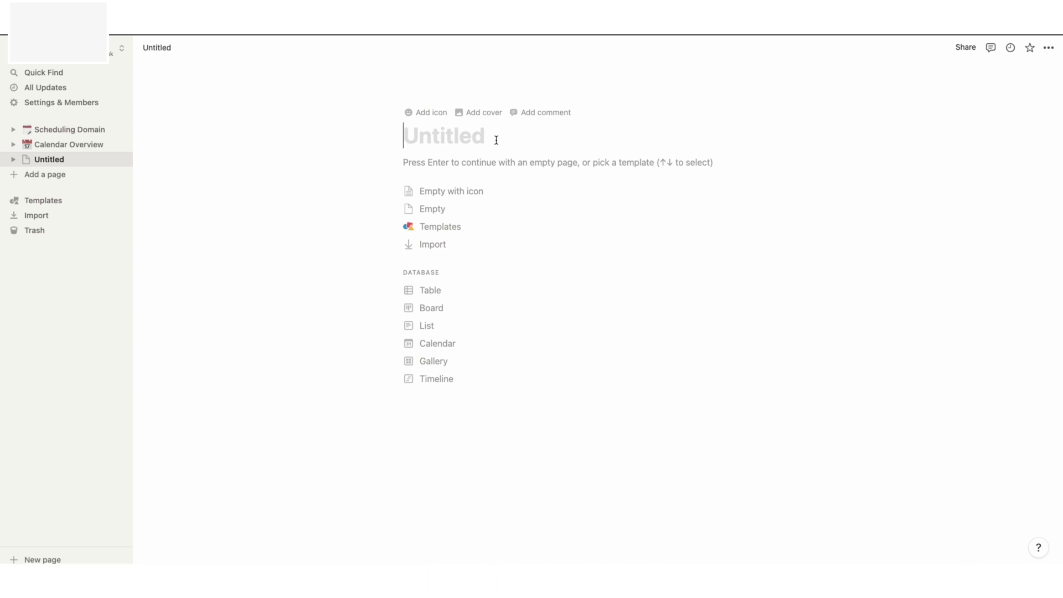
pyautogui.click(1056, 48)
pyautogui.click(1038, 127)
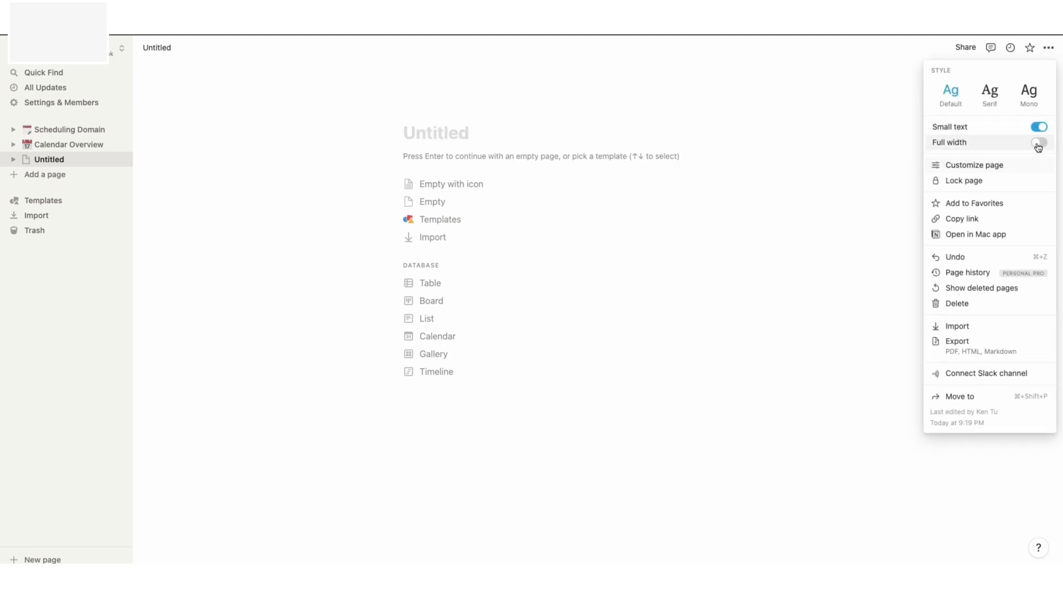
pyautogui.click(1038, 143)
pyautogui.click(253, 135)
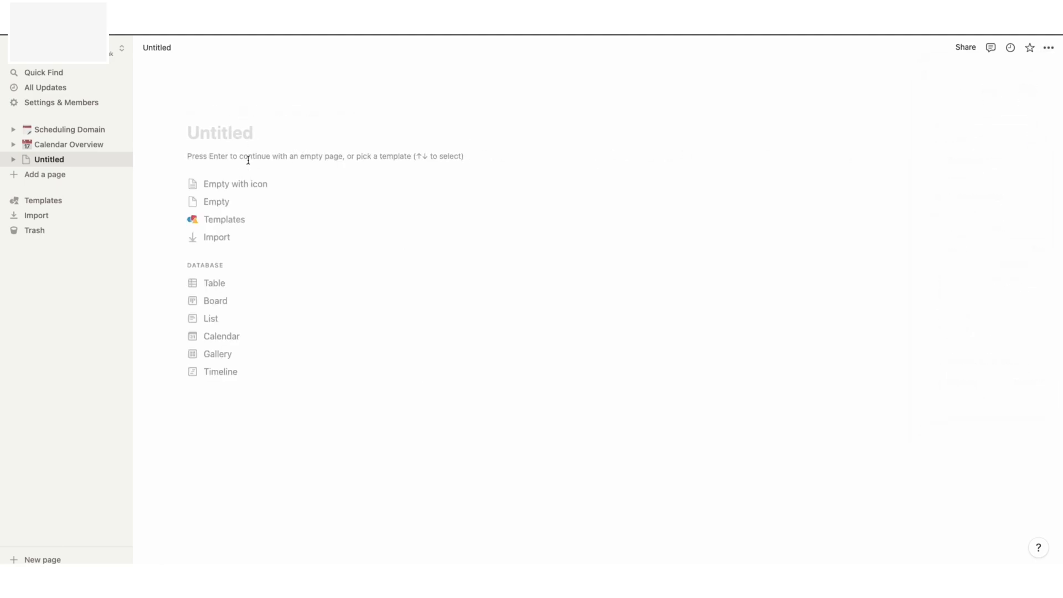
# - Start the page as empty and insert a linked database of Scheduling Domain in its body
pyautogui.press('Return')
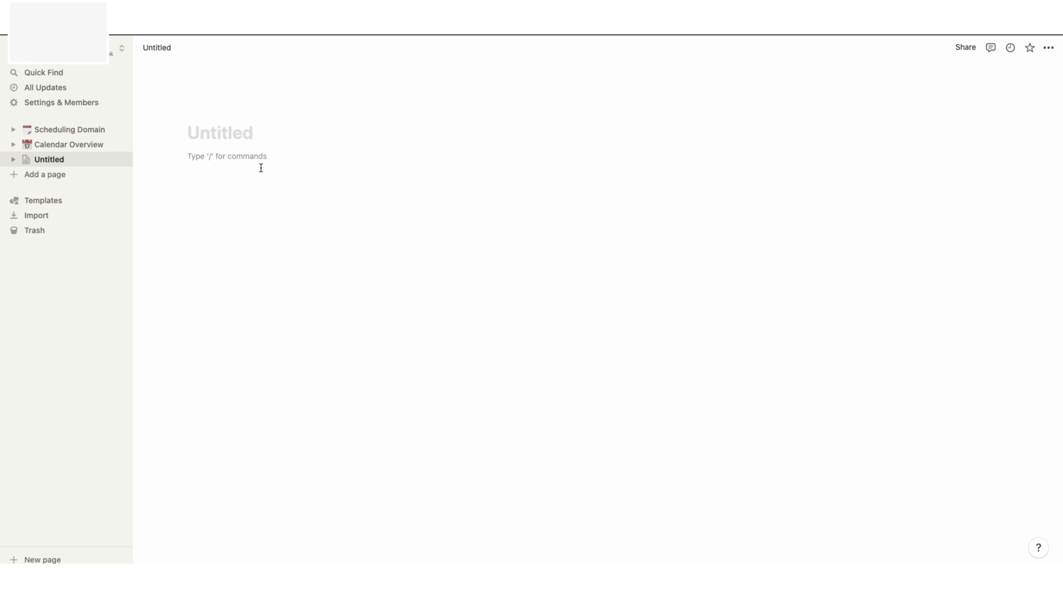
pyautogui.write('/create')
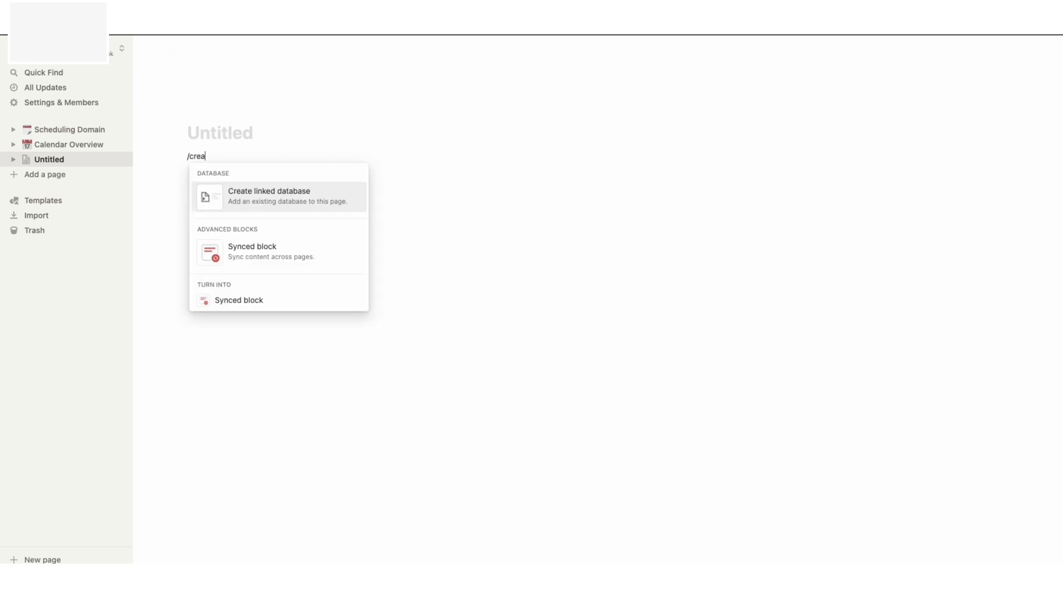
pyautogui.click(282, 195)
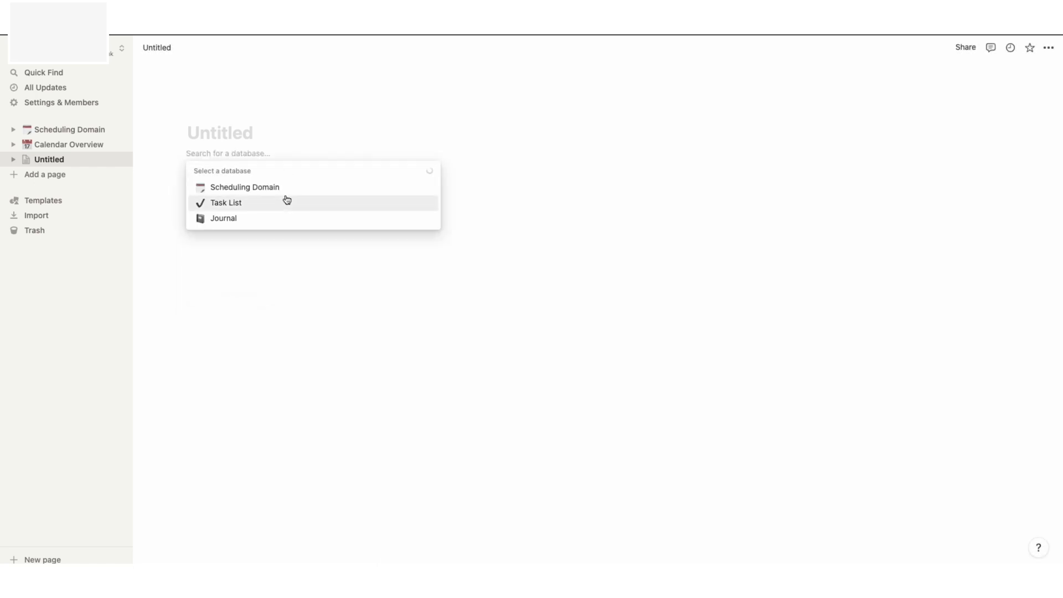
pyautogui.click(246, 187)
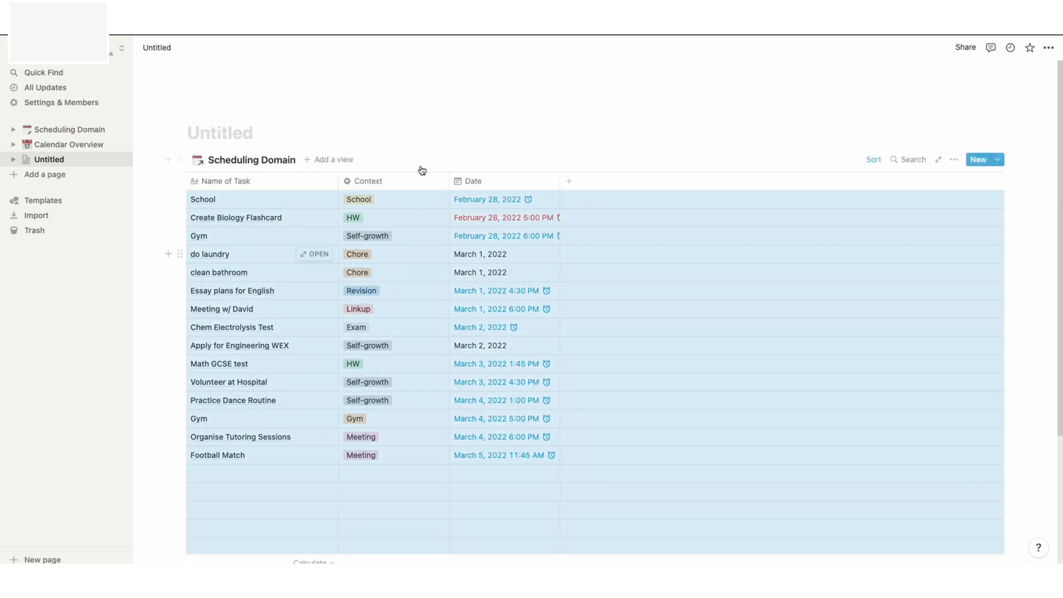
# - Title the new page "GTD Dashboard" and add an empty line above the linked database
pyautogui.click(232, 139)
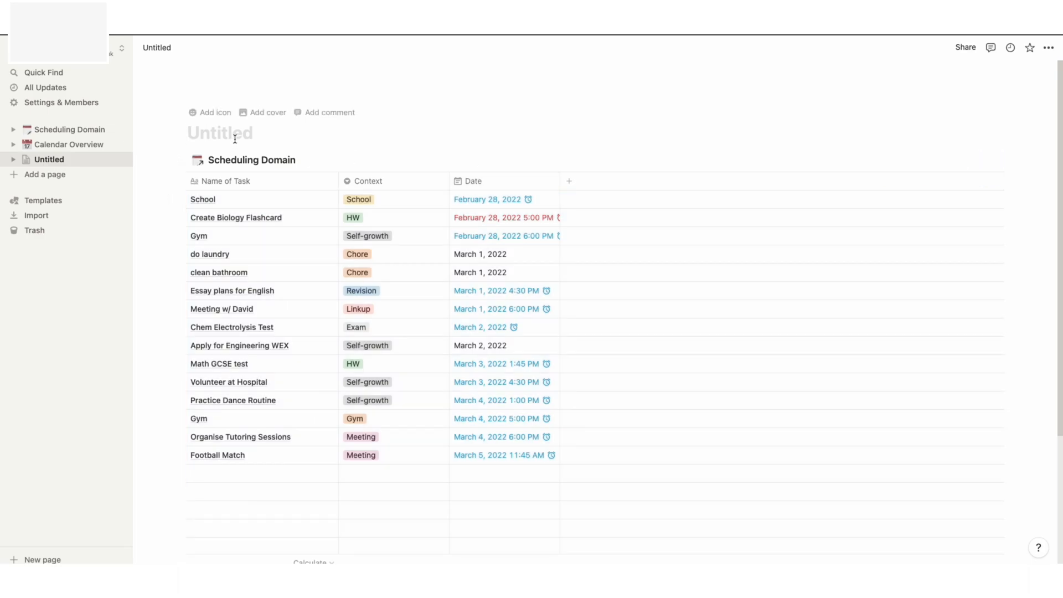
pyautogui.write('GTD')
pyautogui.write(' Dash')
pyautogui.write('borad')
pyautogui.press('BackSpace')
pyautogui.press('BackSpace')
pyautogui.press('BackSpace')
pyautogui.write('ar')
pyautogui.press('BackSpace')
pyautogui.write('d')
pyautogui.press('BackSpace')
pyautogui.write('rd')
pyautogui.press('Return')
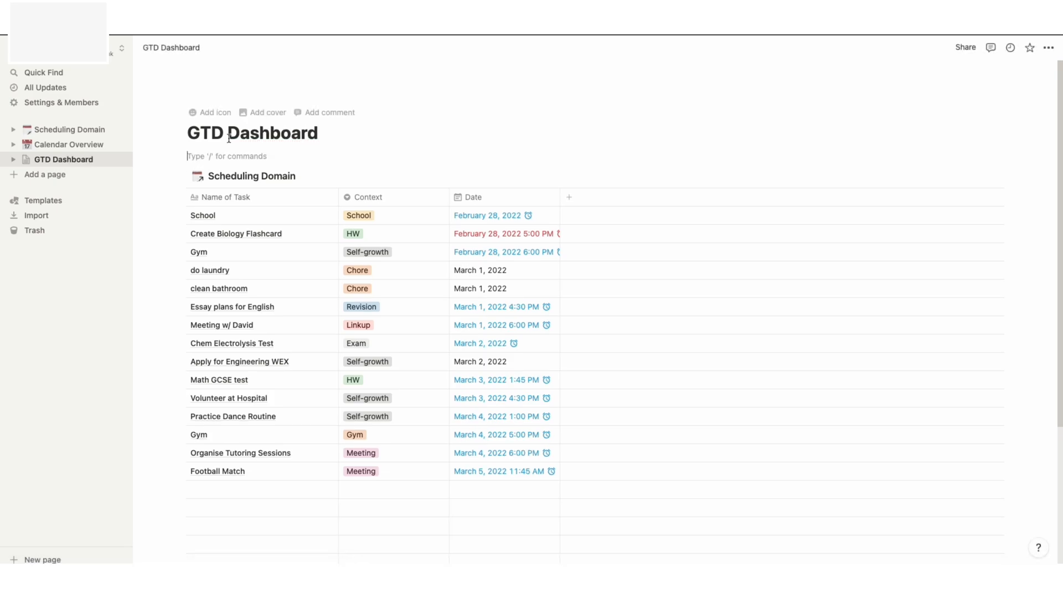
# - Give the GTD Dashboard page a yellow heart emoji as its icon
pyautogui.click(226, 113)
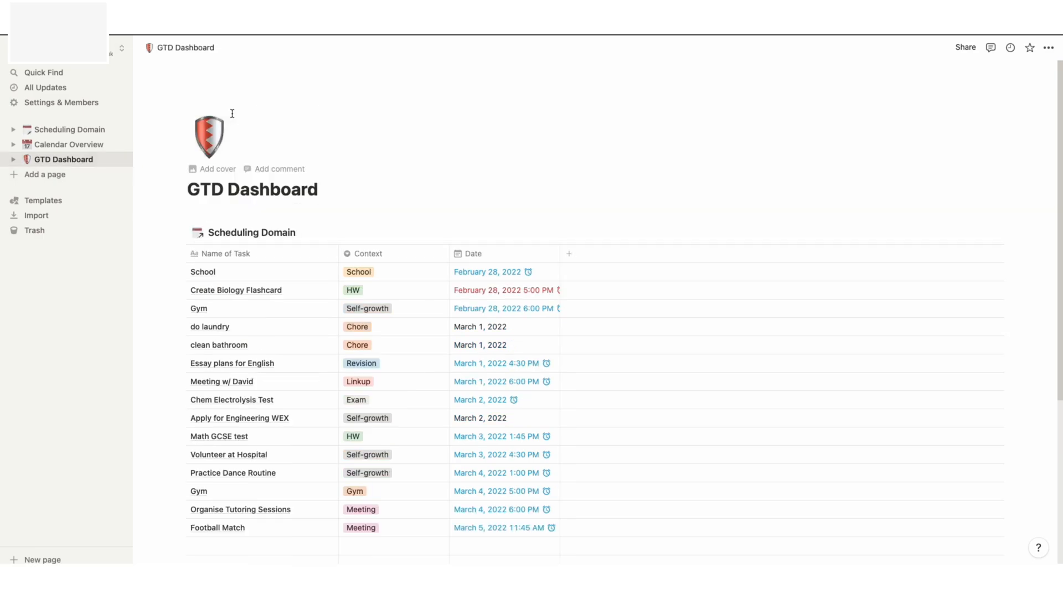
pyautogui.click(215, 141)
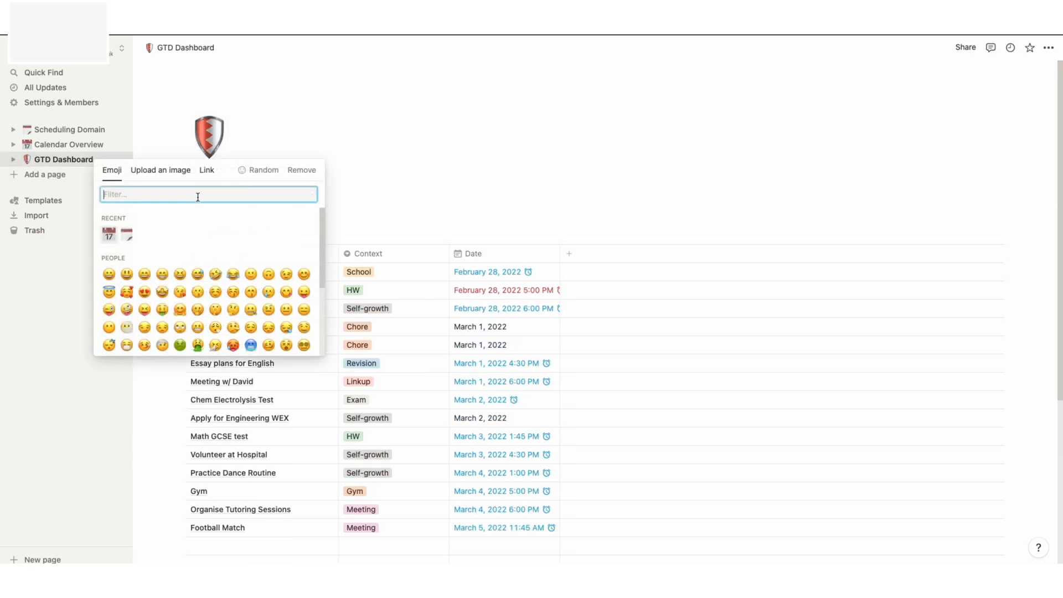
pyautogui.write('hear')
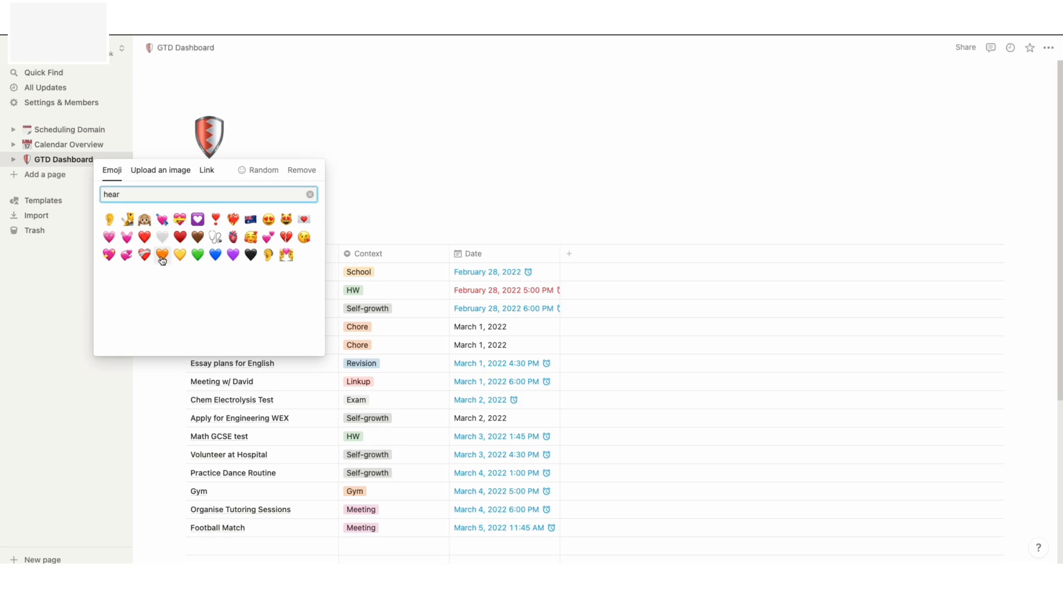
pyautogui.click(178, 255)
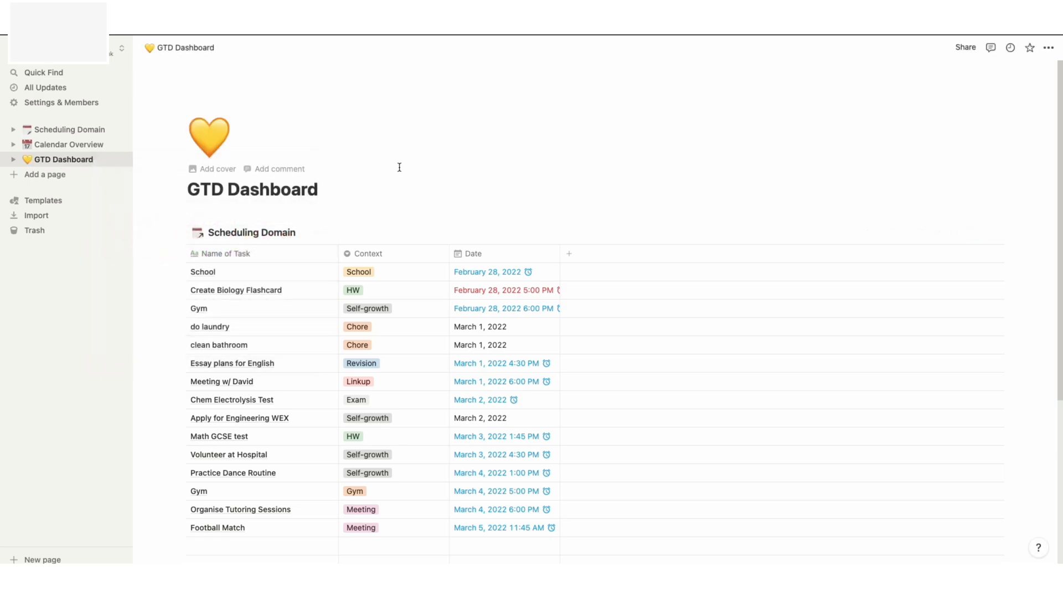
# - Add a cover to the GTD Dashboard page and change it to the solid blue color
pyautogui.click(214, 178)
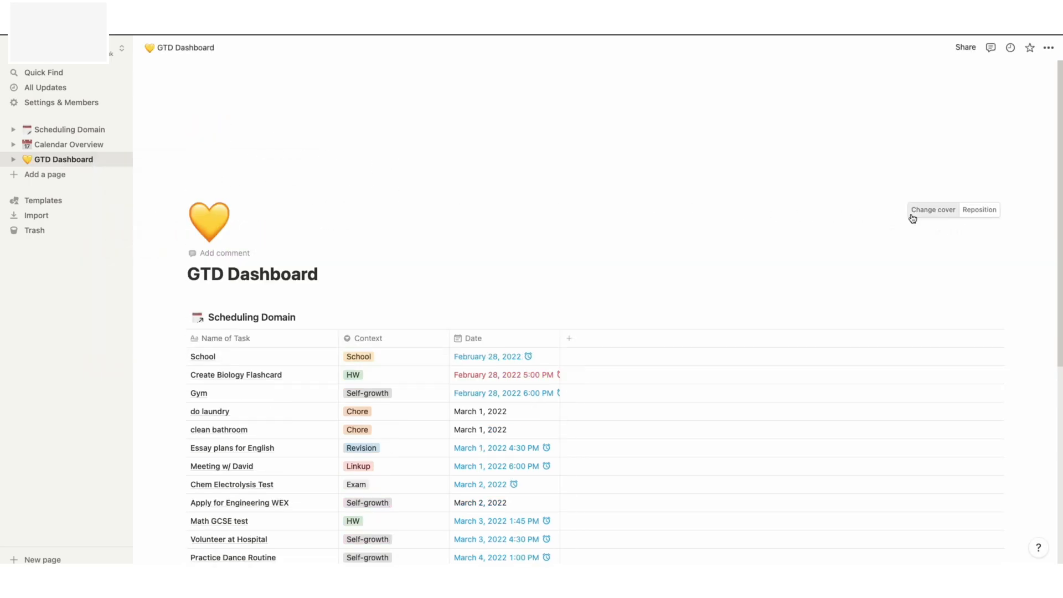
pyautogui.click(913, 215)
pyautogui.click(881, 294)
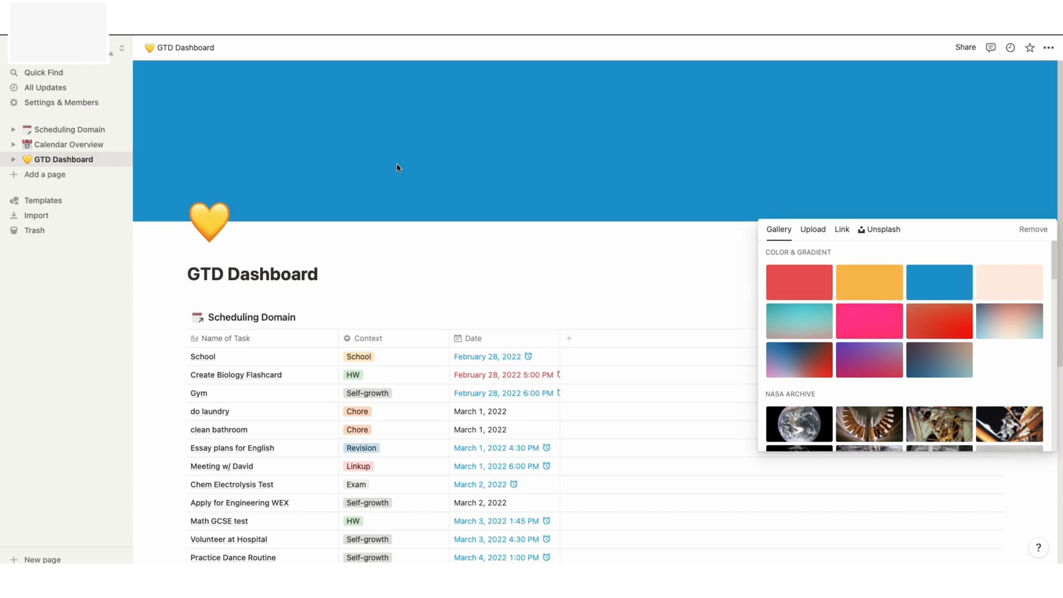
pyautogui.click(305, 289)
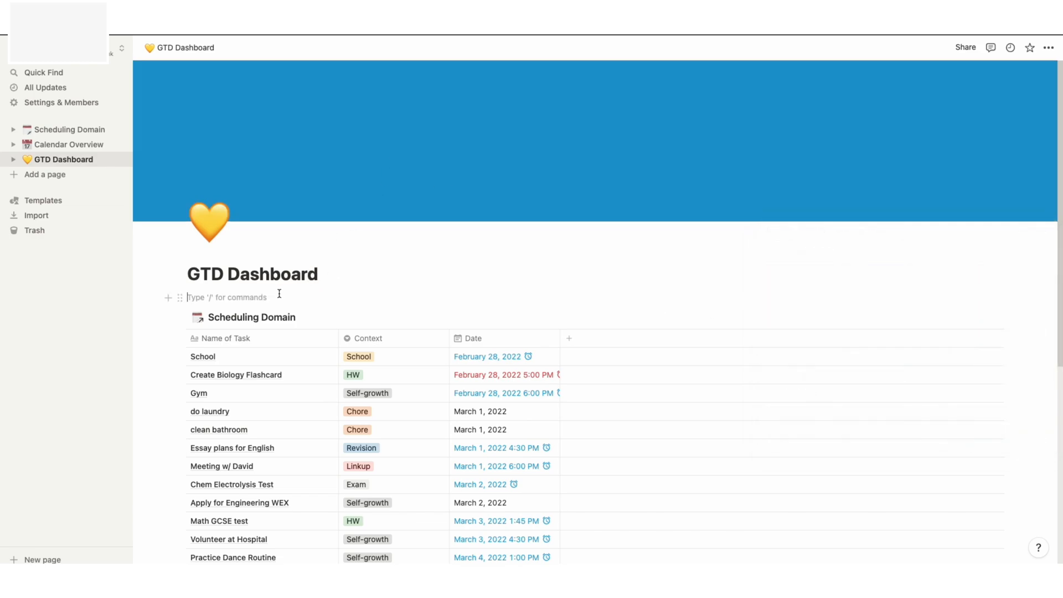
pyautogui.write('Th')
pyautogui.press('BackSpace')
pyautogui.press('BackSpace')
pyautogui.write('M')
pyautogui.press('BackSpace')
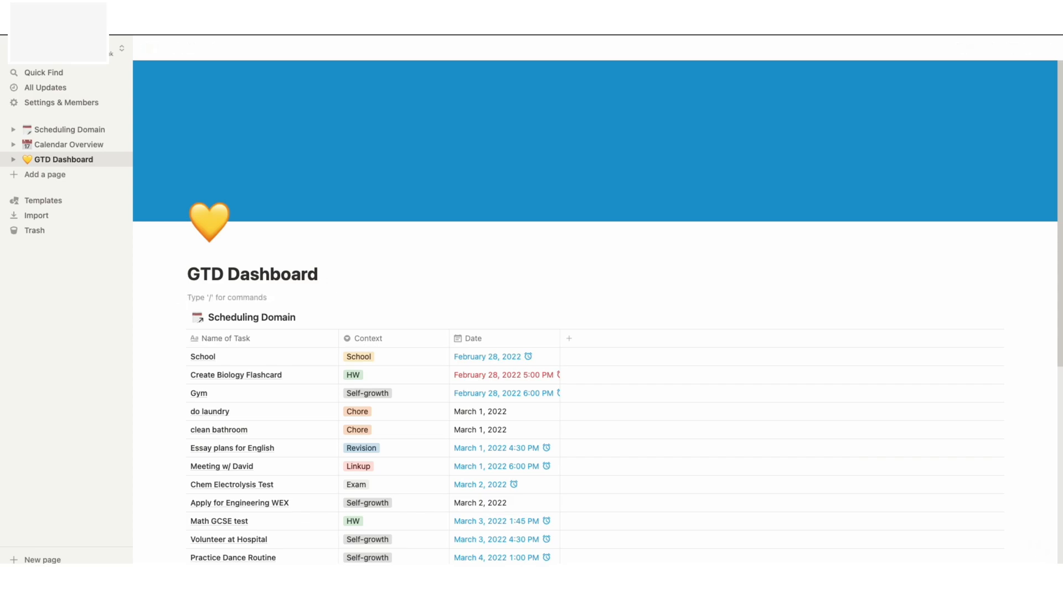
# - Insert a Heading 1 above the linked Scheduling Domain table reading "To do list for today"
pyautogui.write('/')
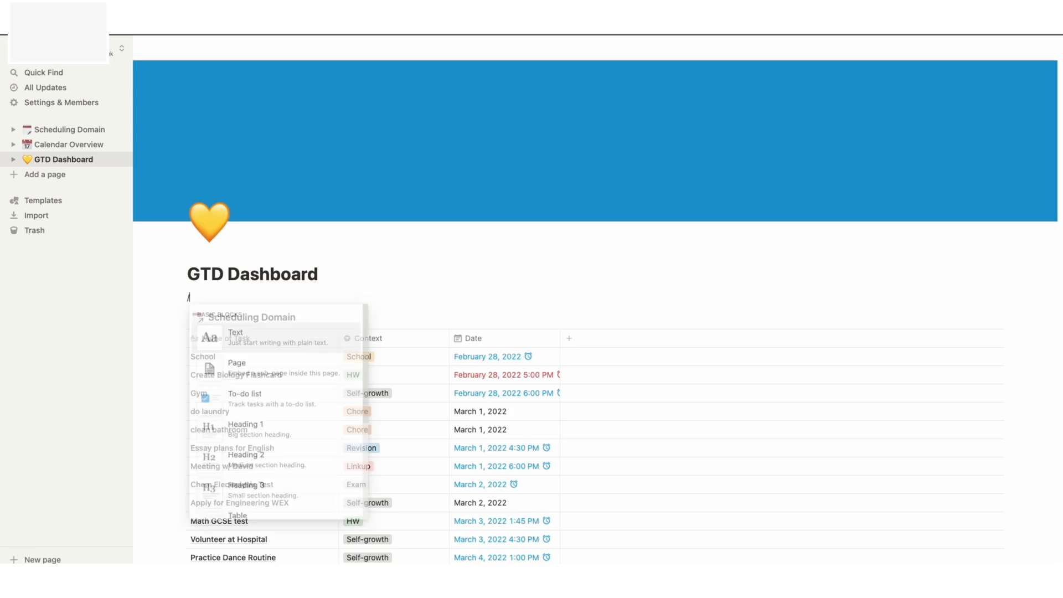
pyautogui.write('hea')
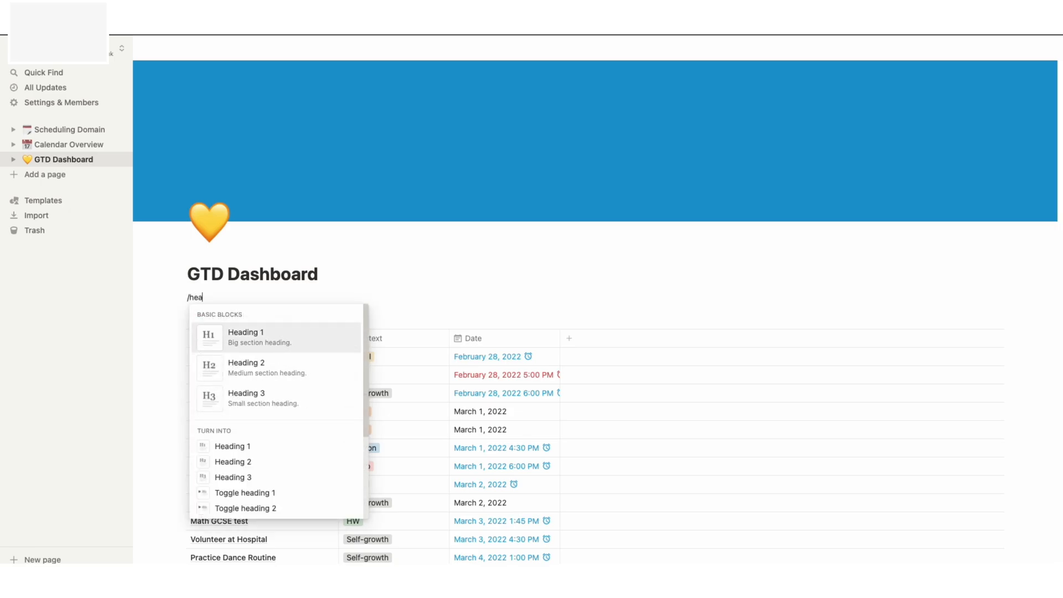
pyautogui.write('ding')
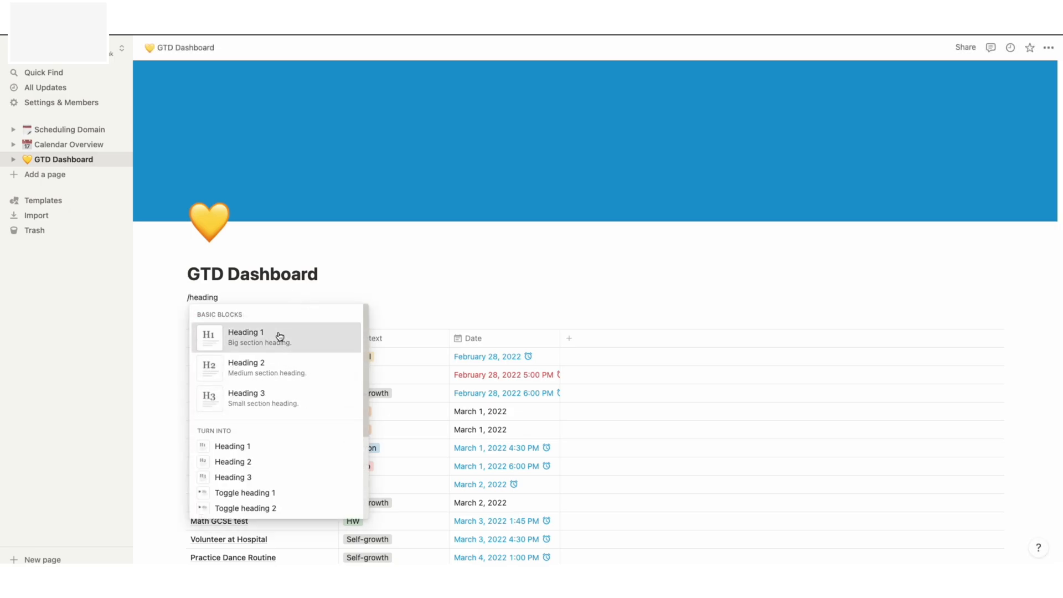
pyautogui.click(280, 337)
pyautogui.write('To list')
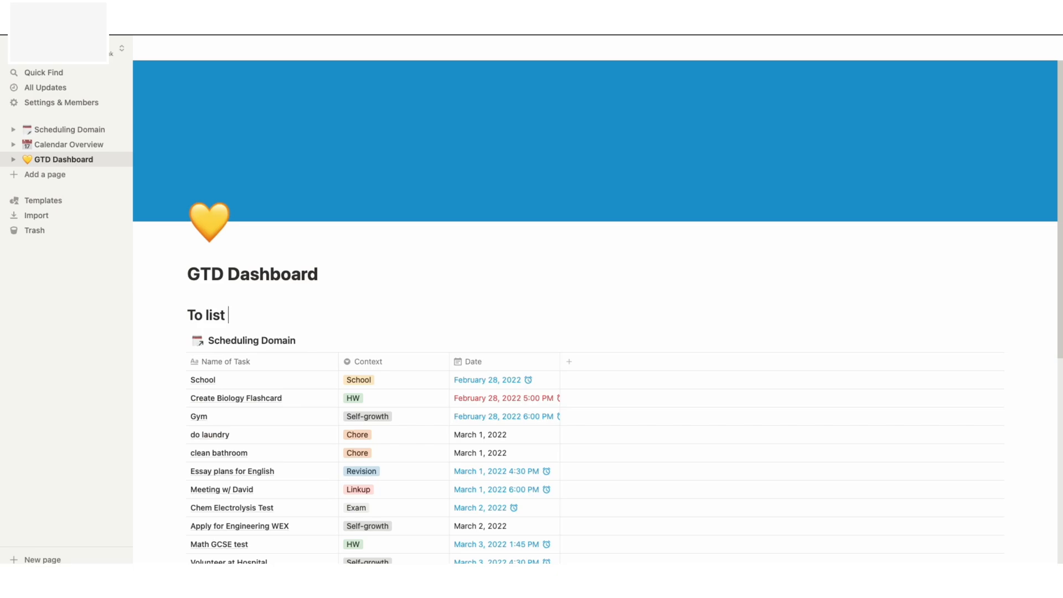
pyautogui.press('BackSpace')
pyautogui.press('BackSpace')
pyautogui.press('BackSpace')
pyautogui.write('do list for today')
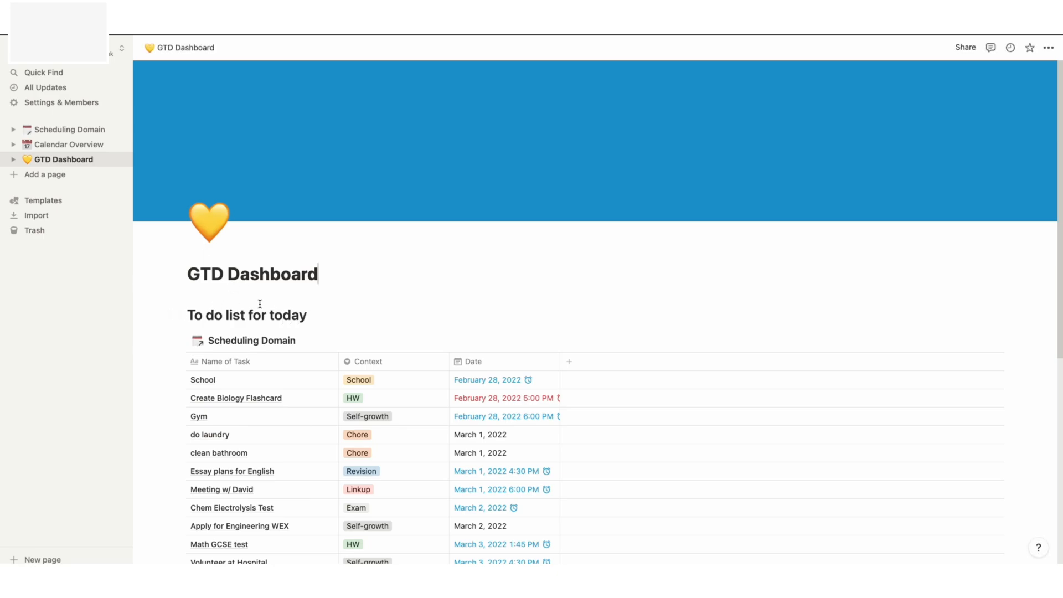
# - Turn the "To do list for today" heading into a Heading 2
pyautogui.moveTo(313, 318); pyautogui.dragTo(189, 316)
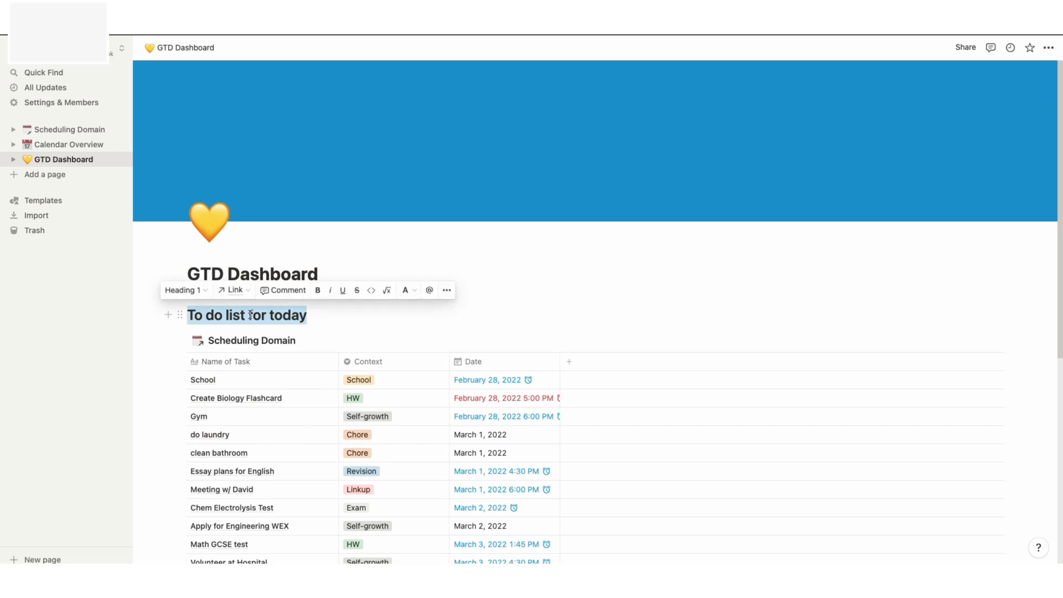
pyautogui.click(202, 291)
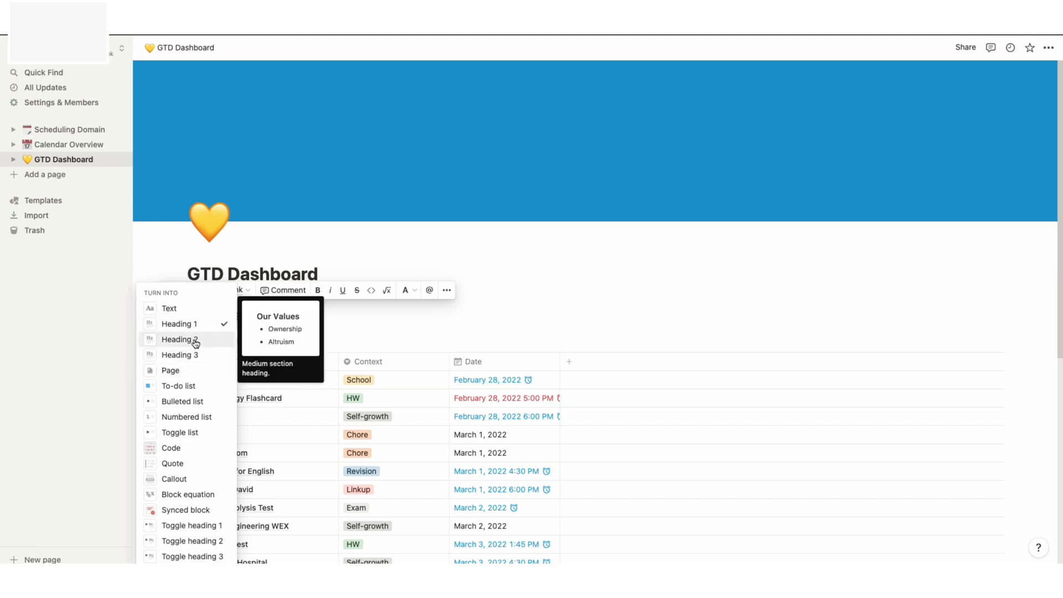
pyautogui.click(179, 339)
pyautogui.click(301, 313)
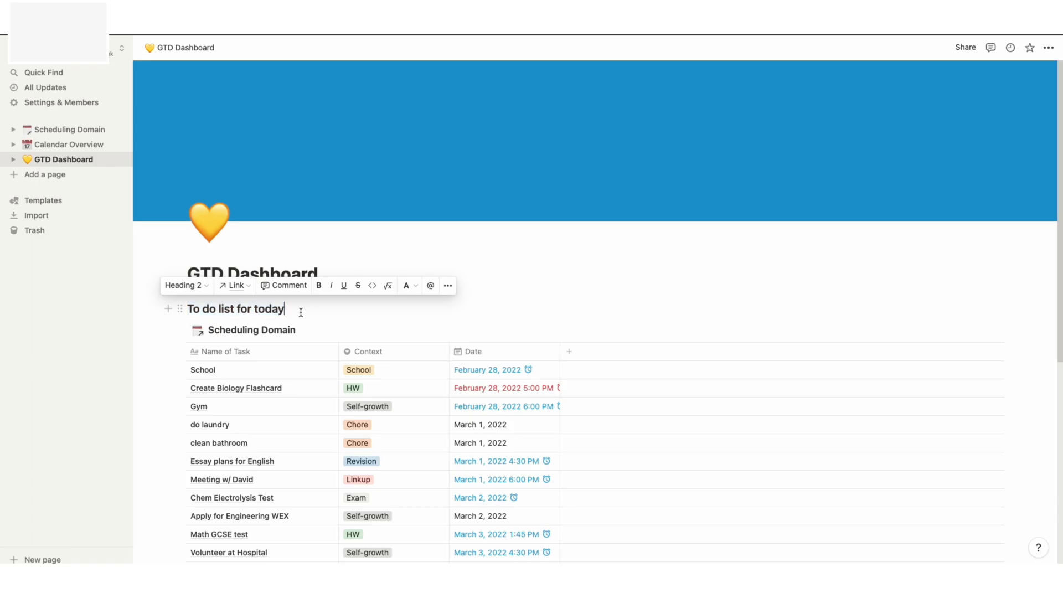
# - Open the Scheduling Domain page and add the task "film YT" in the first empty row with the context Work
pyautogui.scroll(-4, 307, 391)
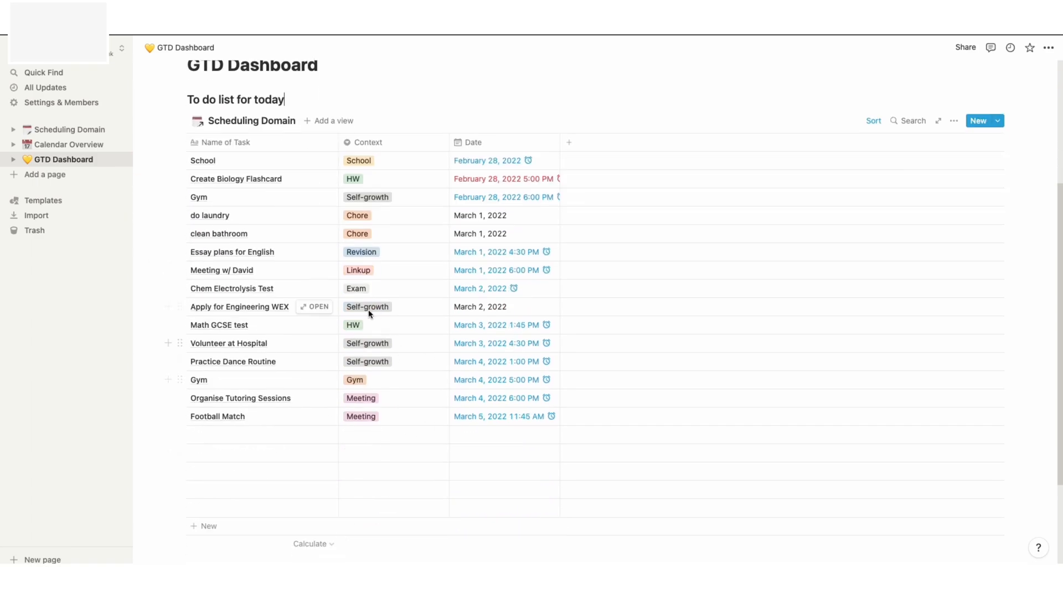
pyautogui.scroll(1, 498, 299)
pyautogui.scroll(3, 471, 269)
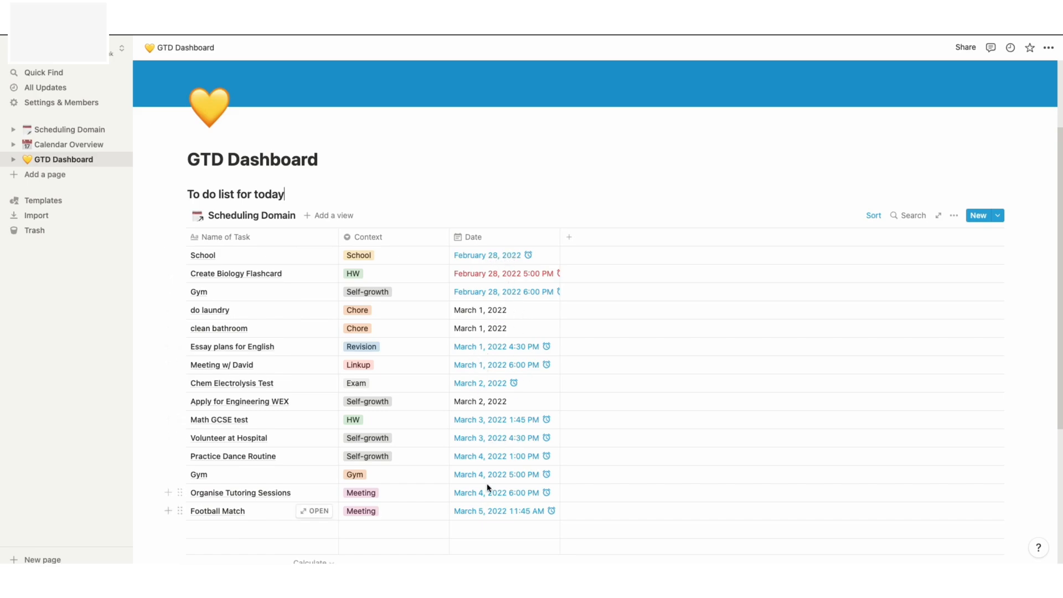
pyautogui.click(78, 130)
pyautogui.scroll(-5, 375, 340)
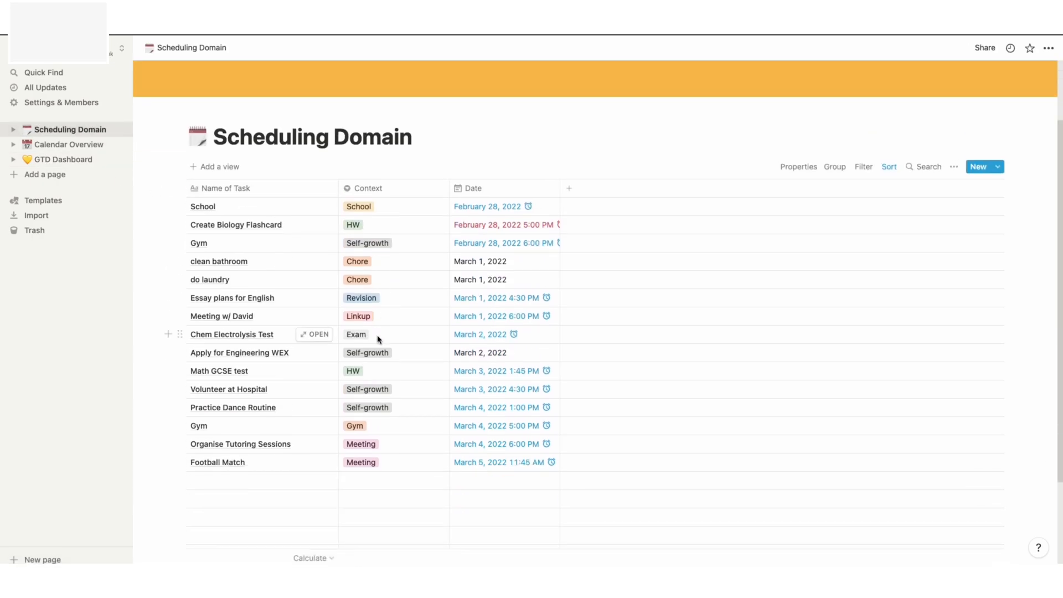
pyautogui.click(250, 403)
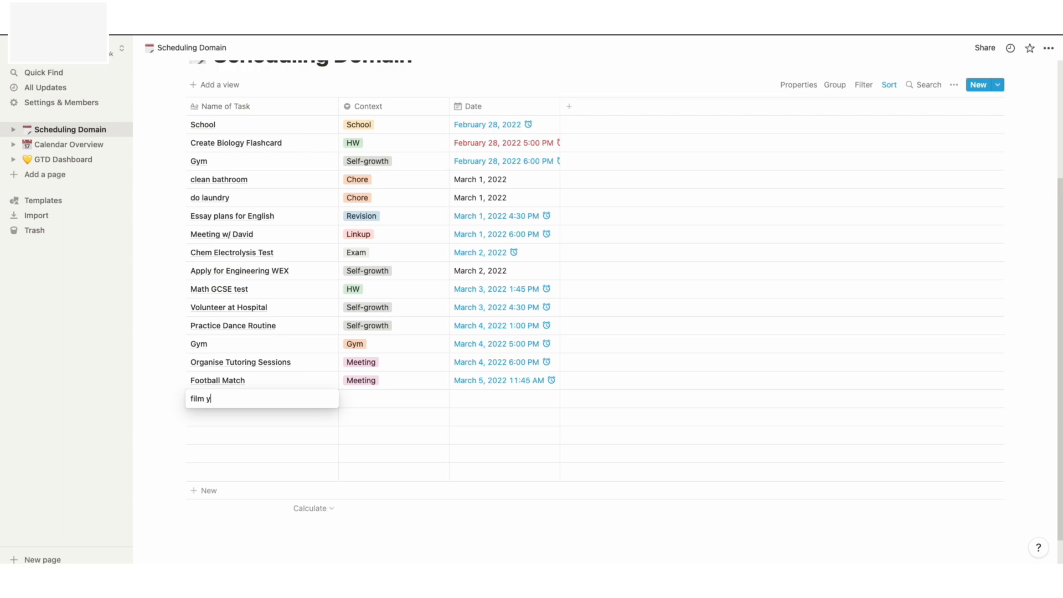
pyautogui.press('Return')
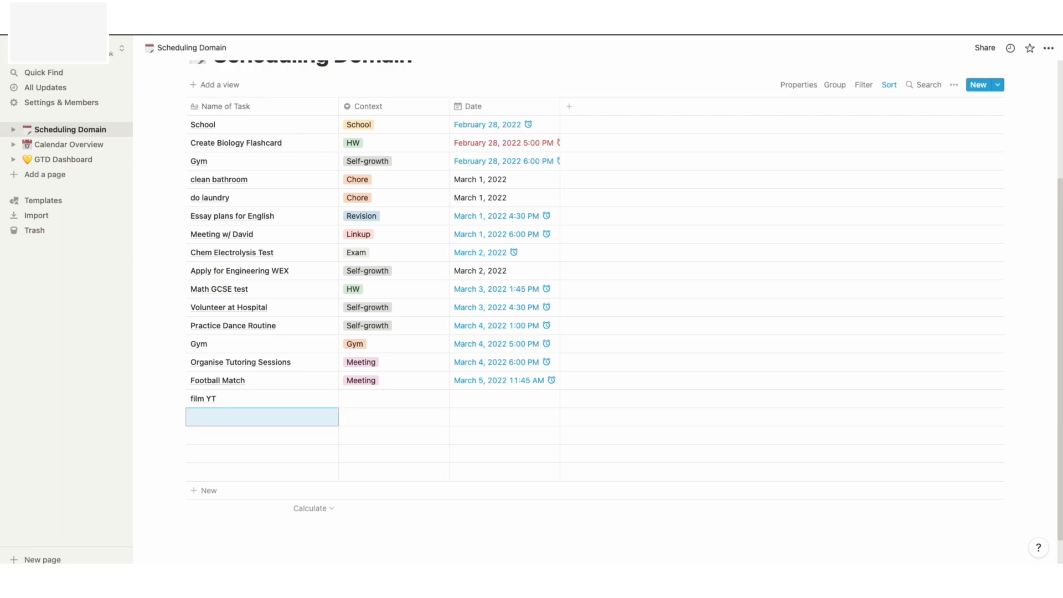
pyautogui.click(365, 399)
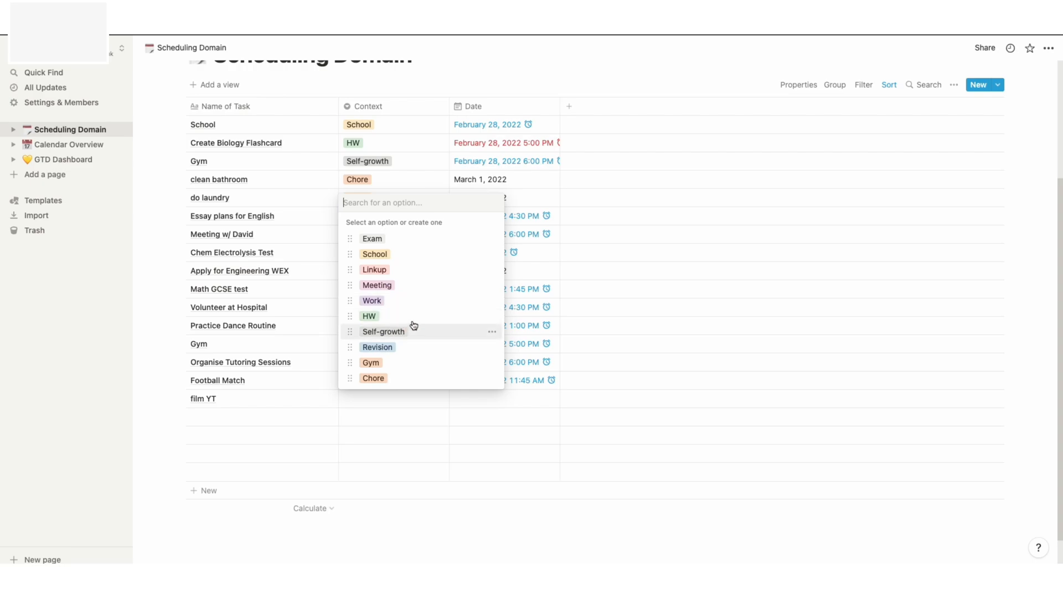
pyautogui.click(377, 300)
# - Set the film YT task's date to Feb 27, 2022 and include the time 11:00 PM
pyautogui.click(499, 399)
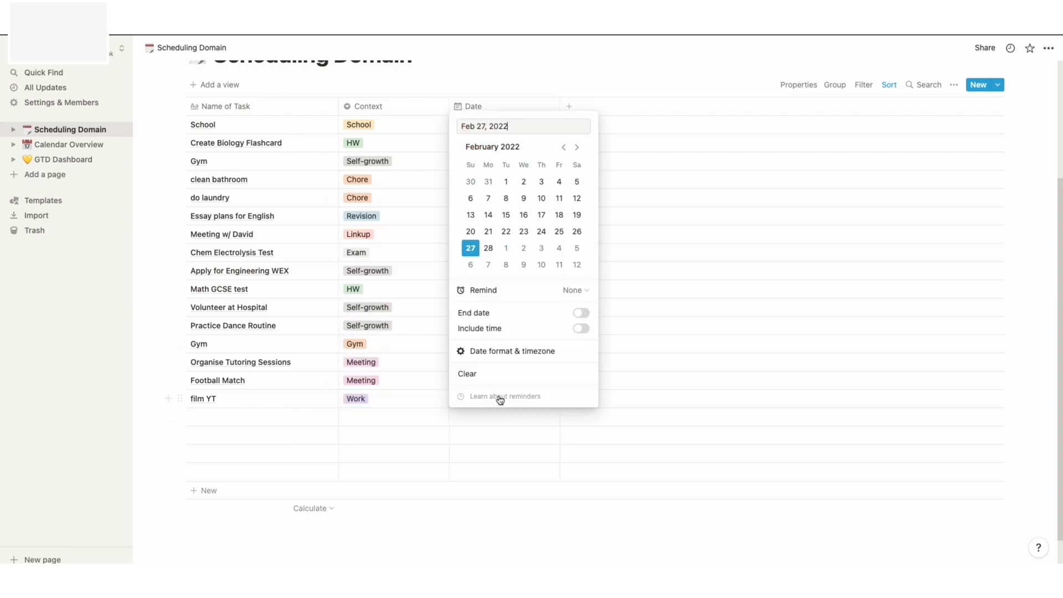
pyautogui.click(476, 249)
pyautogui.click(581, 329)
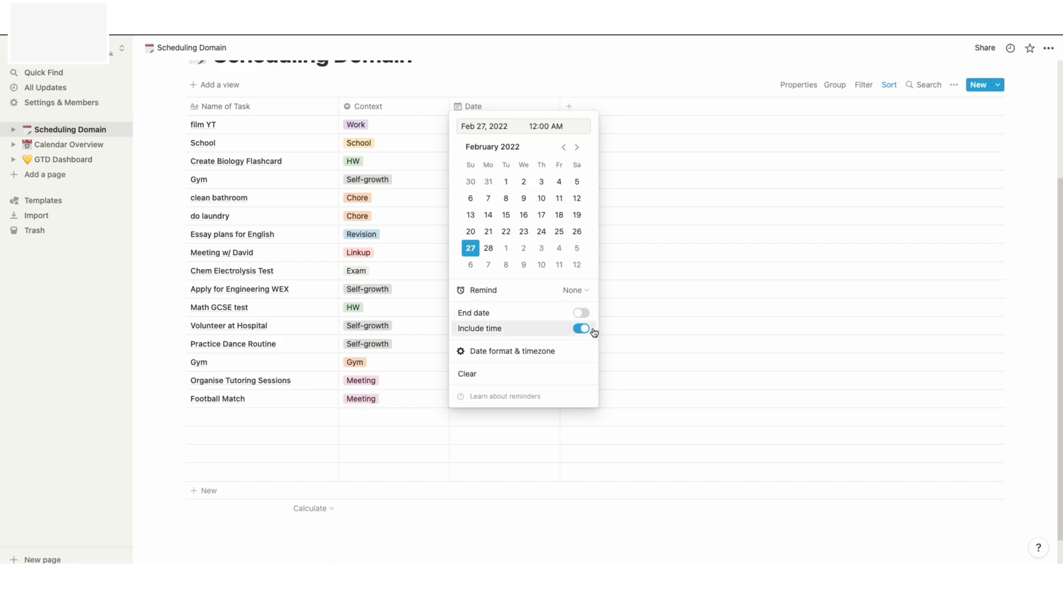
pyautogui.click(575, 291)
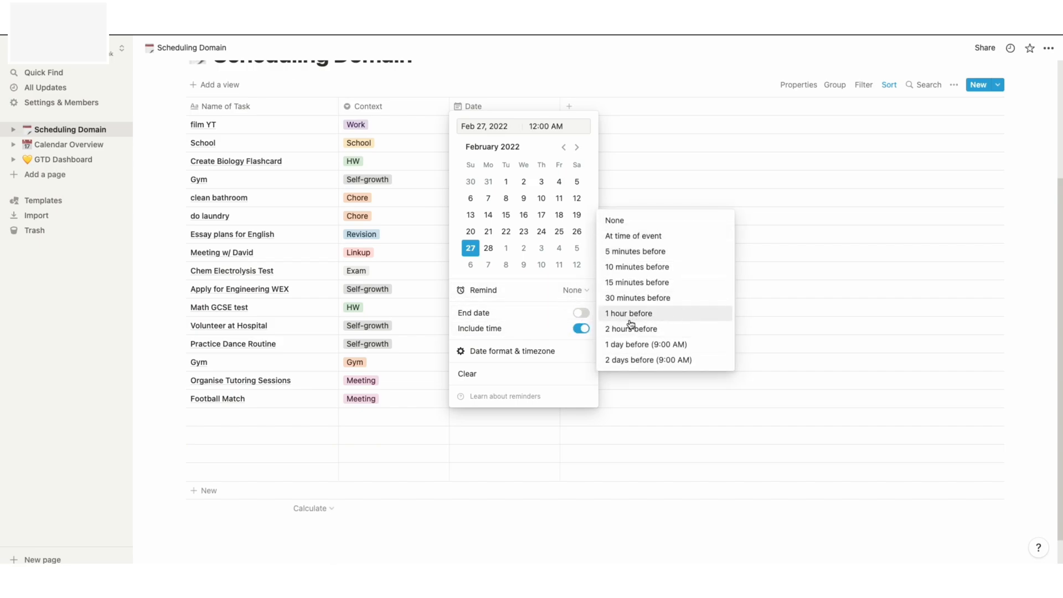
pyautogui.click(558, 298)
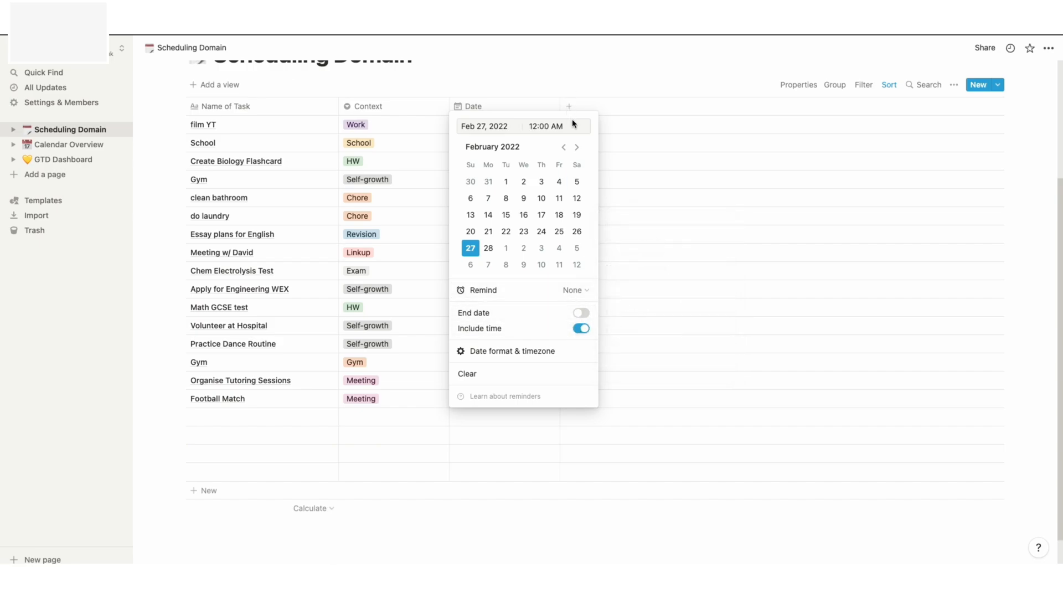
pyautogui.moveTo(574, 126); pyautogui.dragTo(520, 124)
pyautogui.press('BackSpace')
pyautogui.press('Return')
# - Set the film YT task's reminder to 15 minutes before and close the date settings
pyautogui.click(566, 290)
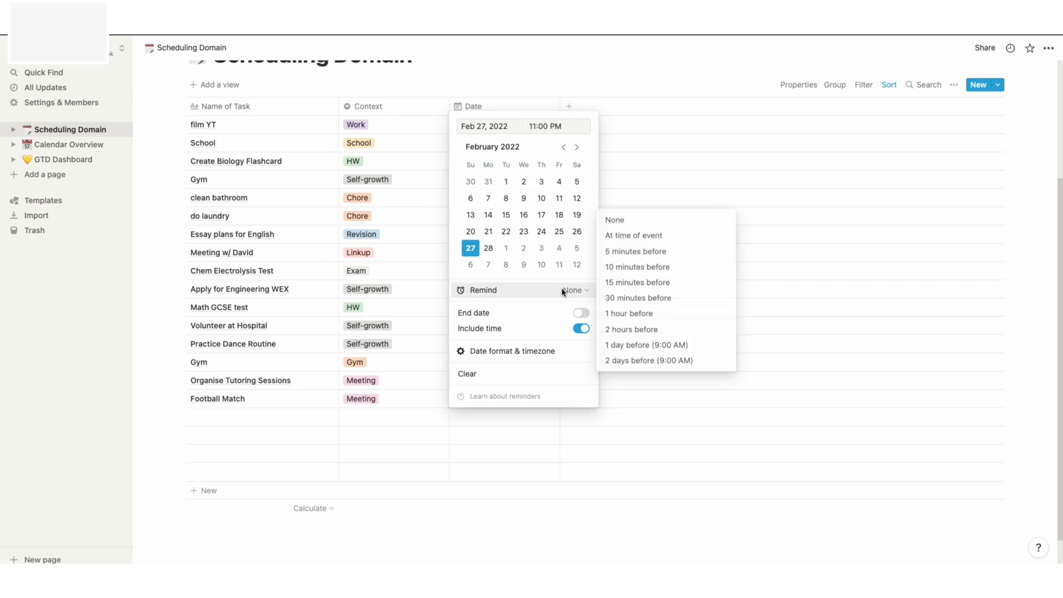
pyautogui.click(637, 282)
pyautogui.click(655, 202)
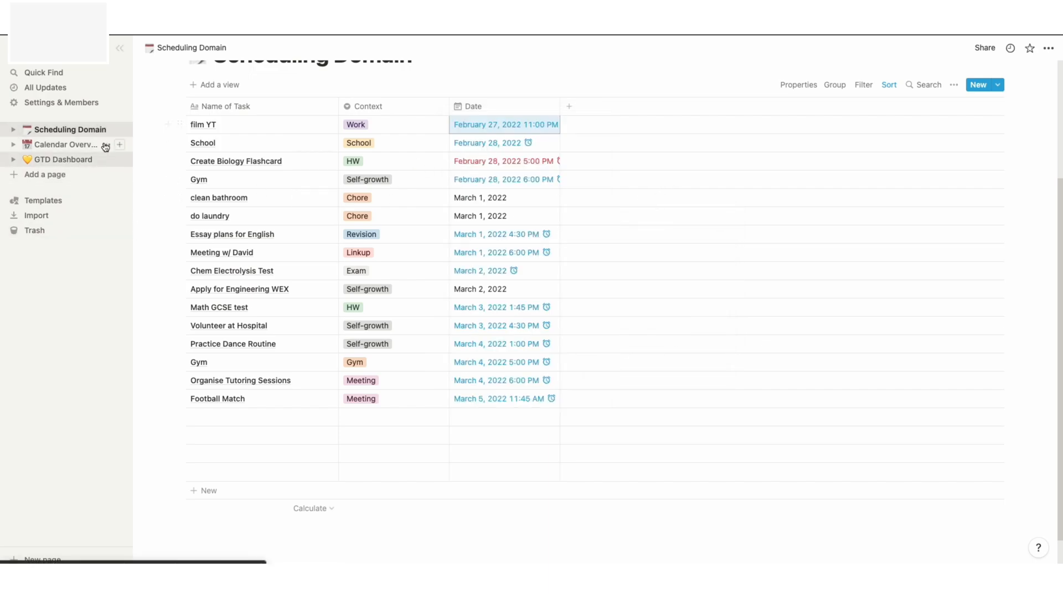
# - Return to the GTD Dashboard page and check its linked Scheduling Domain table for the film YT task
pyautogui.click(64, 160)
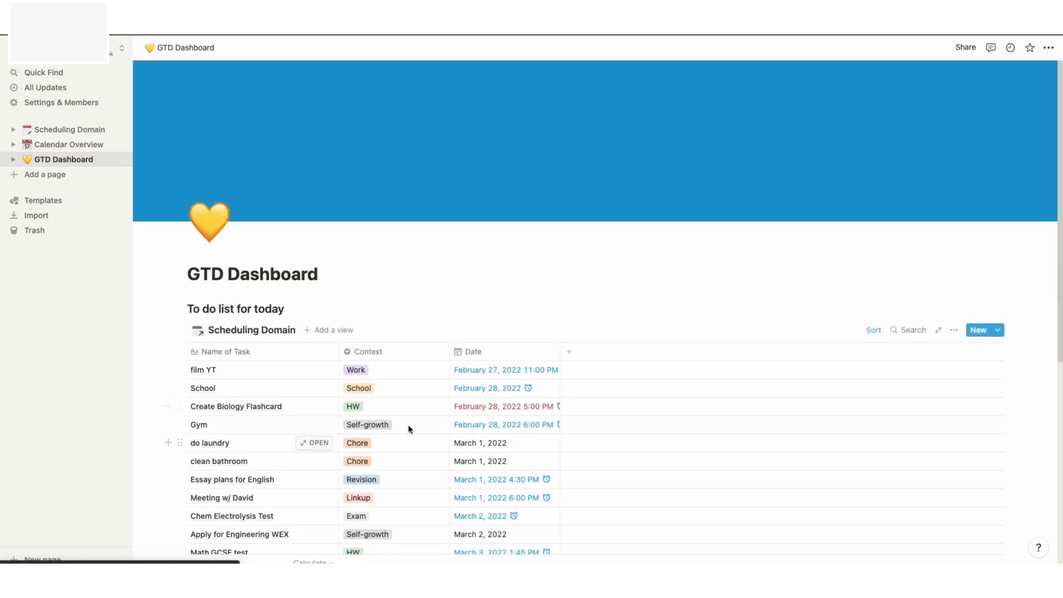
pyautogui.scroll(-1, 433, 418)
pyautogui.scroll(-1, 433, 417)
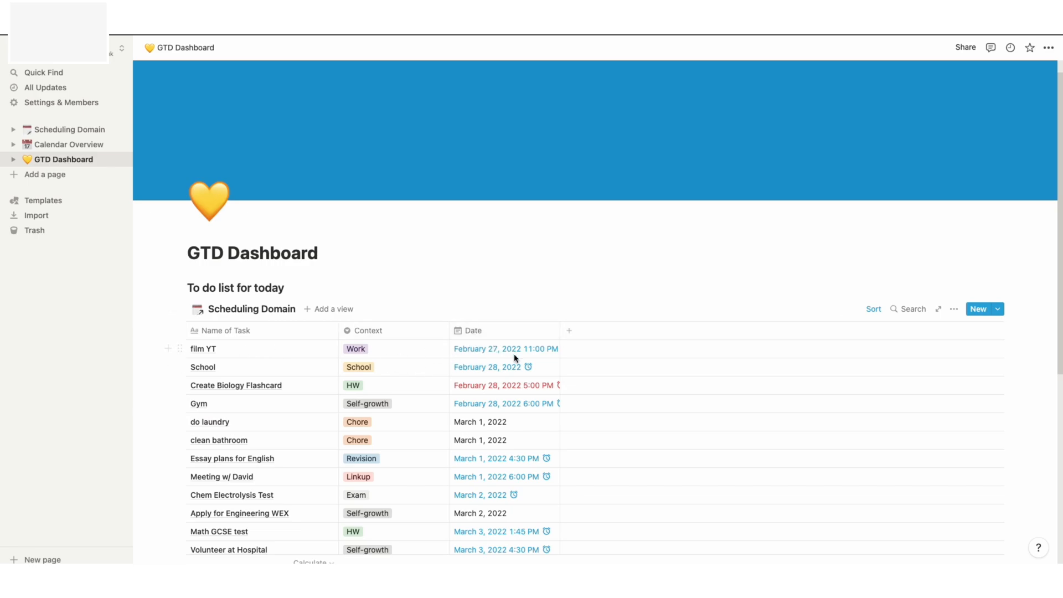
pyautogui.scroll(-3, 401, 354)
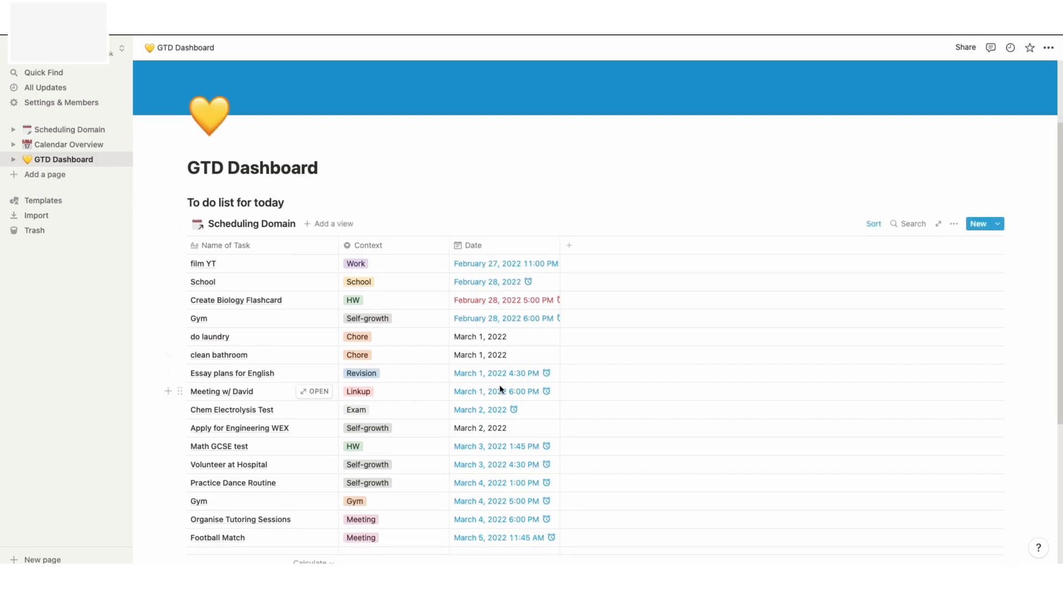
pyautogui.scroll(-3, 579, 434)
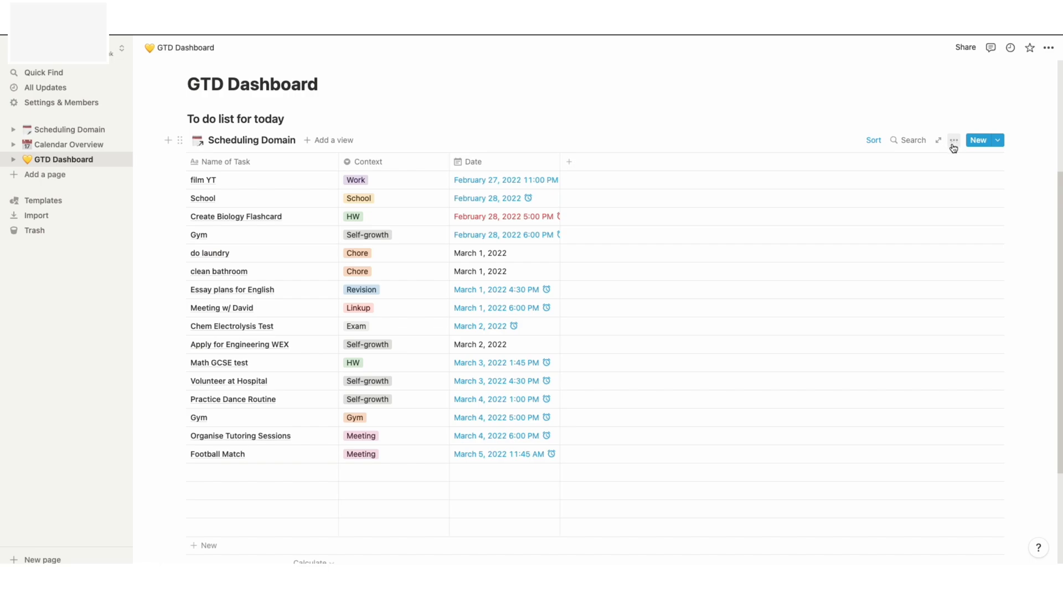
# - Try filtering the linked Scheduling Domain table to tasks whose Date is Today, and remove that filter again
pyautogui.click(953, 146)
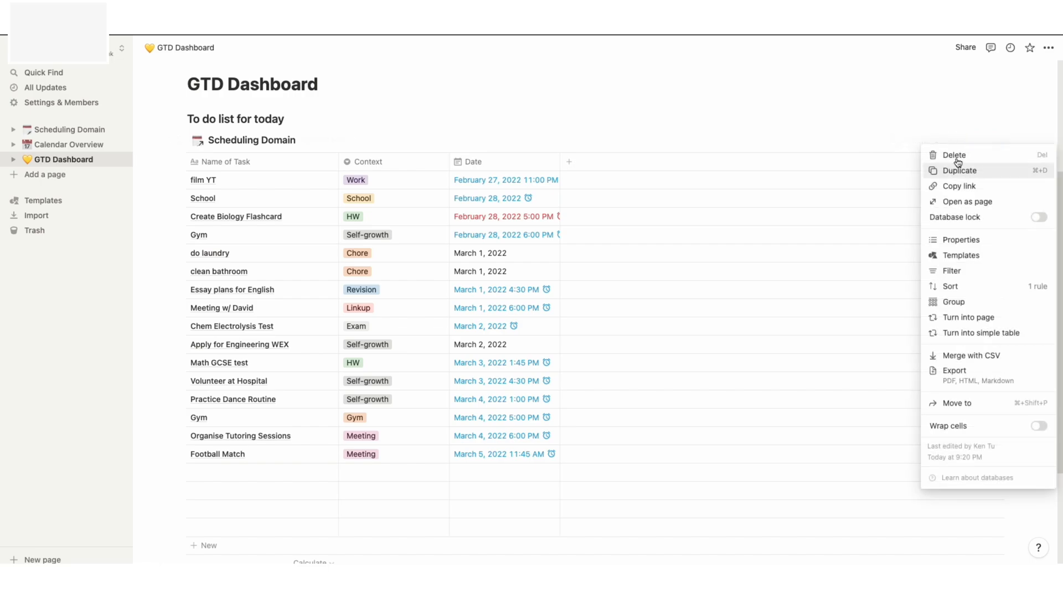
pyautogui.click(955, 275)
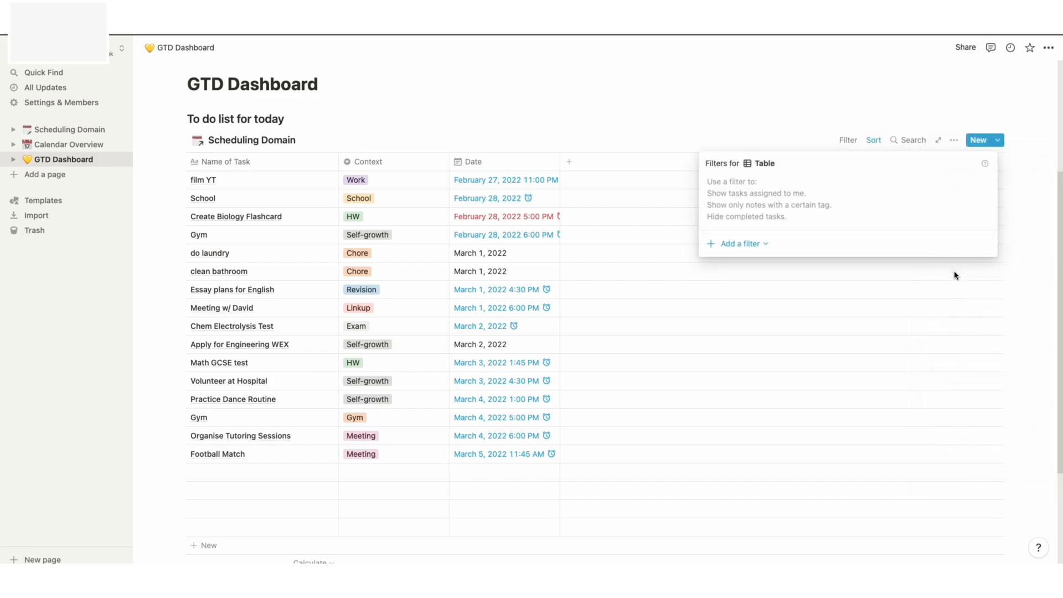
pyautogui.click(745, 246)
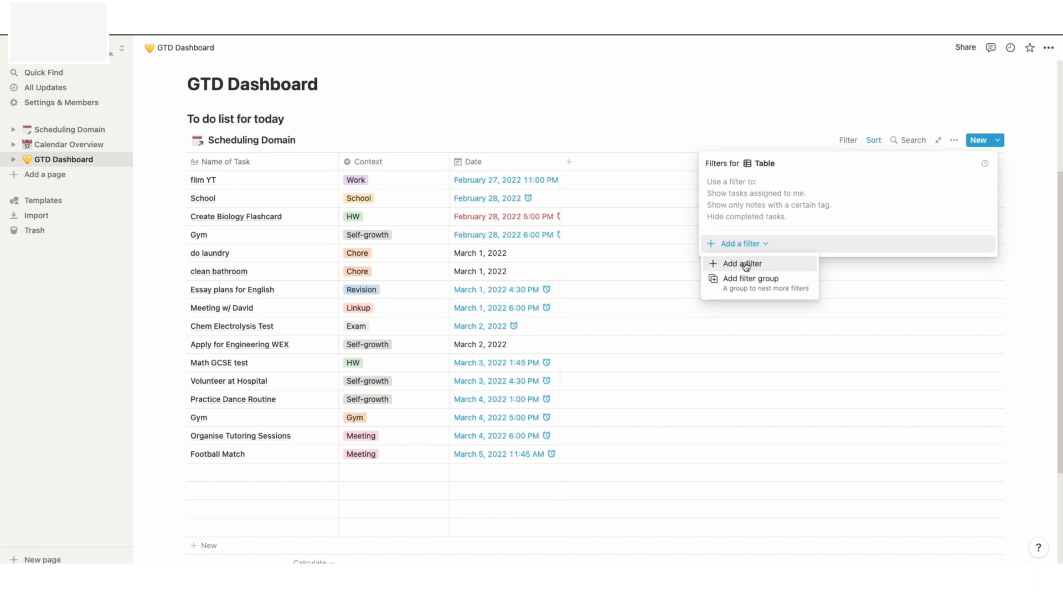
pyautogui.click(746, 264)
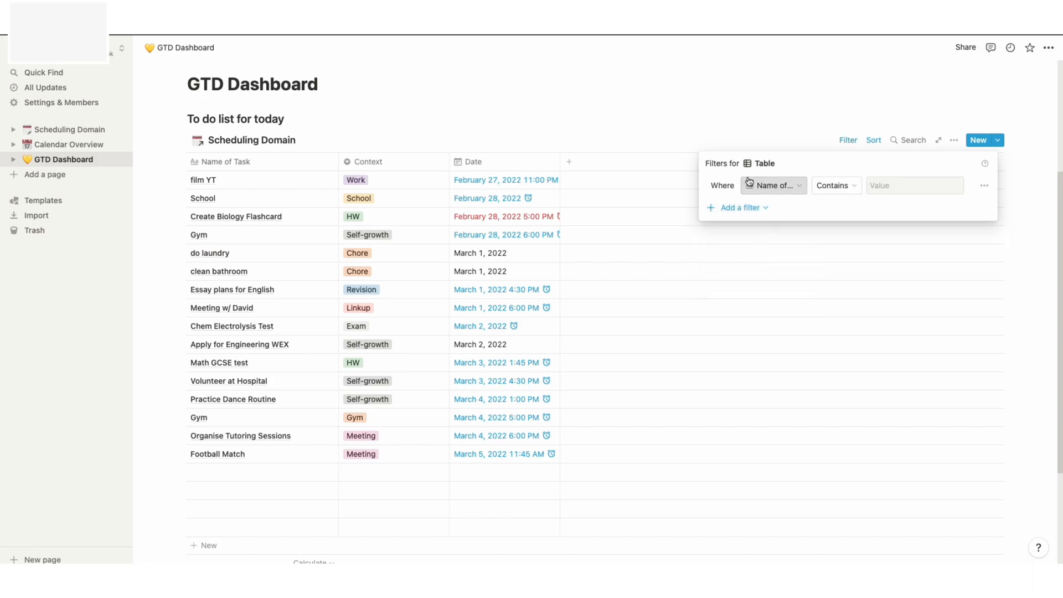
pyautogui.click(781, 192)
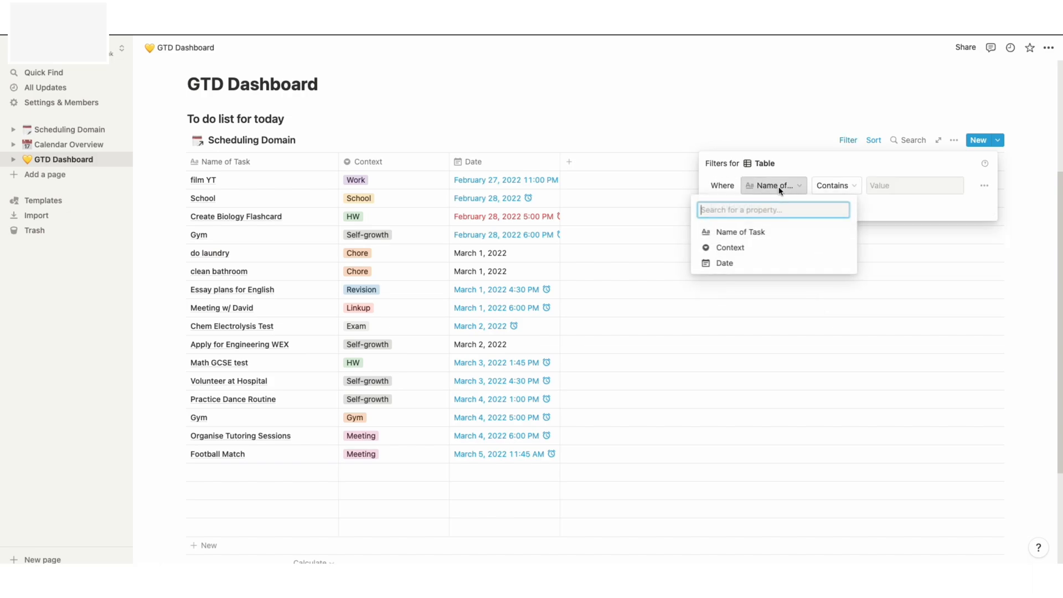
pyautogui.click(721, 263)
pyautogui.click(856, 188)
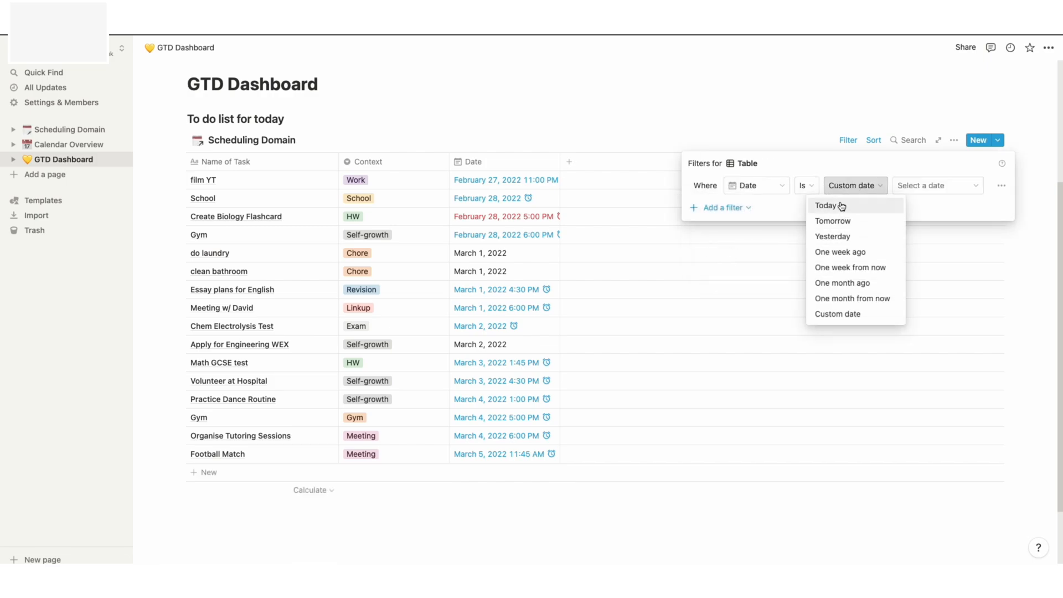
pyautogui.click(841, 206)
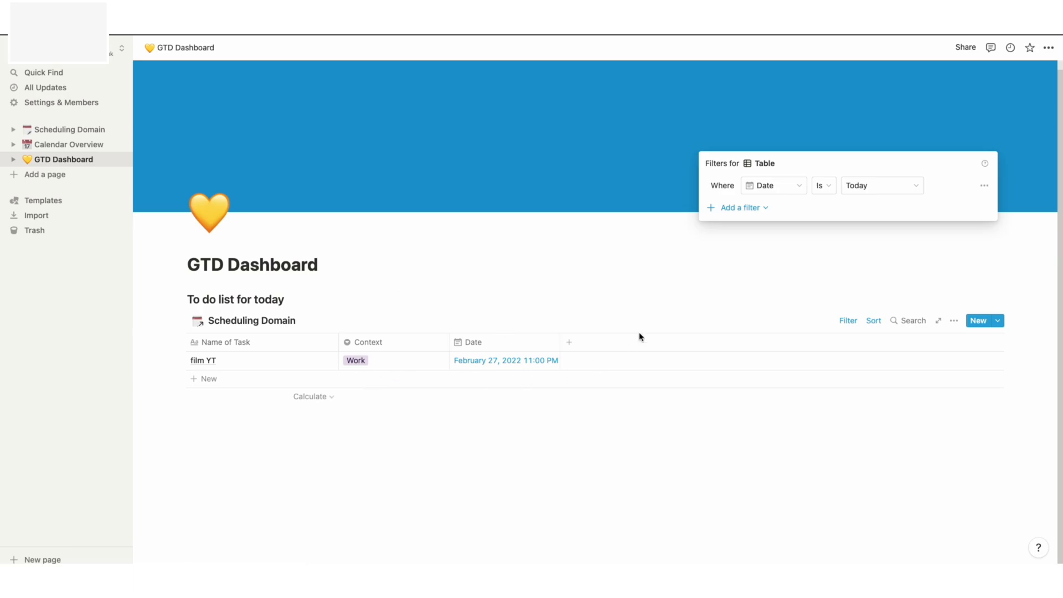
pyautogui.click(985, 186)
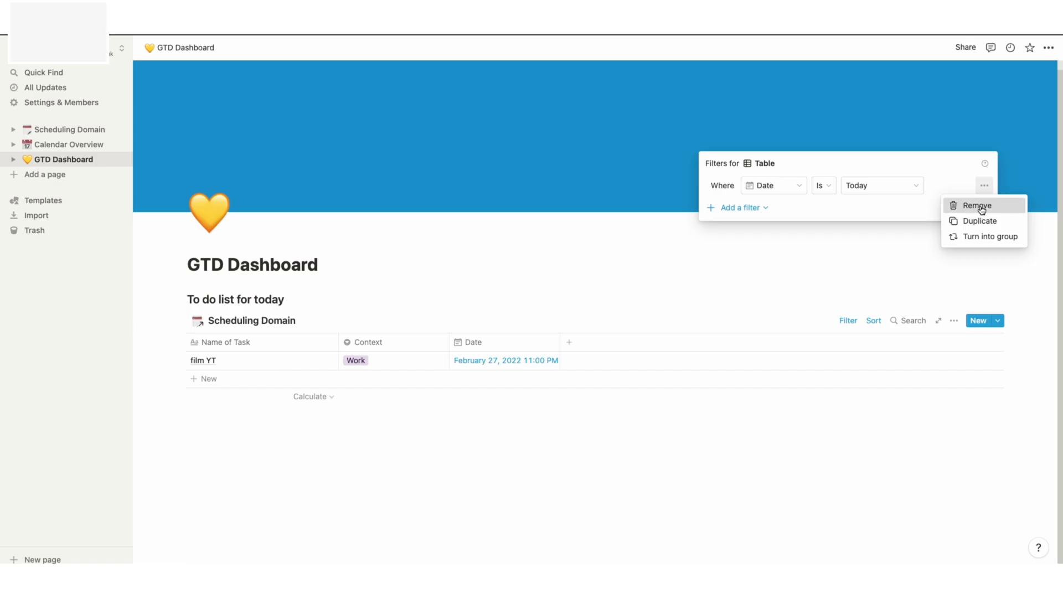
pyautogui.click(983, 208)
# - Filter the linked Scheduling Domain table under the To do list for today heading to tasks whose Date is Today
pyautogui.click(745, 244)
pyautogui.click(750, 266)
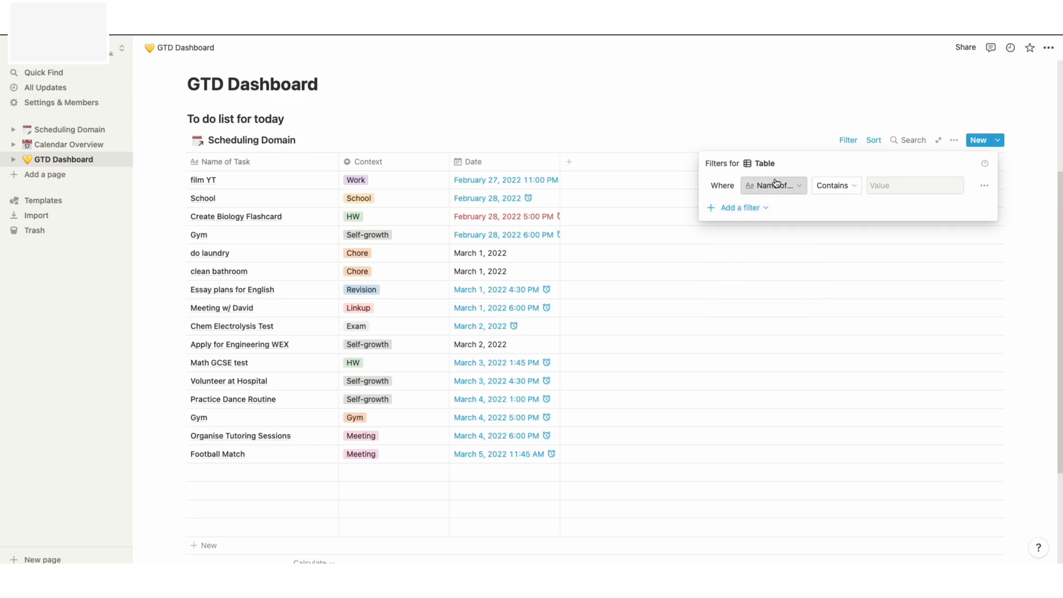
pyautogui.click(773, 186)
pyautogui.click(747, 263)
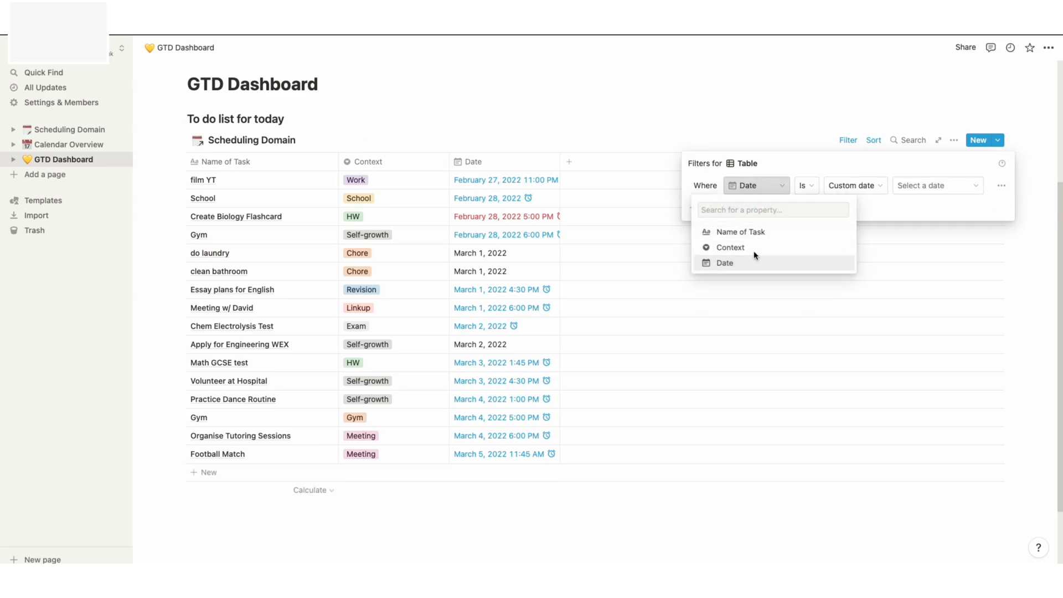
pyautogui.click(854, 185)
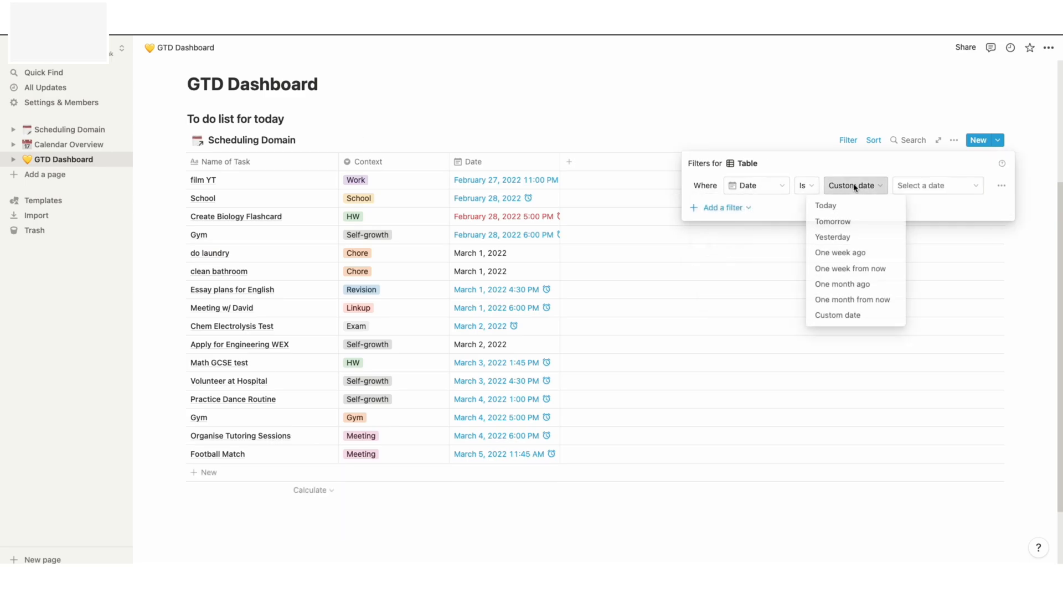
pyautogui.click(836, 211)
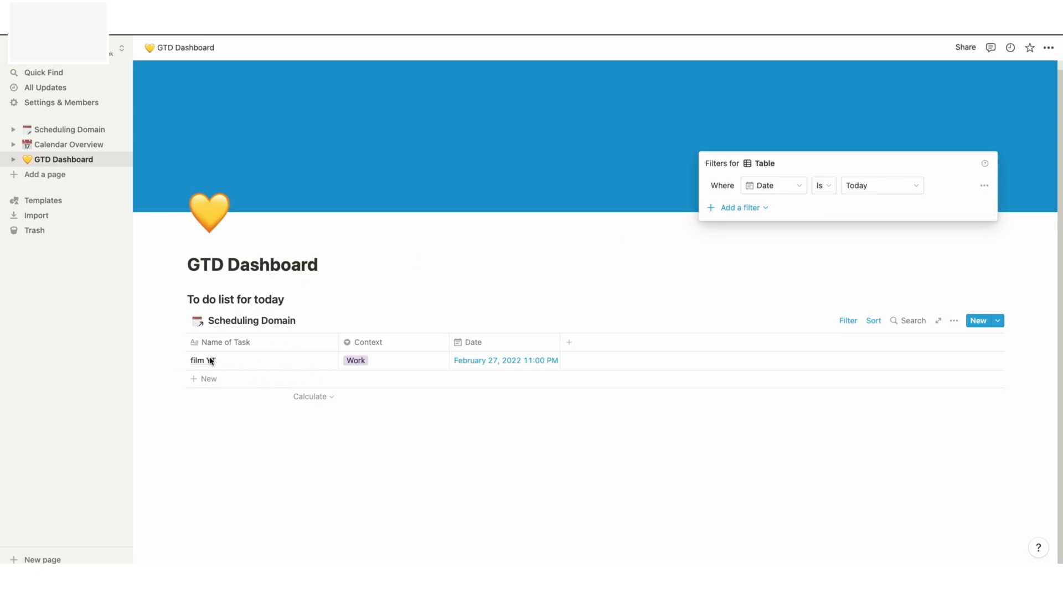
pyautogui.click(588, 436)
# - Insert a second linked database of Scheduling Domain below the to-do list for today table
pyautogui.click(228, 418)
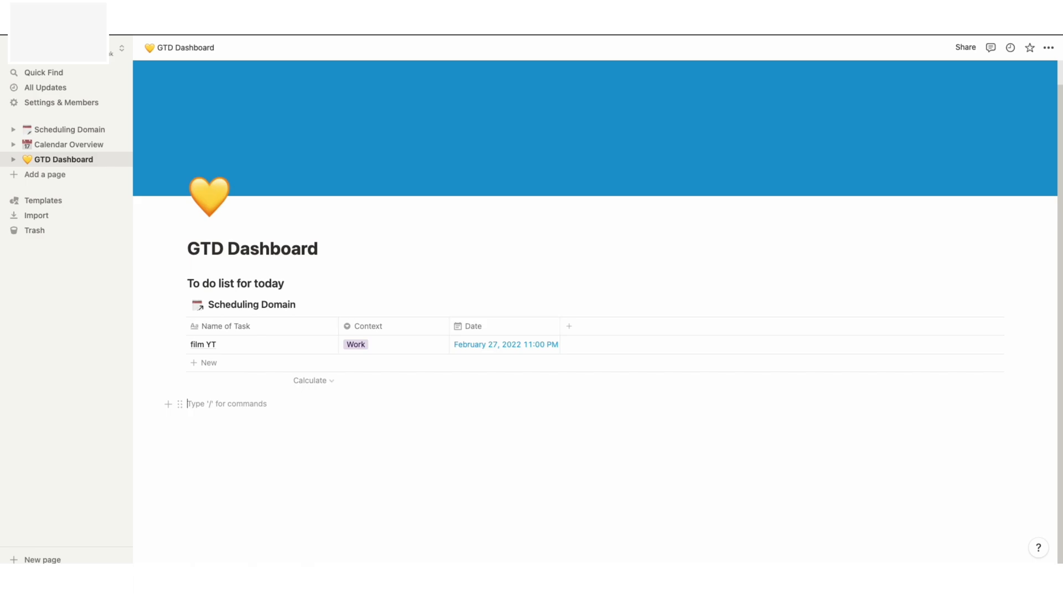
pyautogui.write('/create')
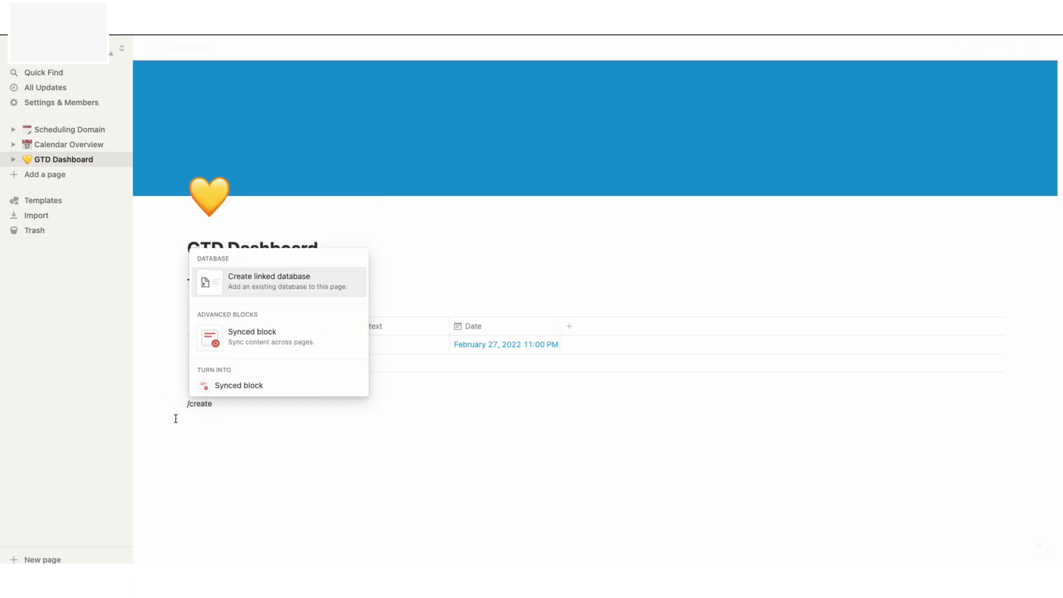
pyautogui.click(268, 294)
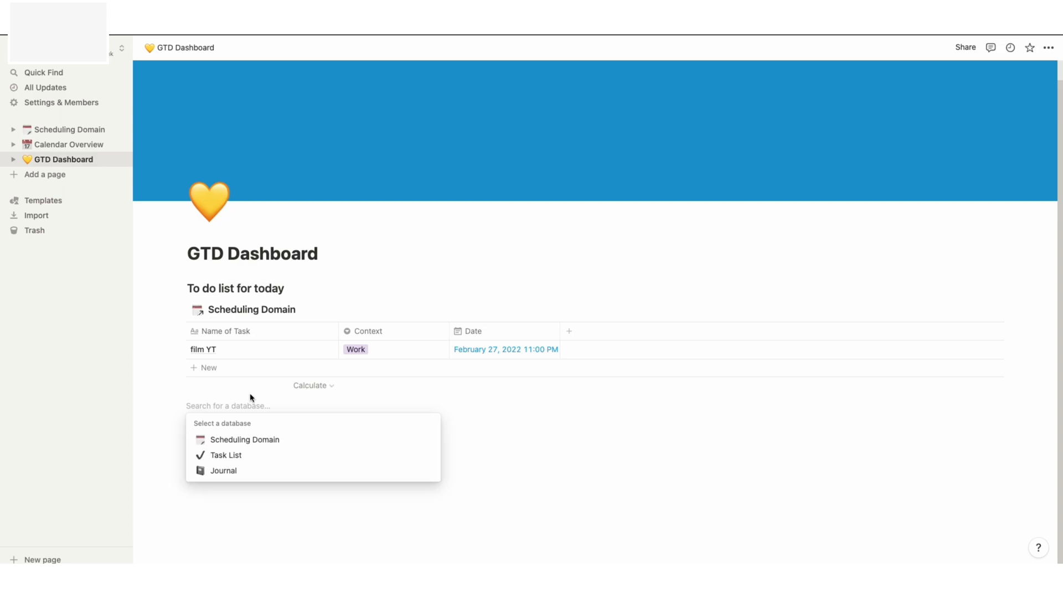
pyautogui.click(249, 440)
pyautogui.scroll(-2, 387, 396)
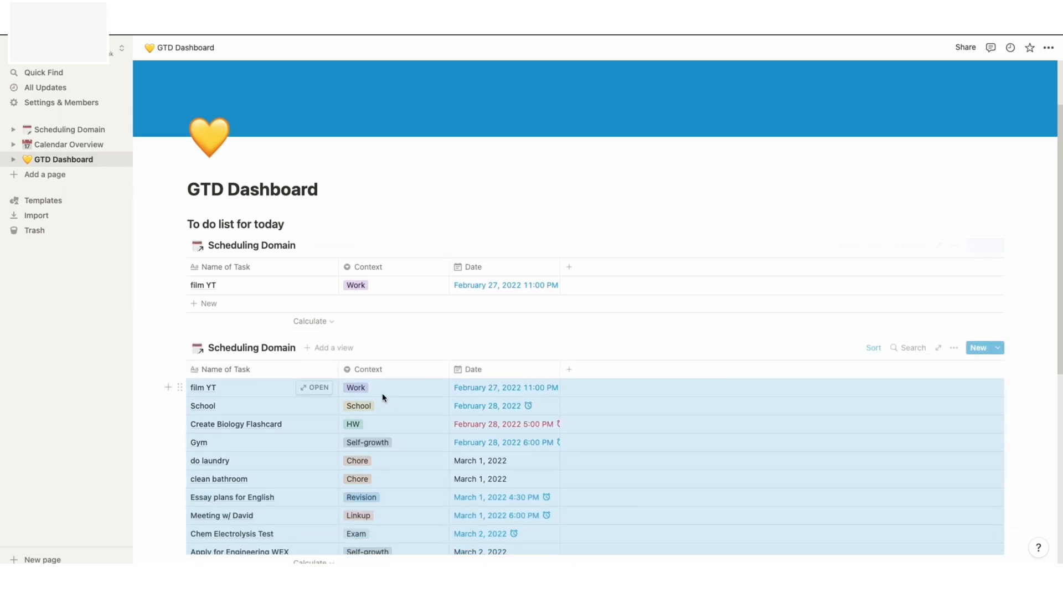
pyautogui.click(536, 356)
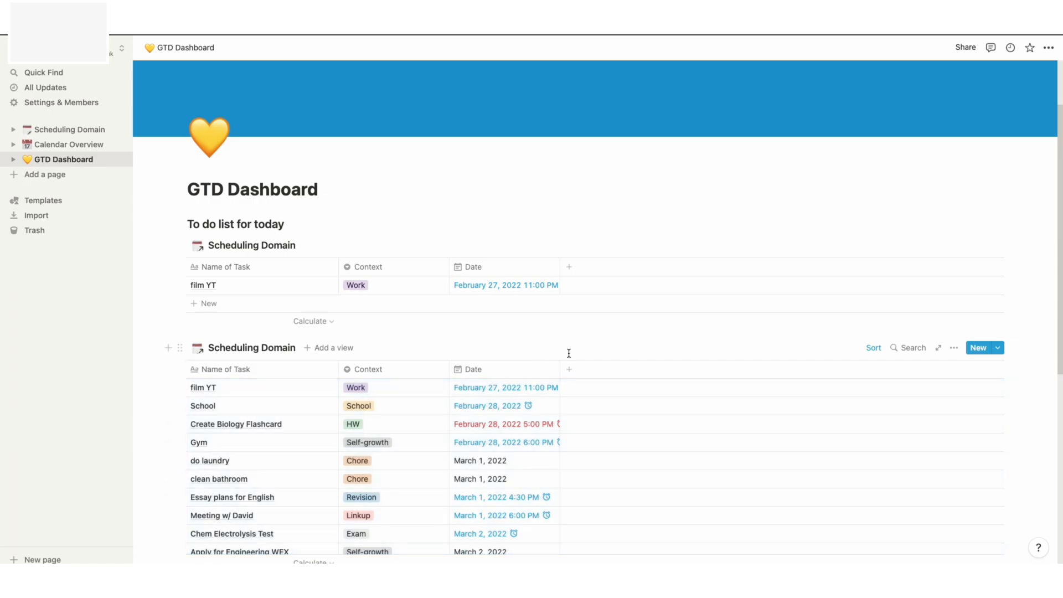
# - Add a filter on the Date property to the second linked Scheduling Domain table
pyautogui.scroll(-3, 835, 373)
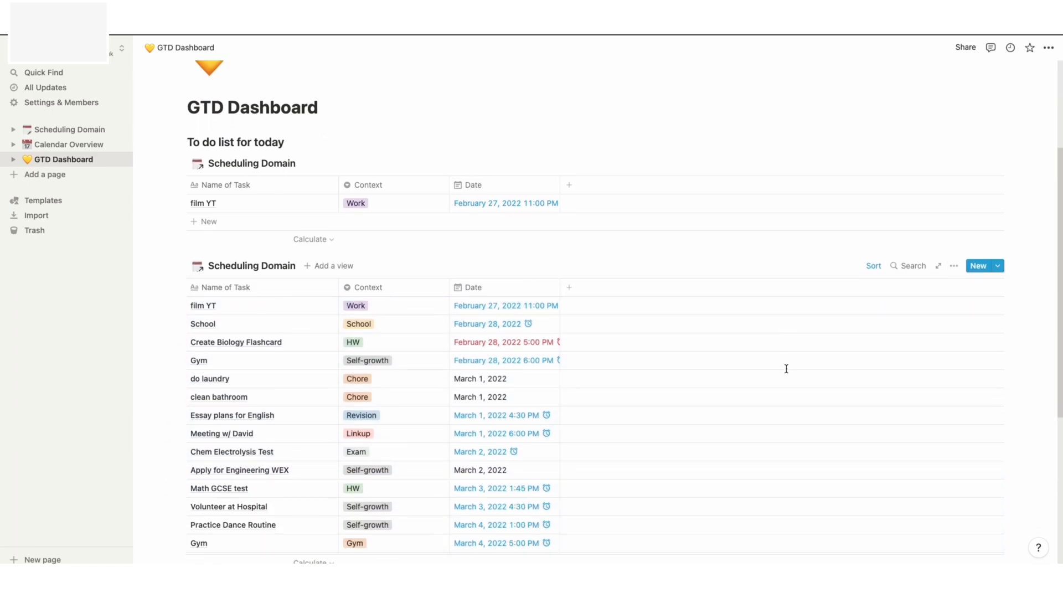
pyautogui.click(955, 266)
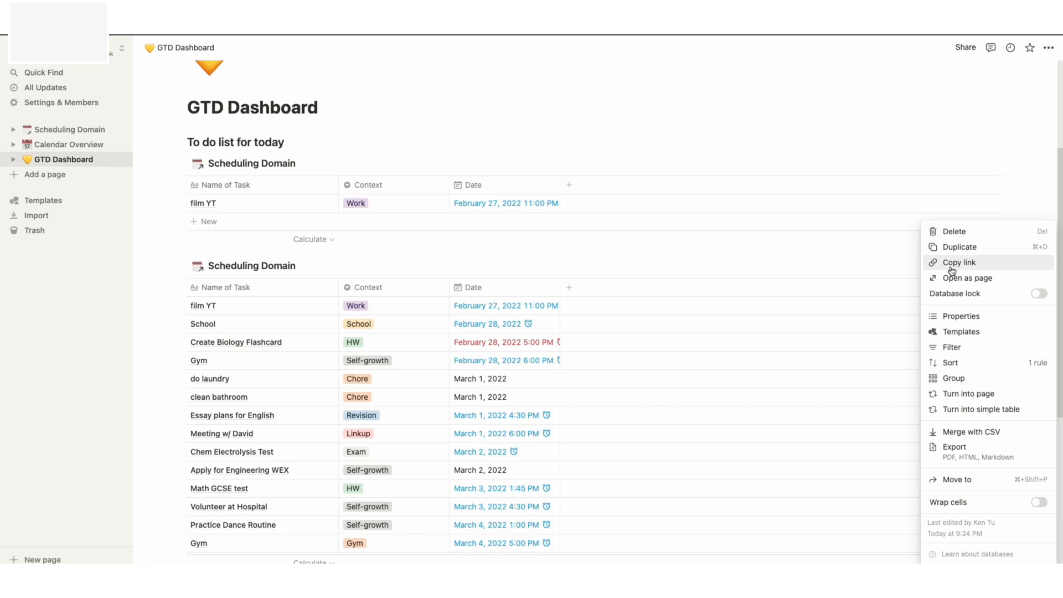
pyautogui.click(958, 349)
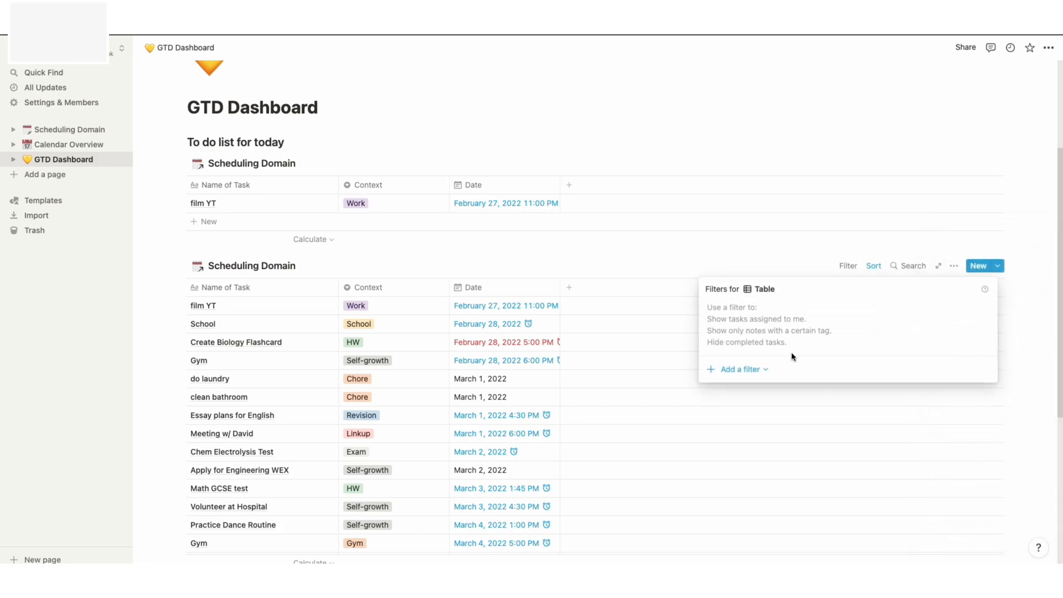
pyautogui.click(749, 370)
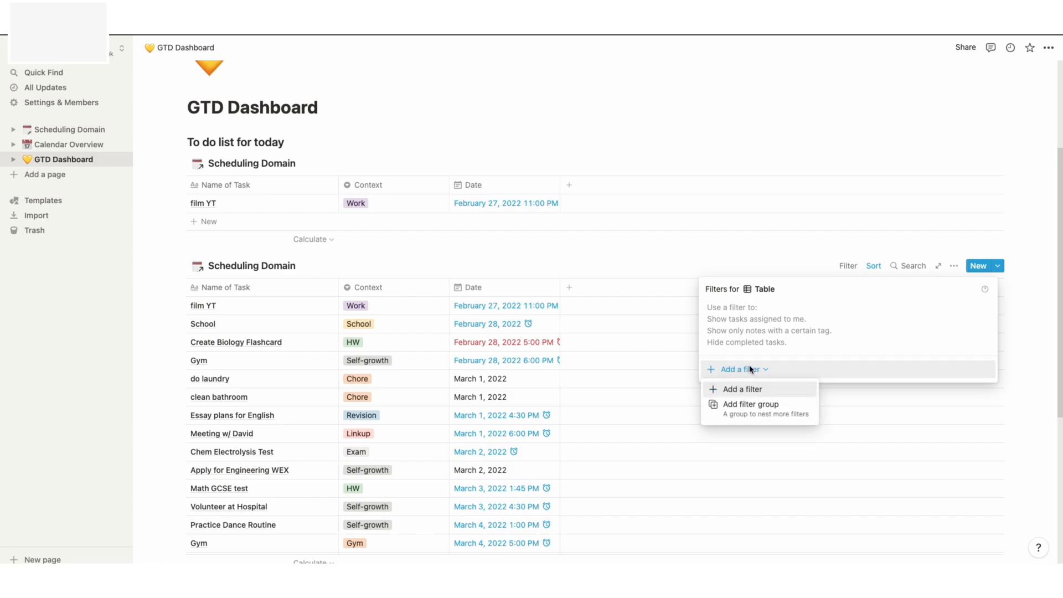
pyautogui.click(745, 394)
pyautogui.click(777, 312)
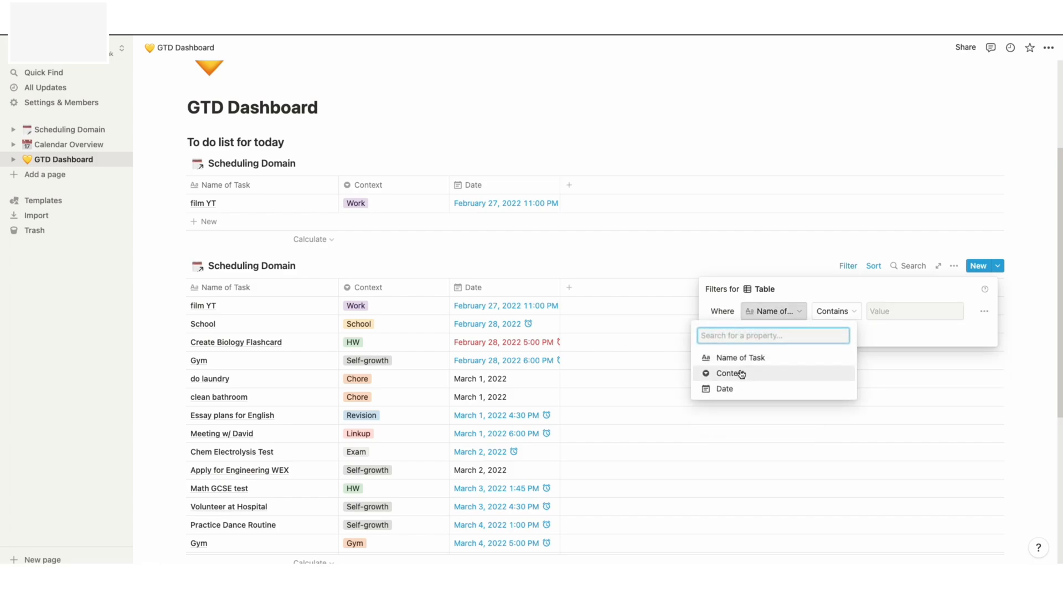
pyautogui.click(737, 388)
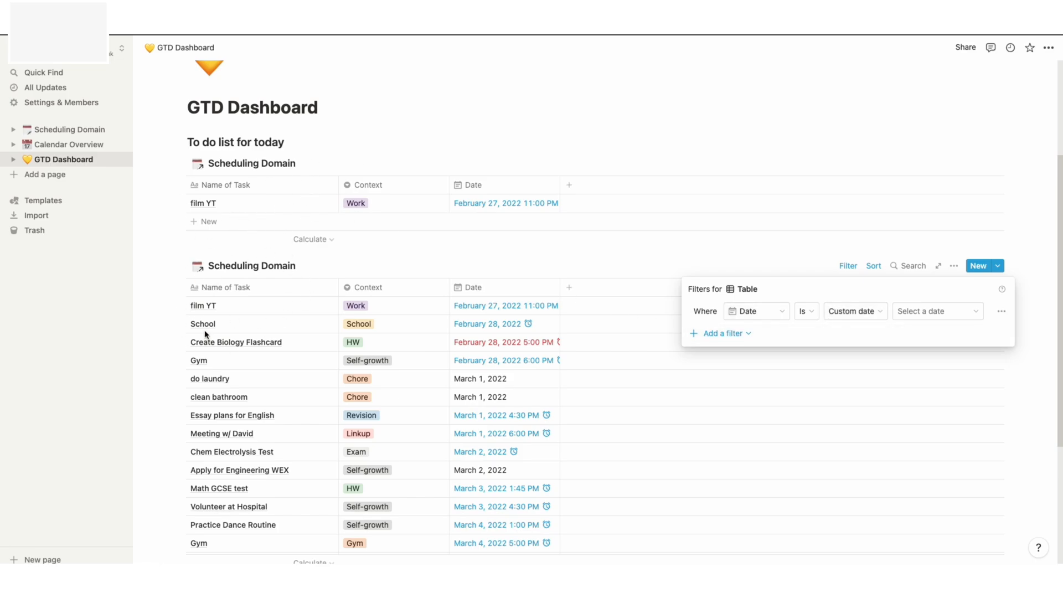
pyautogui.click(244, 246)
pyautogui.click(221, 247)
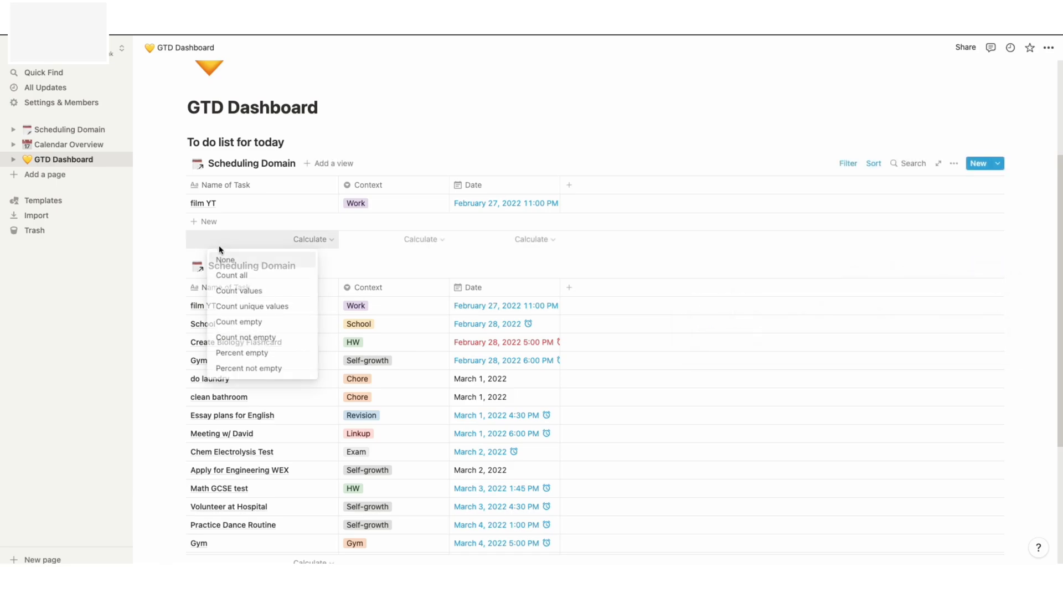
pyautogui.click(188, 252)
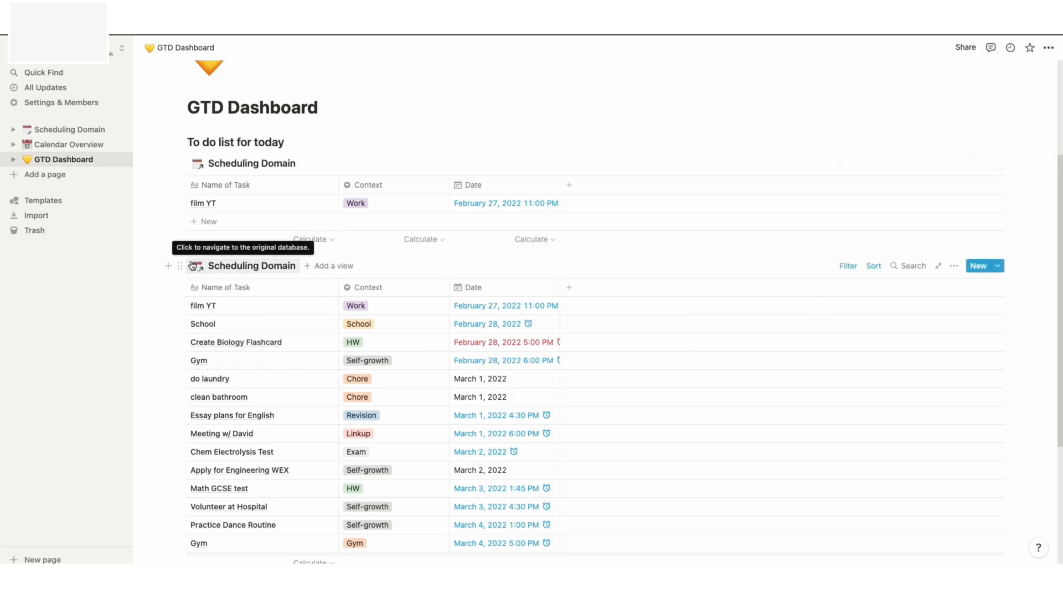
pyautogui.click(195, 256)
pyautogui.click(58, 162)
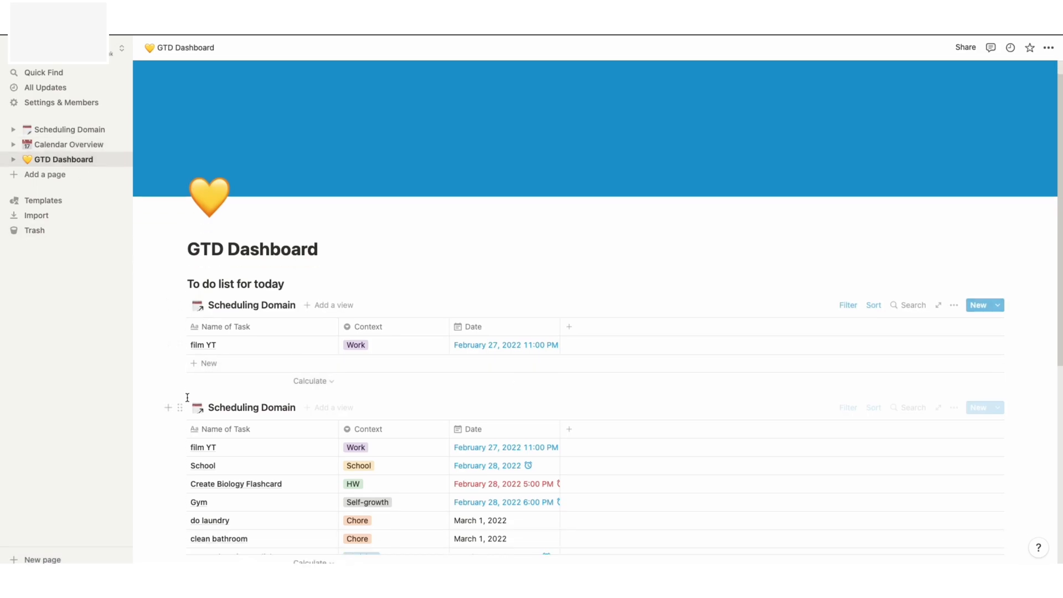
pyautogui.moveTo(179, 407)
pyautogui.mouseDown()
pyautogui.moveTo(176, 437)
pyautogui.moveTo(177, 417)
pyautogui.mouseUp()
pyautogui.scroll(-6, 249, 359)
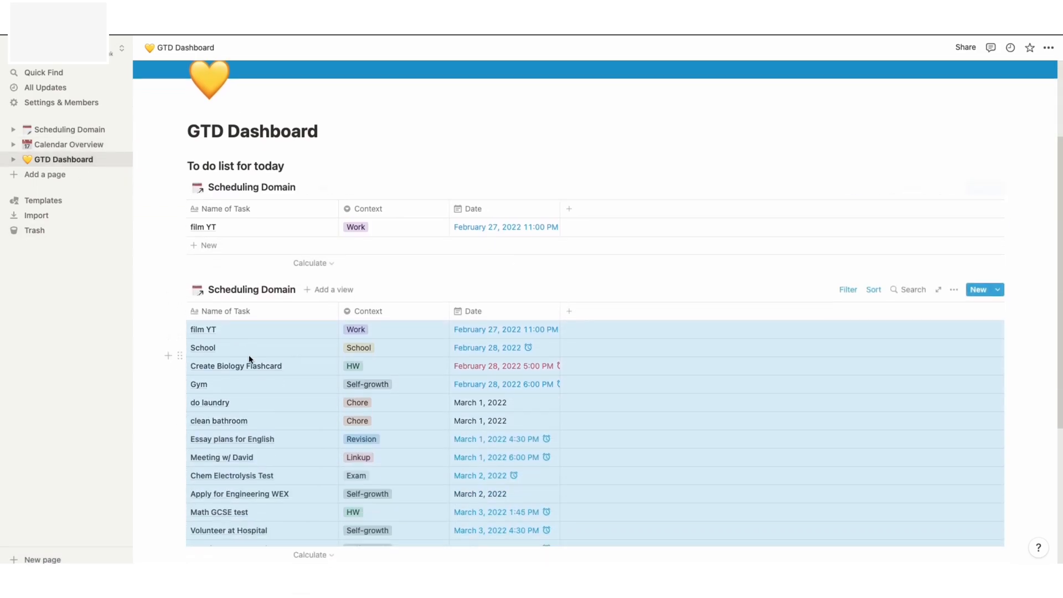
# - Place an empty block between the two linked tables and make it a Heading 2 reading "Due within the next week"
pyautogui.click(213, 413)
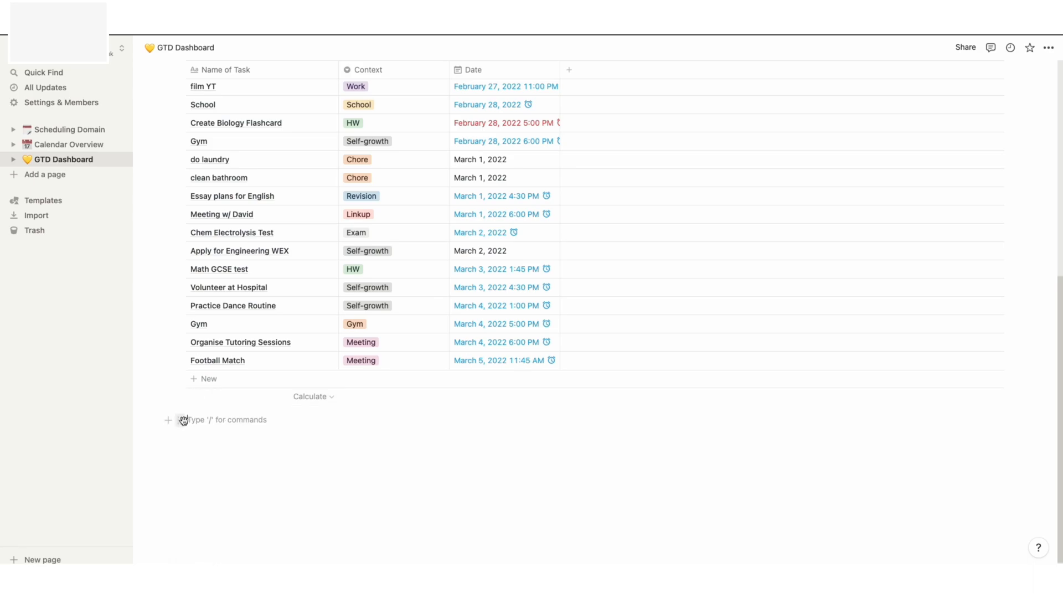
pyautogui.moveTo(181, 423); pyautogui.dragTo(191, 127)
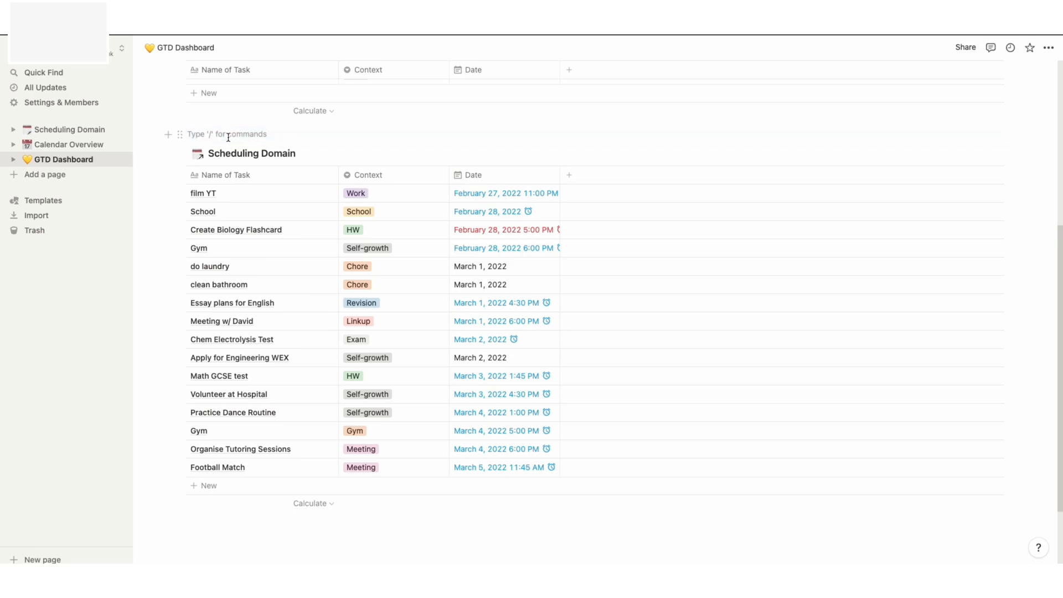
pyautogui.write('/head')
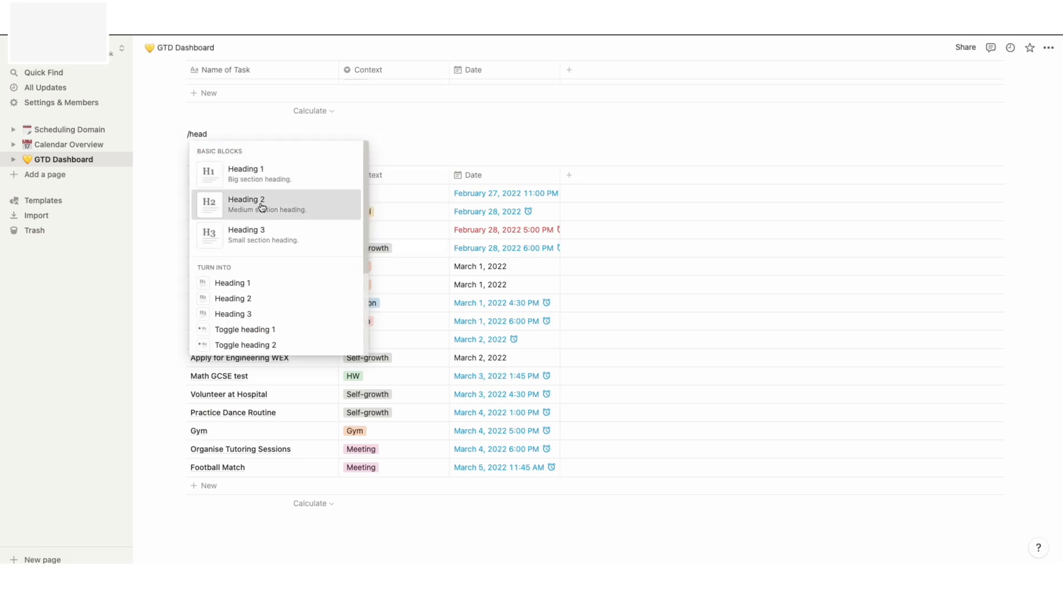
pyautogui.click(244, 204)
pyautogui.write('Due')
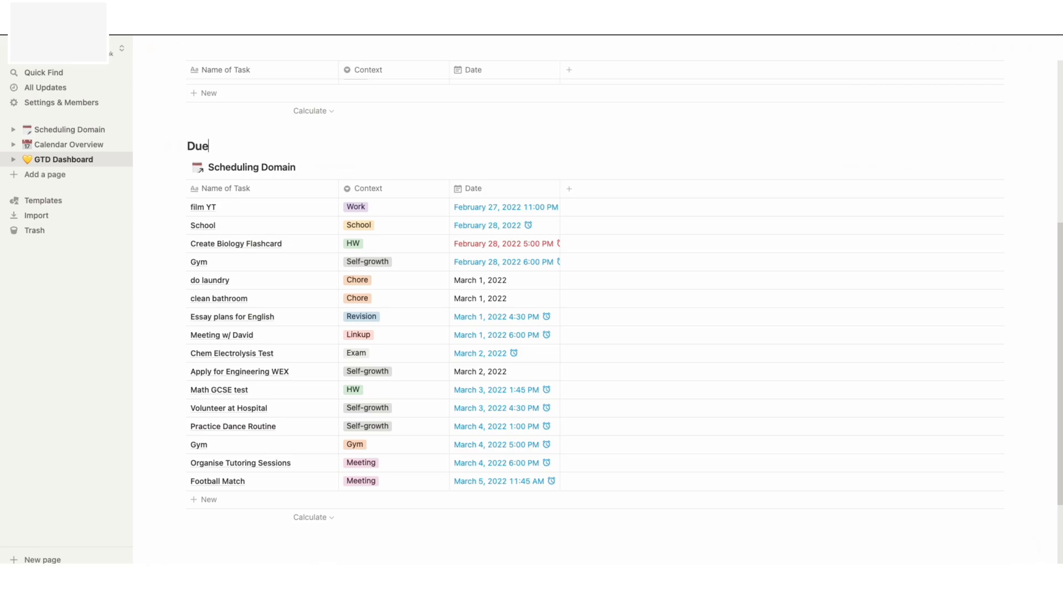
pyautogui.write(' within the next week')
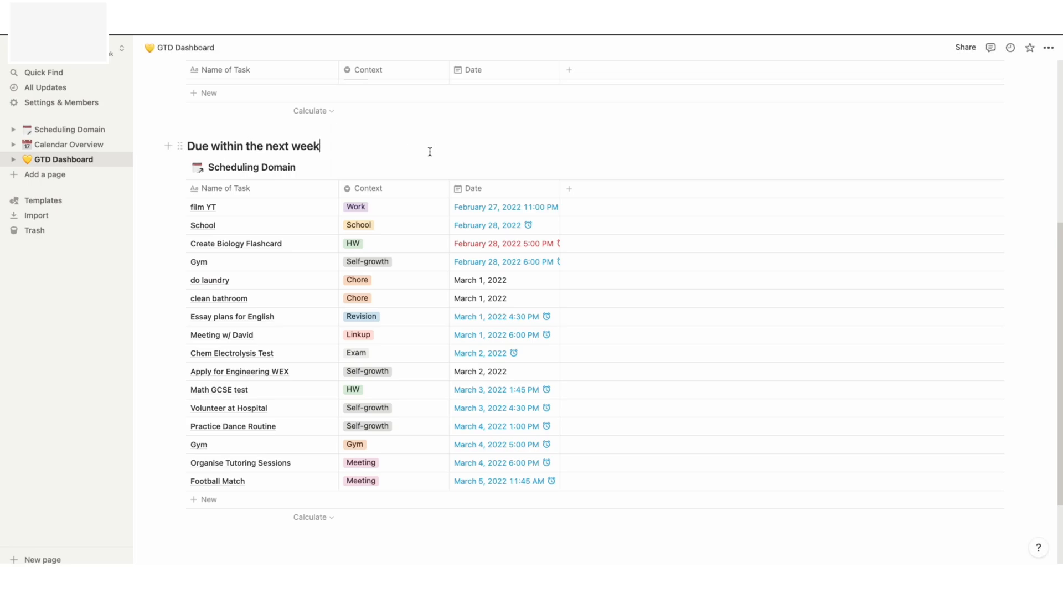
# - Set the Date filter of the table under Due within the next week to Is within The next week
pyautogui.scroll(2, 430, 152)
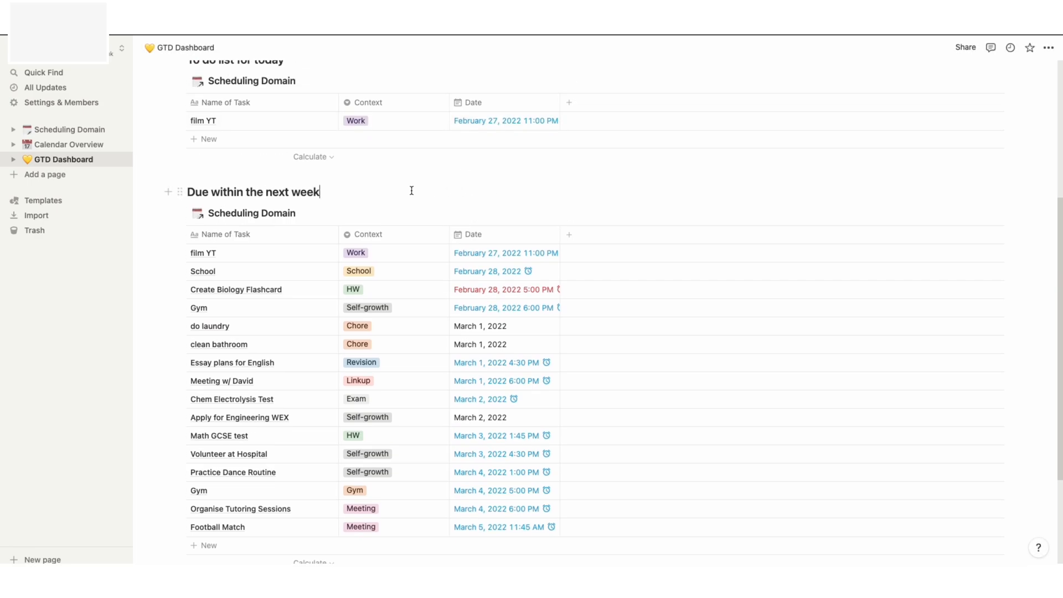
pyautogui.scroll(1, 411, 192)
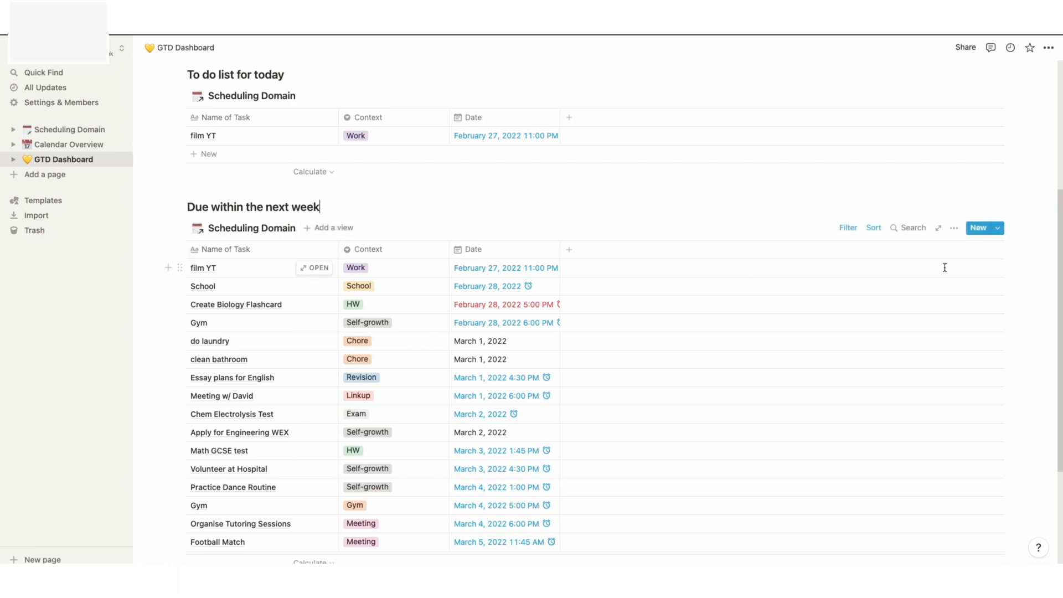
pyautogui.click(850, 231)
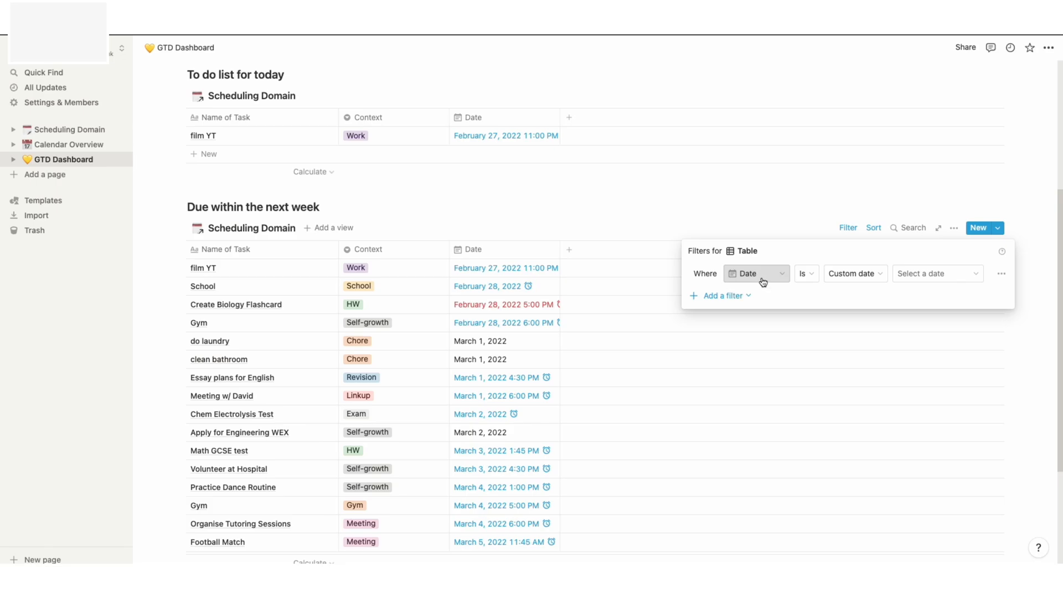
pyautogui.click(805, 274)
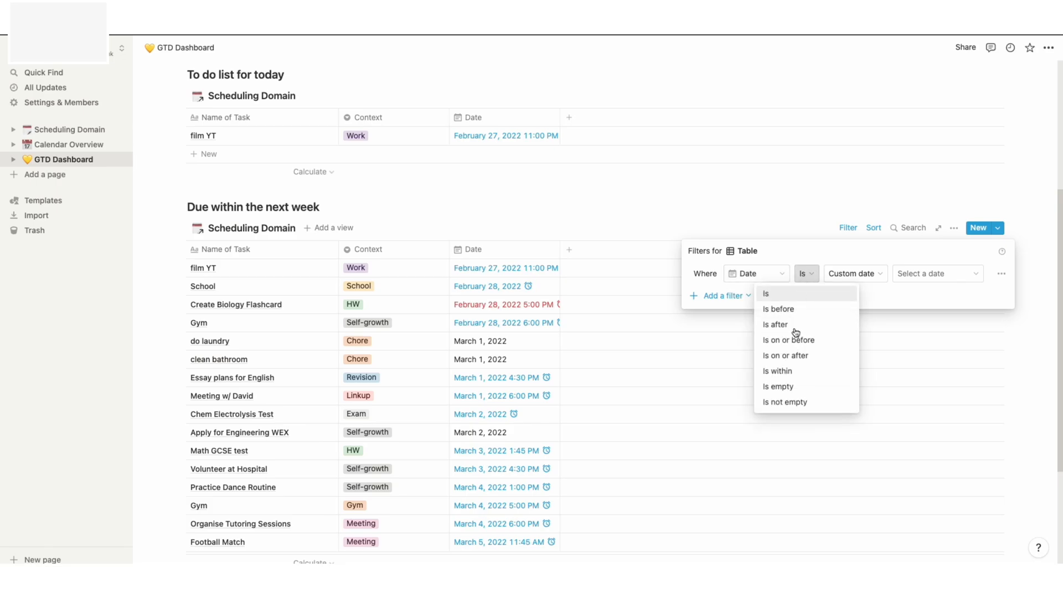
pyautogui.click(791, 373)
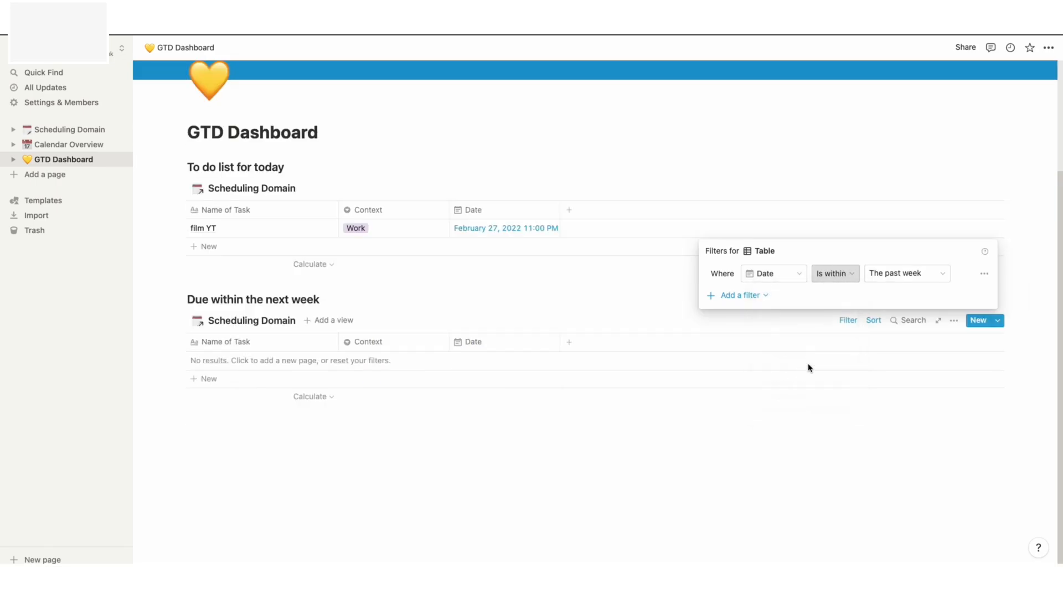
pyautogui.click(903, 280)
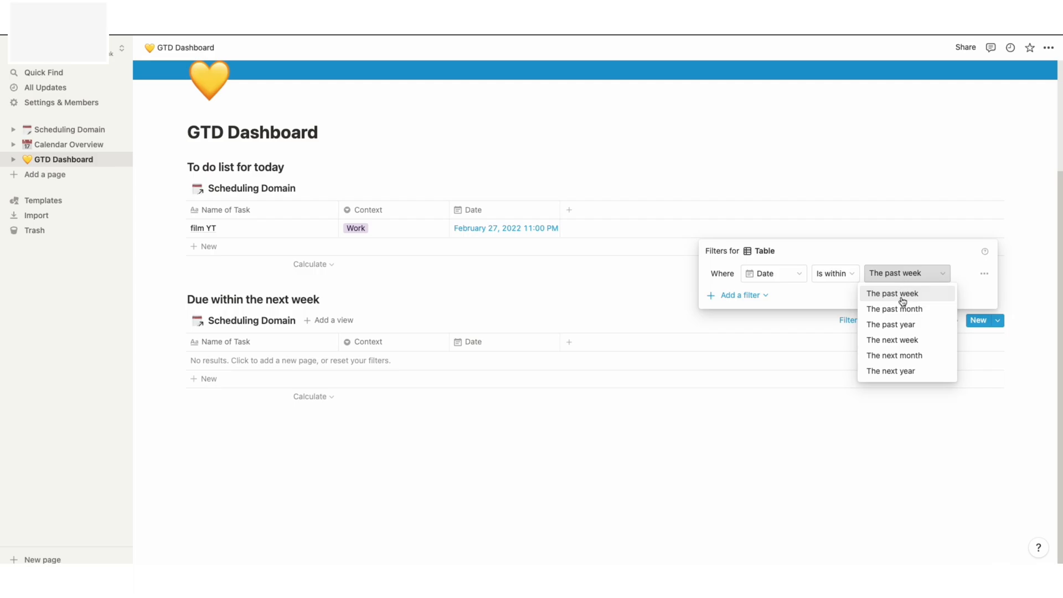
pyautogui.click(893, 340)
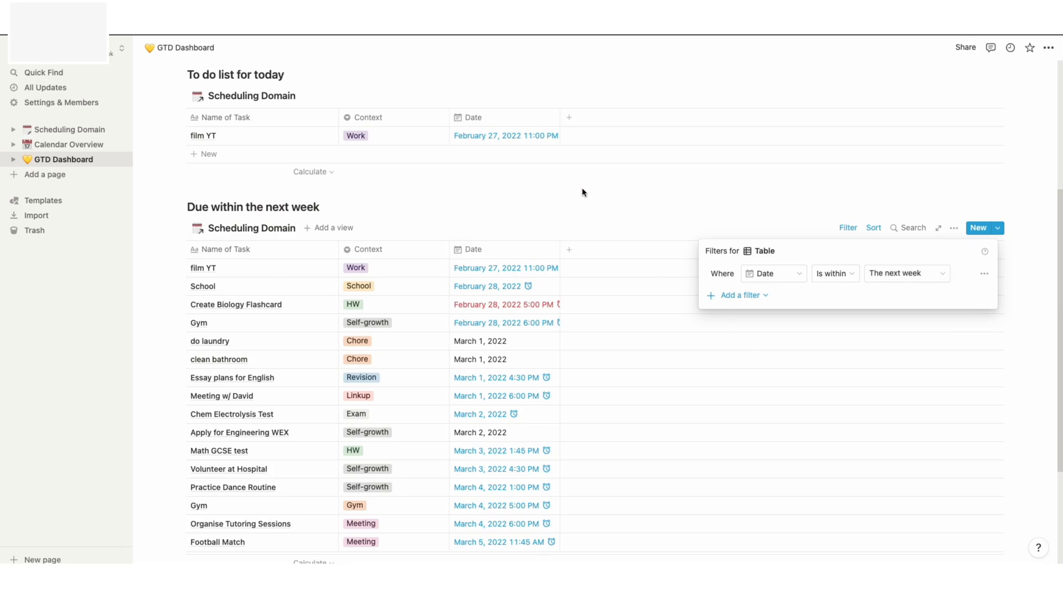
pyautogui.click(577, 208)
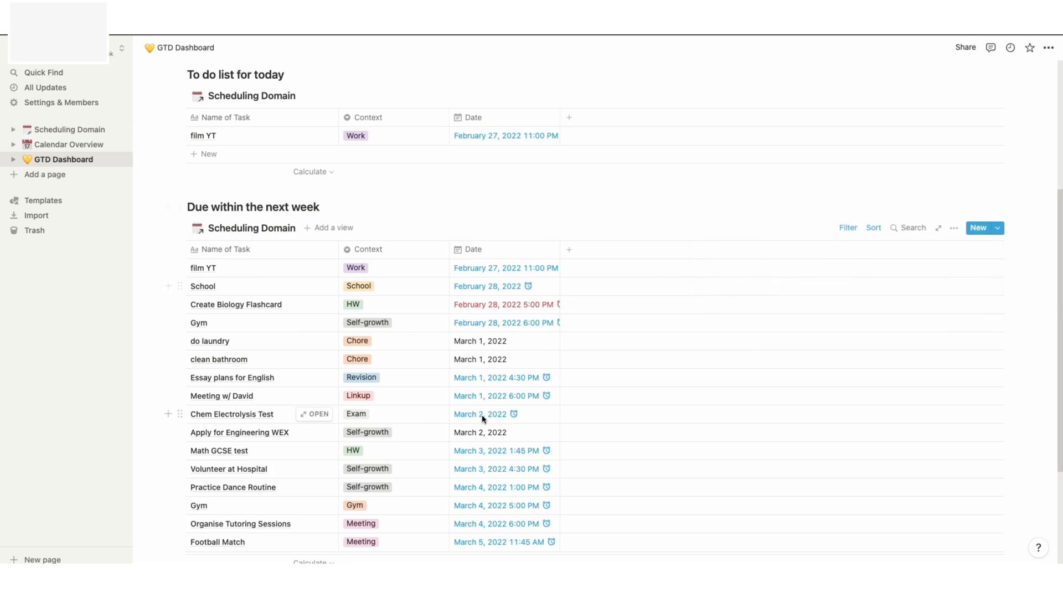
# - Add a task named dentist in an empty row of the Scheduling Domain database
pyautogui.scroll(-5, 499, 401)
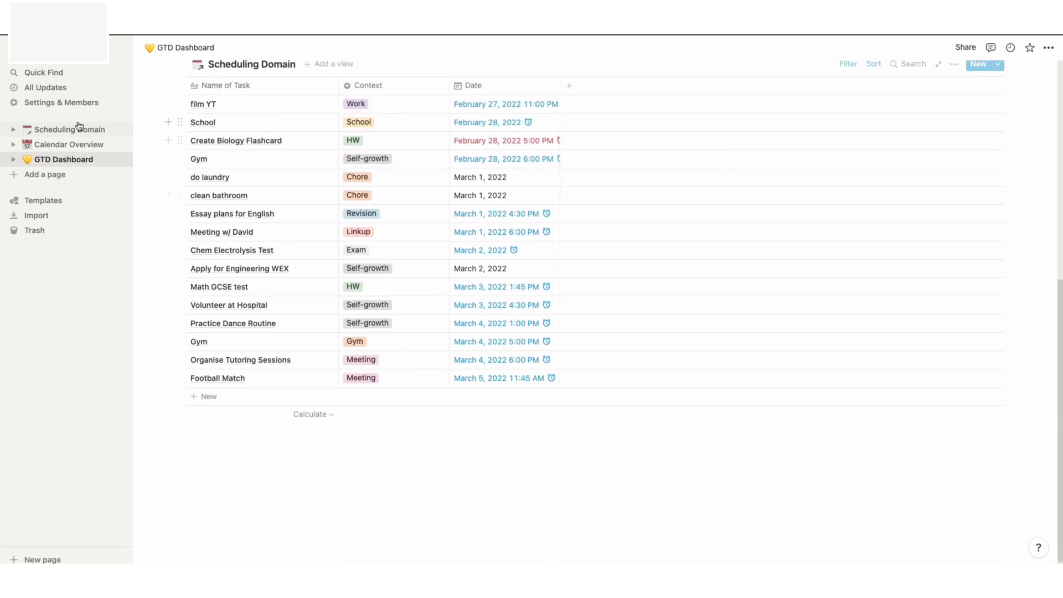
pyautogui.click(66, 130)
pyautogui.scroll(-5, 255, 356)
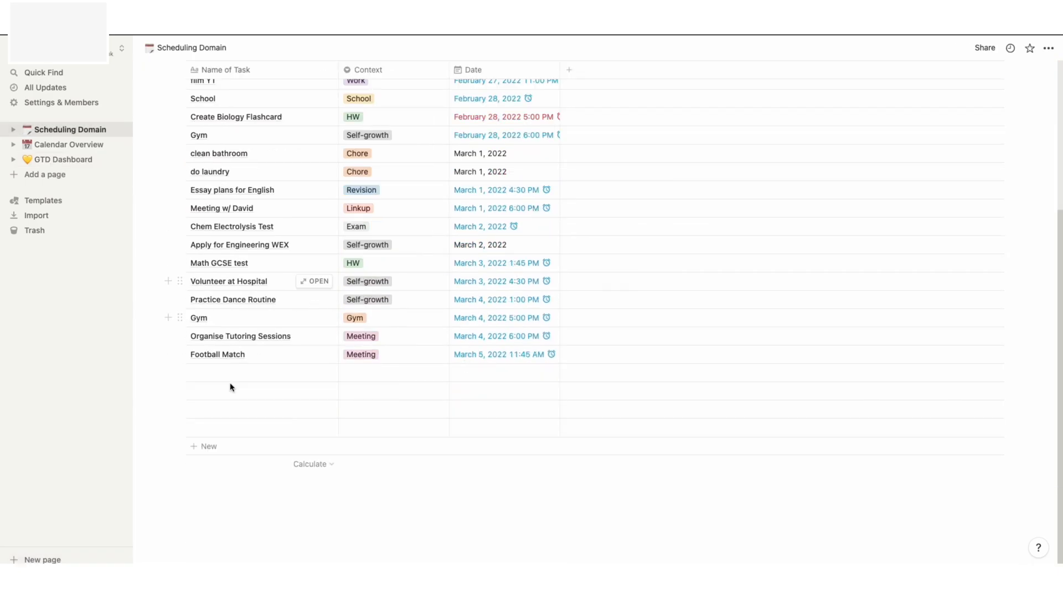
pyautogui.click(252, 392)
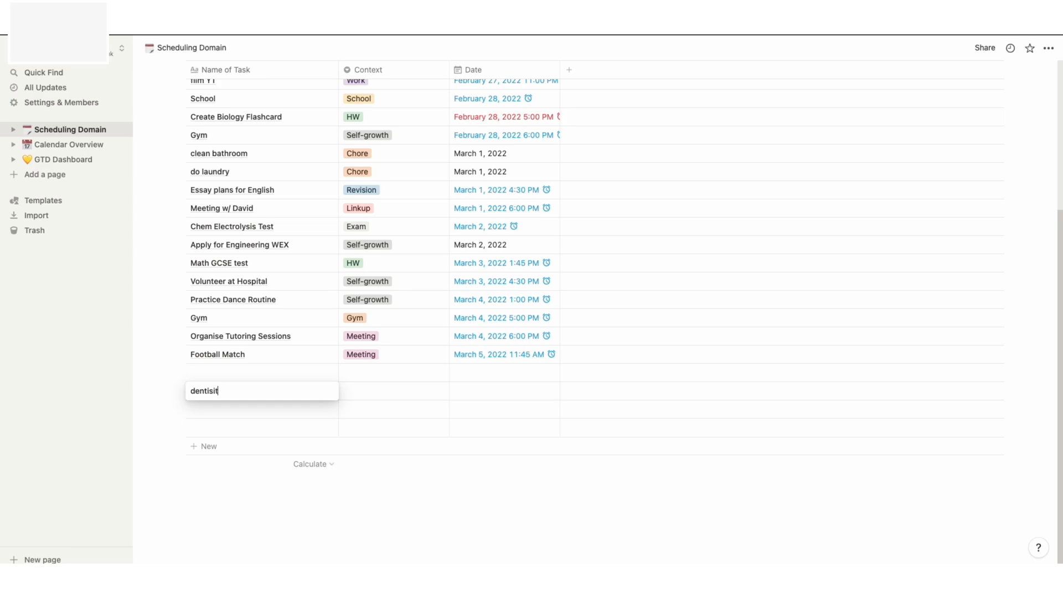
pyautogui.press('Return')
# - Set the dentist task's Context to Meeting and its Date to March 7, 2022
pyautogui.click(366, 390)
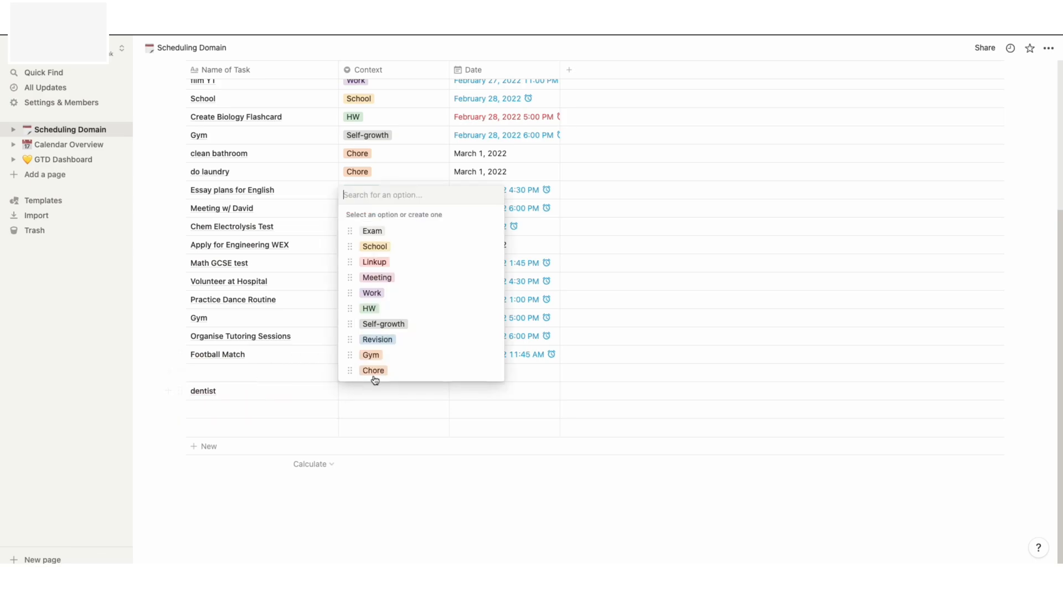
pyautogui.click(389, 279)
pyautogui.click(493, 393)
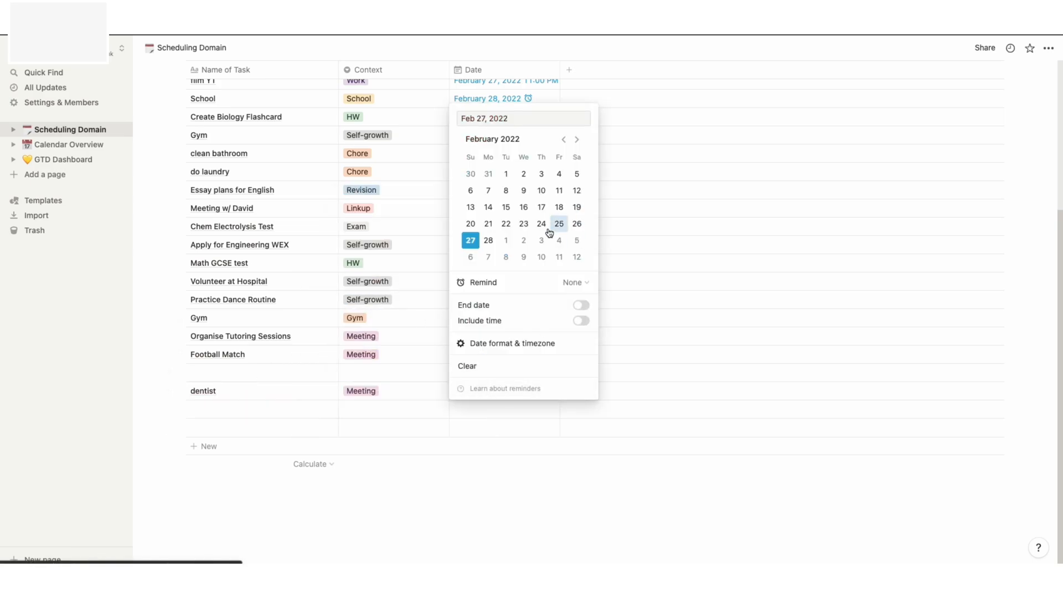
pyautogui.click(489, 257)
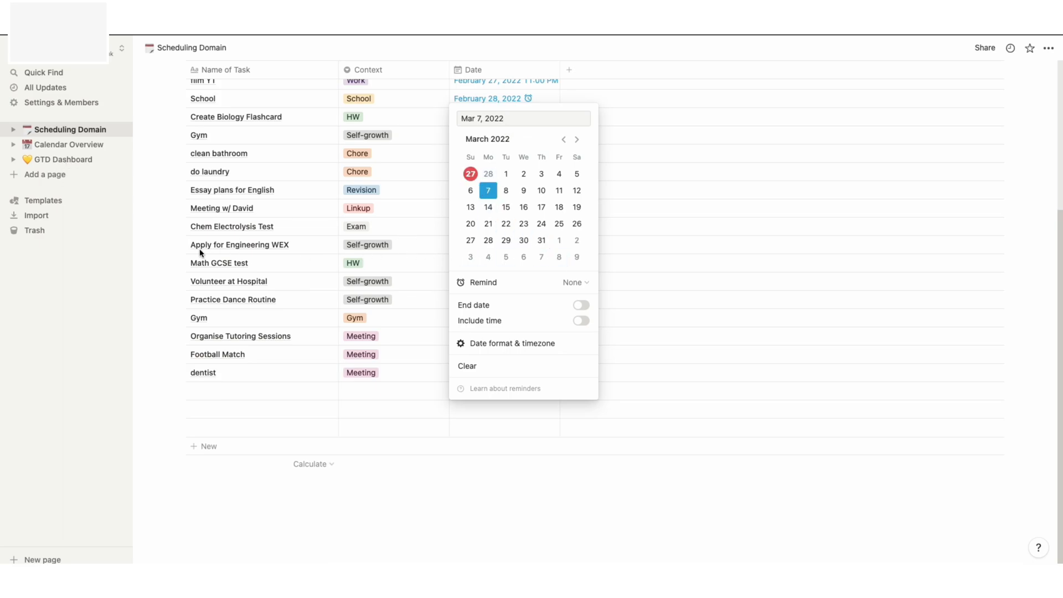
pyautogui.press('Escape')
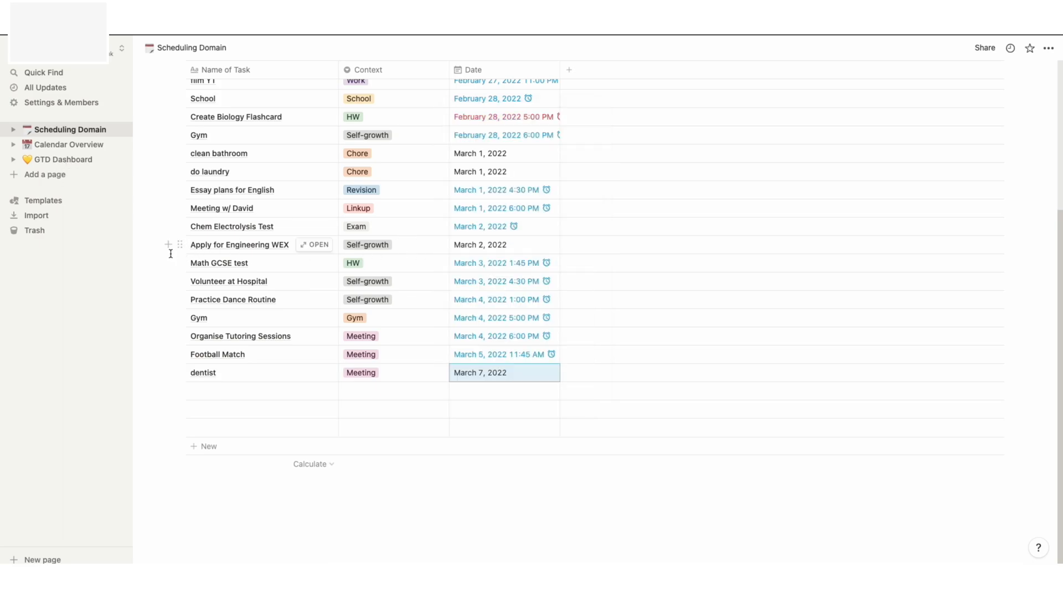
# - Set the dentist task's date reminder to On day of event (9:00 AM)
pyautogui.click(493, 360)
pyautogui.press('Escape')
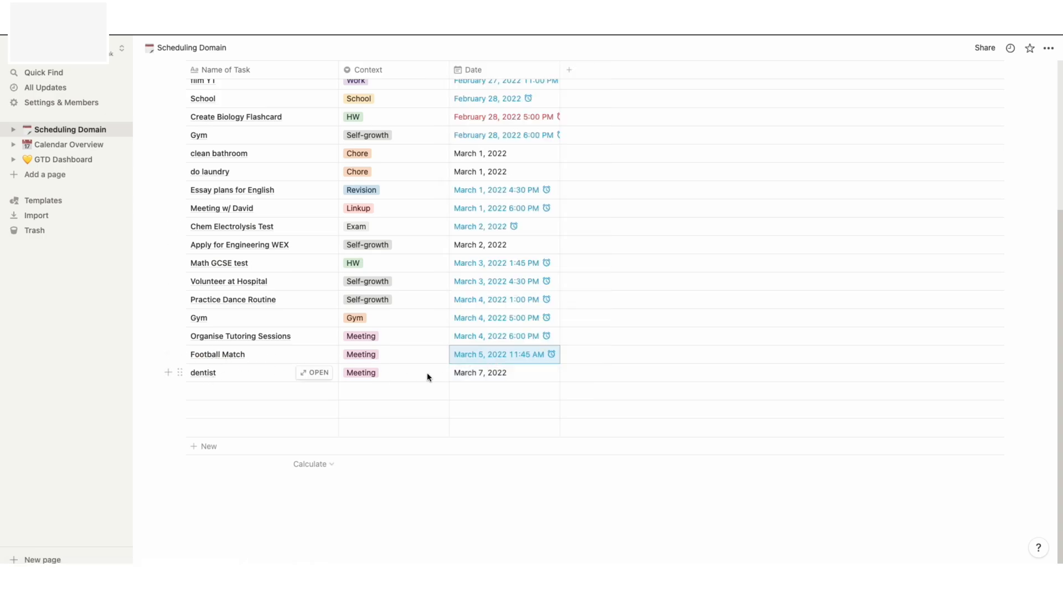
pyautogui.click(492, 376)
pyautogui.click(577, 264)
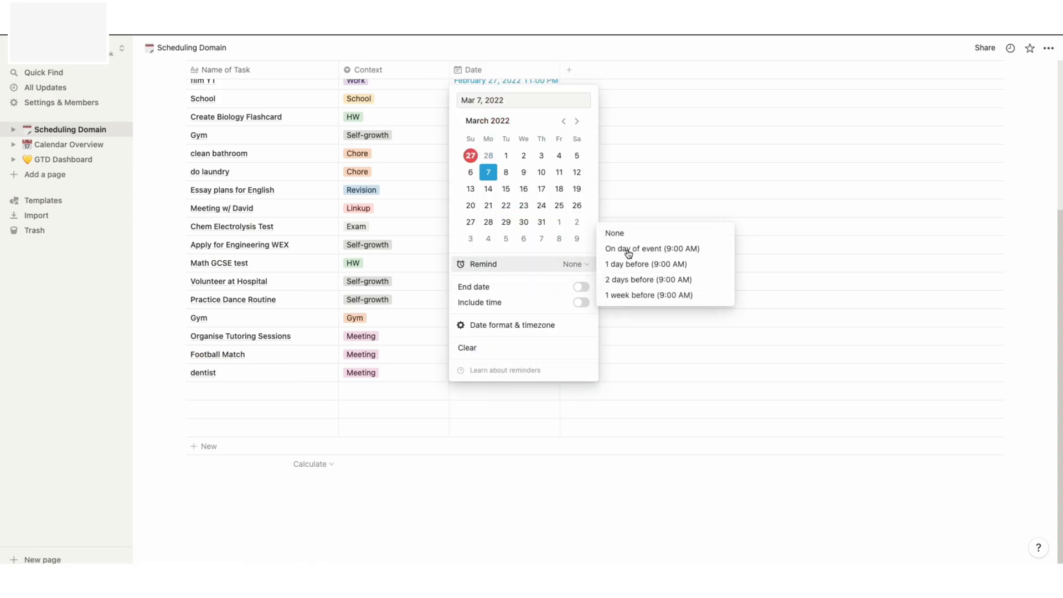
pyautogui.click(634, 249)
pyautogui.press('Escape')
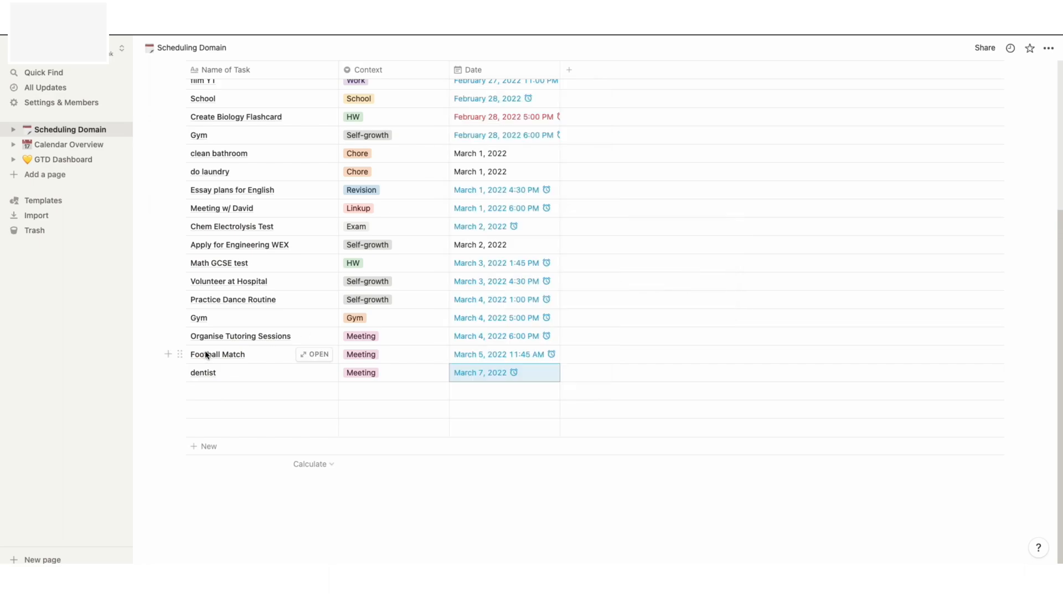
# - Return to the GTD Dashboard and review the tasks and Date filter of the Due within the next week table
pyautogui.click(73, 164)
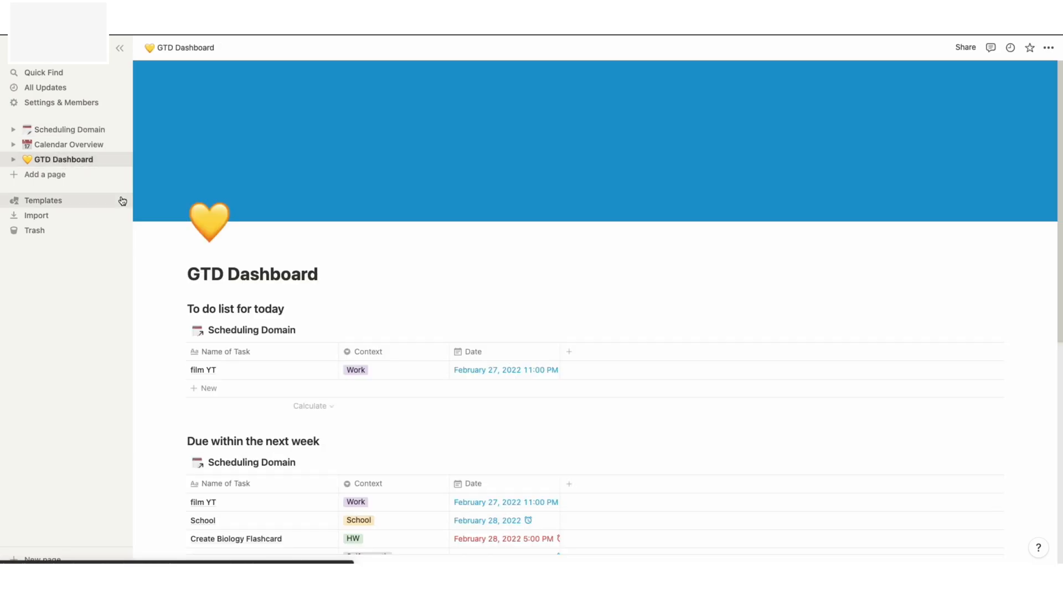
pyautogui.scroll(-6, 522, 430)
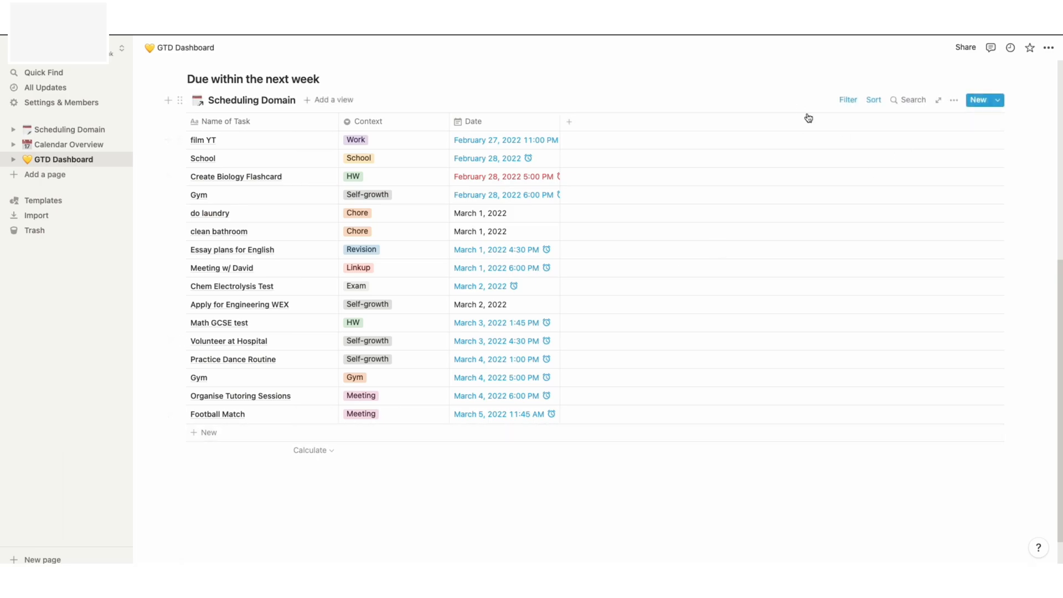
pyautogui.scroll(1, 802, 109)
pyautogui.click(849, 121)
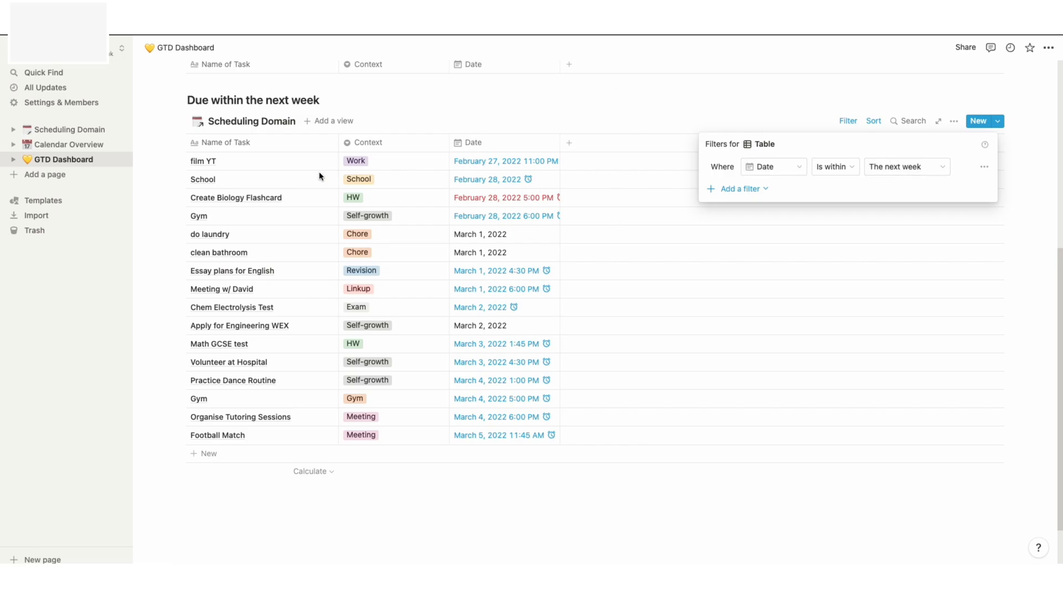
pyautogui.click(506, 104)
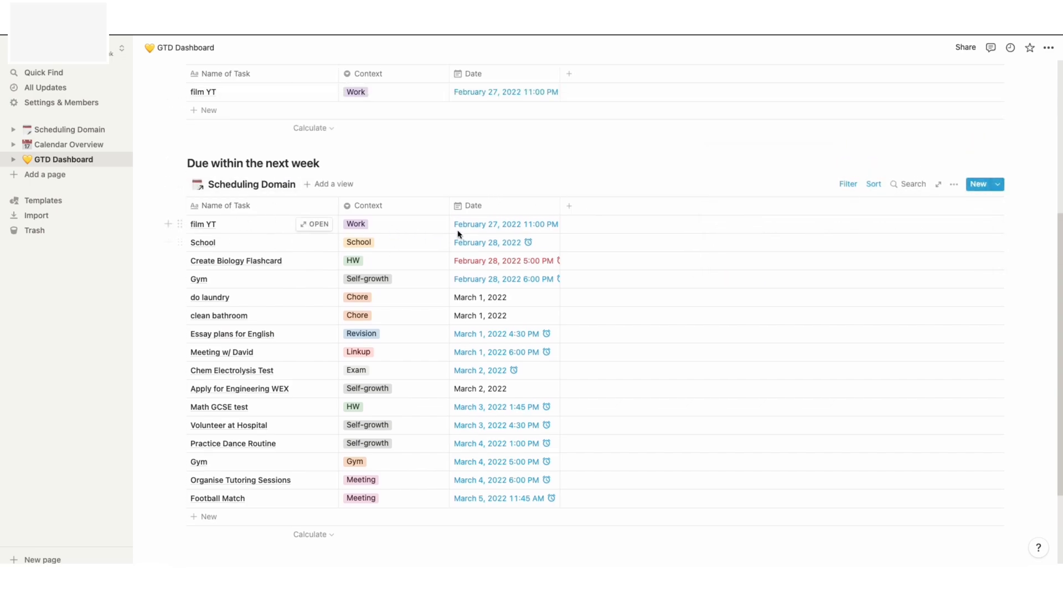
# - Try a second Date filter, Is after Today, on the Due within the next week table and remove it again
pyautogui.scroll(3, 449, 219)
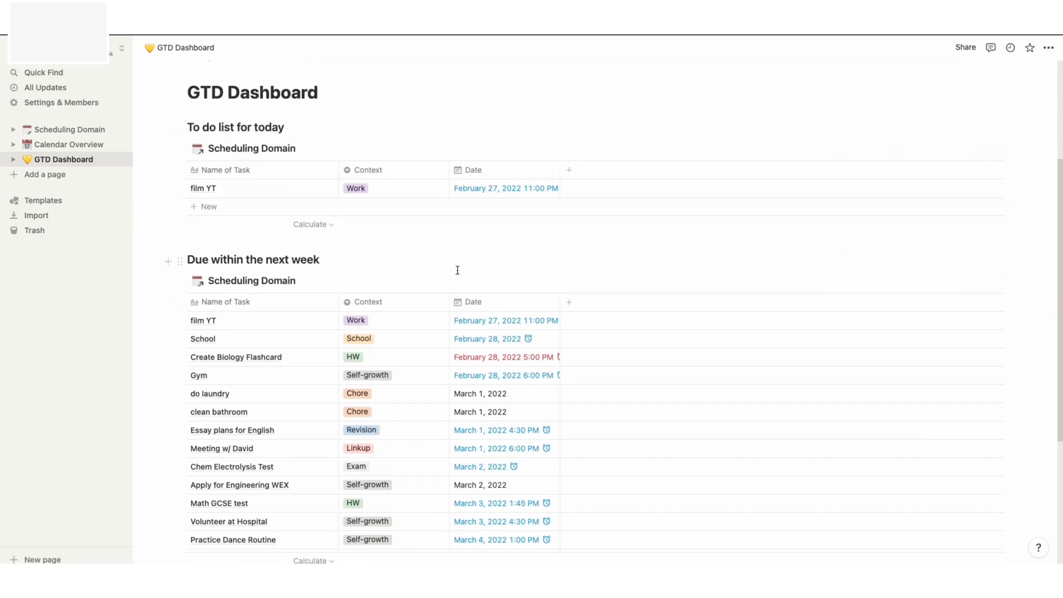
pyautogui.scroll(-1, 721, 255)
pyautogui.click(848, 268)
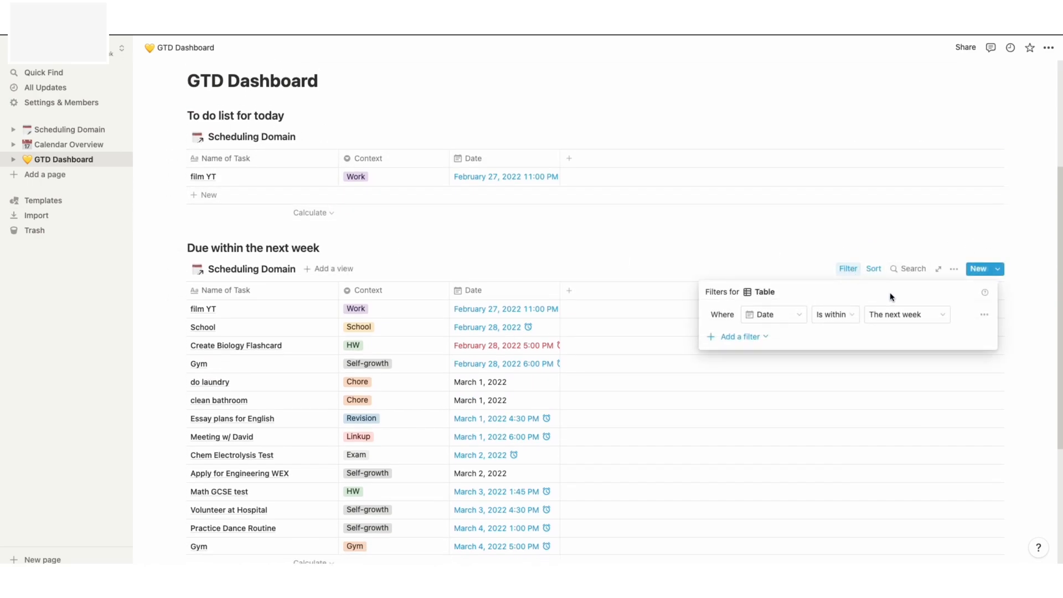
pyautogui.click(984, 314)
pyautogui.click(738, 340)
pyautogui.click(739, 339)
pyautogui.click(743, 357)
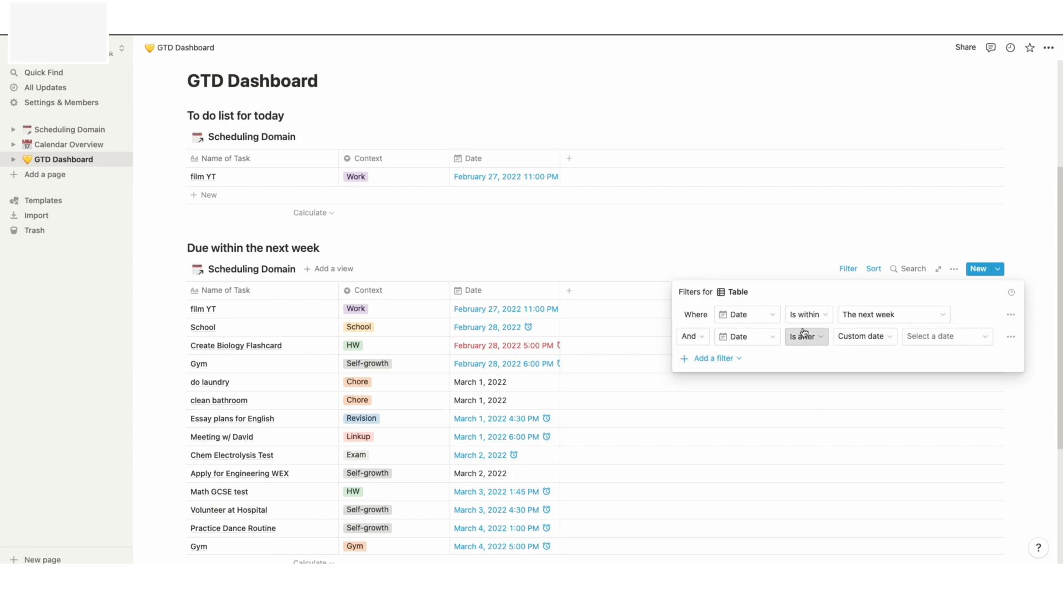
pyautogui.doubleClick(688, 314)
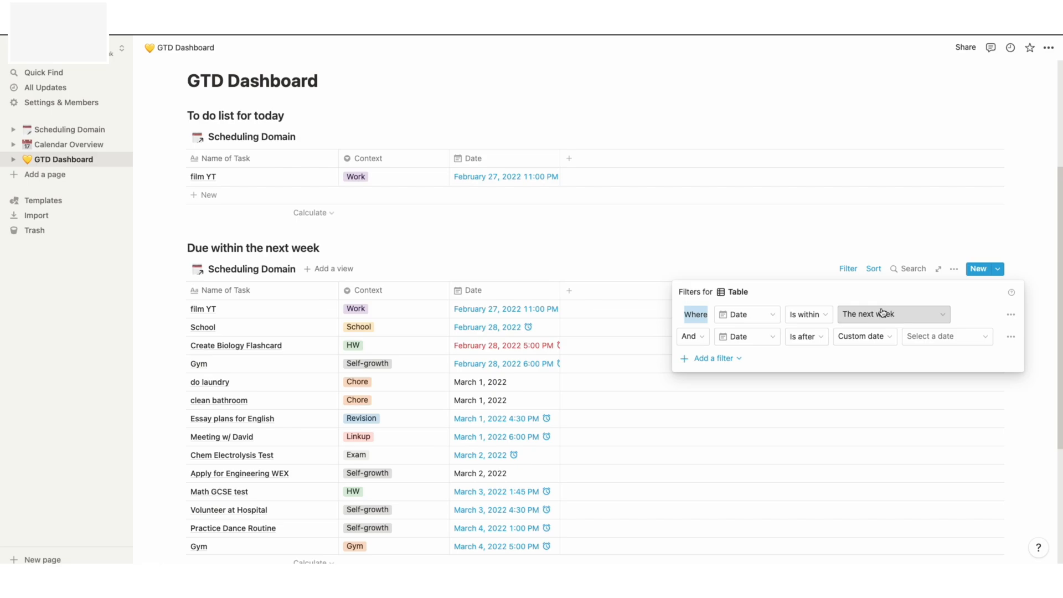
pyautogui.click(851, 340)
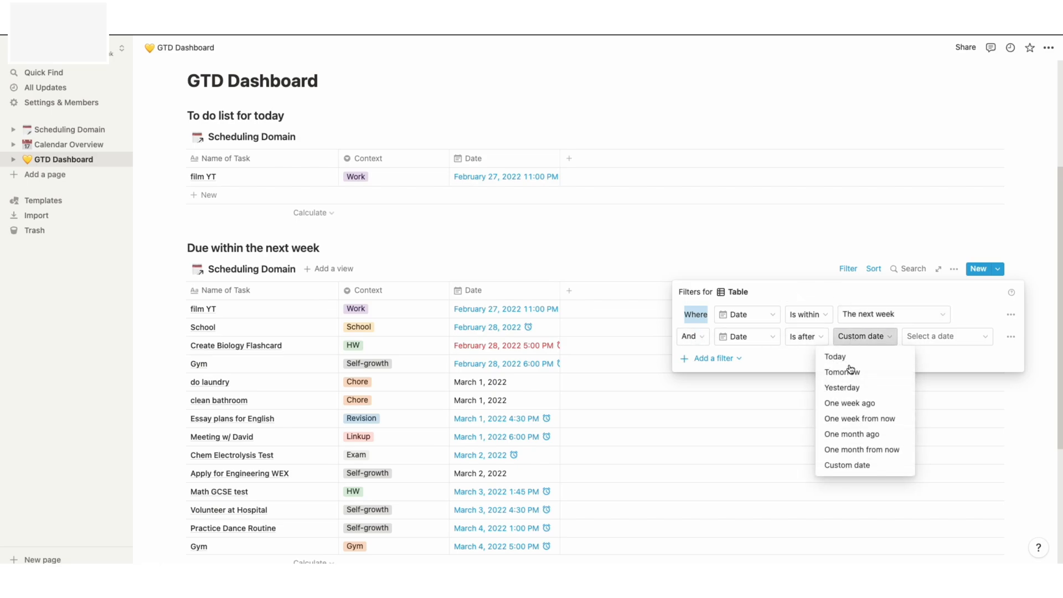
pyautogui.click(848, 358)
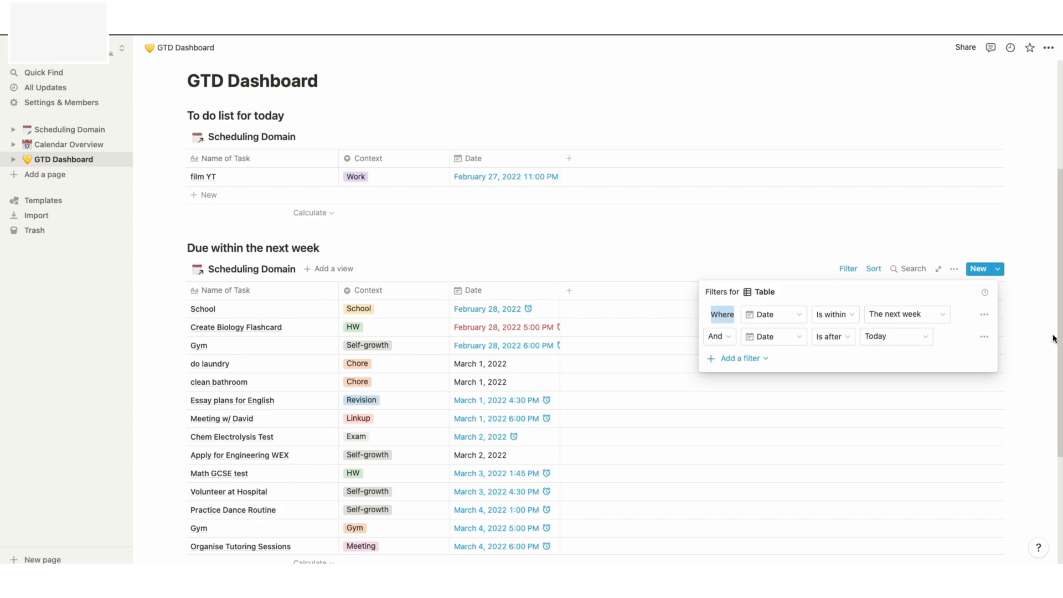
pyautogui.click(984, 337)
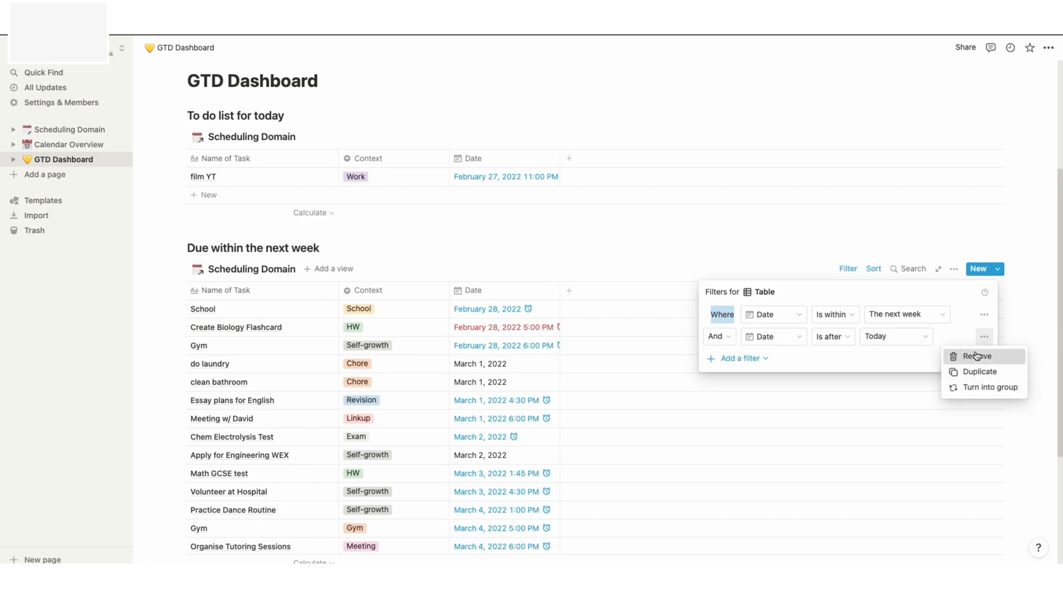
pyautogui.click(977, 356)
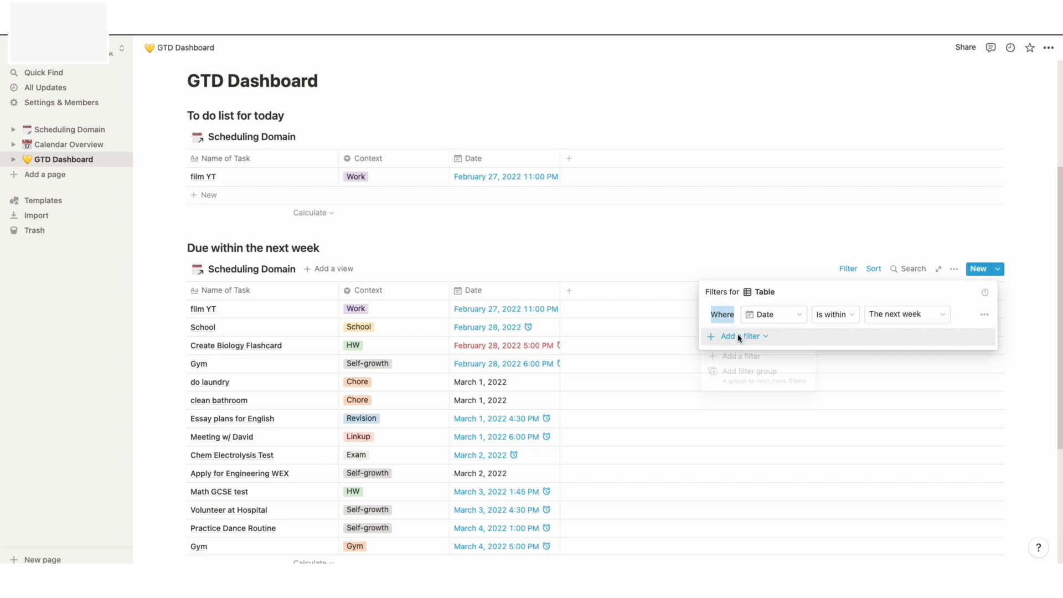
# - Add an And condition to the Due within the next week table's filter: Date Is after Today
pyautogui.click(741, 356)
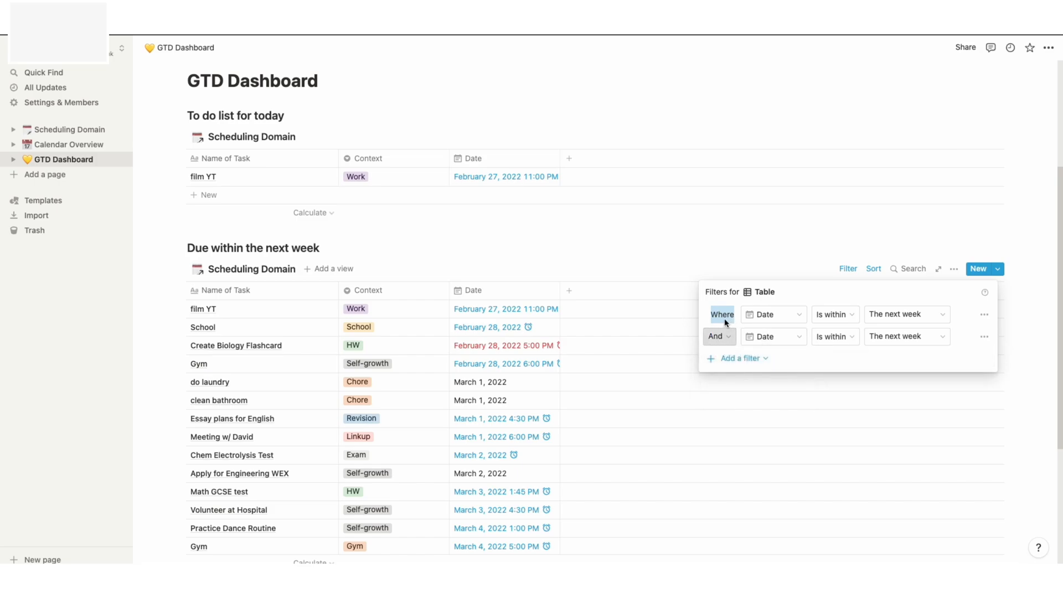
pyautogui.click(841, 338)
pyautogui.click(809, 387)
pyautogui.click(891, 339)
pyautogui.click(776, 266)
pyautogui.click(691, 249)
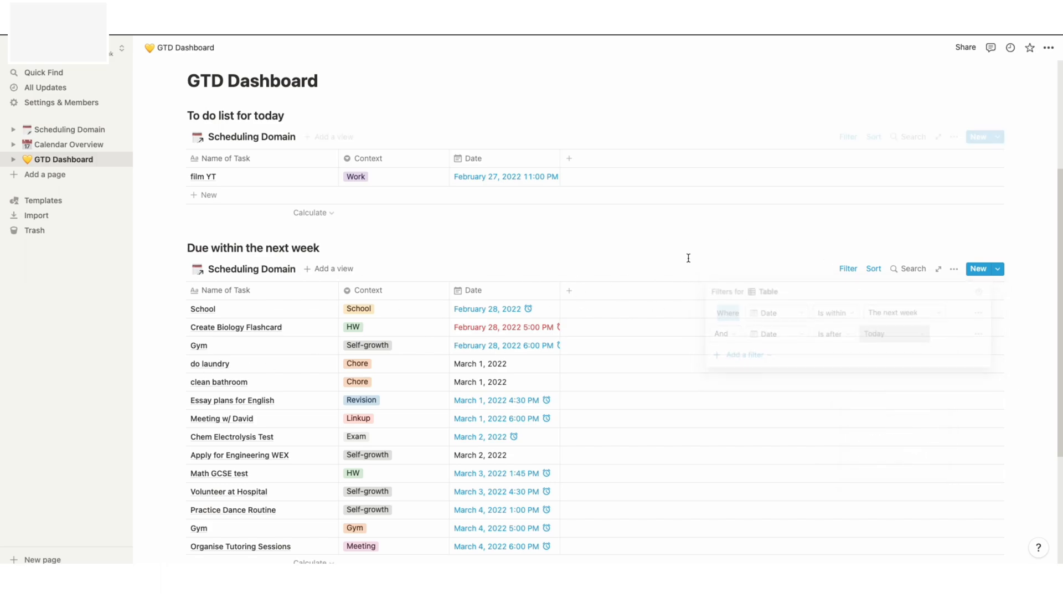
# - Add a Heading 2 reading "Due within the next month" below the Due within the next week table
pyautogui.scroll(-1, 443, 317)
pyautogui.scroll(-5, 443, 316)
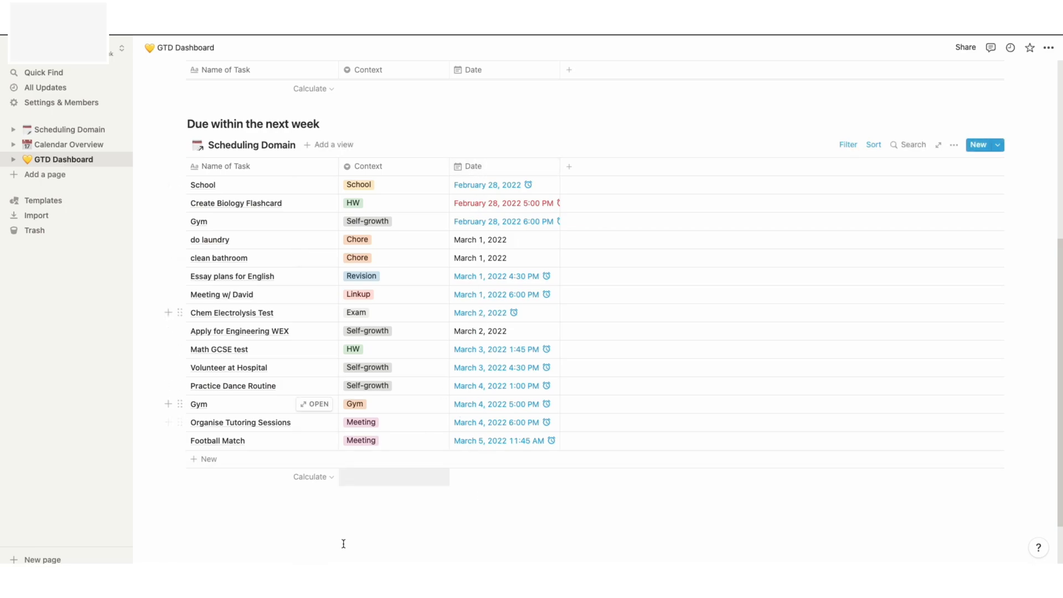
pyautogui.click(245, 493)
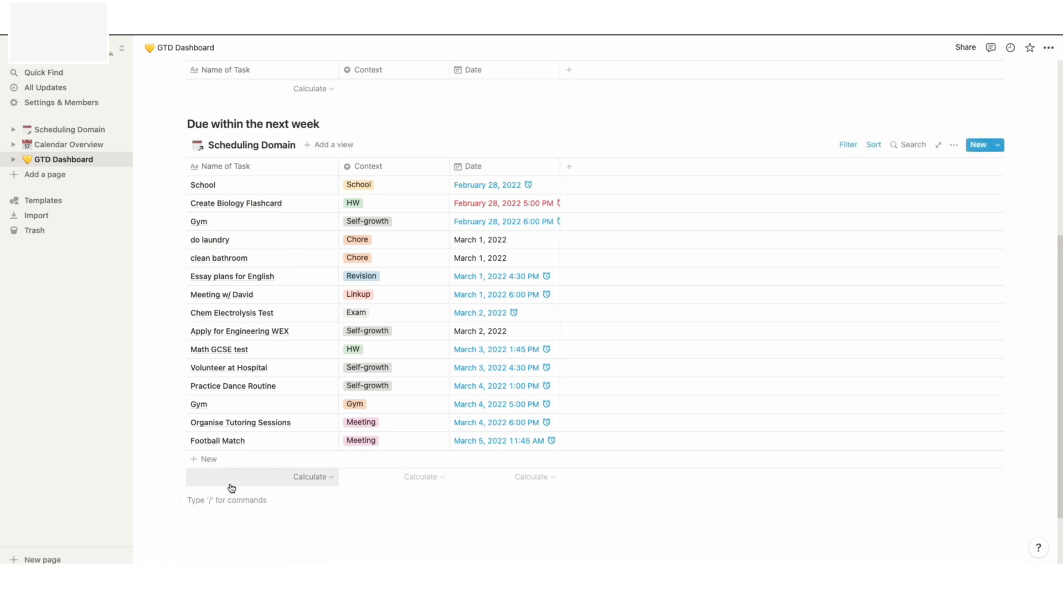
pyautogui.write('Due')
pyautogui.press('BackSpace')
pyautogui.write('/')
pyautogui.press('BackSpace')
pyautogui.write('/head')
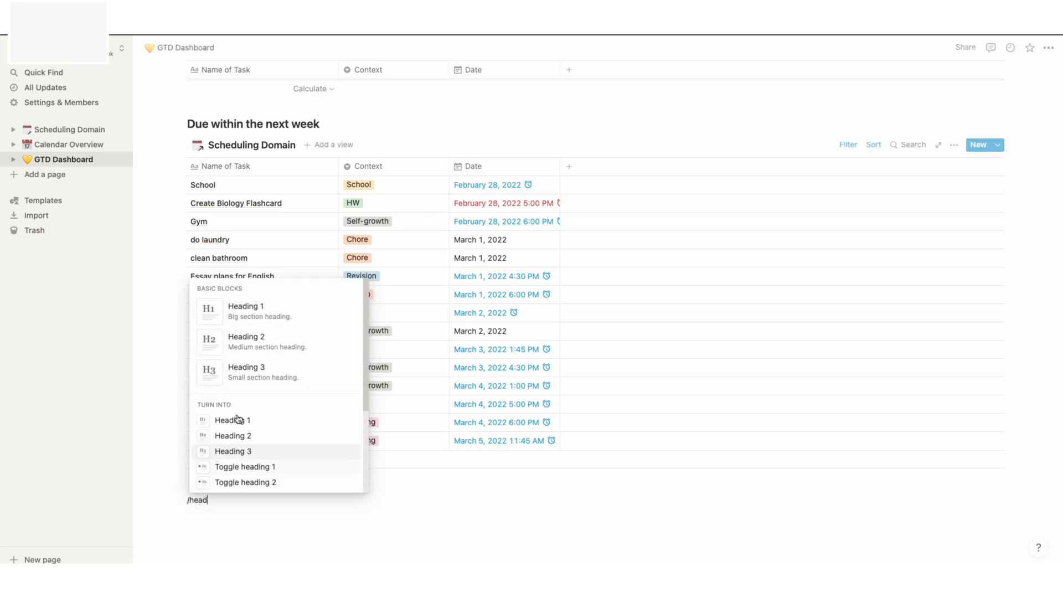
pyautogui.click(244, 340)
pyautogui.write('Due within the next month')
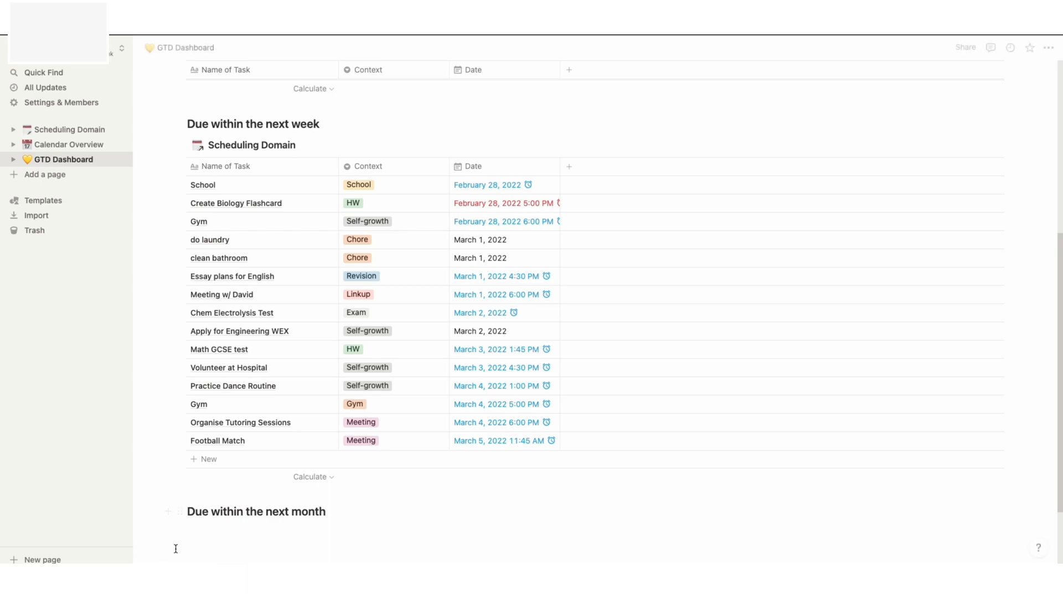
# - Insert a linked database of Scheduling Domain under the Due within the next month heading
pyautogui.press('Return')
pyautogui.scroll(-1, 255, 531)
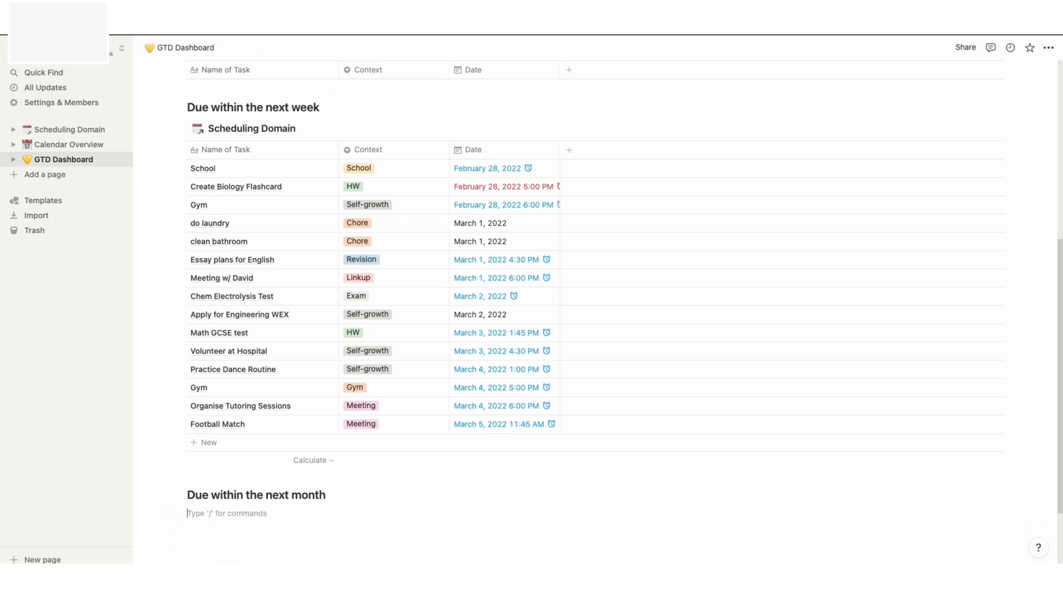
pyautogui.write('/crea')
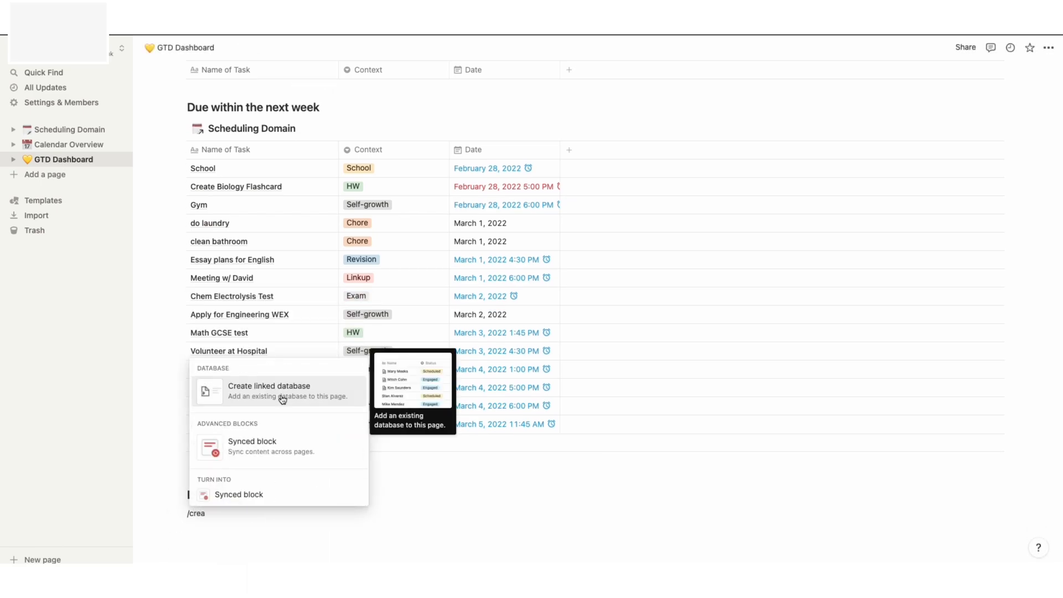
pyautogui.click(283, 398)
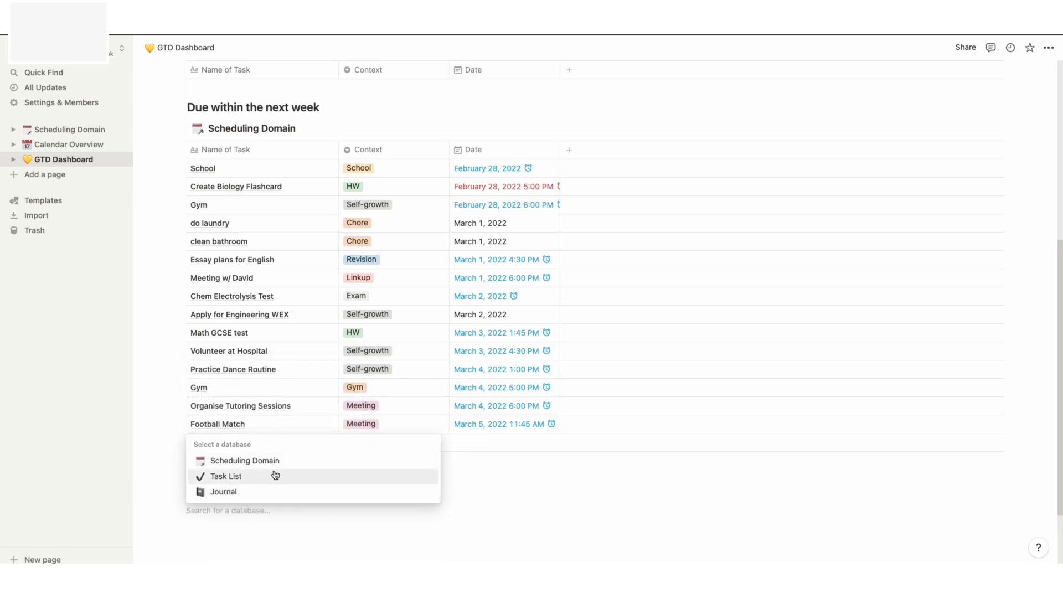
pyautogui.click(263, 463)
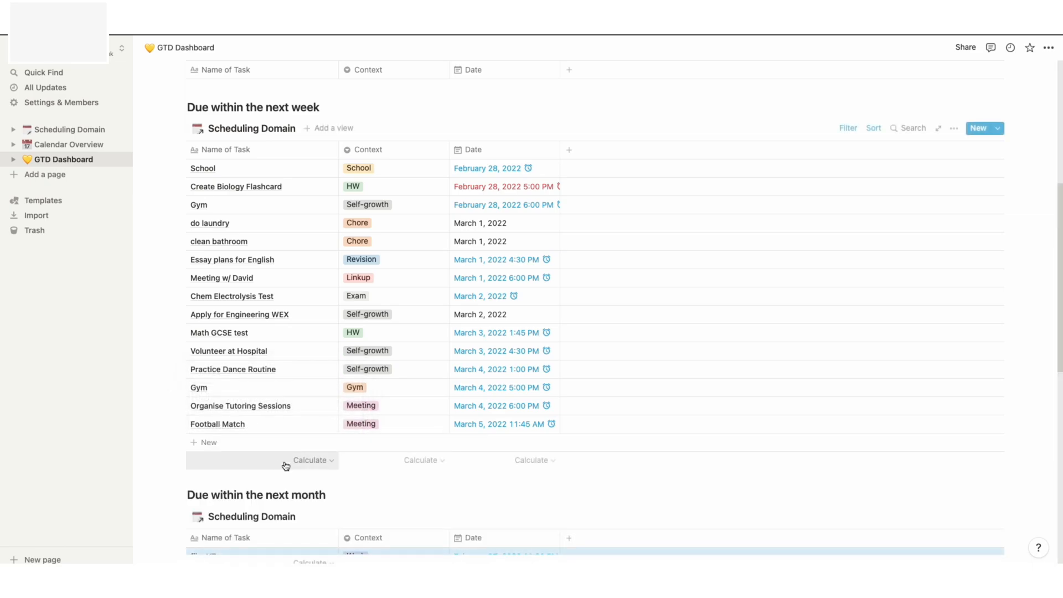
# - Filter the linked table under Due within the next month to tasks whose Date Is within The next month
pyautogui.scroll(-3, 352, 470)
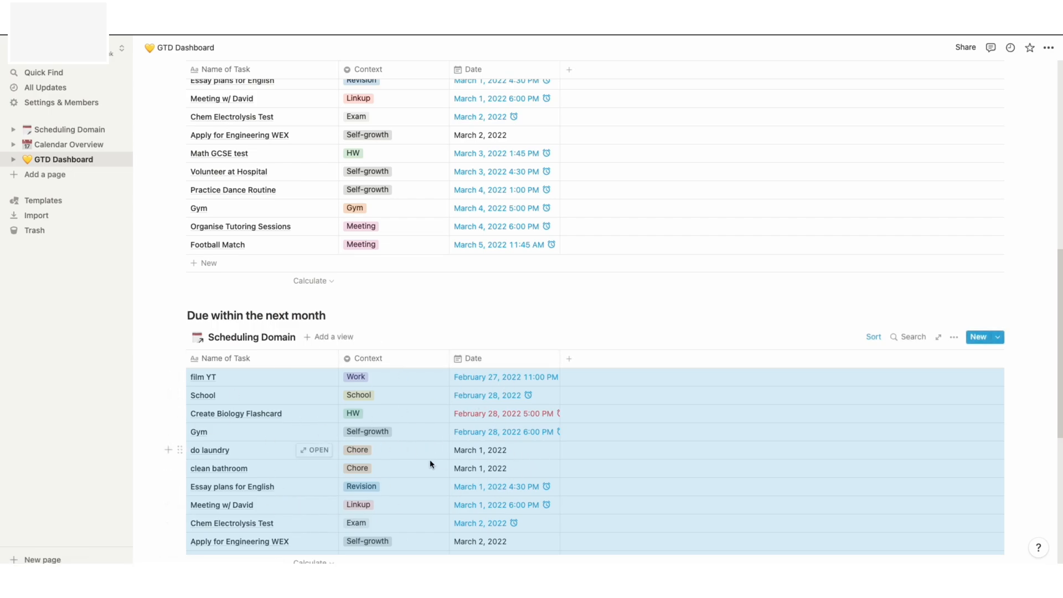
pyautogui.scroll(-2, 387, 427)
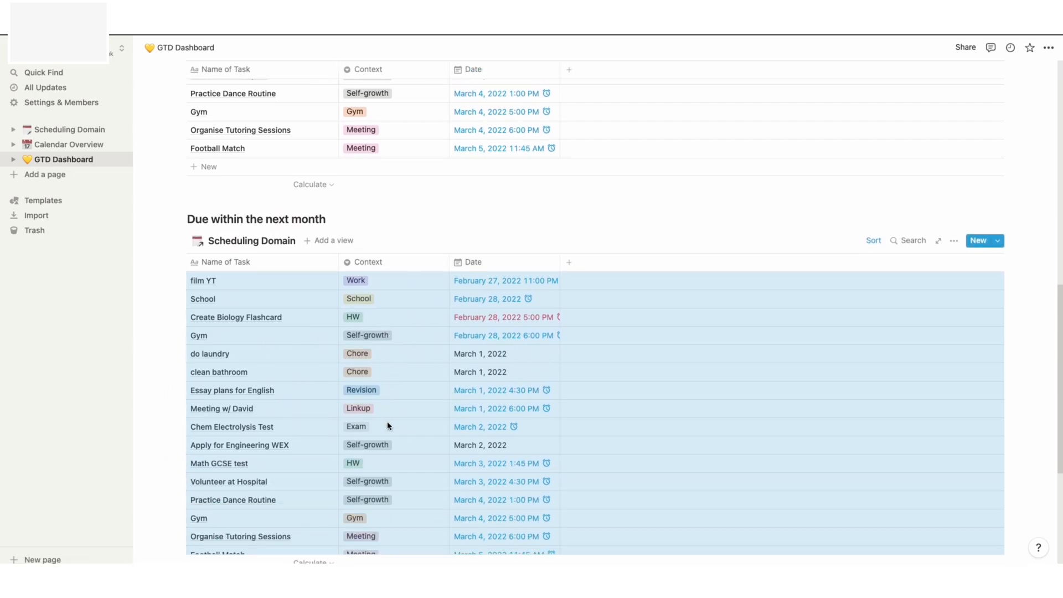
pyautogui.click(951, 242)
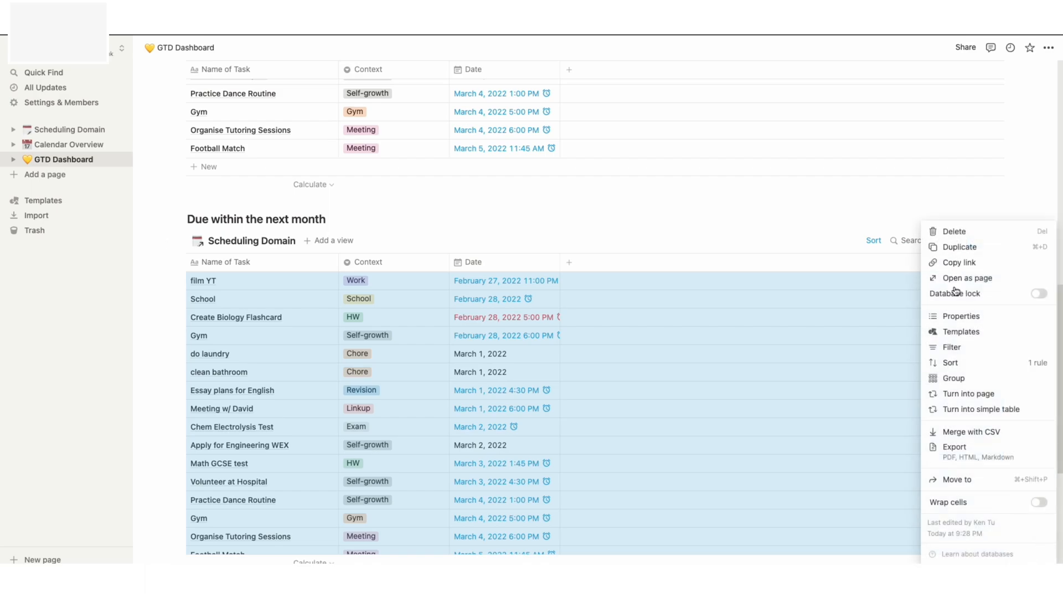
pyautogui.click(947, 348)
pyautogui.click(764, 345)
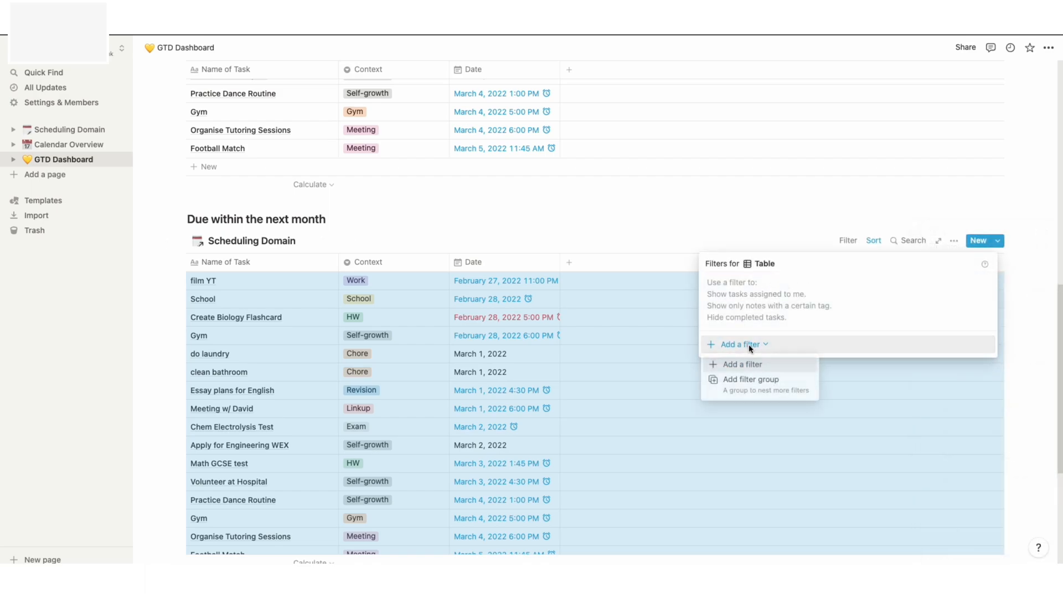
pyautogui.click(752, 365)
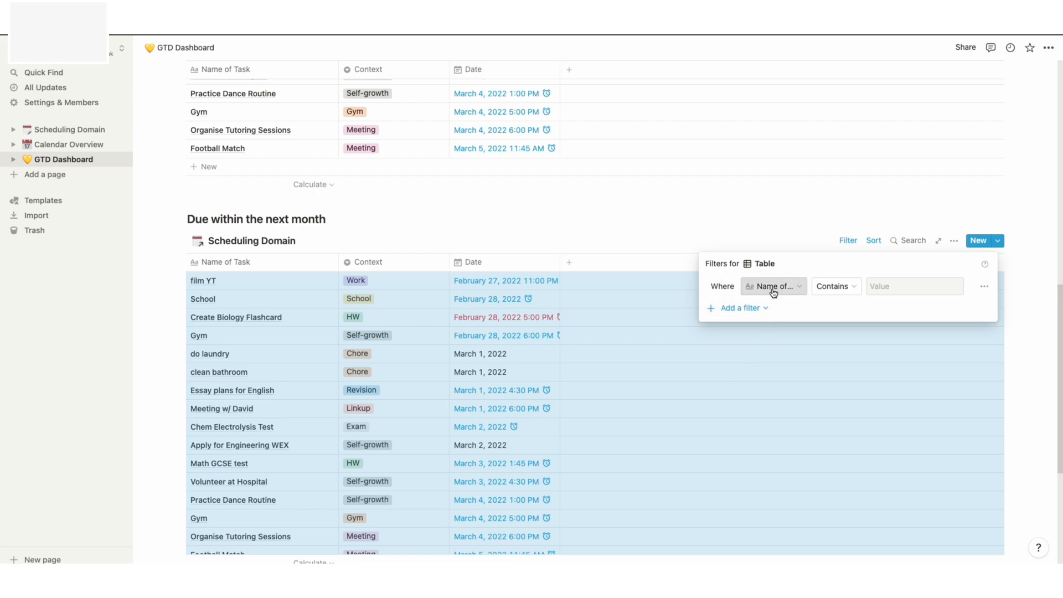
pyautogui.click(773, 286)
pyautogui.click(730, 364)
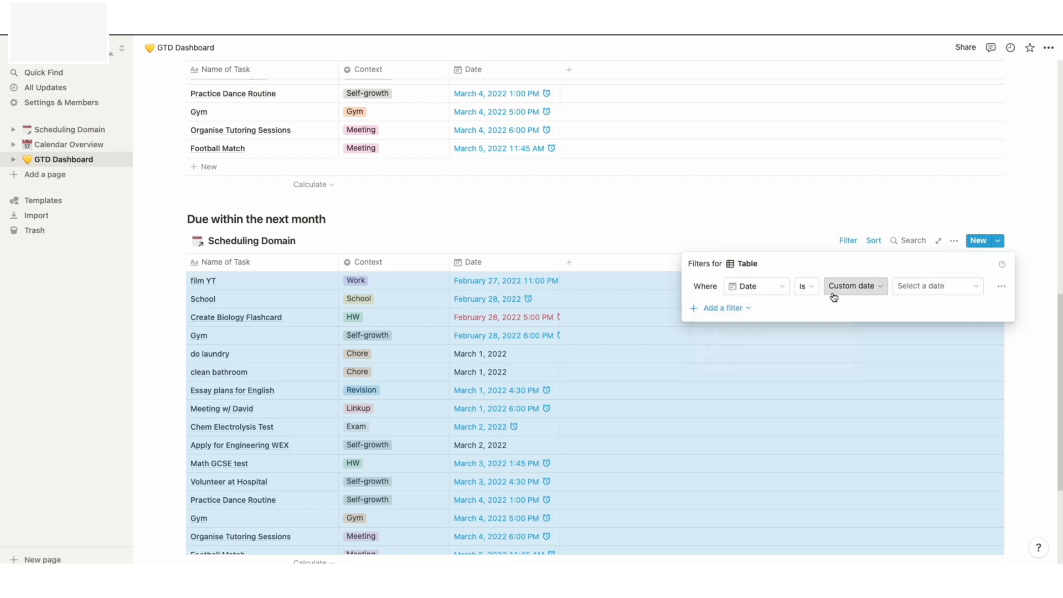
pyautogui.click(806, 286)
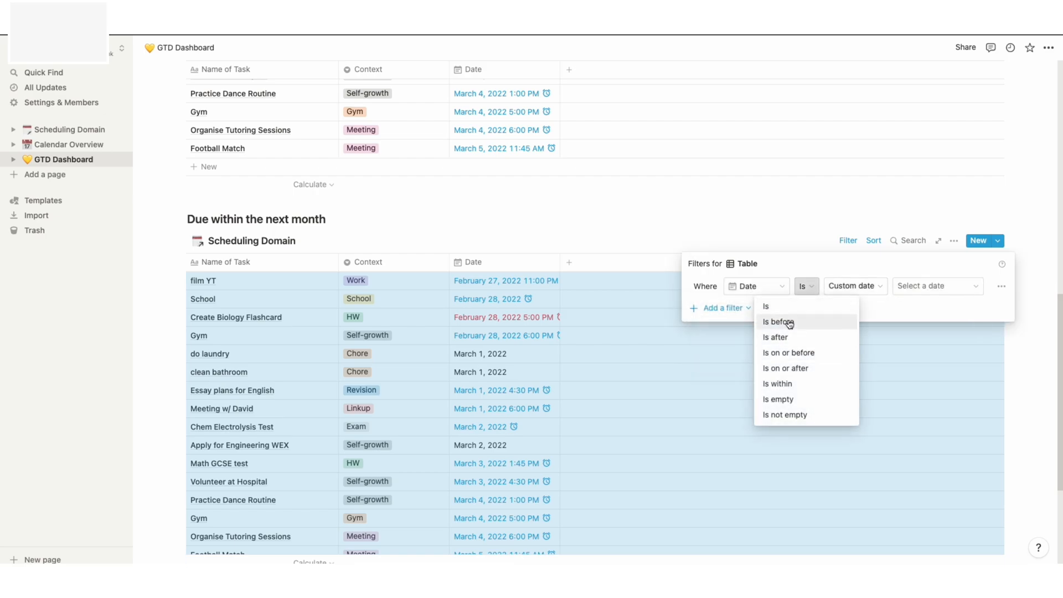
pyautogui.click(779, 383)
pyautogui.click(887, 286)
pyautogui.click(890, 368)
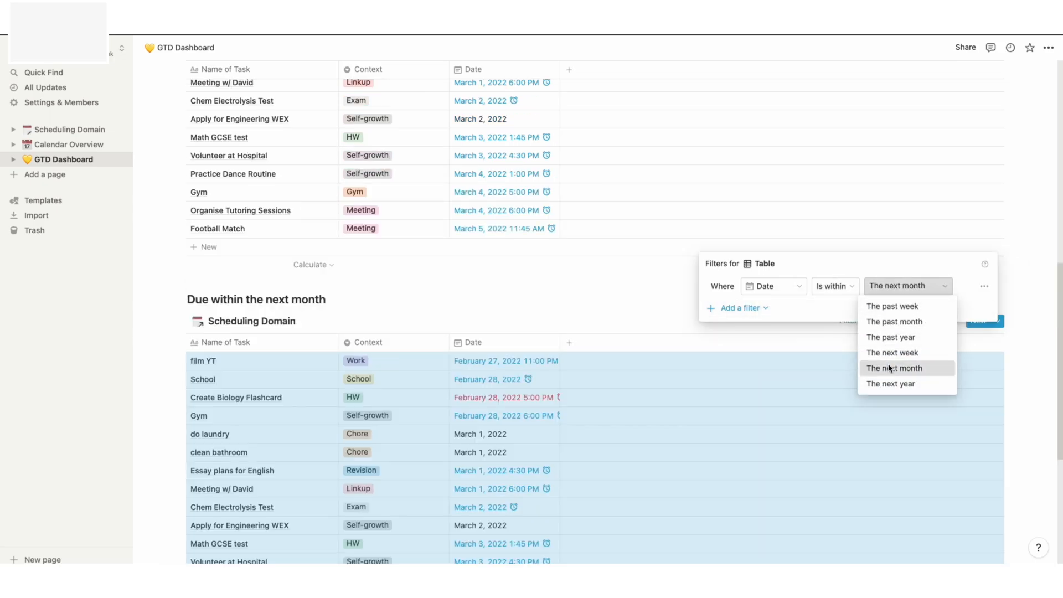
# - Add an And condition to the Due within the next month table's filter: Date Is after One week from now
pyautogui.click(742, 308)
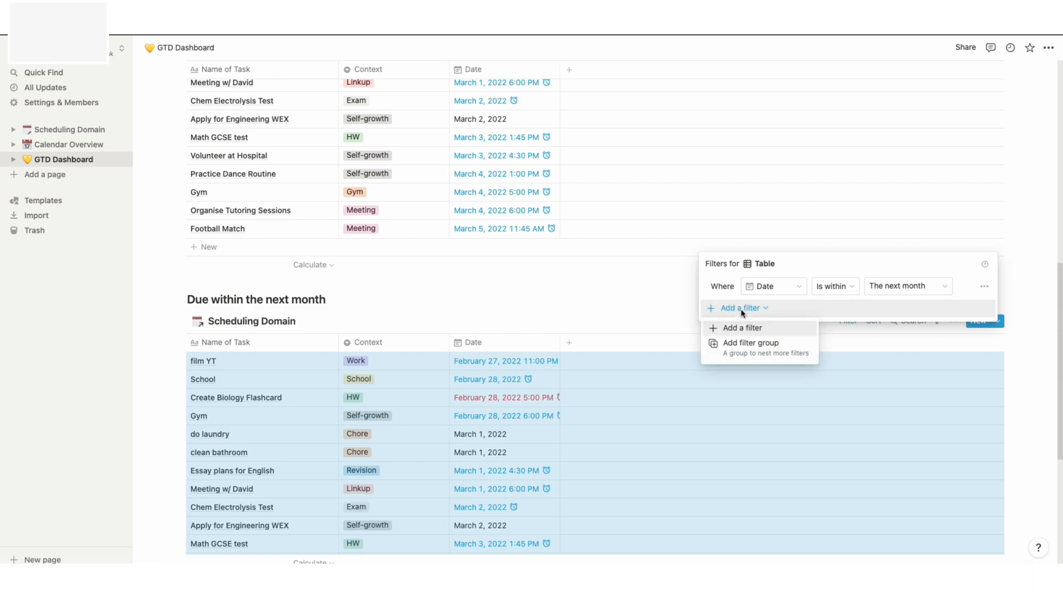
pyautogui.click(736, 327)
pyautogui.click(843, 312)
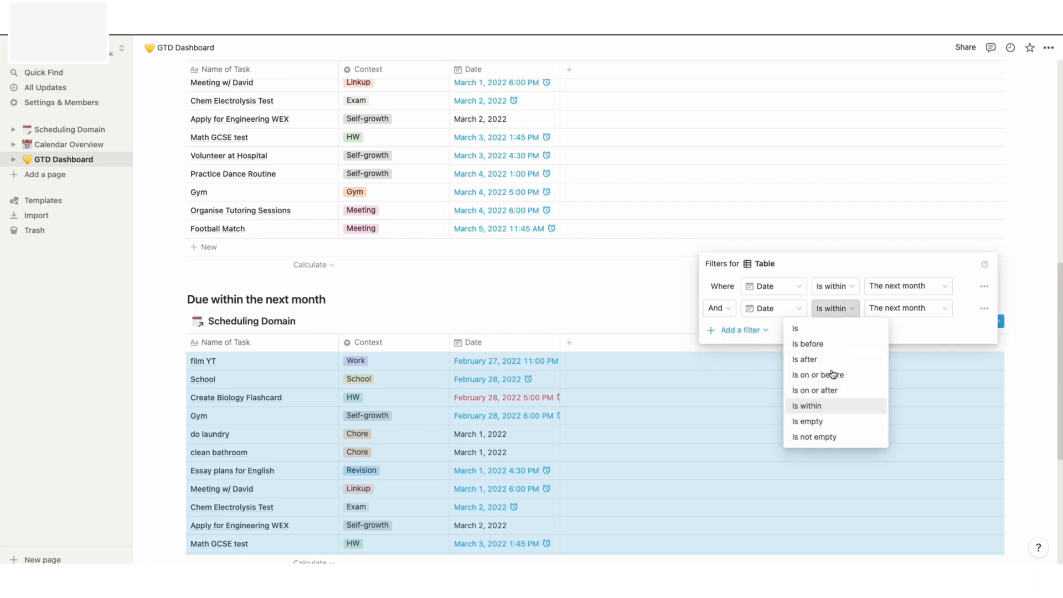
pyautogui.click(820, 360)
pyautogui.click(902, 316)
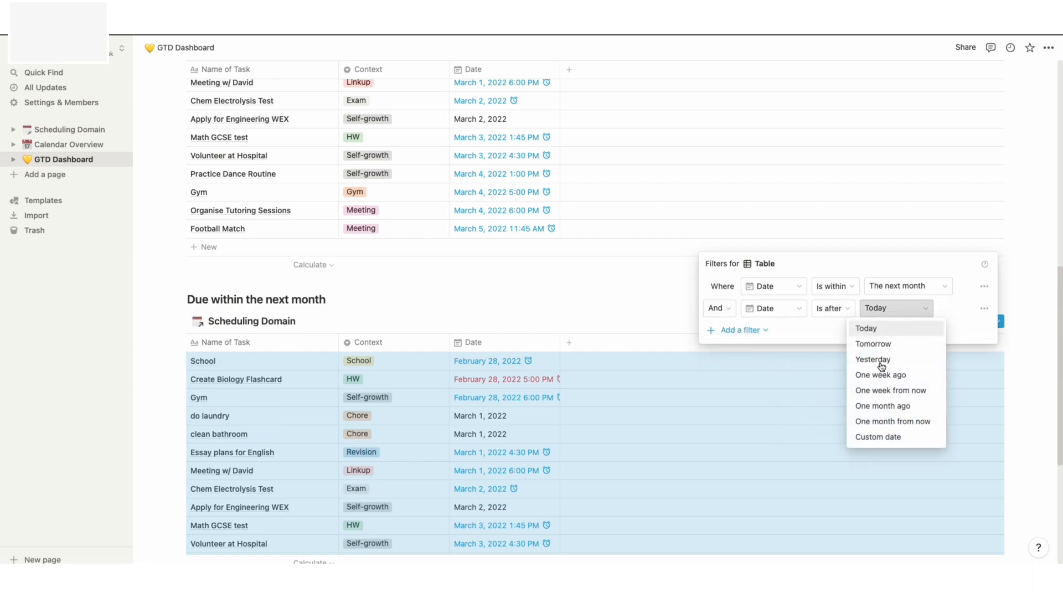
pyautogui.click(889, 391)
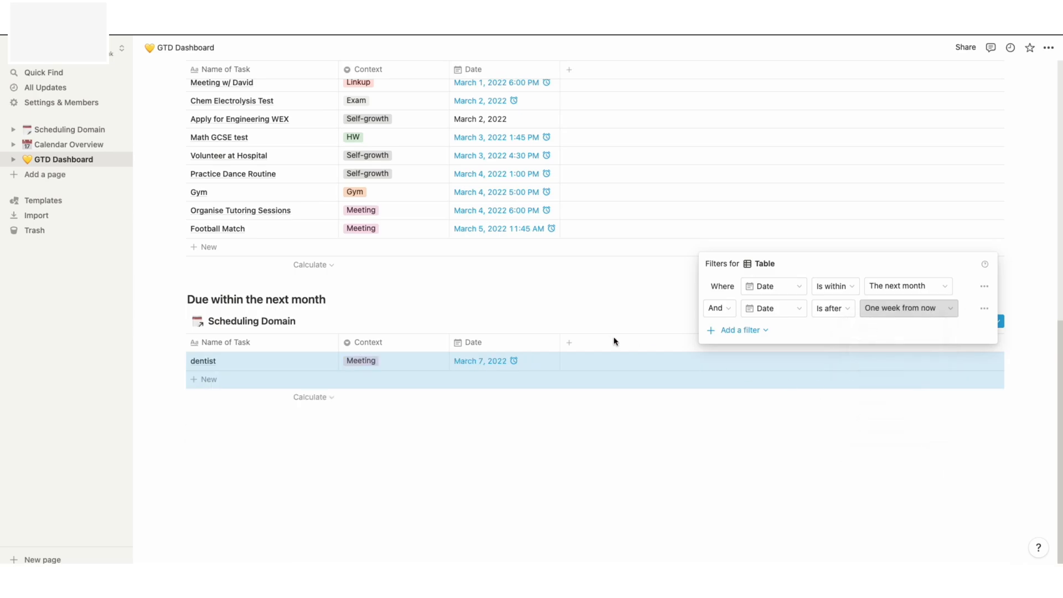
pyautogui.click(607, 300)
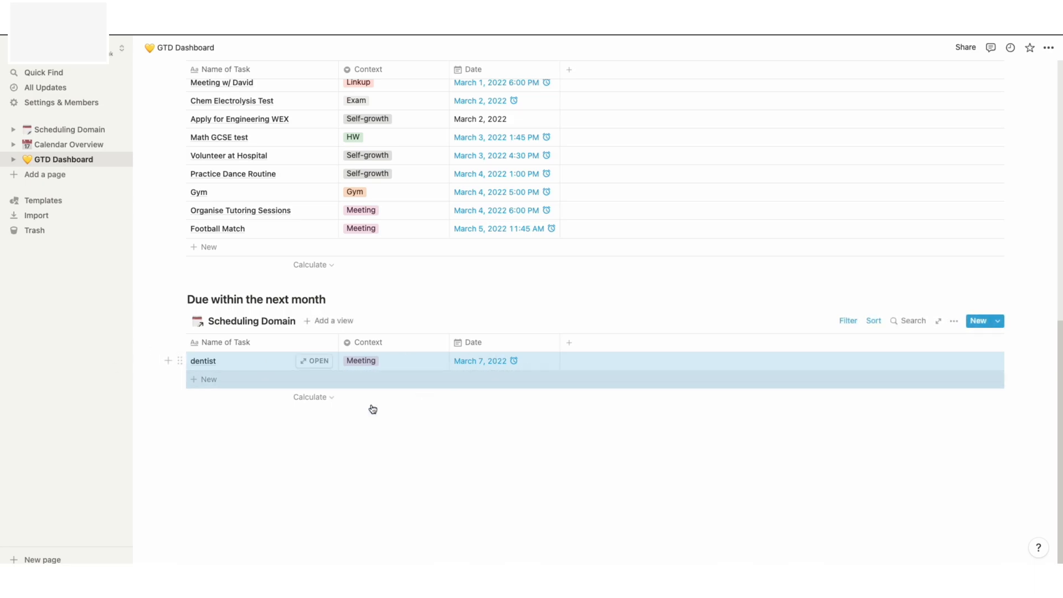
pyautogui.click(280, 425)
pyautogui.write('###')
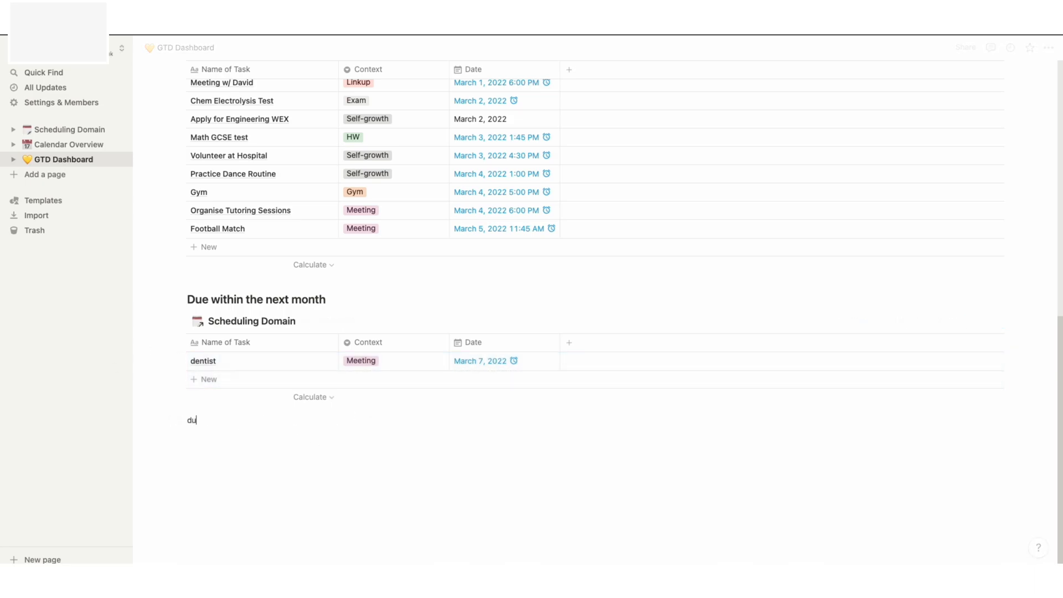
pyautogui.press('BackSpace')
pyautogui.press('BackSpace')
pyautogui.press('BackSpace')
pyautogui.write('/d')
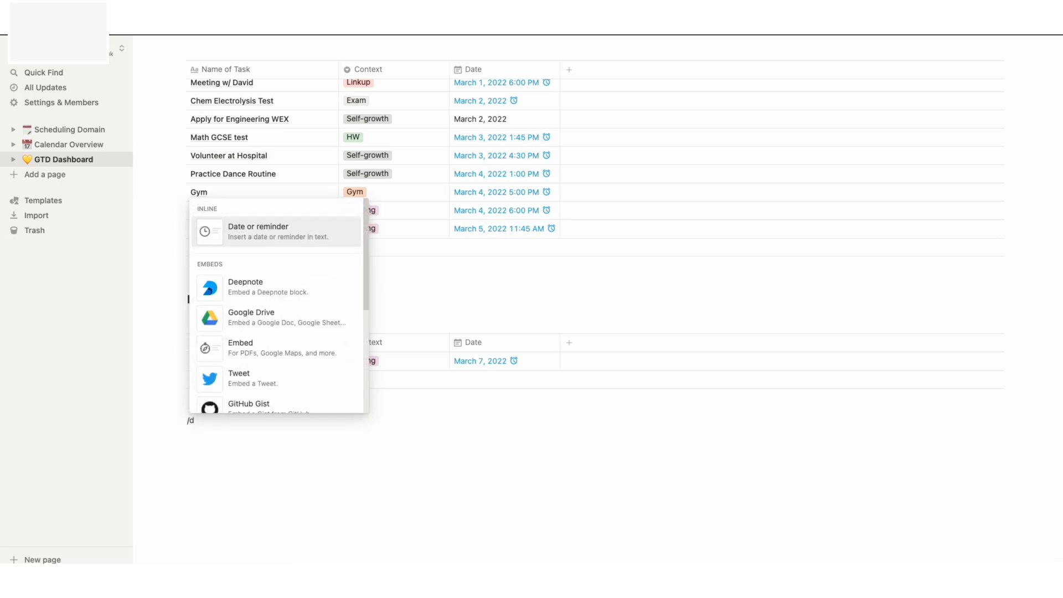
pyautogui.press('BackSpace')
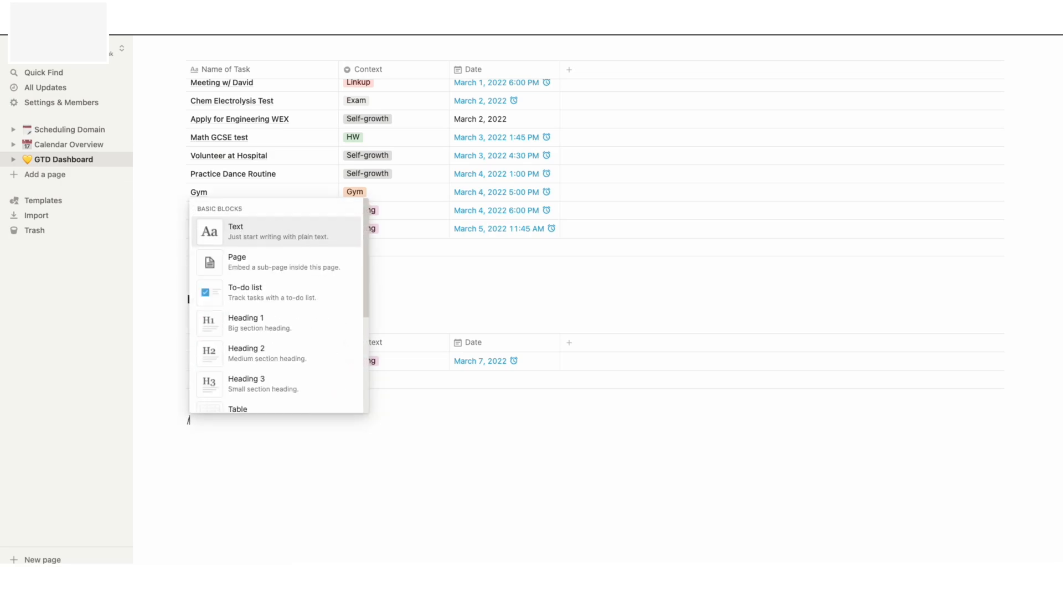
pyautogui.write('due')
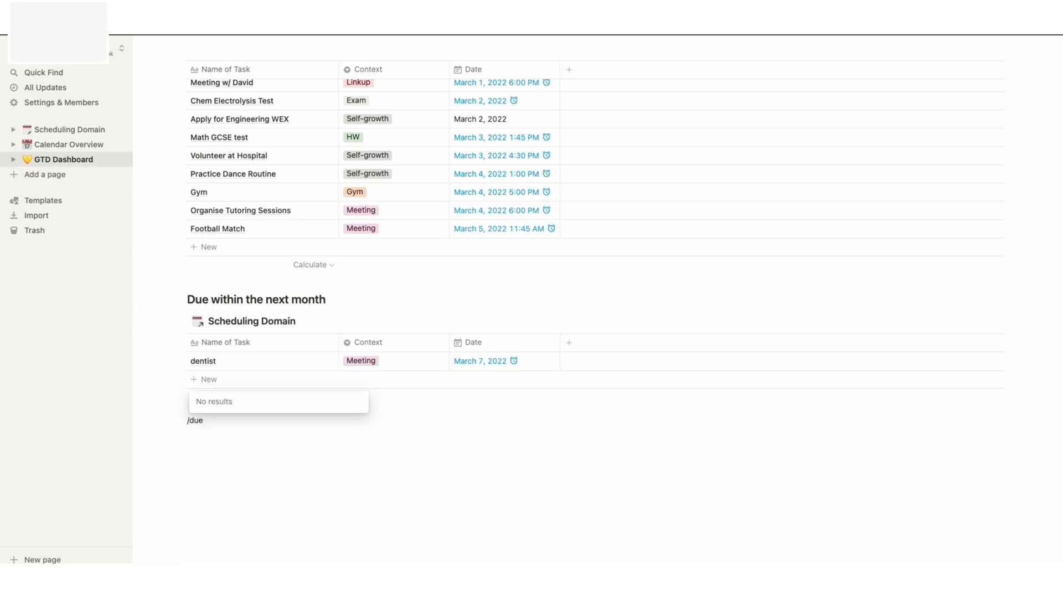
pyautogui.press('BackSpace')
pyautogui.press('BackSpace')
pyautogui.press('BackSpace')
pyautogui.press('BackSpace')
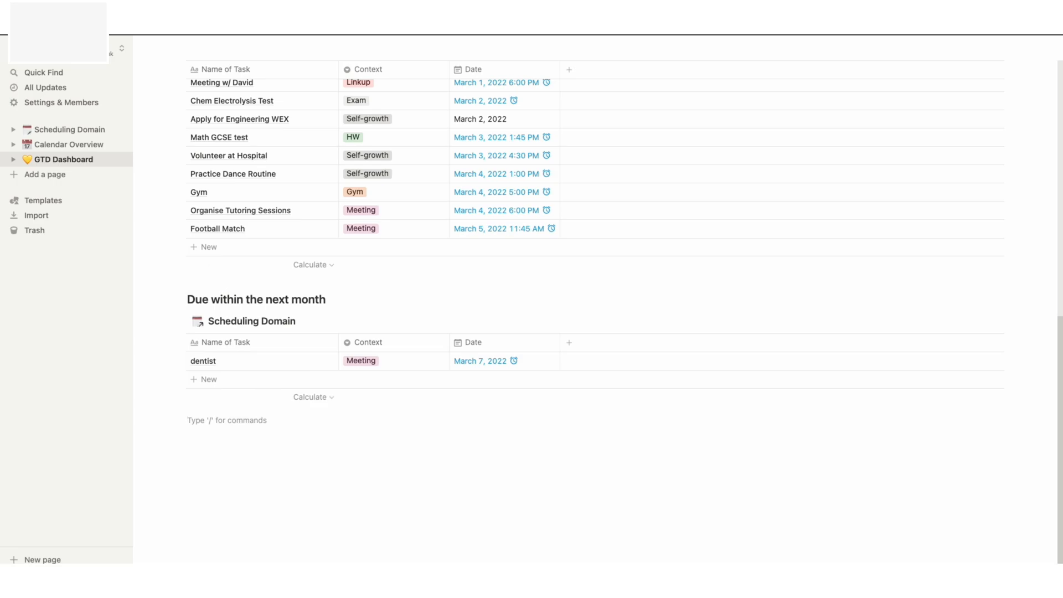
# - Add a Heading 3 reading "Due after a month" below the Due within the next month table
pyautogui.write('/head')
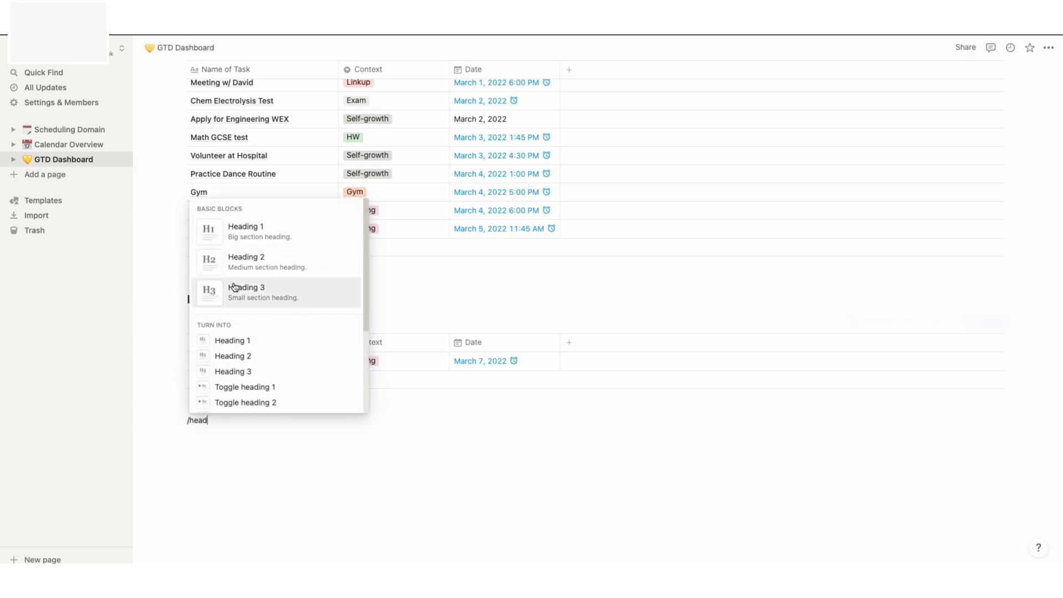
pyautogui.click(233, 289)
pyautogui.write('Due af')
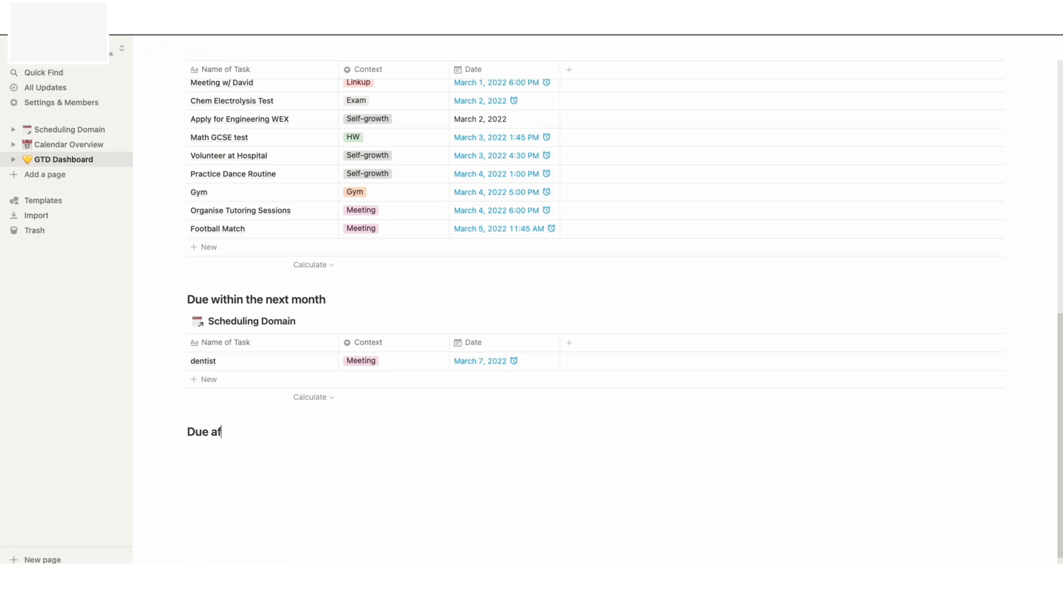
pyautogui.write('ter a mont')
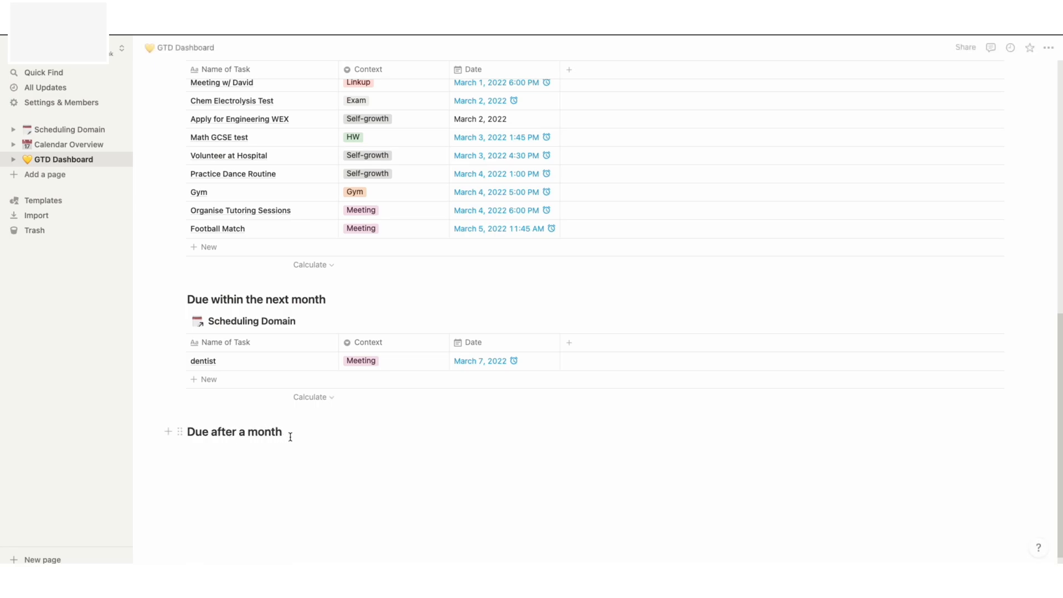
pyautogui.write('h')
pyautogui.press('Return')
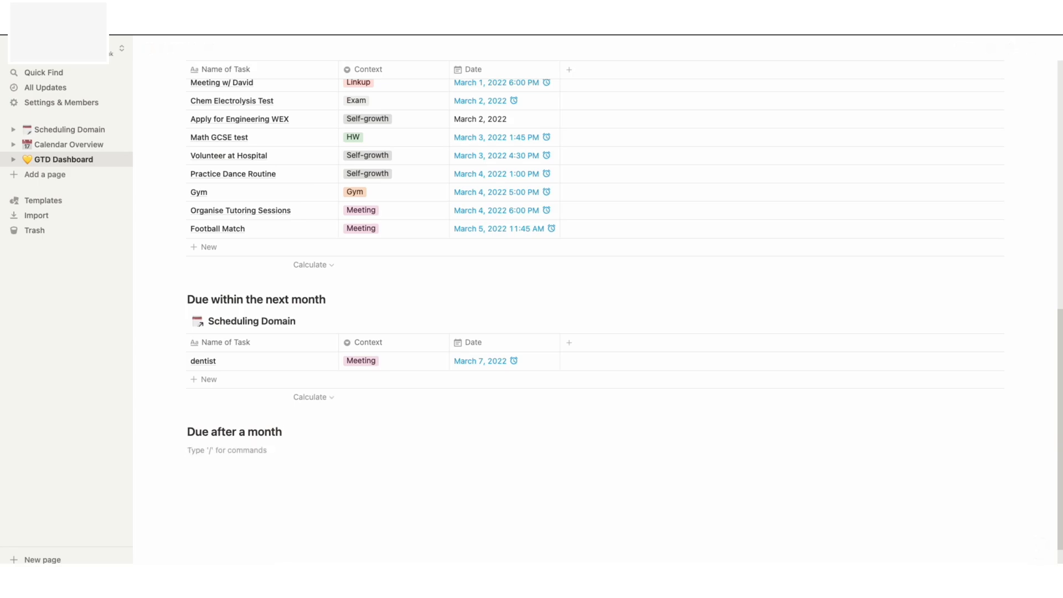
# - Insert a linked database of Scheduling Domain under the Due after a month heading
pyautogui.write('/c')
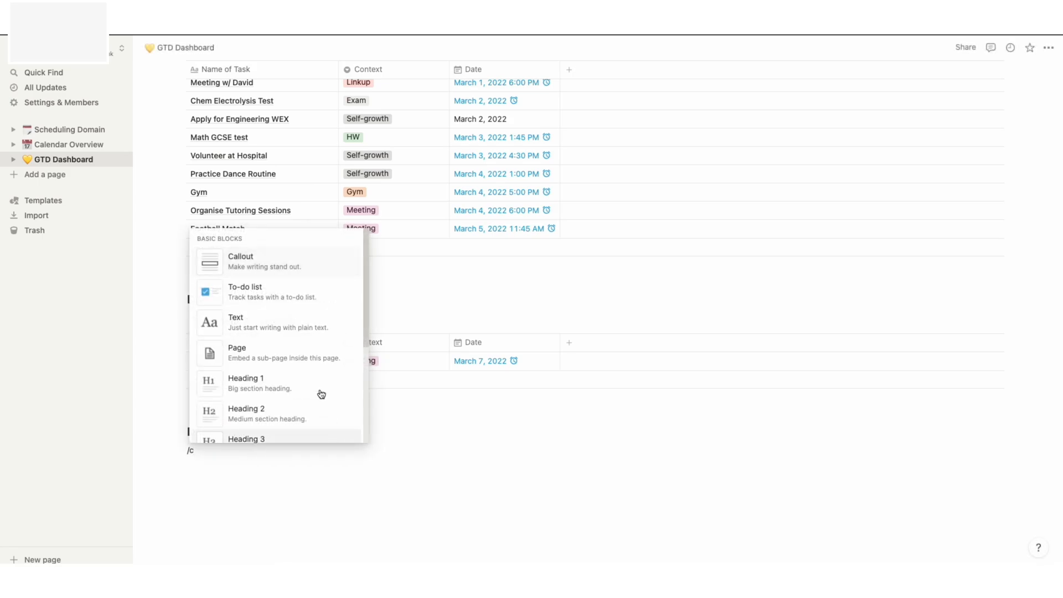
pyautogui.write('reate')
pyautogui.click(276, 325)
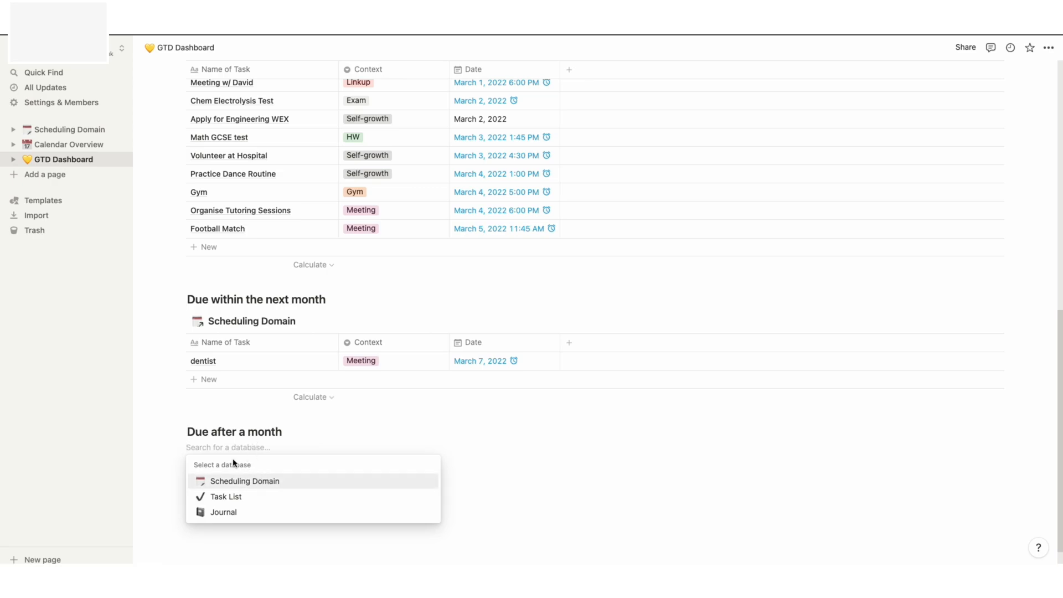
pyautogui.click(258, 482)
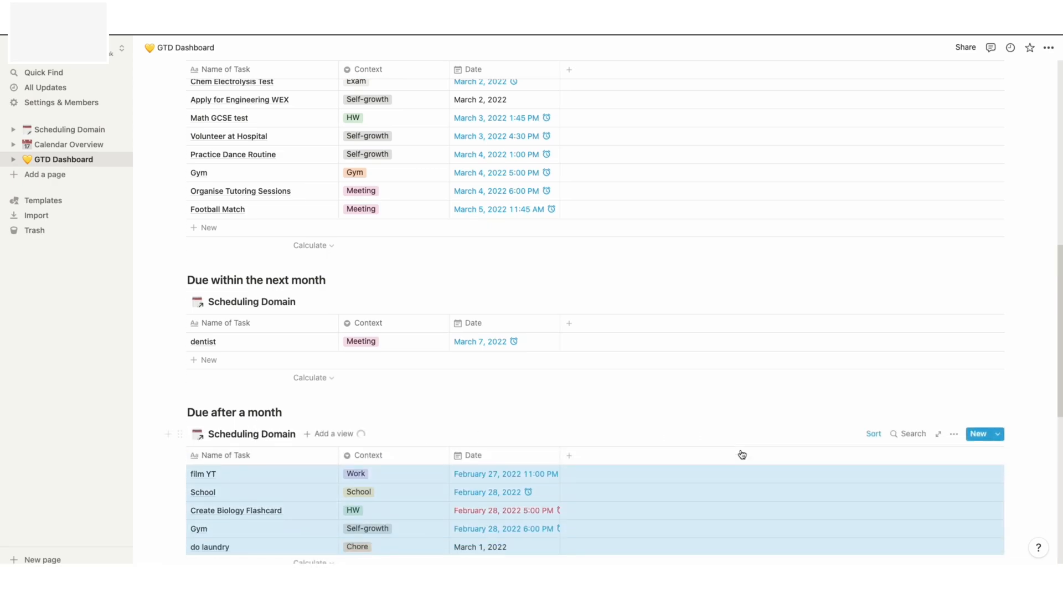
# - Filter the Due after a month table to tasks whose Date Is after One month from now
pyautogui.click(954, 378)
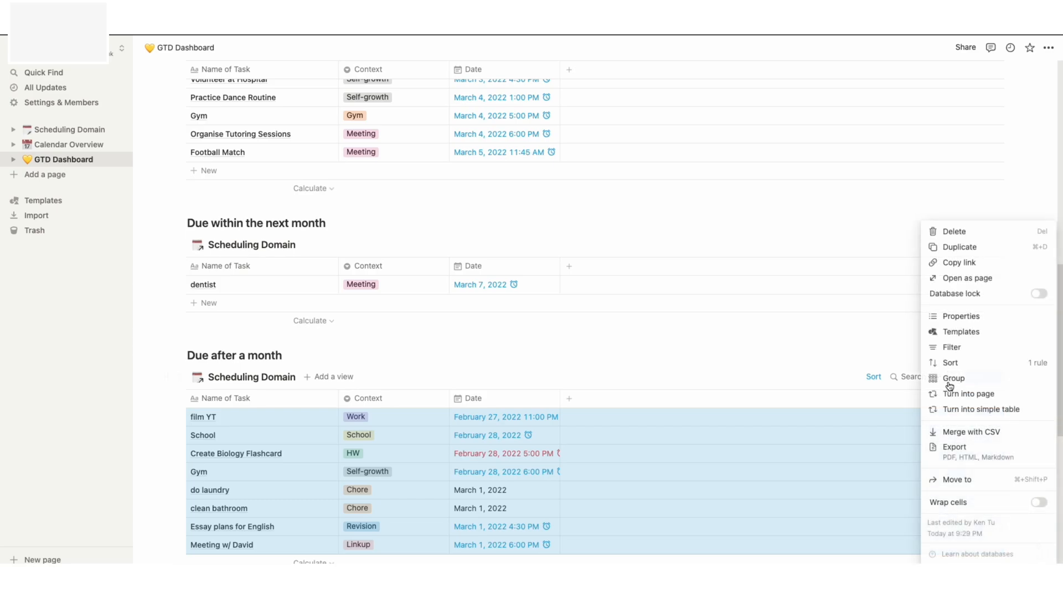
pyautogui.click(964, 349)
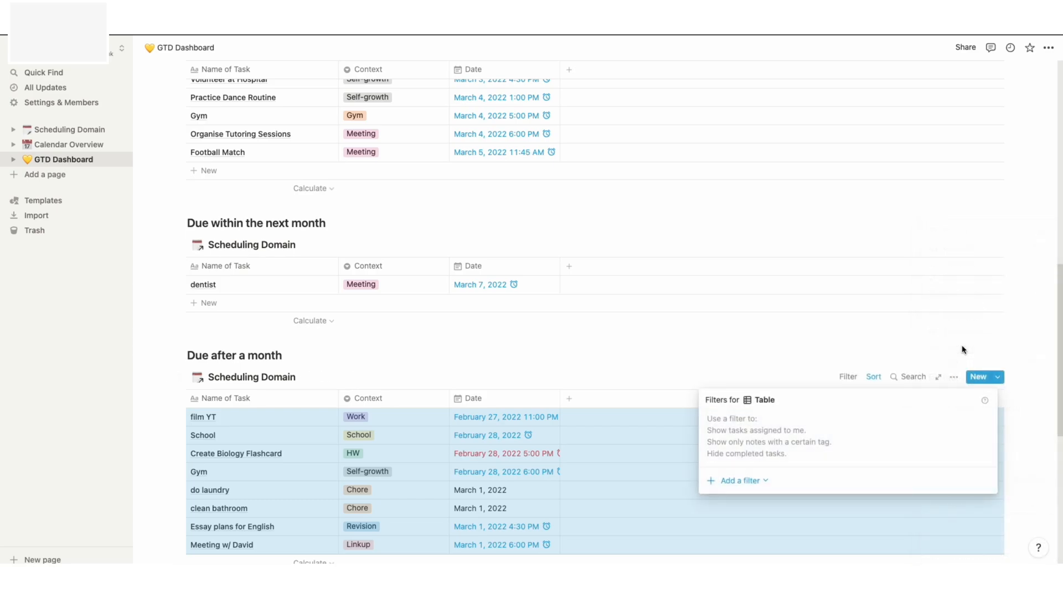
pyautogui.click(737, 481)
pyautogui.click(737, 502)
pyautogui.click(778, 422)
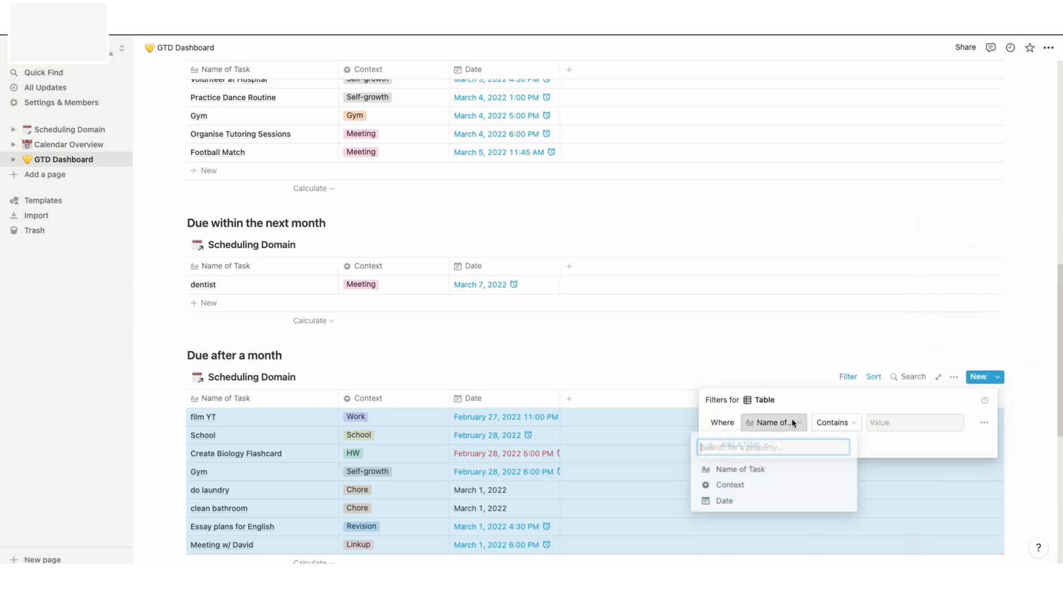
pyautogui.click(724, 501)
pyautogui.click(807, 423)
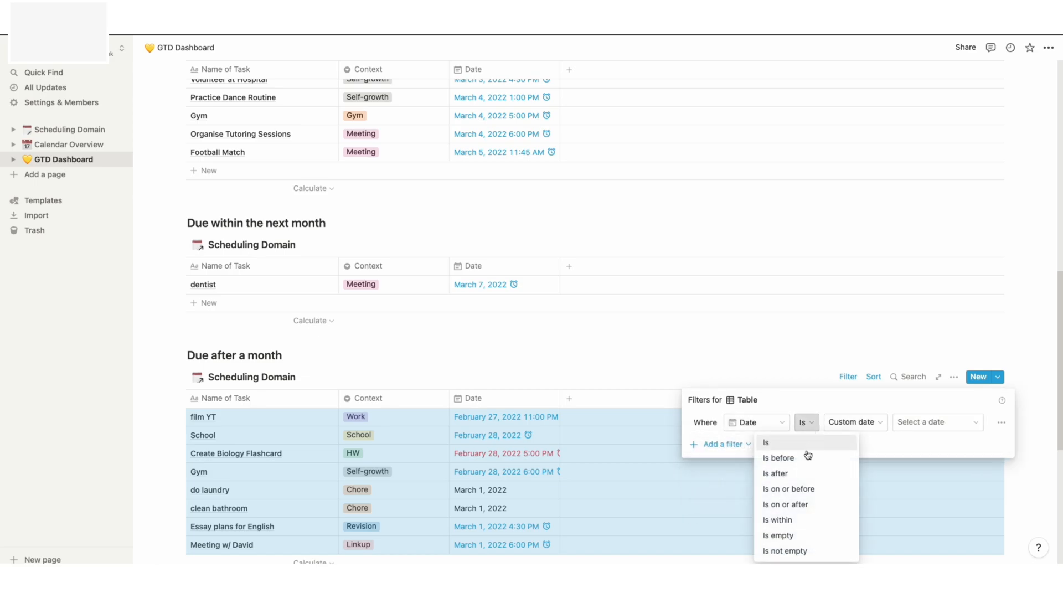
pyautogui.click(783, 473)
pyautogui.click(879, 428)
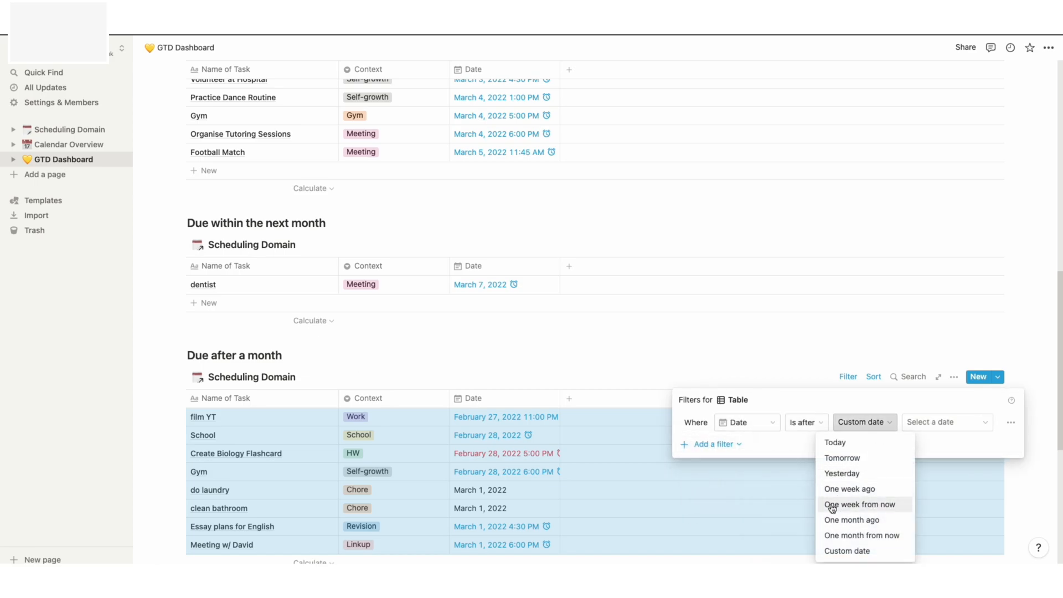
pyautogui.click(856, 536)
pyautogui.click(742, 359)
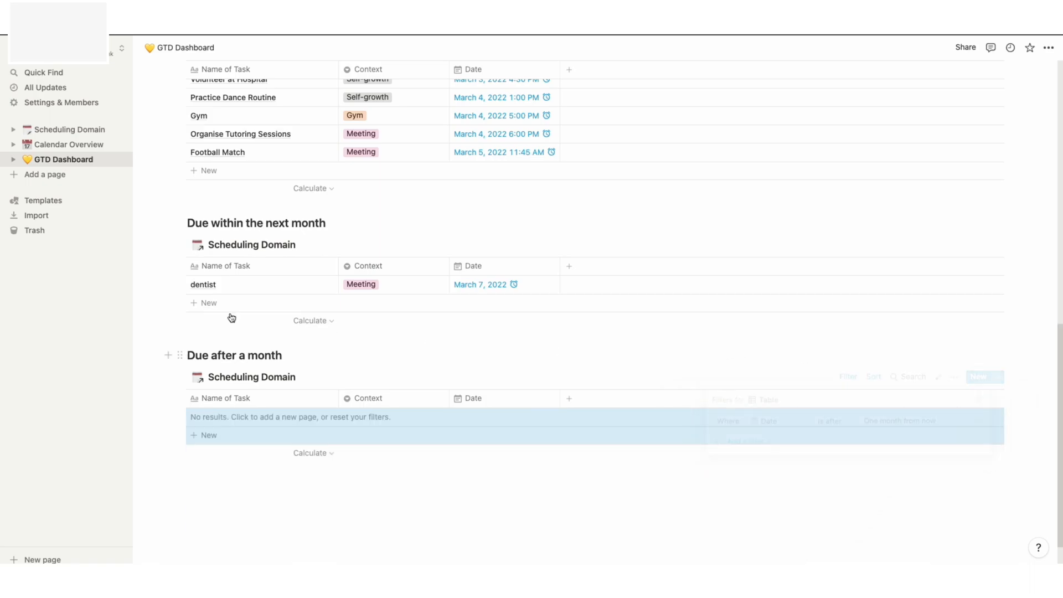
# - Open the Scheduling Domain database and name the second empty row below dentist "thorpe park"
pyautogui.click(67, 130)
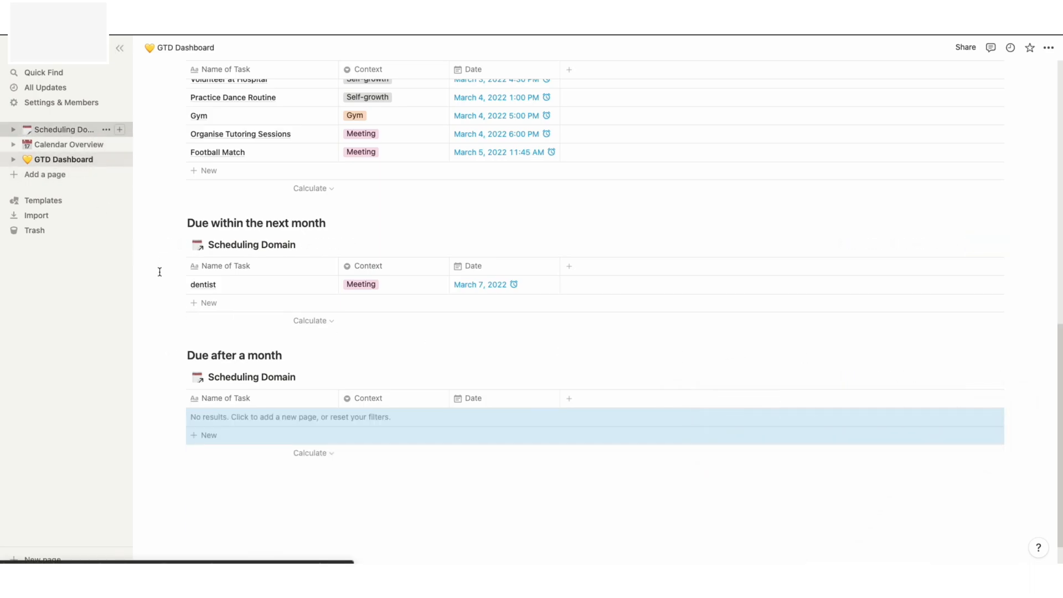
pyautogui.scroll(-4, 544, 367)
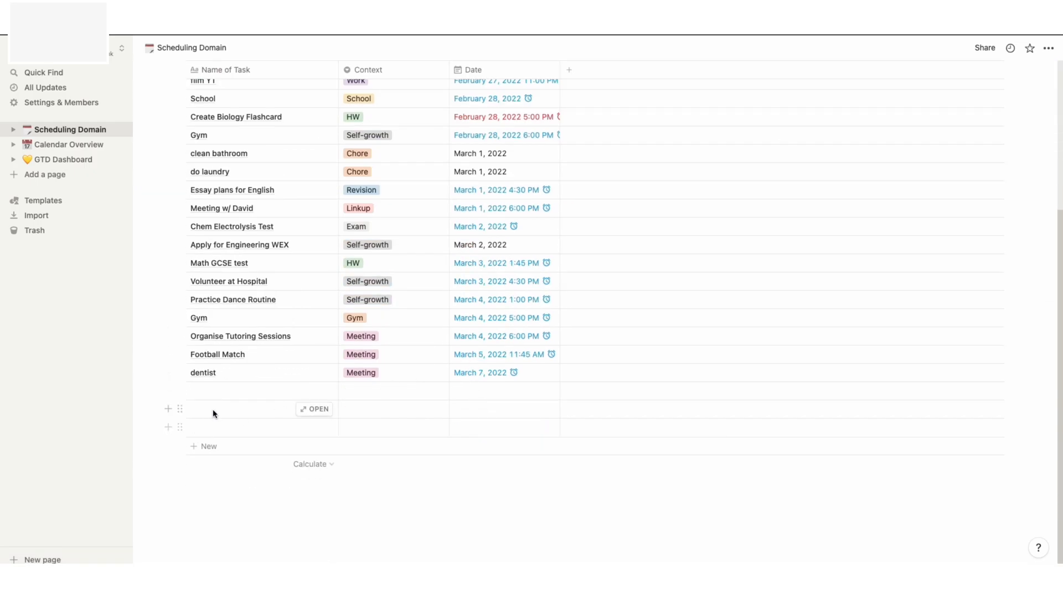
pyautogui.click(214, 410)
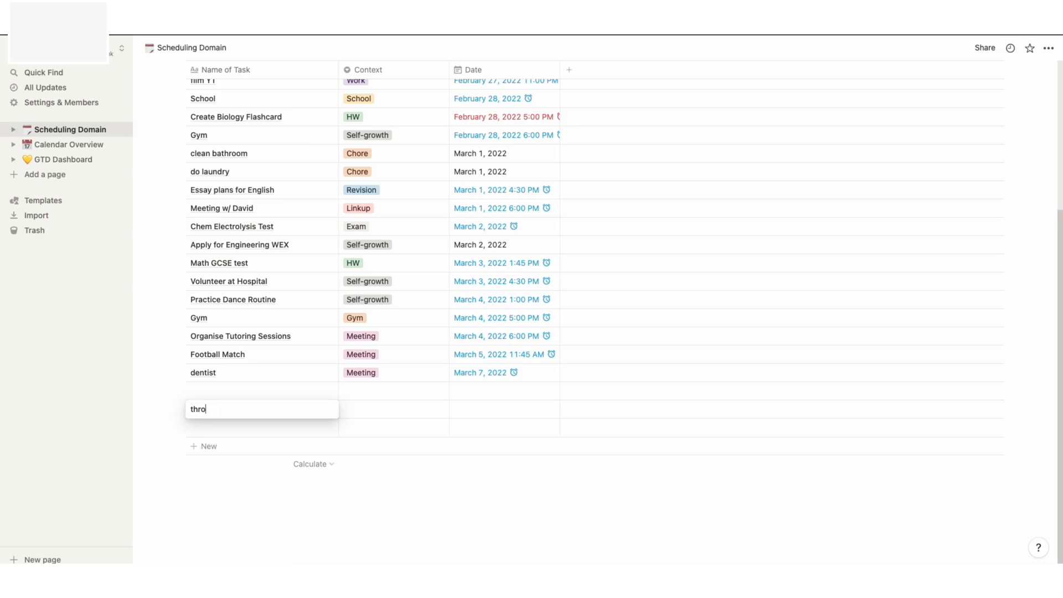
pyautogui.write('thorpe park')
pyautogui.press('Return')
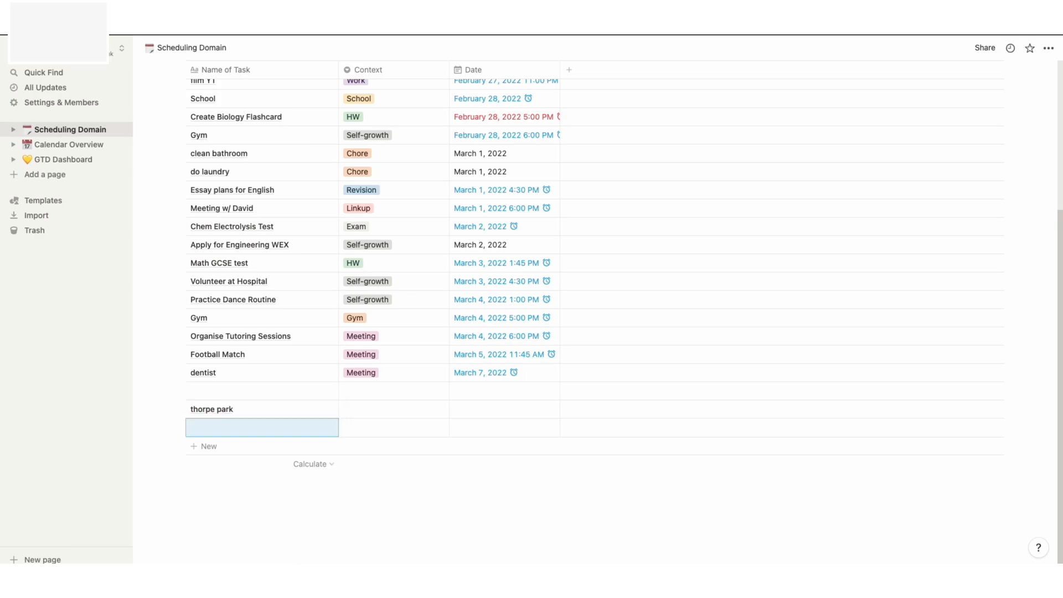
# - Set the Context of the thorpe park task to Linkup
pyautogui.click(381, 412)
pyautogui.press('Escape')
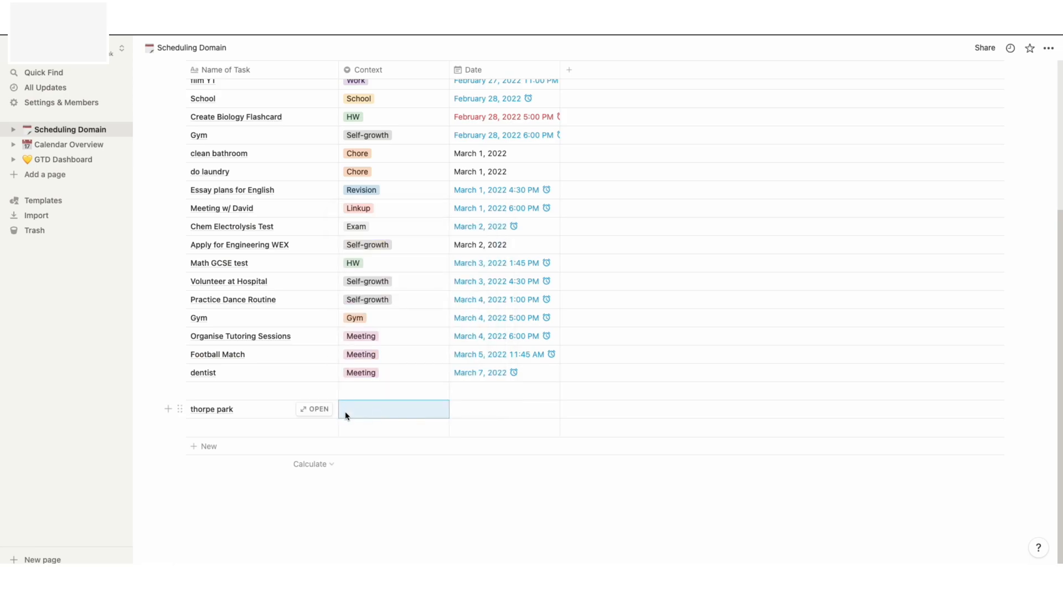
pyautogui.click(376, 413)
pyautogui.press('Escape')
pyautogui.click(376, 412)
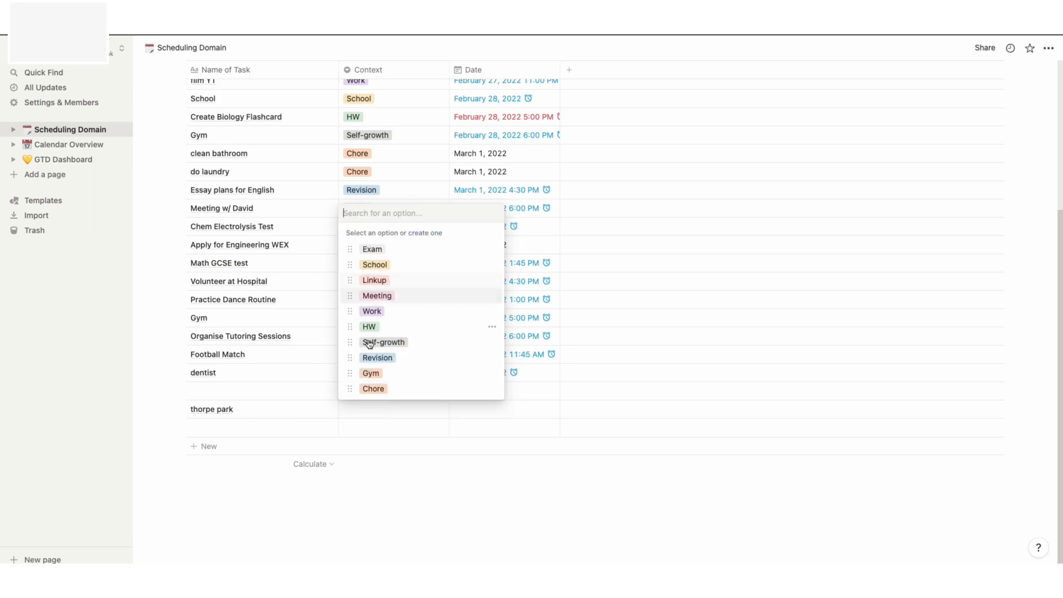
pyautogui.click(391, 282)
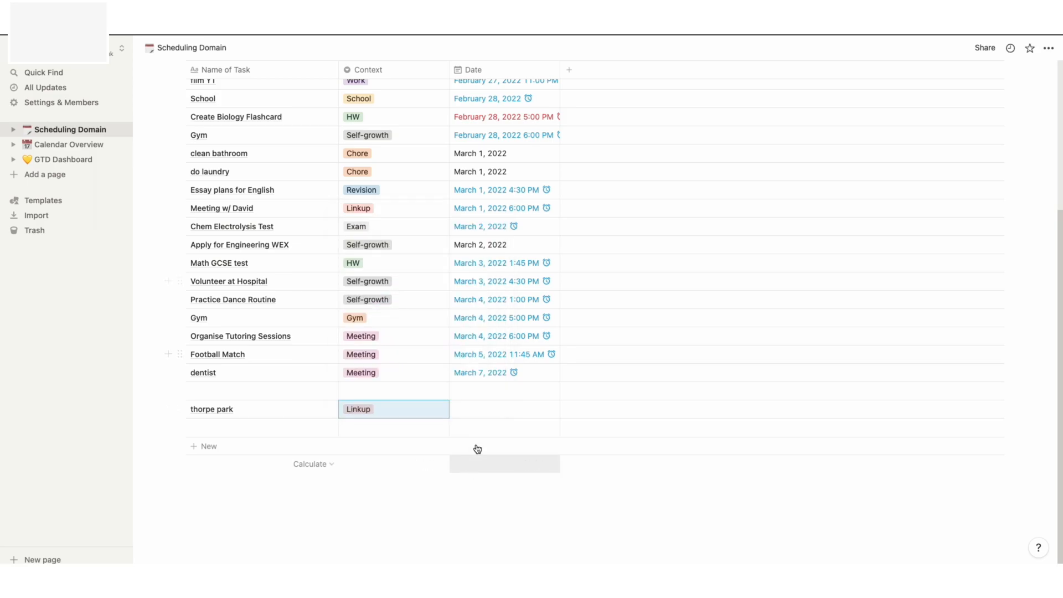
# - Set the Date of the thorpe park task to June 30, 2022
pyautogui.click(480, 413)
pyautogui.click(581, 160)
pyautogui.click(582, 160)
pyautogui.click(582, 159)
pyautogui.click(582, 160)
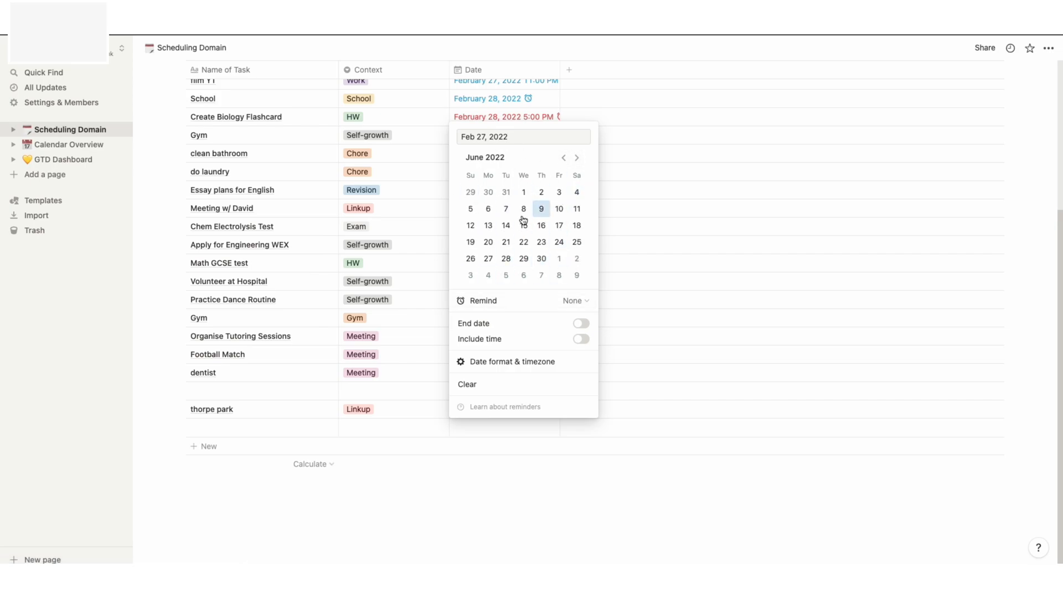
pyautogui.click(543, 259)
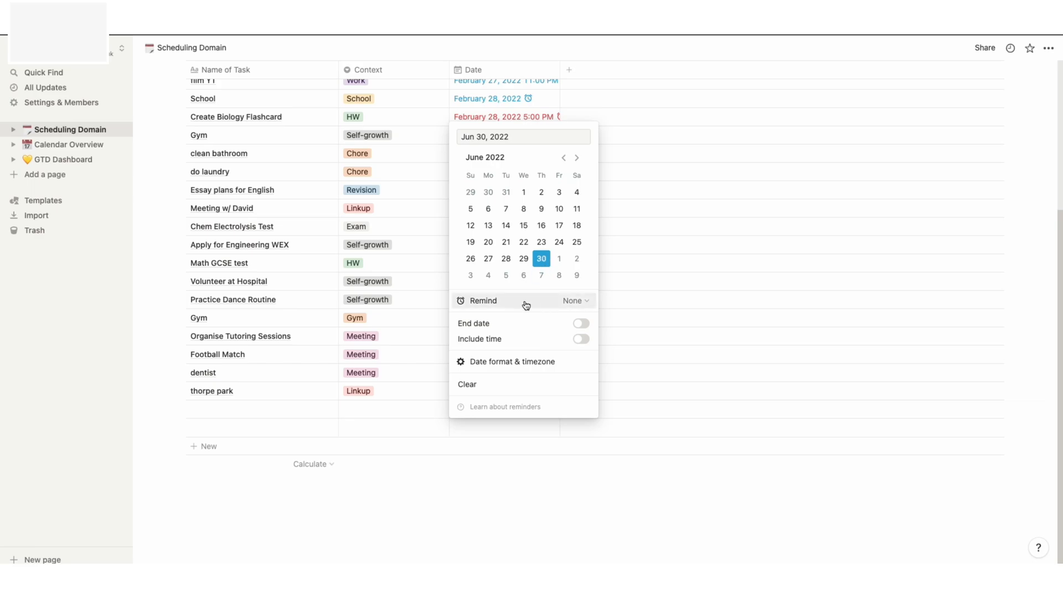
pyautogui.click(354, 416)
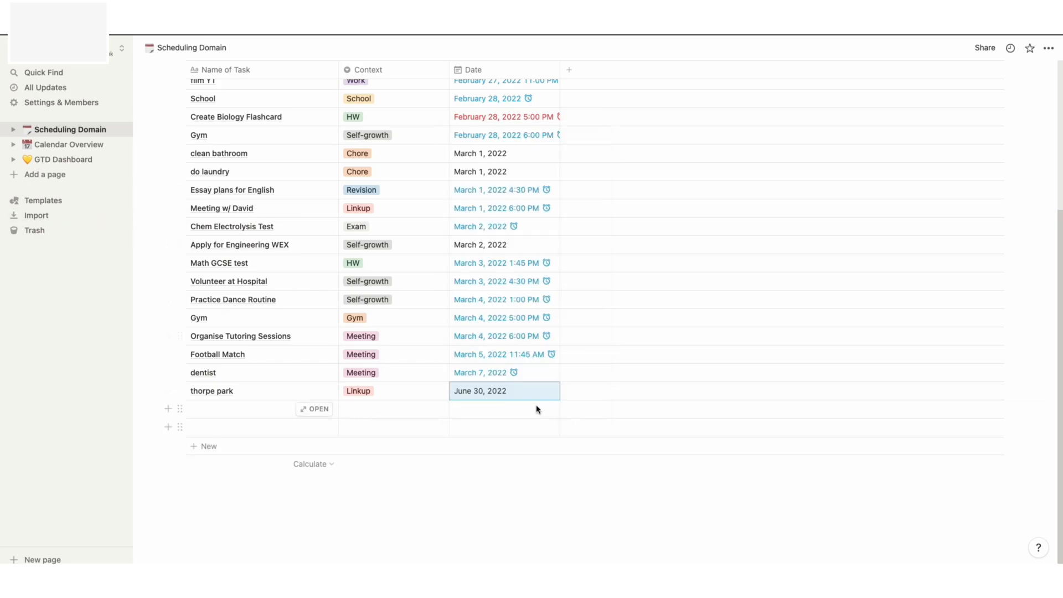
# - Add a reminder 1 week before to the thorpe park task's date
pyautogui.click(501, 394)
pyautogui.click(577, 281)
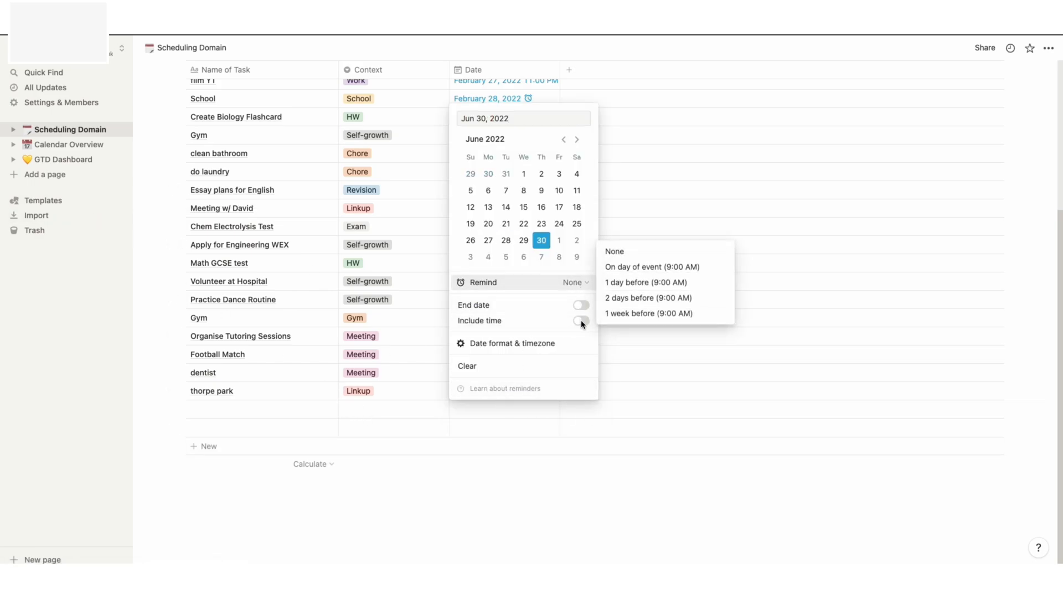
pyautogui.click(643, 313)
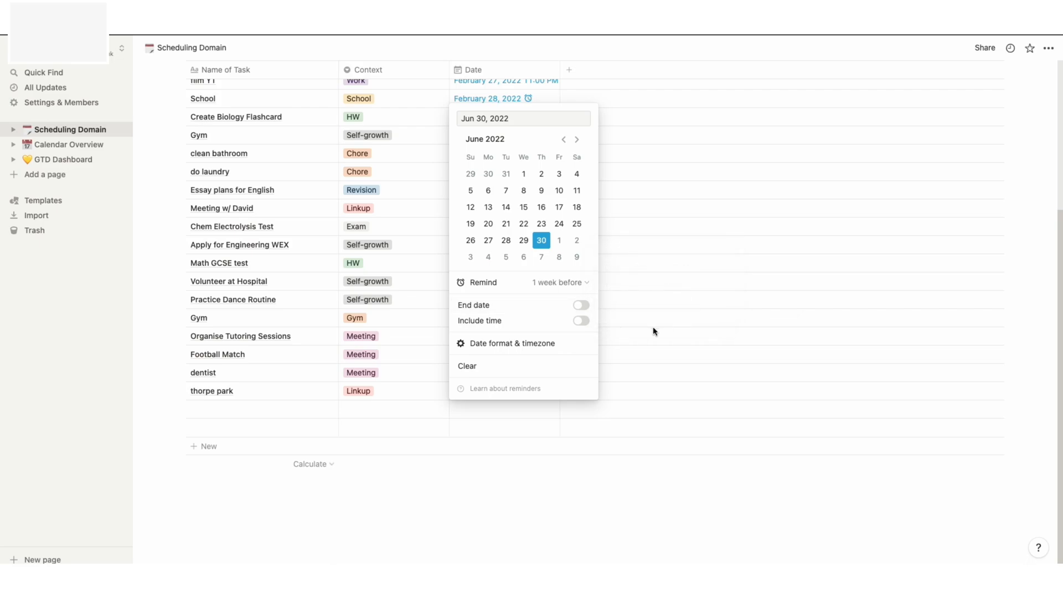
pyautogui.click(654, 331)
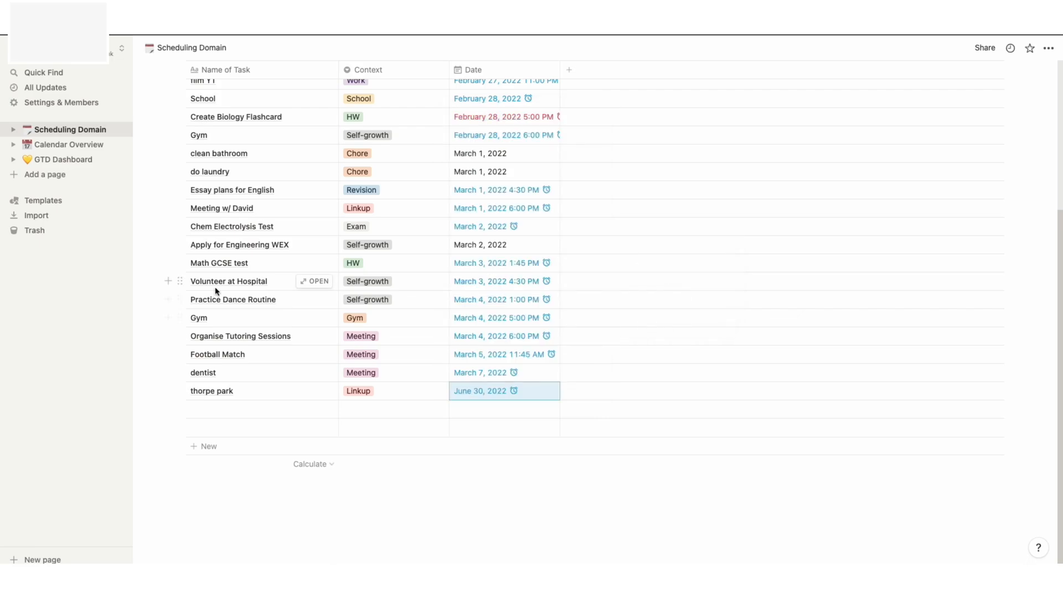
# - Review the GTD Dashboard's tables from the to do list for today through Due after a month
pyautogui.click(65, 162)
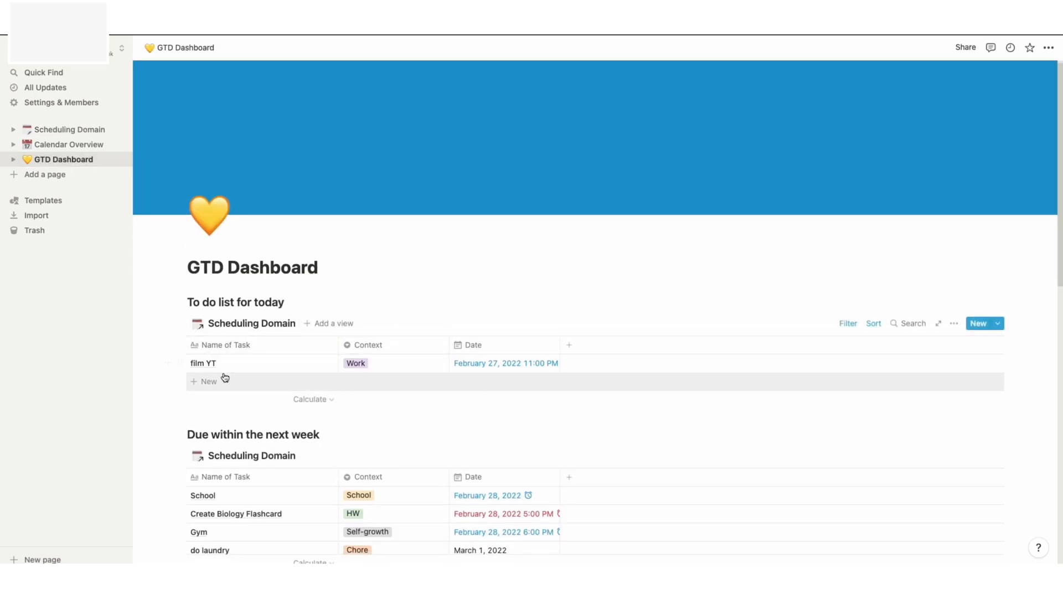
pyautogui.scroll(-3, 355, 390)
pyautogui.scroll(-3, 347, 340)
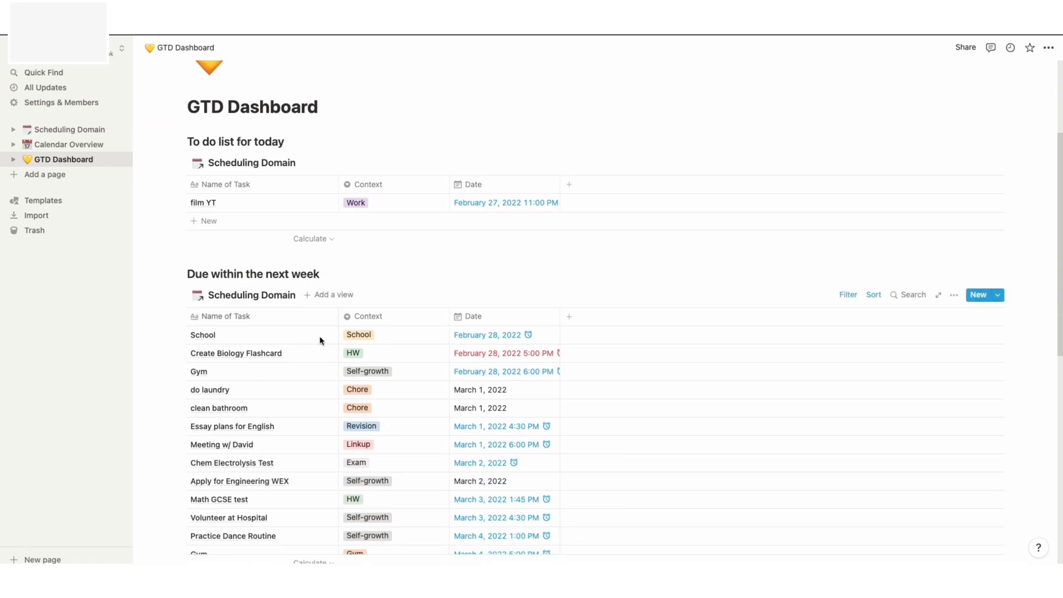
pyautogui.scroll(-3, 378, 425)
pyautogui.scroll(-3, 401, 365)
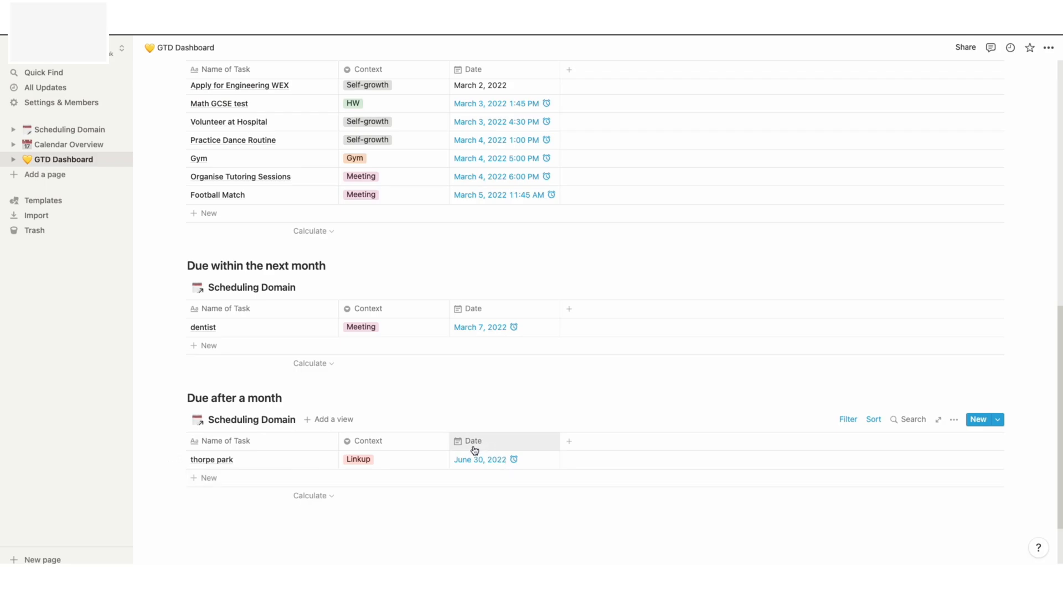
pyautogui.scroll(3, 229, 244)
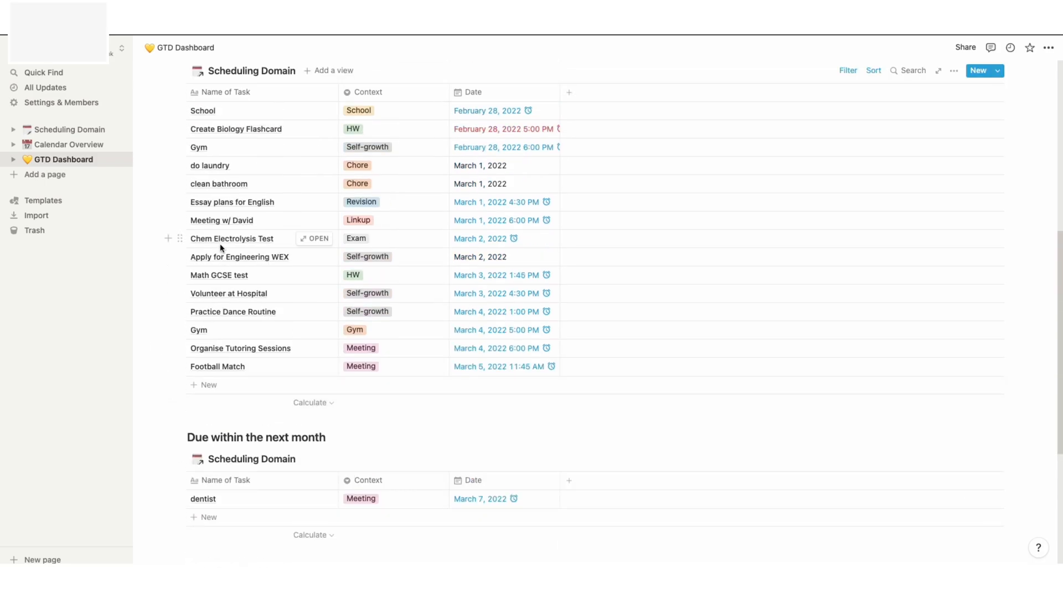
pyautogui.scroll(-4, 240, 251)
# - Look through the Scheduling Domain database, the Calendar Overview and the GTD Dashboard tables in turn
pyautogui.click(88, 134)
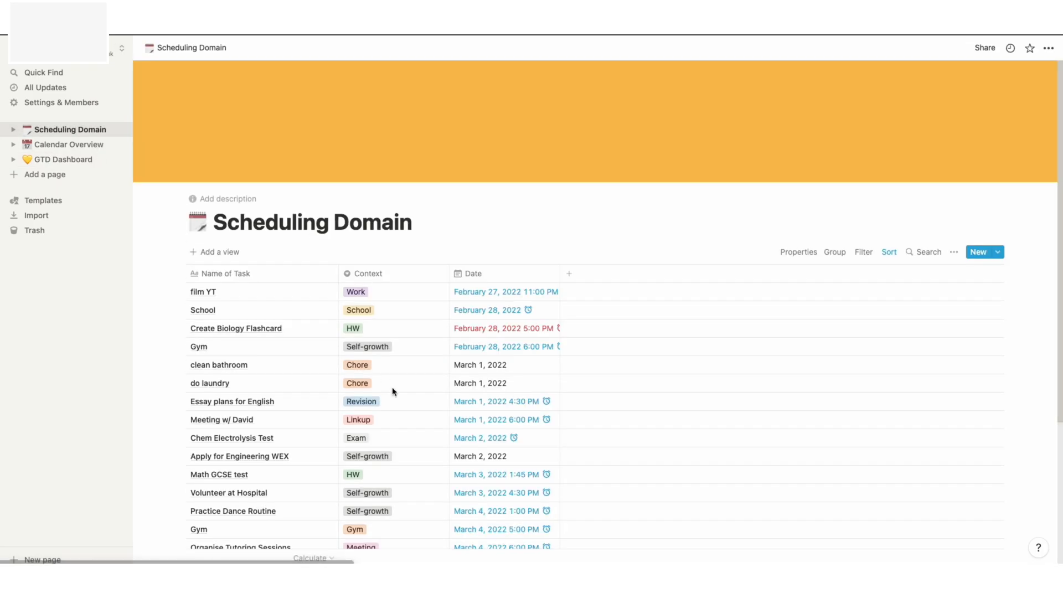
pyautogui.scroll(-1, 288, 407)
pyautogui.scroll(-4, 392, 304)
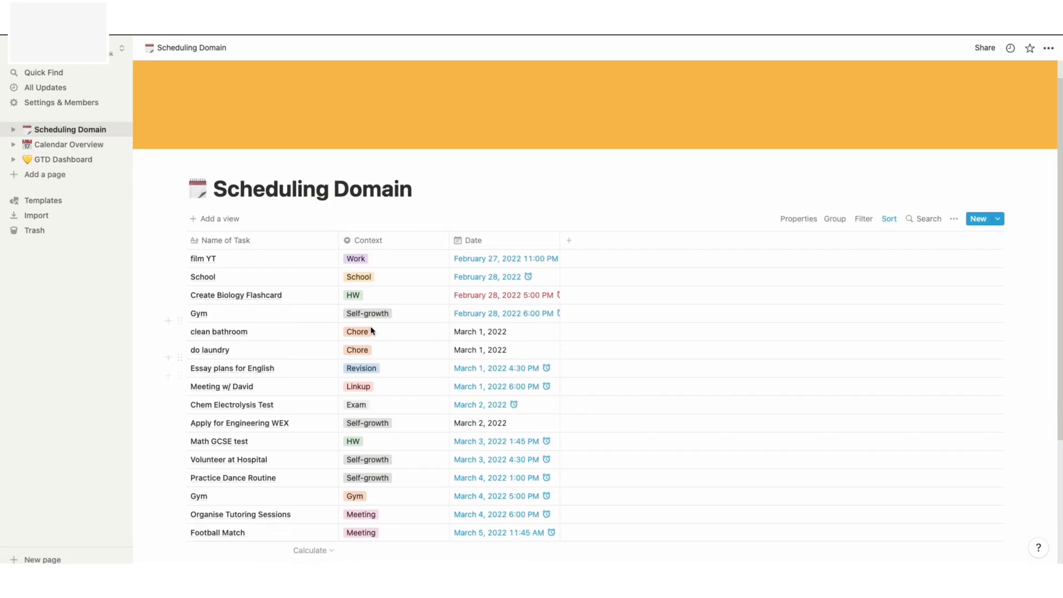
pyautogui.click(77, 144)
pyautogui.scroll(-4, 430, 349)
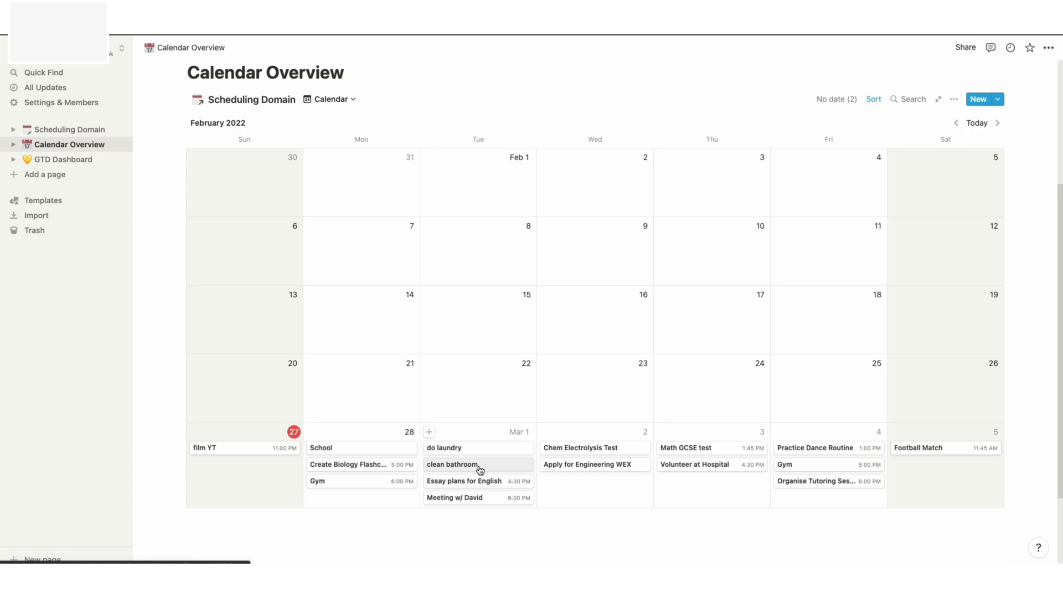
pyautogui.click(83, 159)
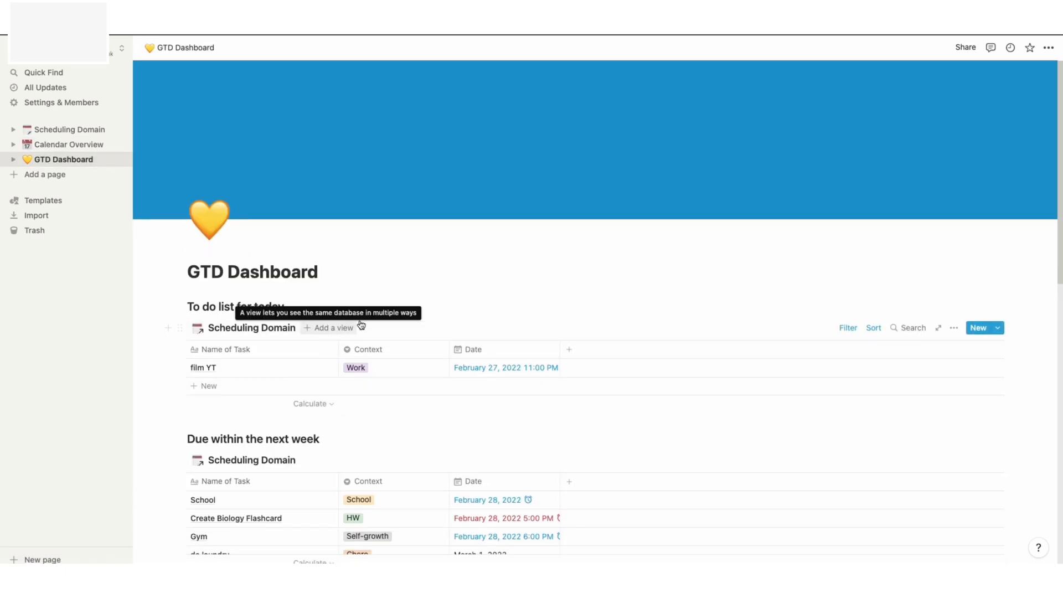
pyautogui.scroll(-3, 310, 321)
pyautogui.scroll(-10, 422, 314)
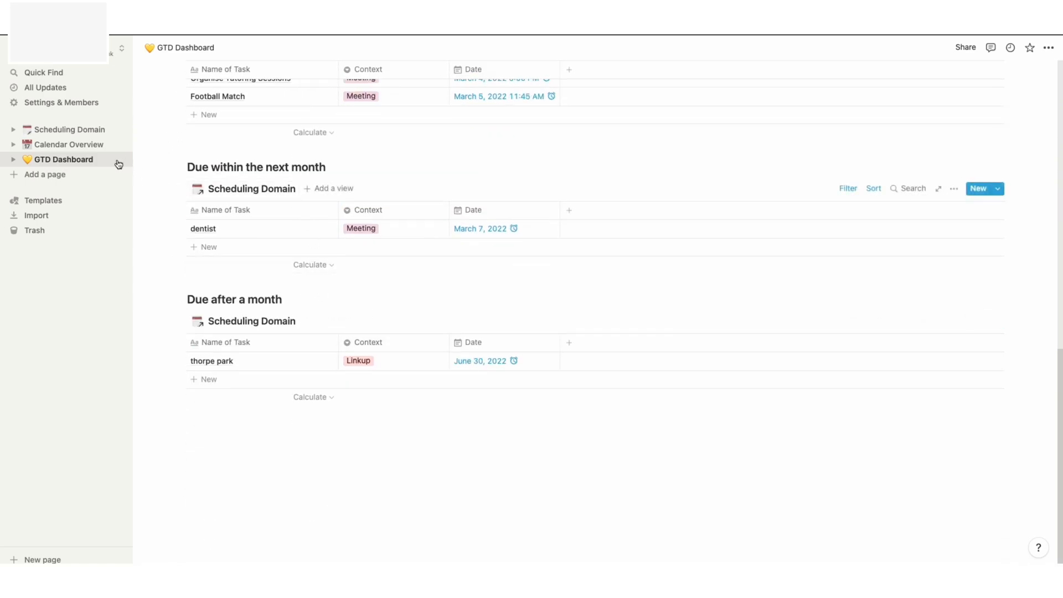
# - View the Essay plans for English entry in the Calendar Overview and the Due within the next week table on the GTD Dashboard
pyautogui.click(82, 145)
pyautogui.scroll(-5, 619, 392)
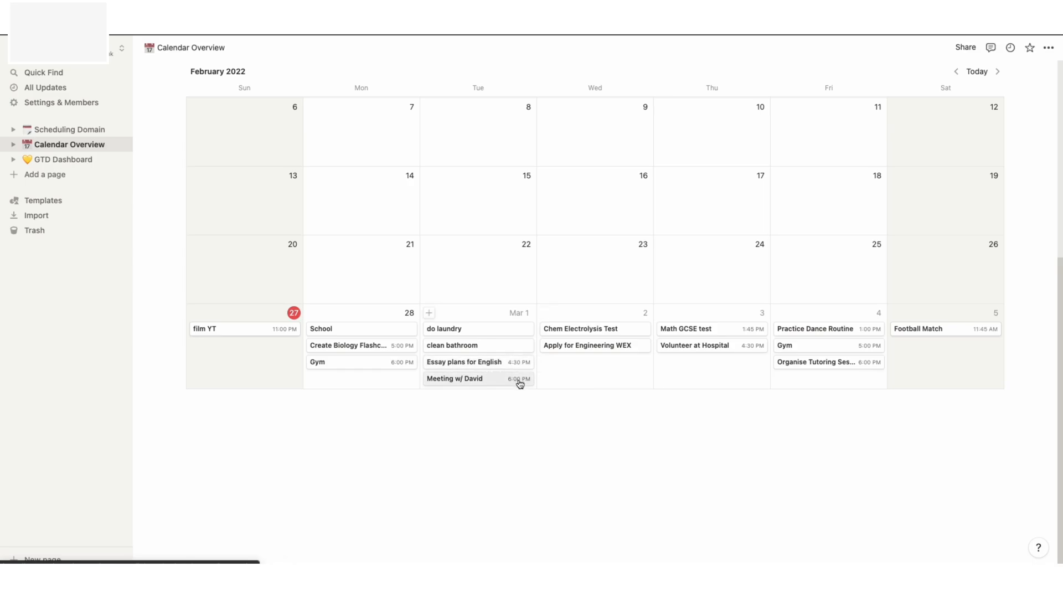
pyautogui.click(520, 366)
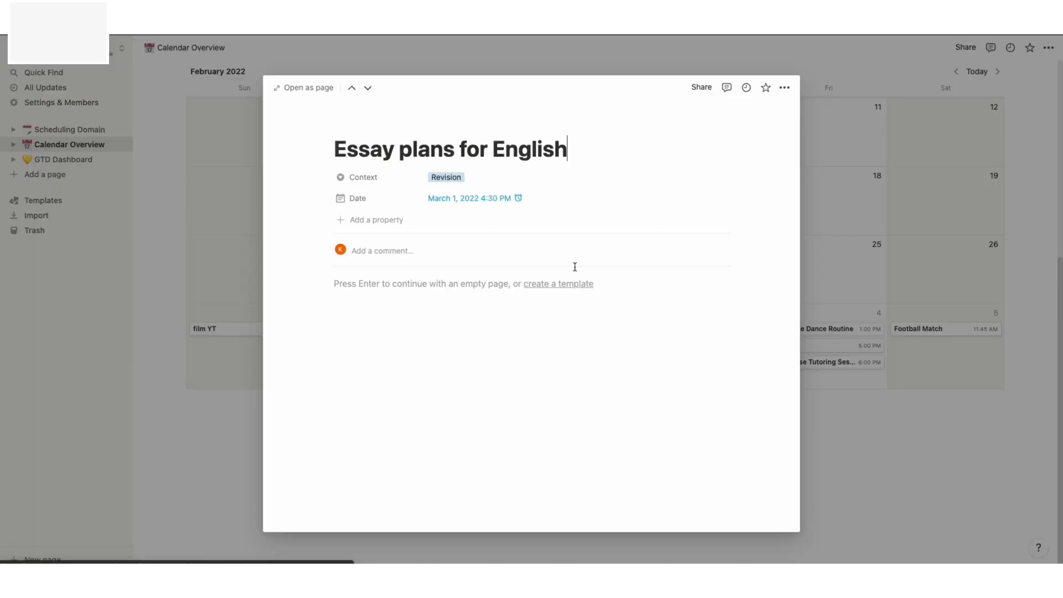
pyautogui.click(858, 252)
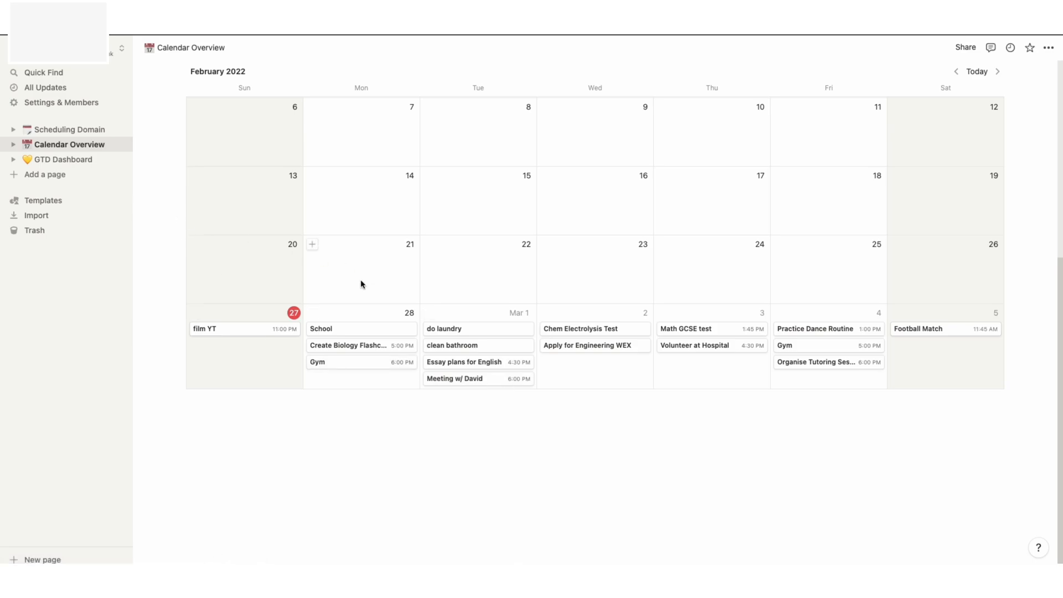
pyautogui.click(73, 166)
pyautogui.scroll(-5, 503, 349)
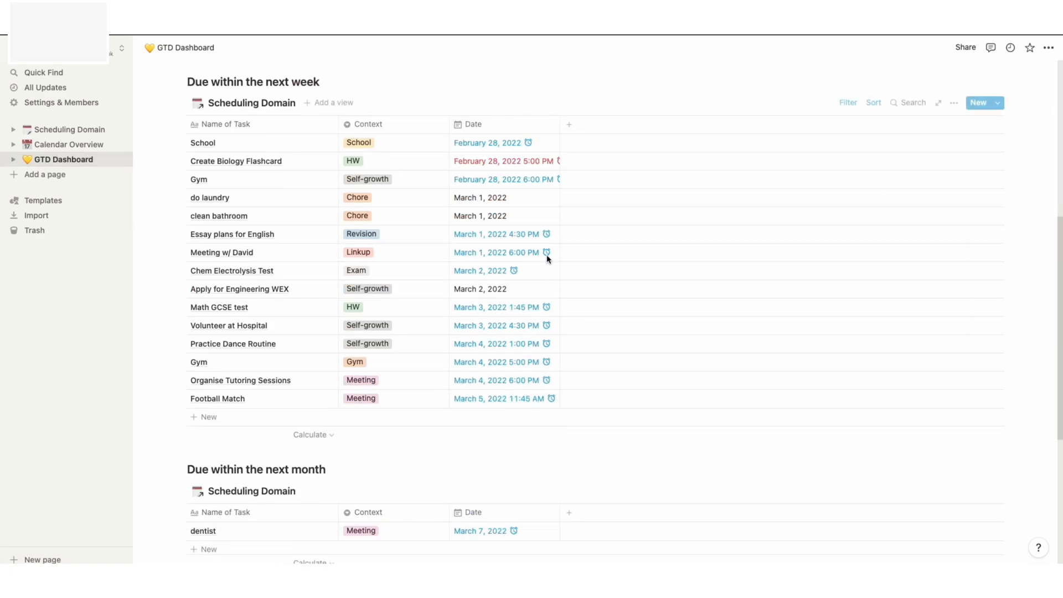
# - Add a Checkbox property named "Done?" to the Scheduling Domain database
pyautogui.click(69, 129)
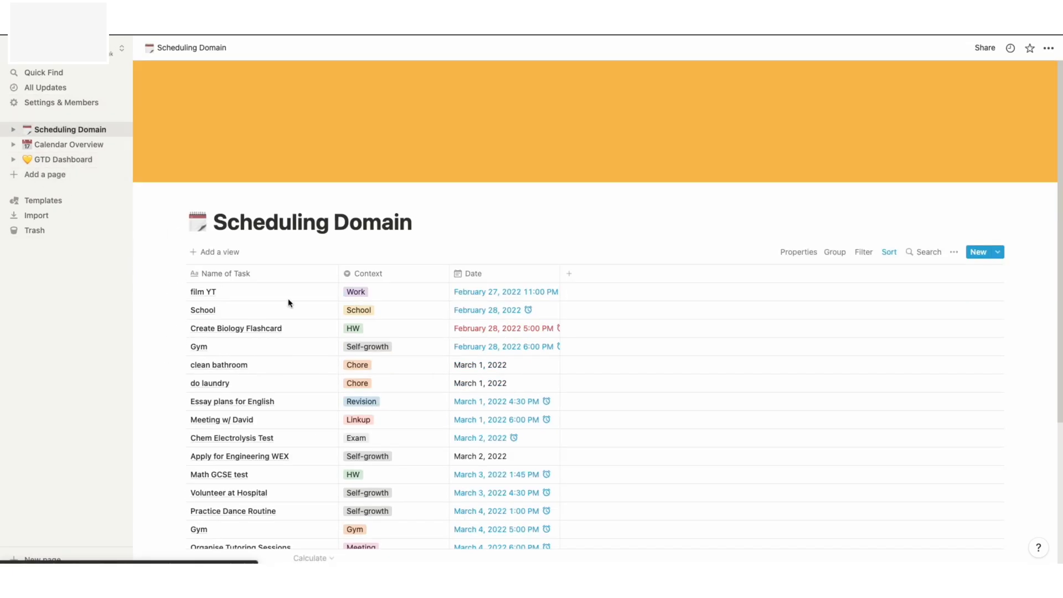
pyautogui.click(569, 274)
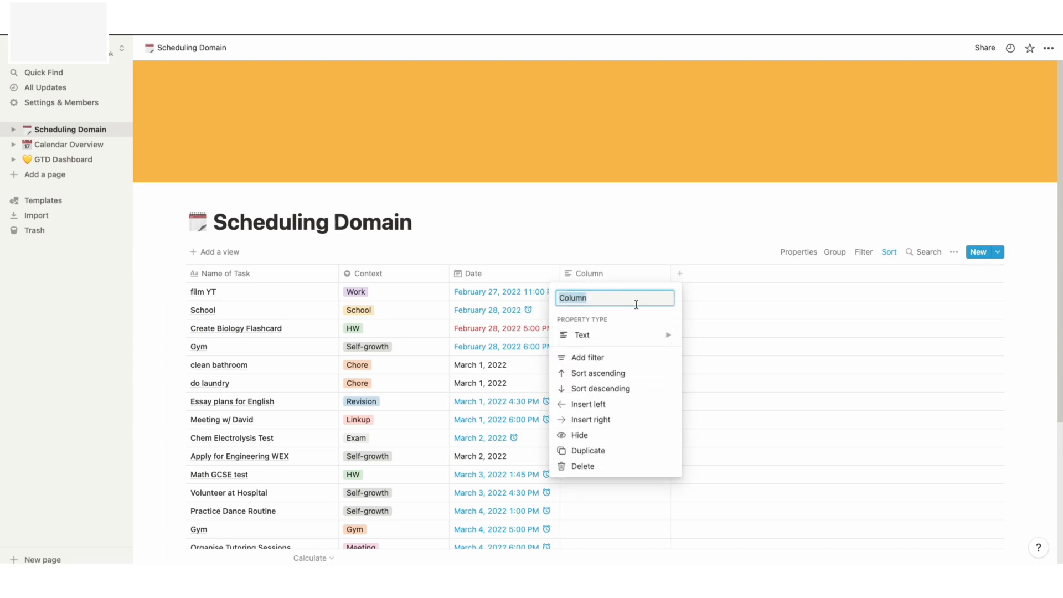
pyautogui.click(621, 335)
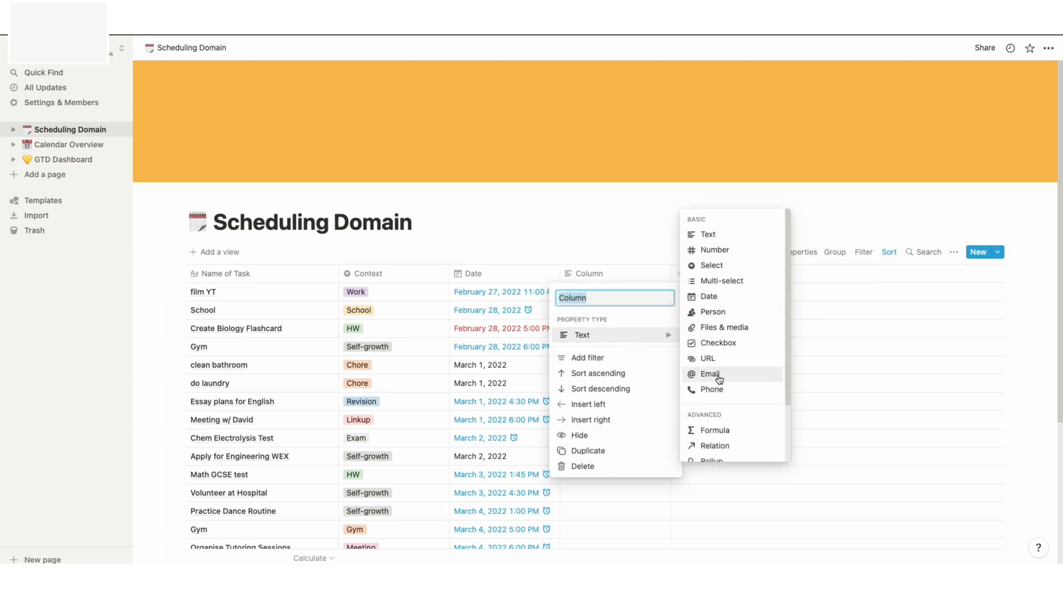
pyautogui.click(726, 345)
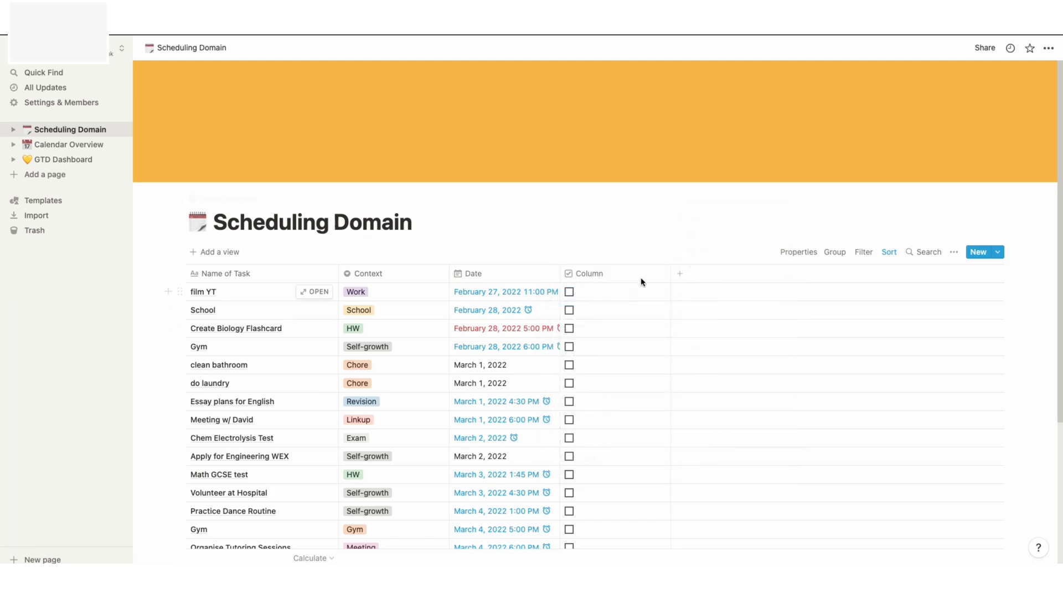
pyautogui.click(612, 275)
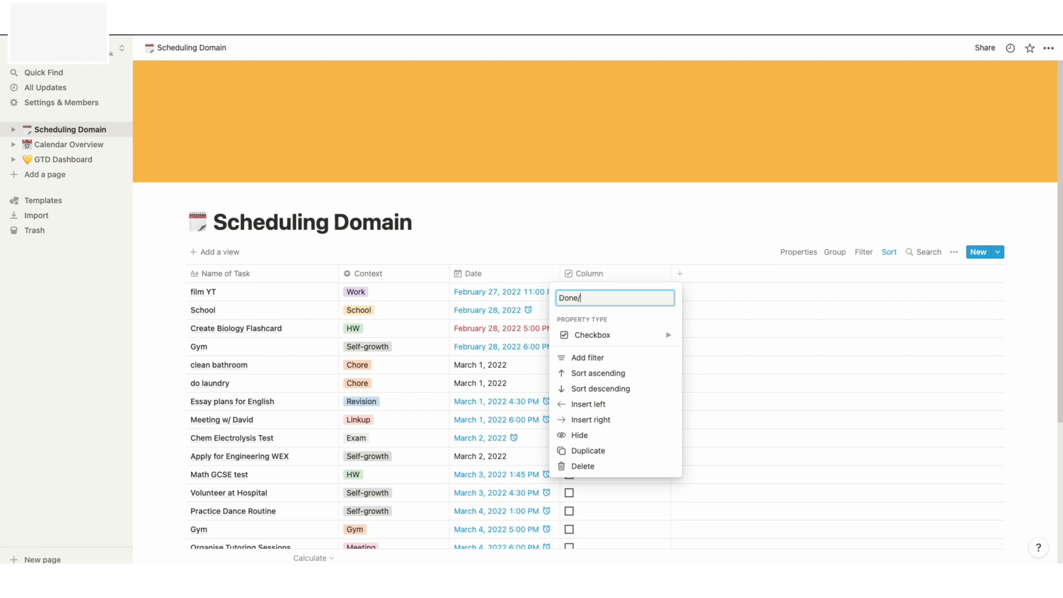
pyautogui.press('Return')
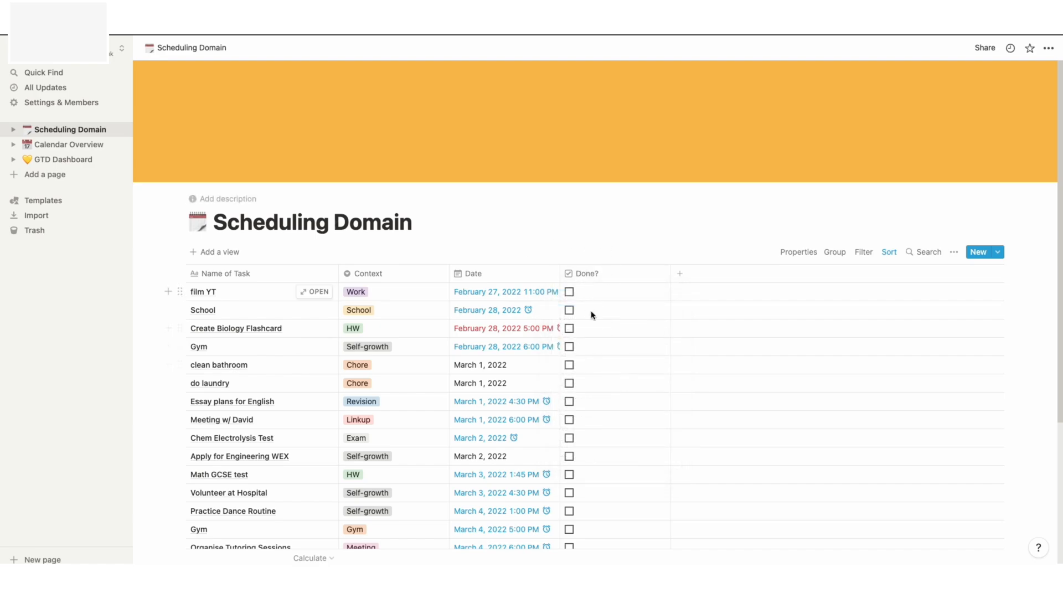
pyautogui.click(569, 328)
pyautogui.click(569, 292)
pyautogui.click(569, 291)
pyautogui.click(569, 310)
pyautogui.click(568, 279)
pyautogui.click(588, 248)
# - On the GTD Dashboard, mark School, Create Biology Flashcard, do laundry, the March 1 Linkup meeting, Math GCSE test and Practice Dance Routine as done
pyautogui.click(63, 160)
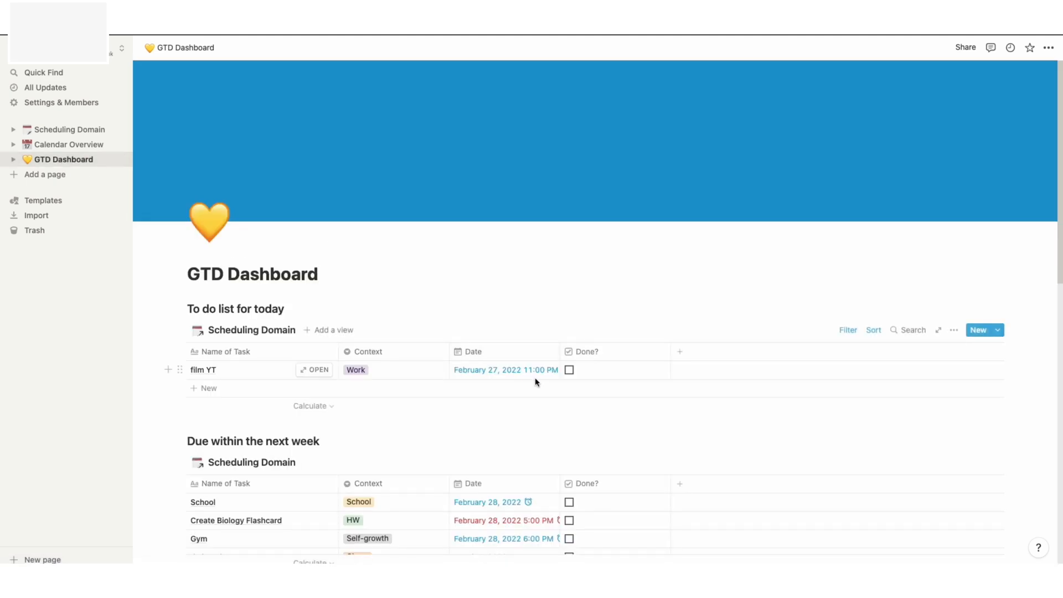
pyautogui.scroll(-5, 537, 380)
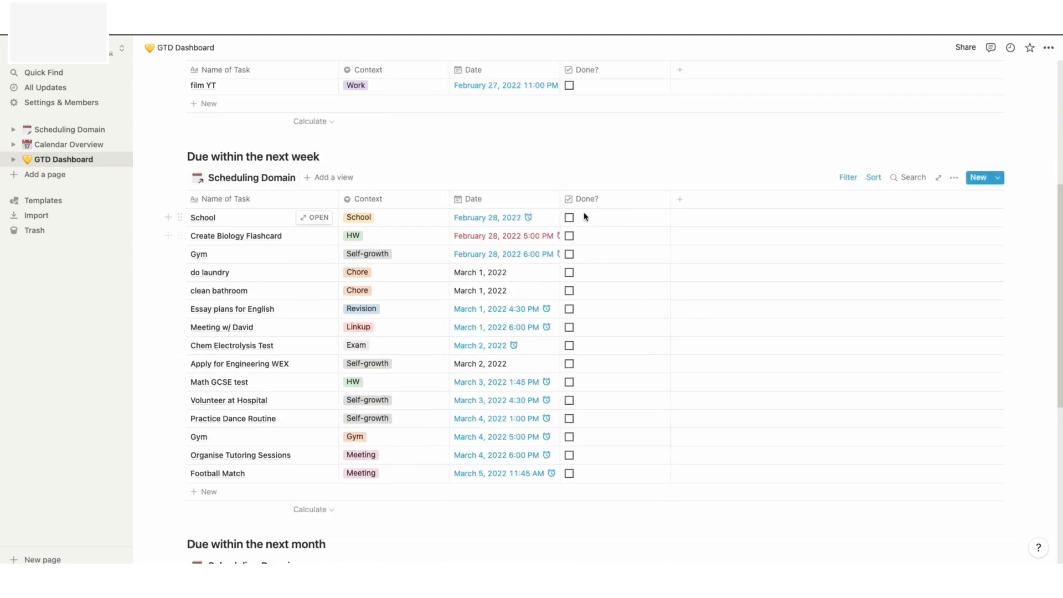
pyautogui.click(576, 382)
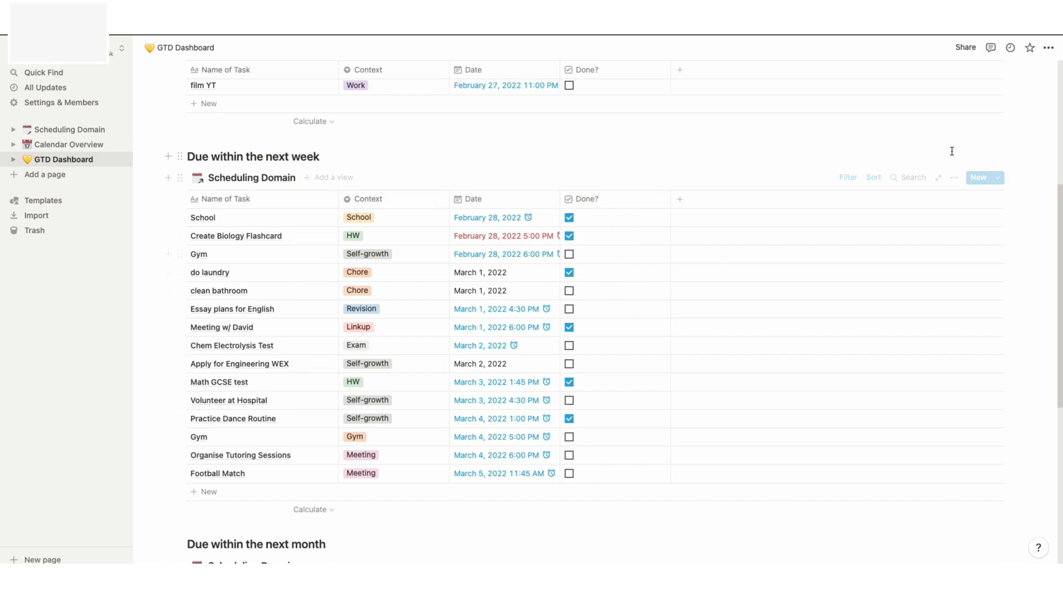
# - Add a third filter to the Due within the next week table so that Done? is Unchecked
pyautogui.click(955, 178)
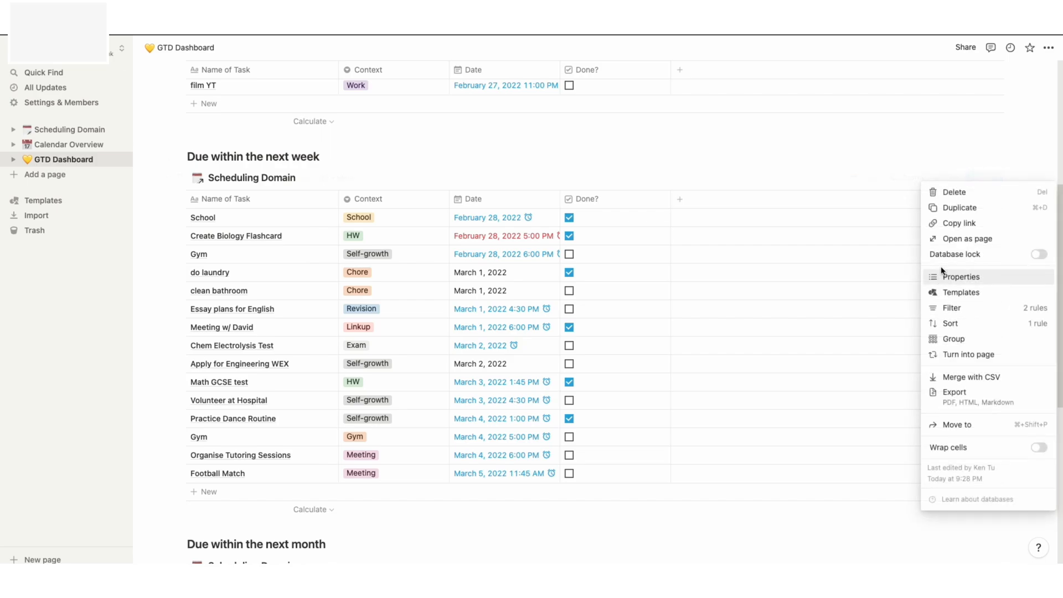
pyautogui.click(953, 309)
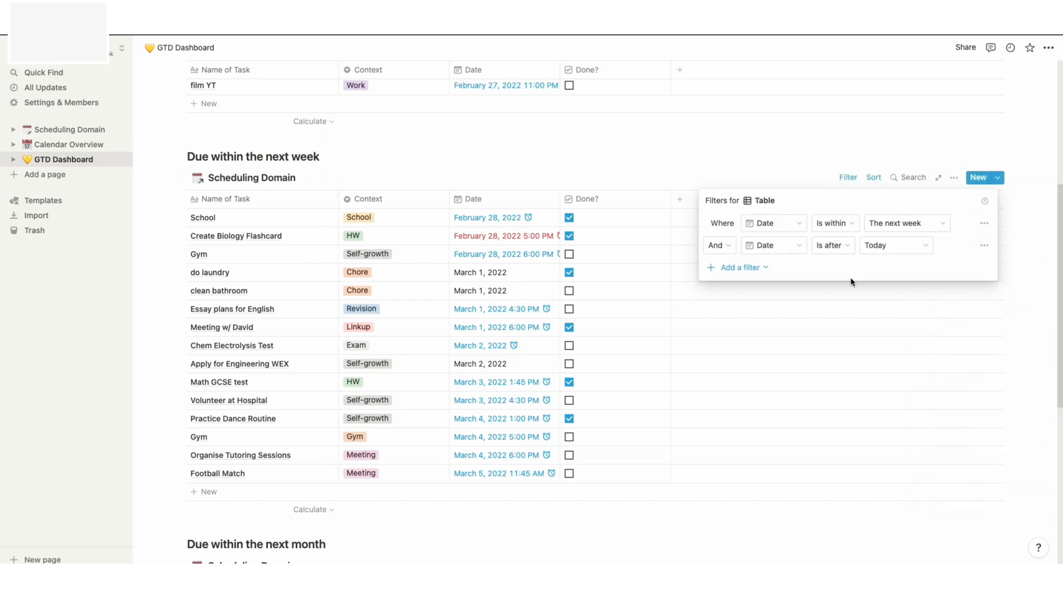
pyautogui.click(727, 267)
pyautogui.click(732, 287)
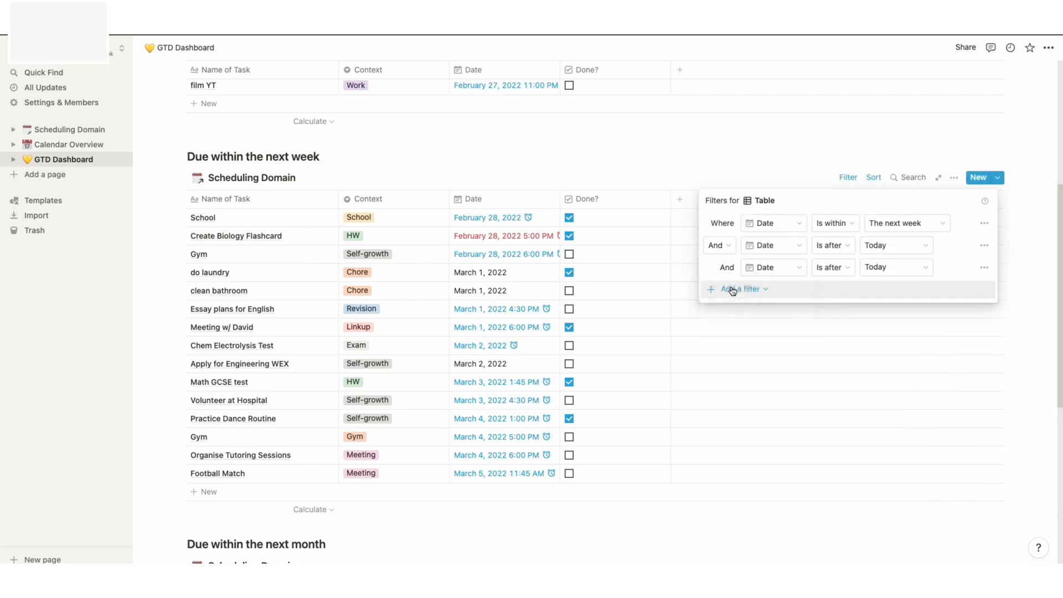
pyautogui.click(773, 272)
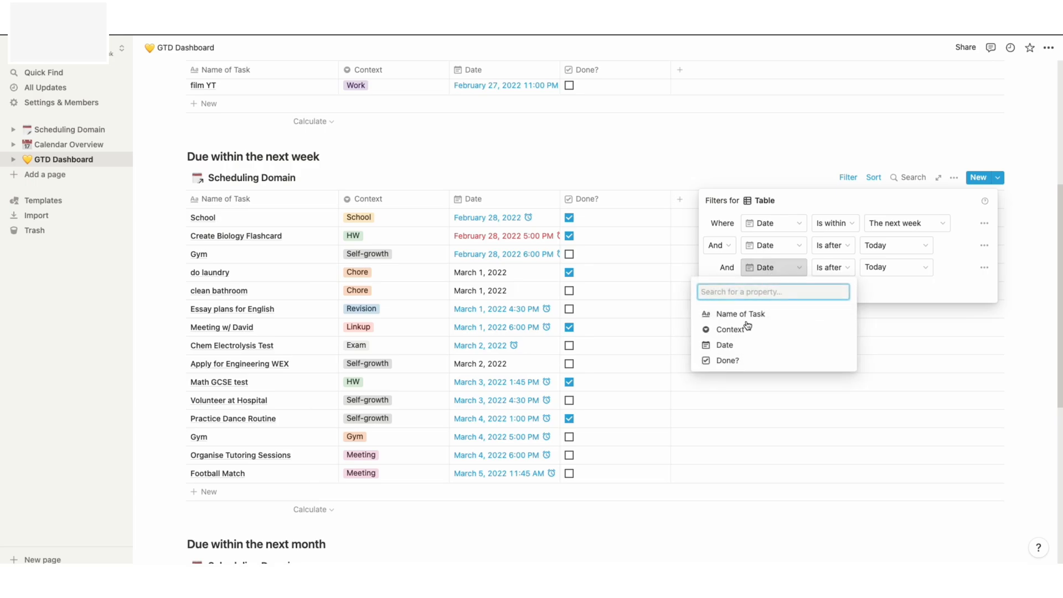
pyautogui.click(728, 362)
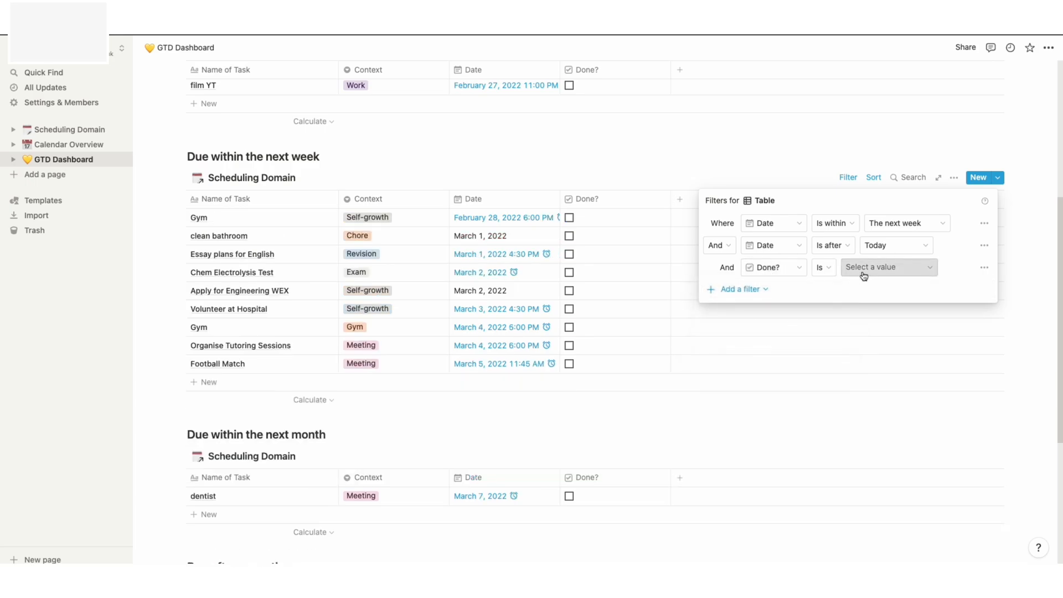
pyautogui.click(865, 304)
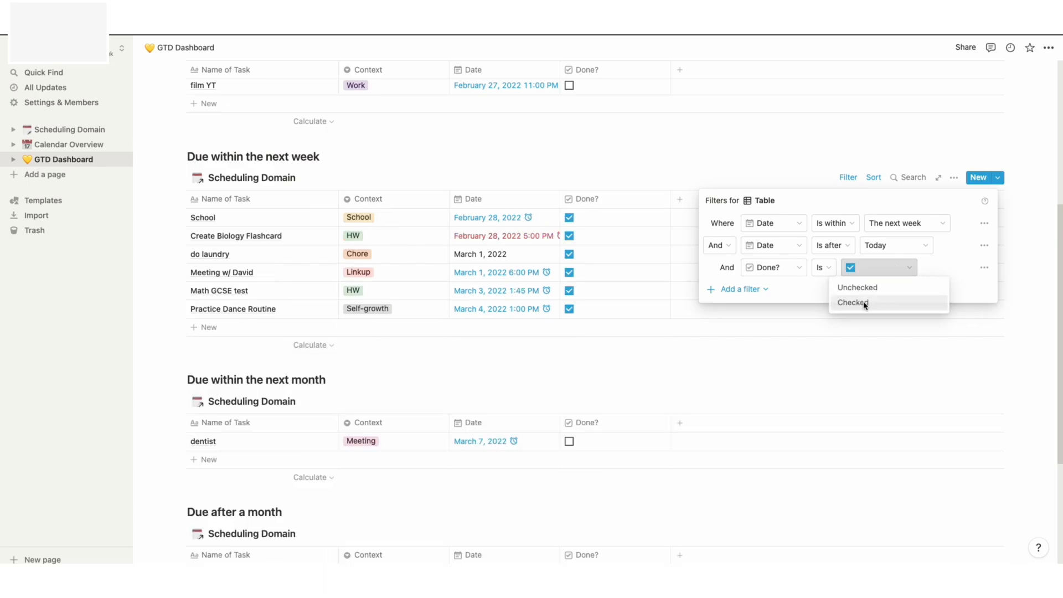
pyautogui.click(872, 272)
pyautogui.click(856, 288)
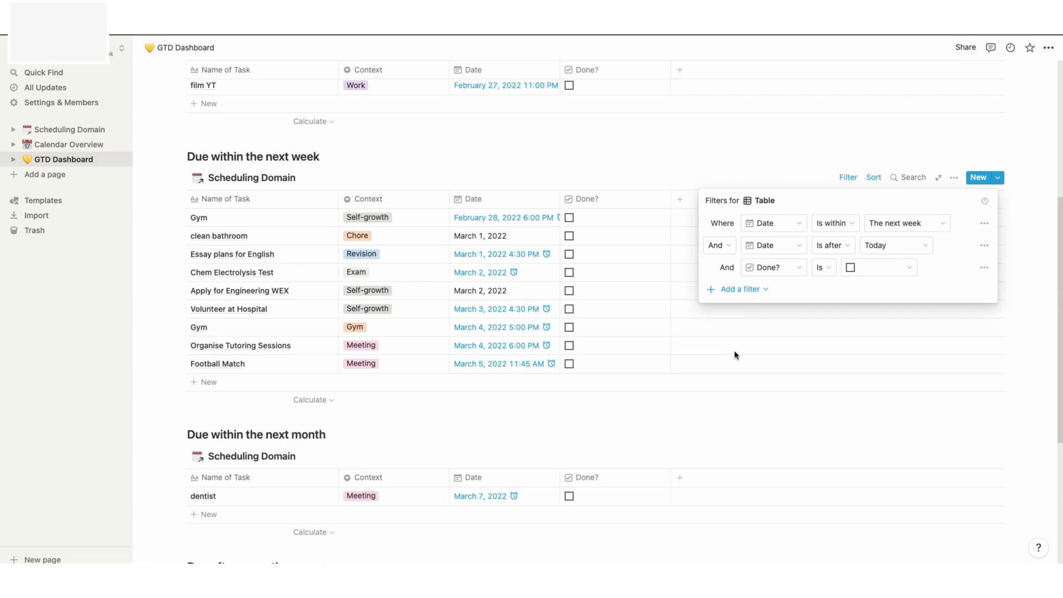
pyautogui.click(612, 238)
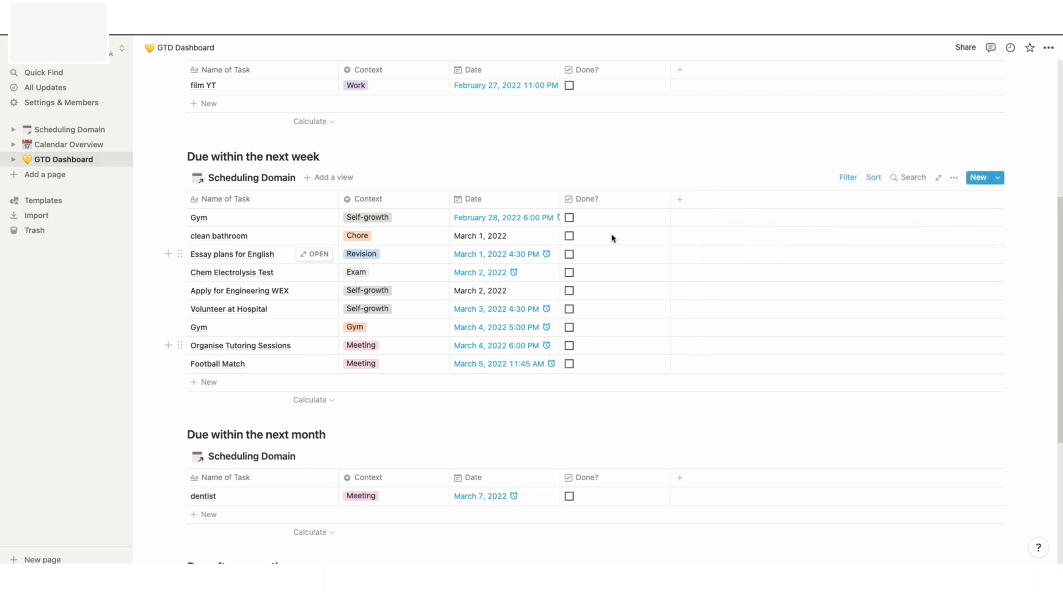
# - Mark all remaining tasks in the Due within the next week table as done, from the February 28 Gym to Football Match
pyautogui.click(570, 217)
pyautogui.click(571, 218)
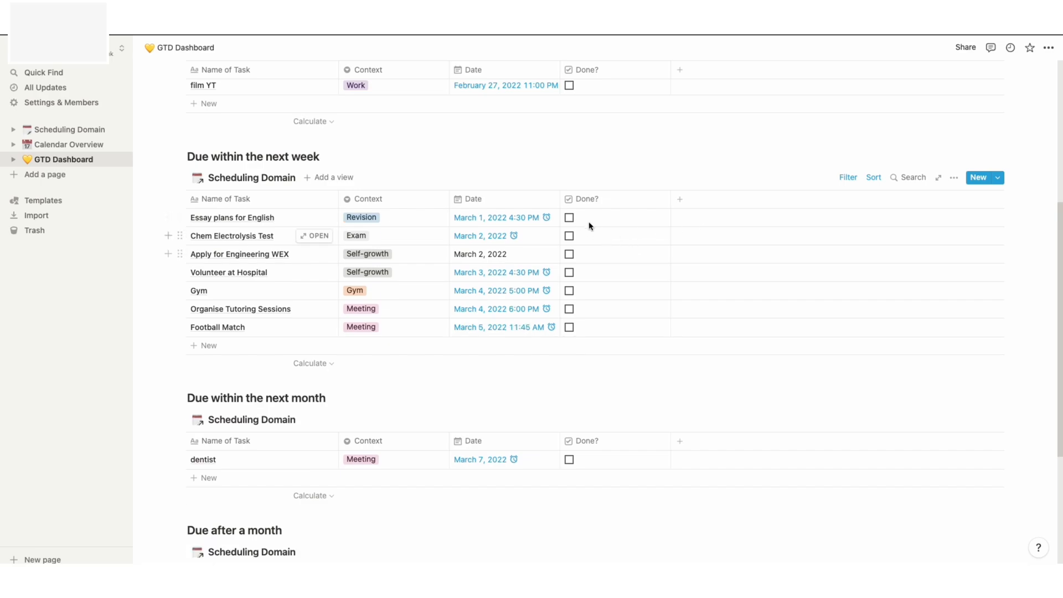
pyautogui.click(570, 217)
pyautogui.click(571, 236)
pyautogui.click(570, 218)
pyautogui.click(570, 254)
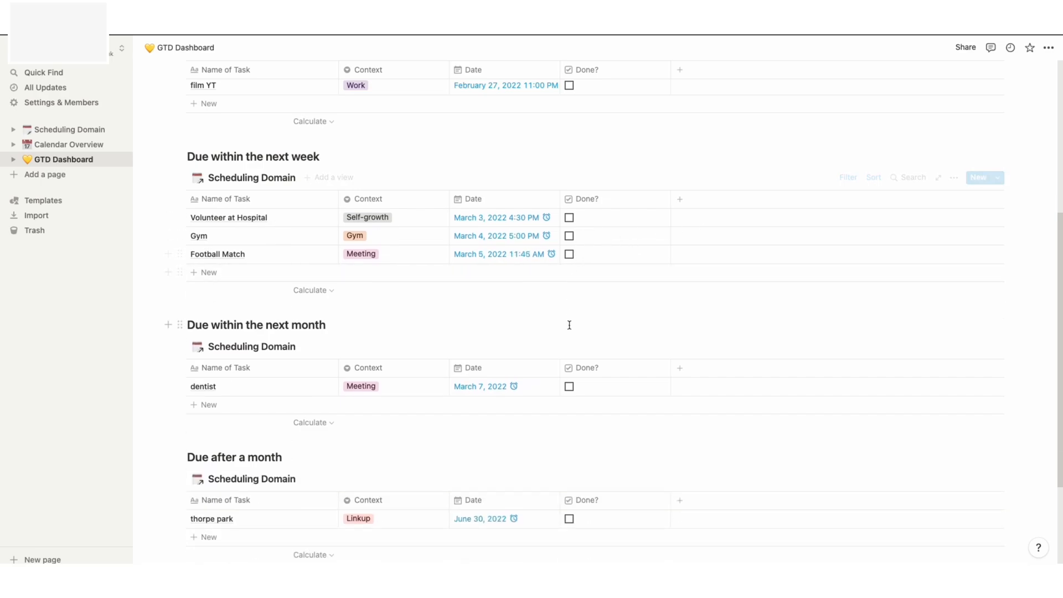
pyautogui.click(569, 236)
pyautogui.click(569, 236)
pyautogui.click(570, 218)
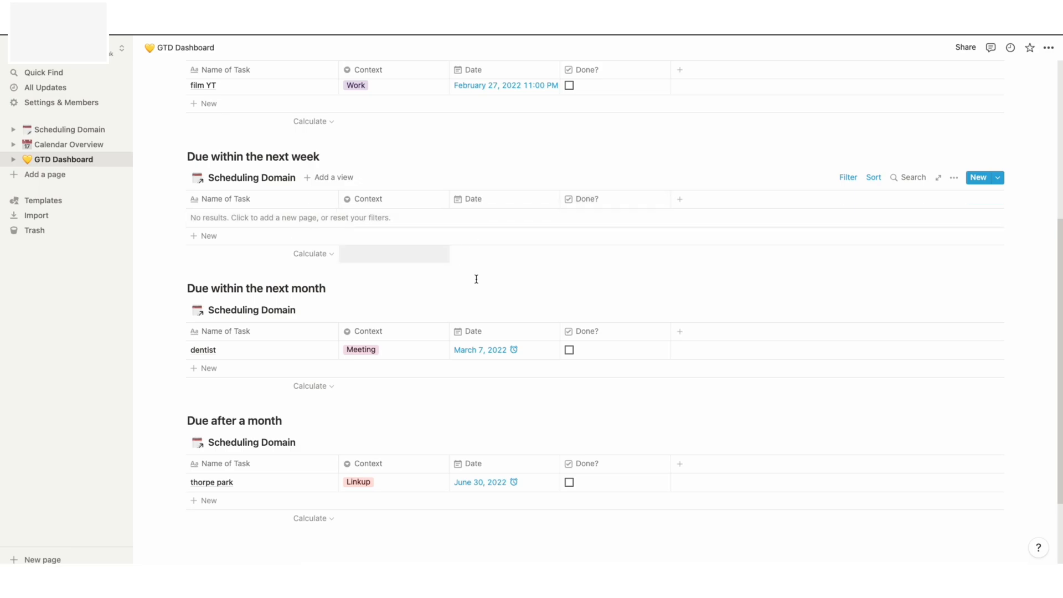
# - In the Scheduling Domain database, clear the Done? checkbox of every task from Football Match up to School
pyautogui.click(68, 131)
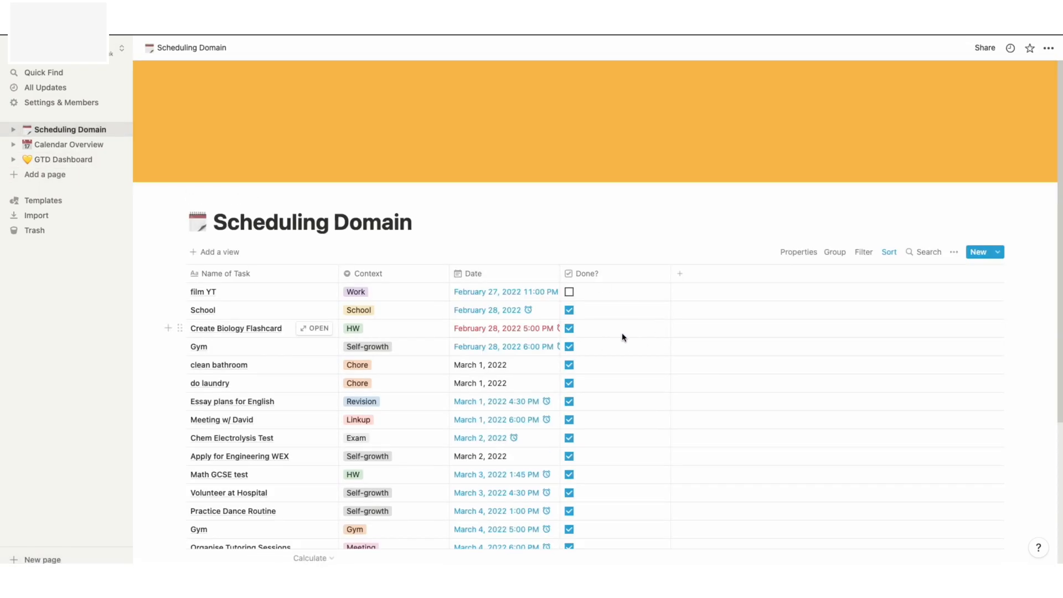
pyautogui.scroll(-1, 619, 335)
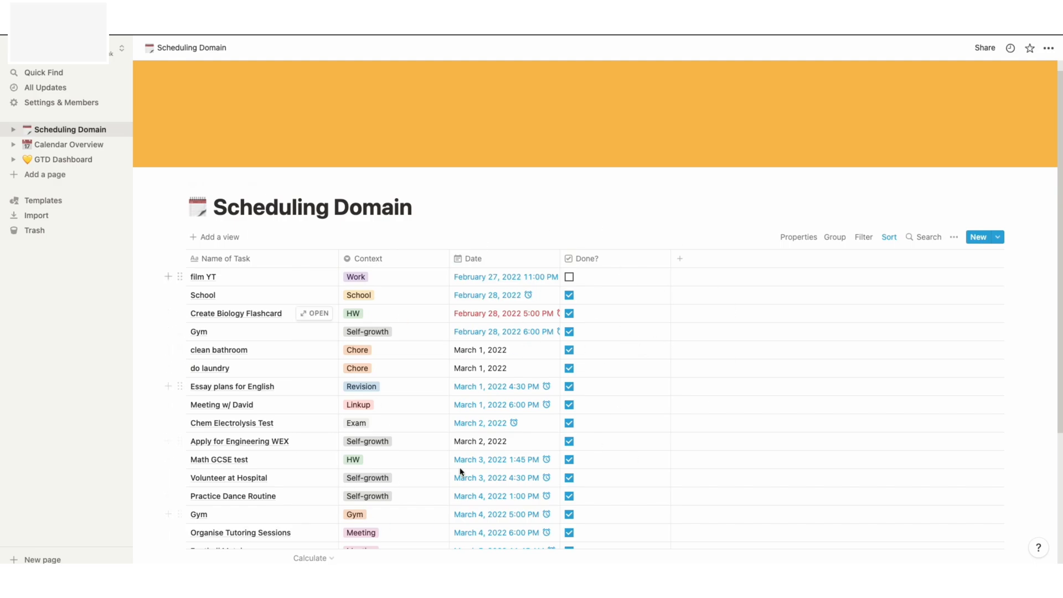
pyautogui.scroll(-3, 612, 450)
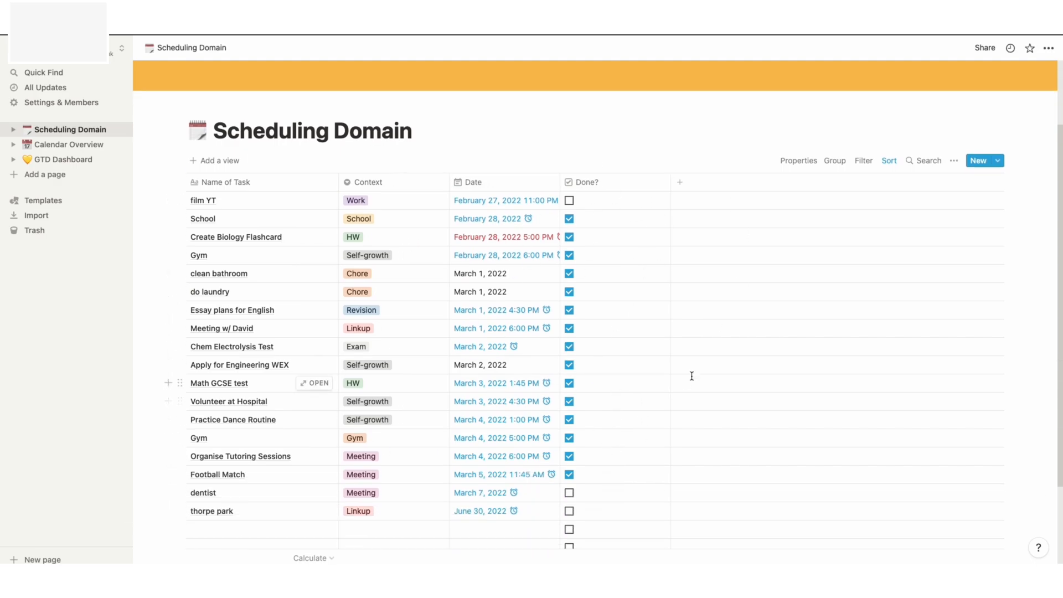
pyautogui.click(570, 475)
pyautogui.click(570, 456)
pyautogui.click(570, 438)
pyautogui.click(569, 419)
pyautogui.click(569, 401)
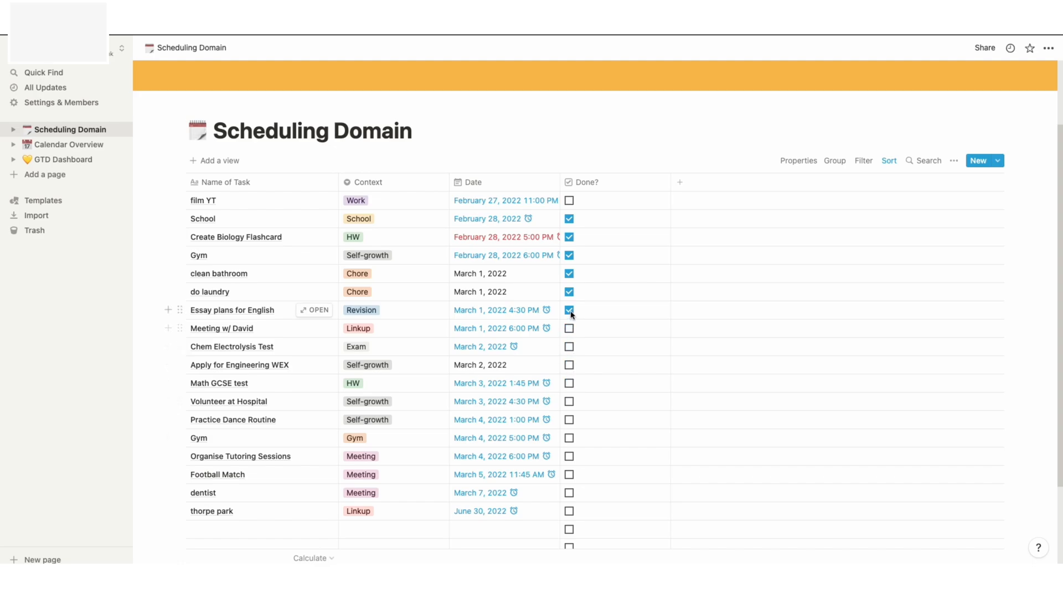
pyautogui.click(570, 238)
pyautogui.click(569, 218)
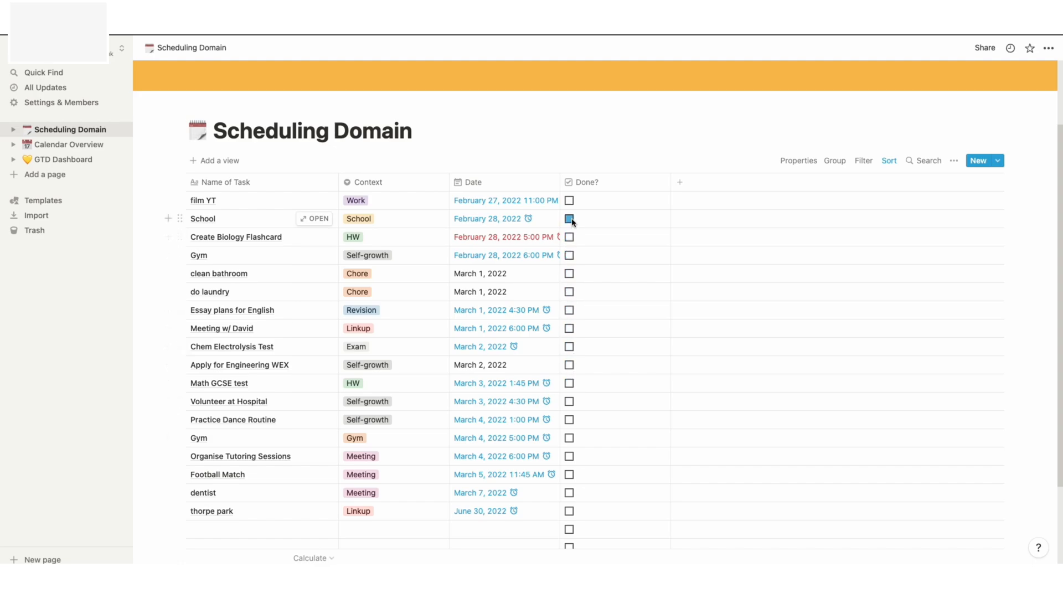
# - Review the task tables on the GTD Dashboard and the February 2022 calendar in the Calendar Overview
pyautogui.click(70, 160)
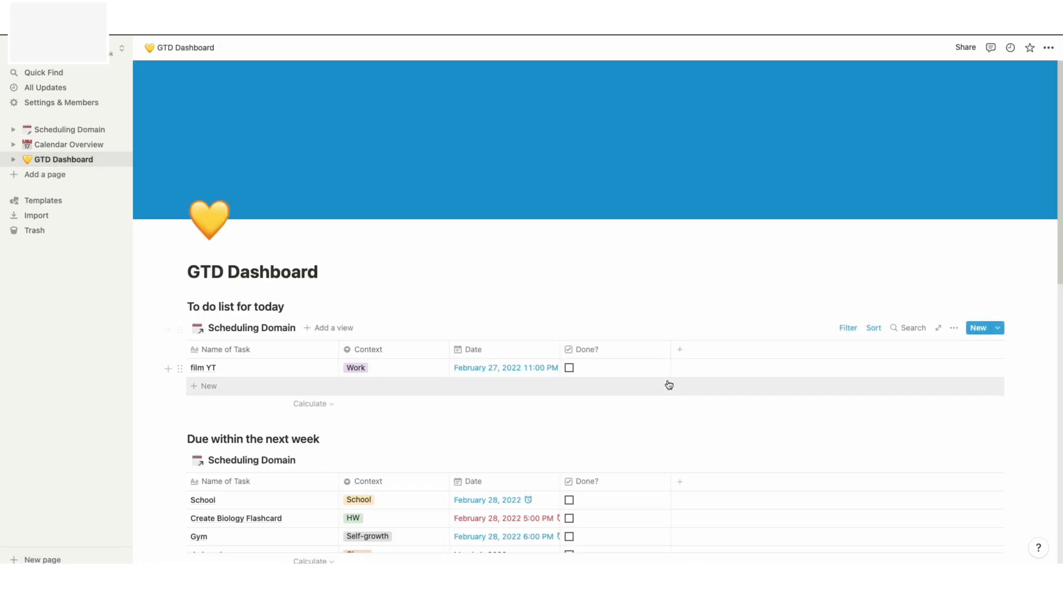
pyautogui.scroll(-4, 667, 383)
pyautogui.scroll(-3, 691, 340)
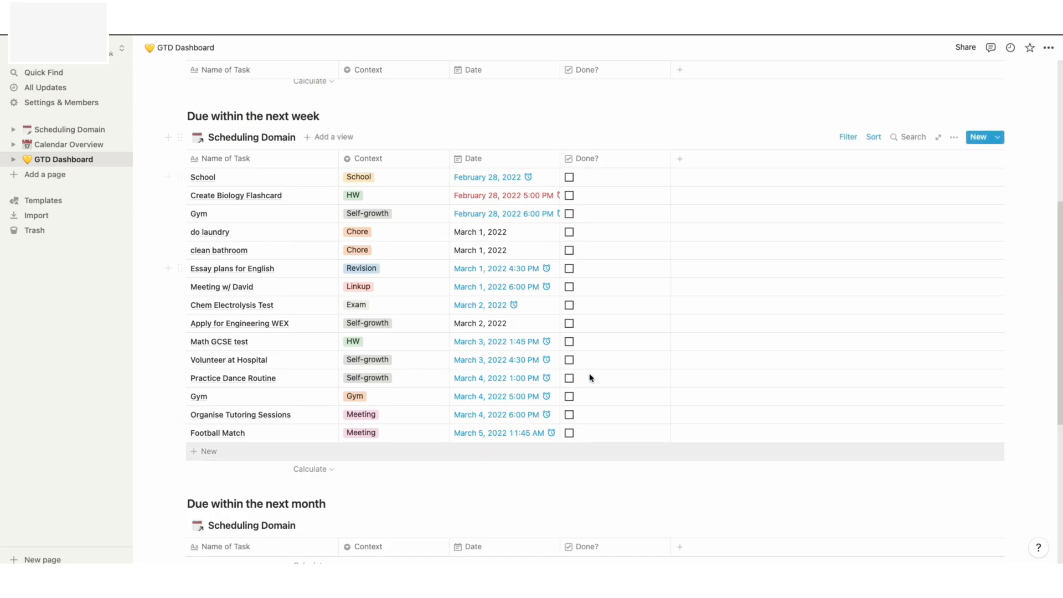
pyautogui.scroll(5, 487, 350)
pyautogui.click(59, 145)
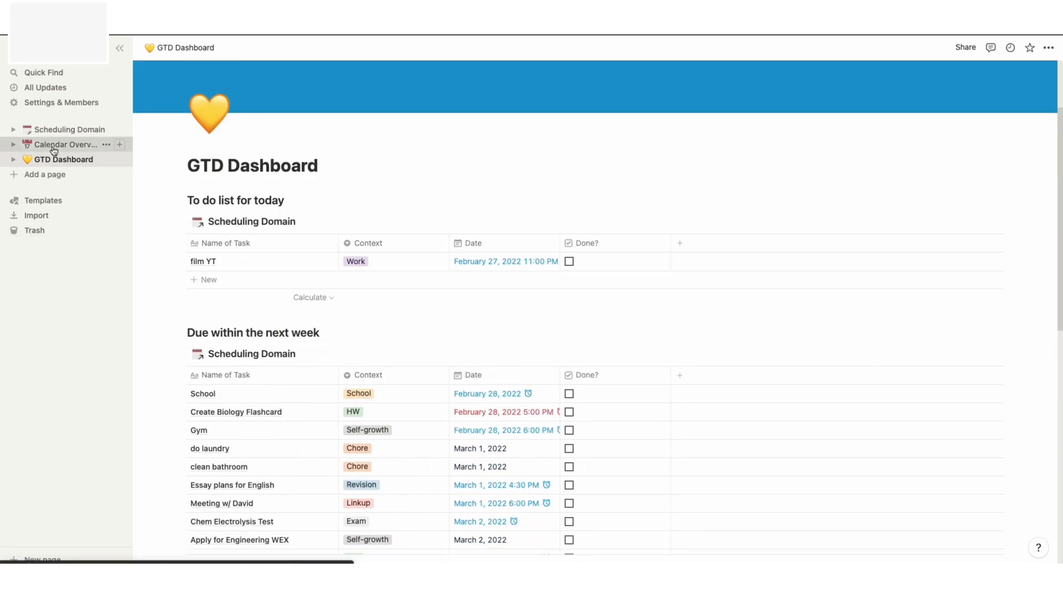
pyautogui.scroll(-5, 382, 222)
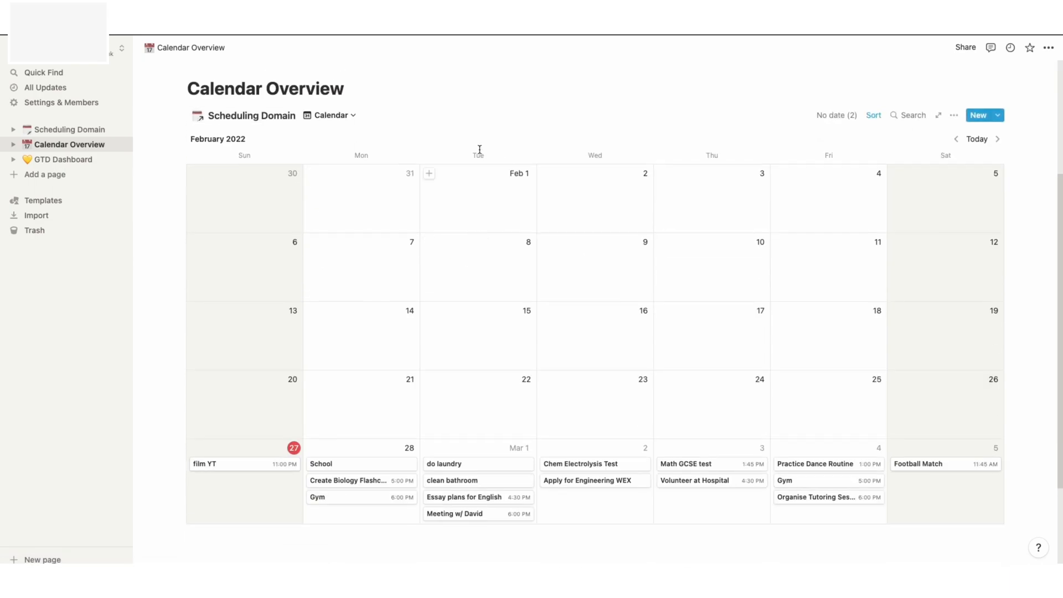